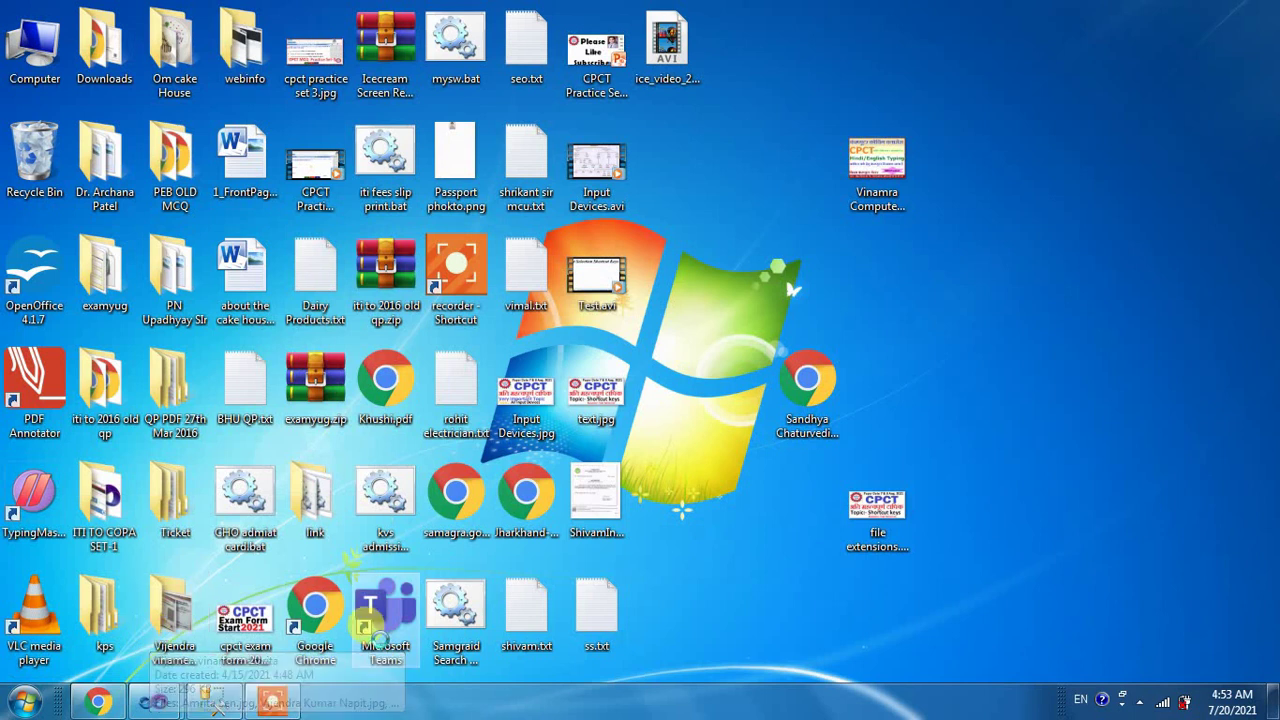
Step: Launch WordPad from the installed Windows accessories, starting at the desktop, and close its empty document window
{"action": "key", "text": "super+d"}
{"action": "key", "text": "super+d"}
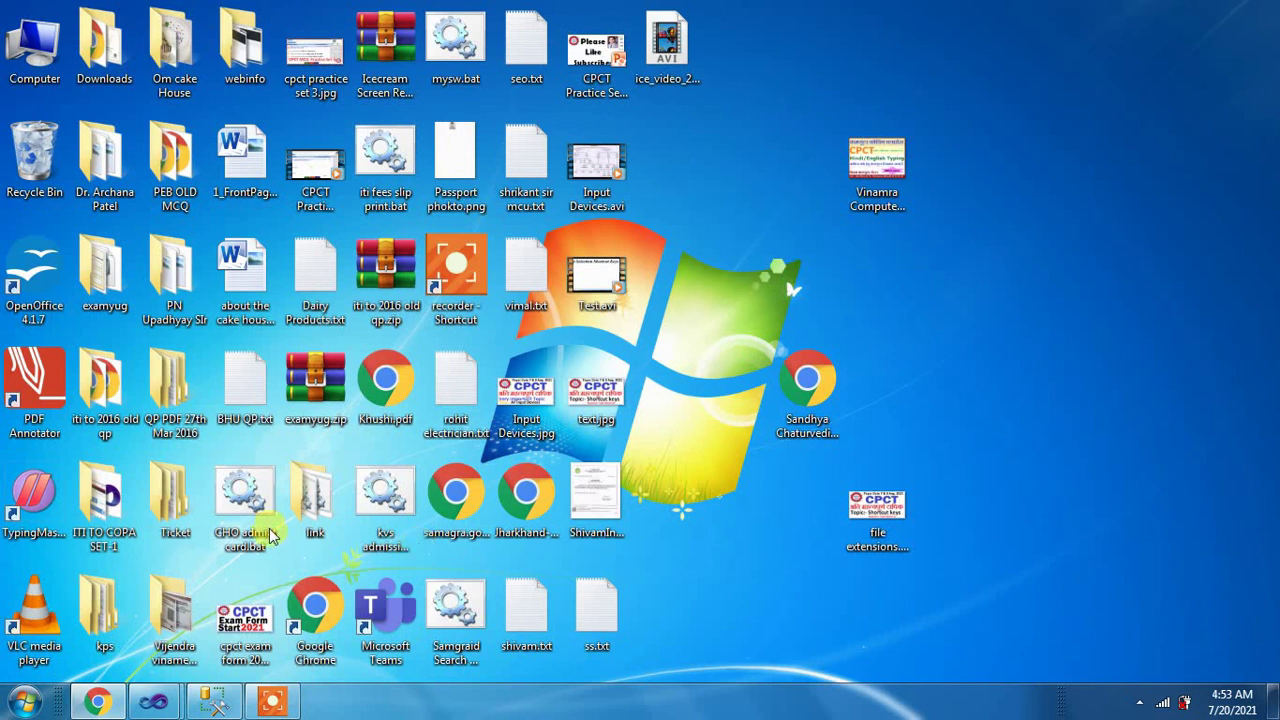
{"action": "left_click", "coordinate": [25, 701]}
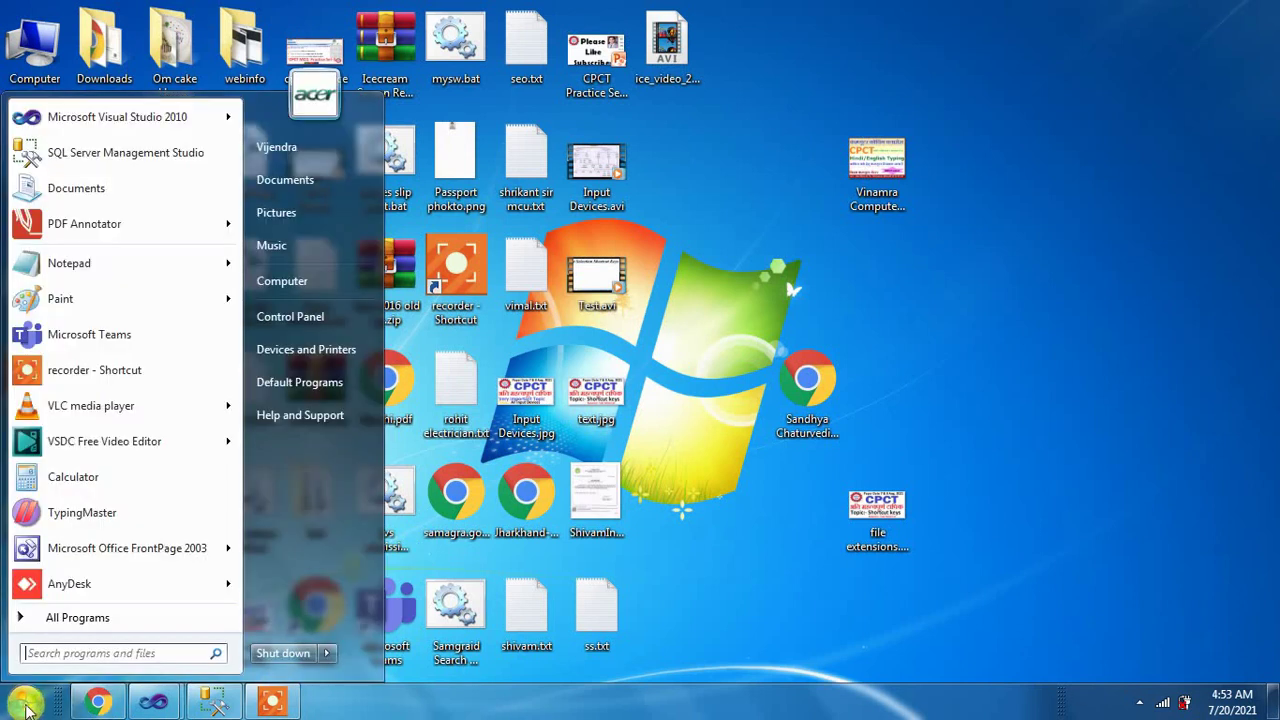
{"action": "left_click", "coordinate": [78, 620]}
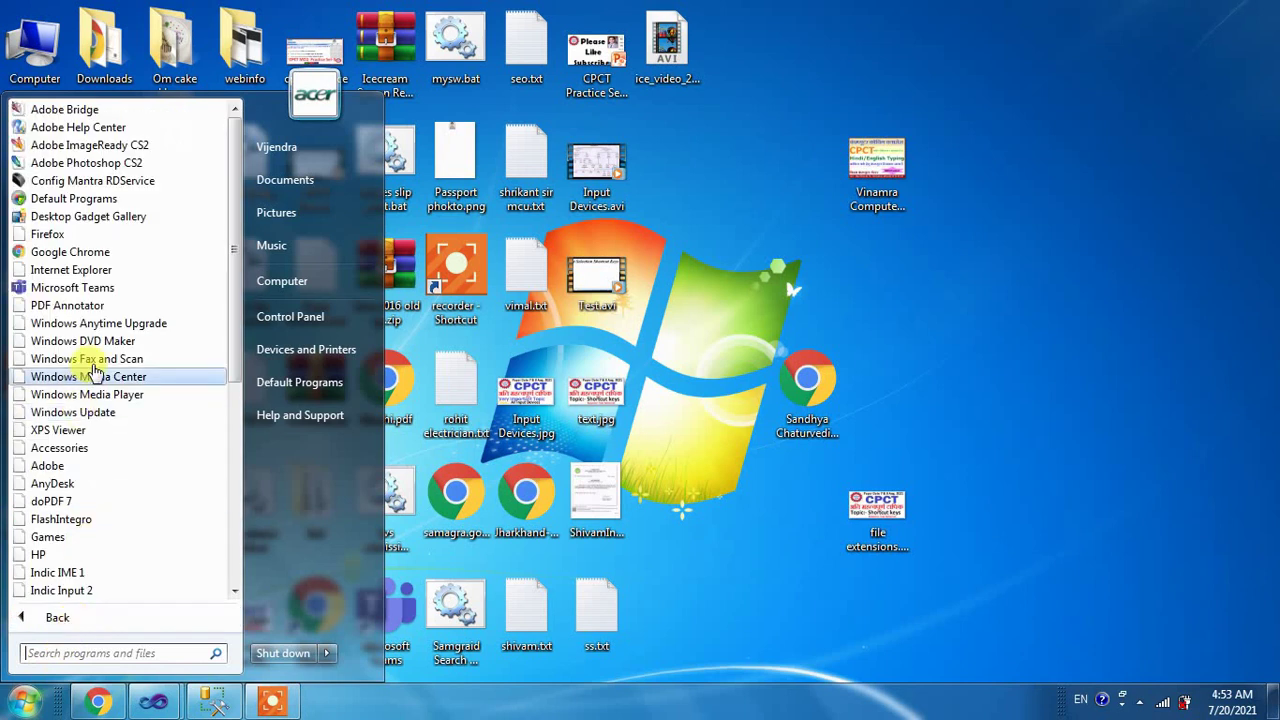
{"action": "left_click", "coordinate": [77, 447]}
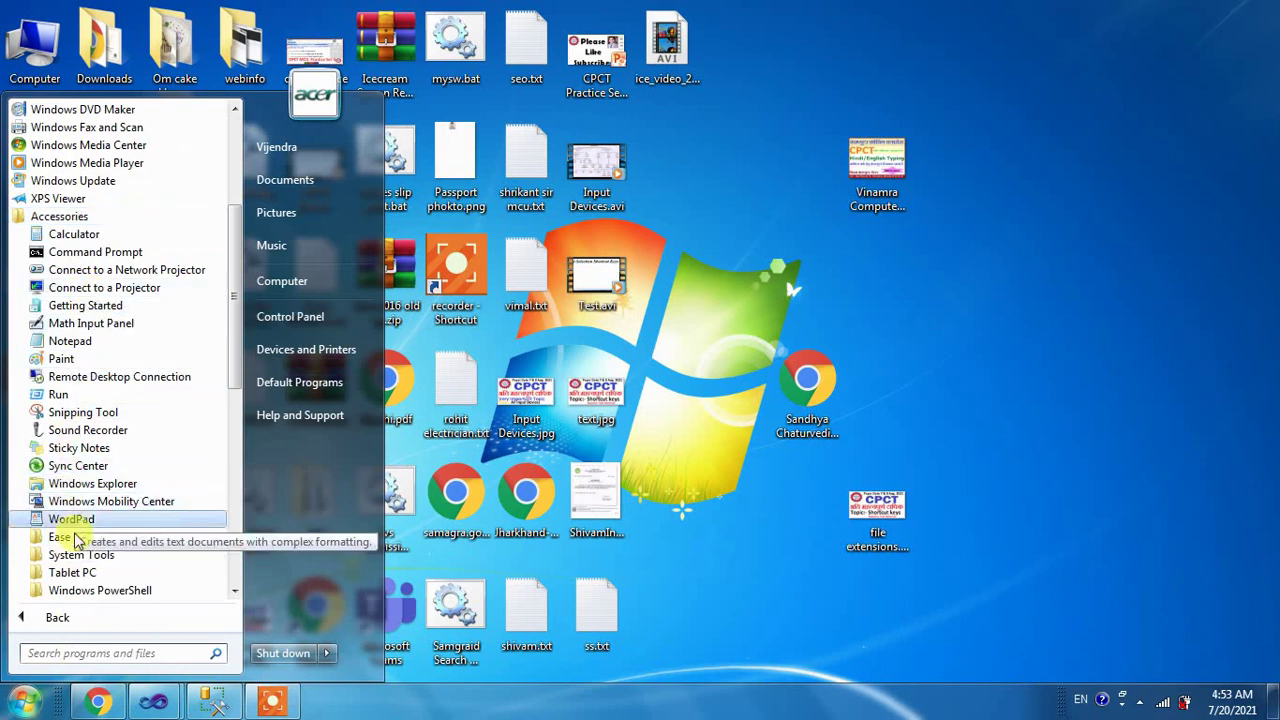
{"action": "left_click", "coordinate": [72, 519]}
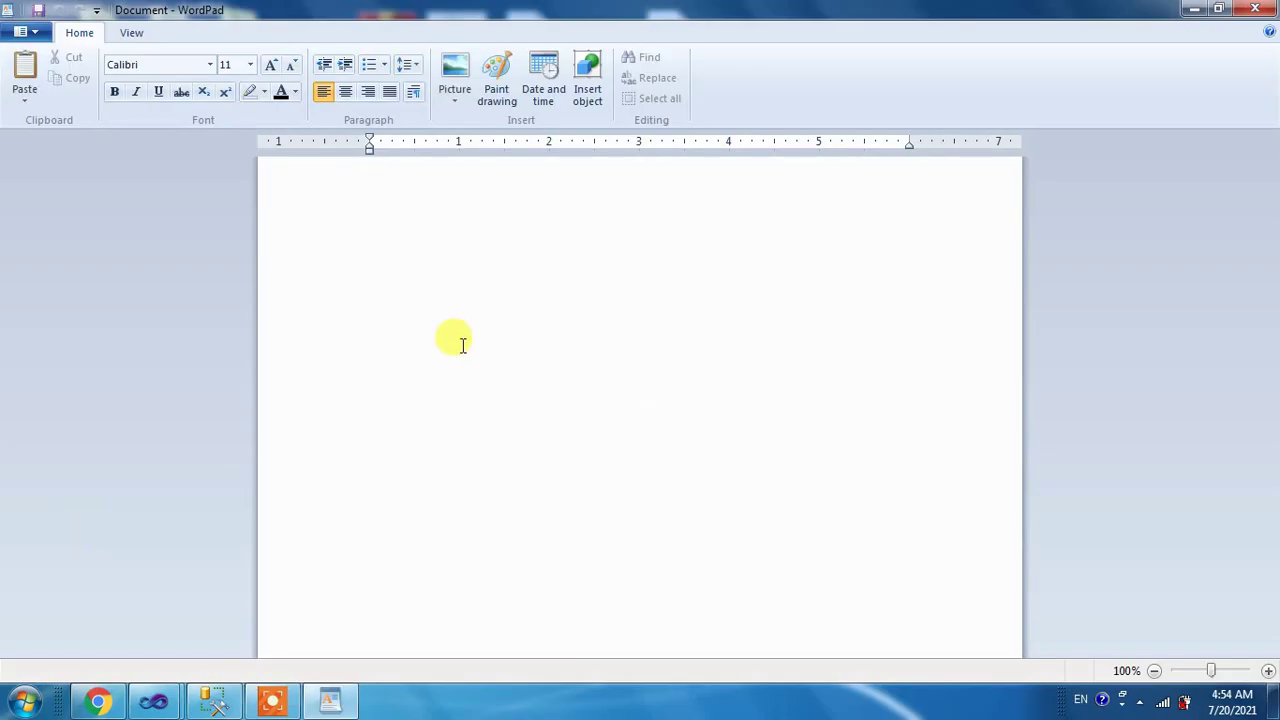
{"action": "left_click", "coordinate": [1255, 9]}
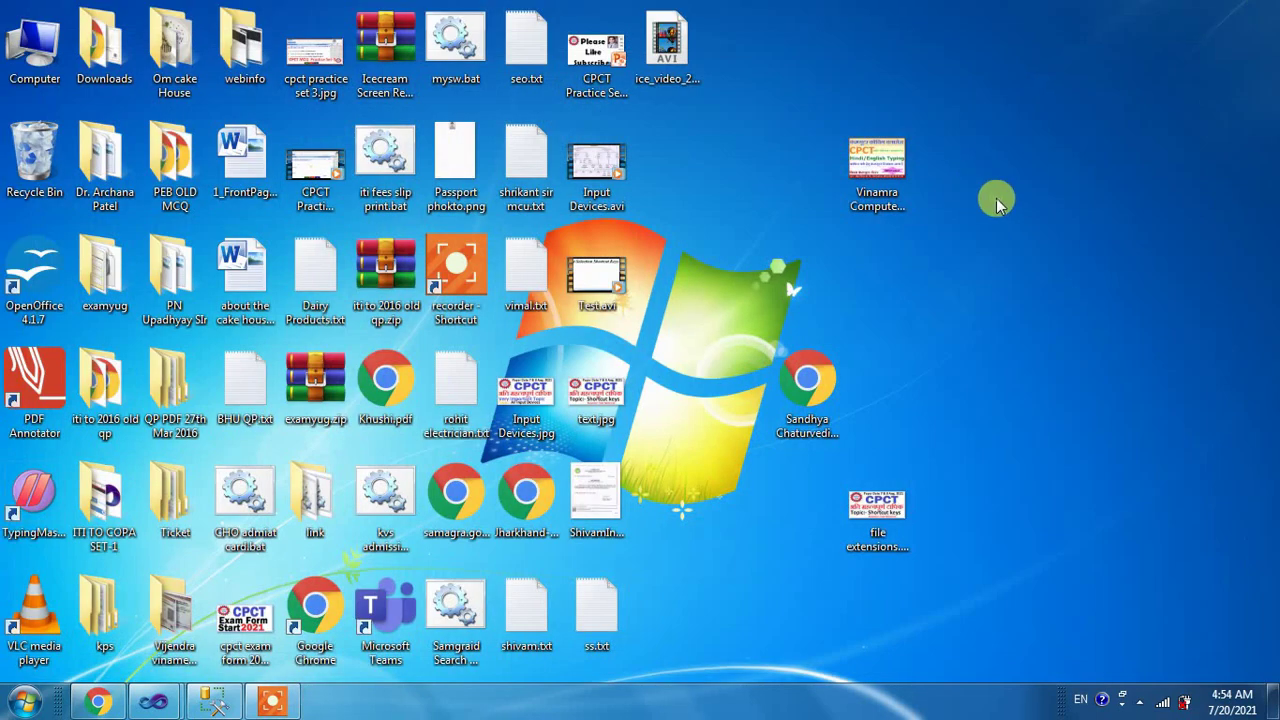
Step: Launch WordPad by running the command wordpad
{"action": "key", "text": "super+r"}
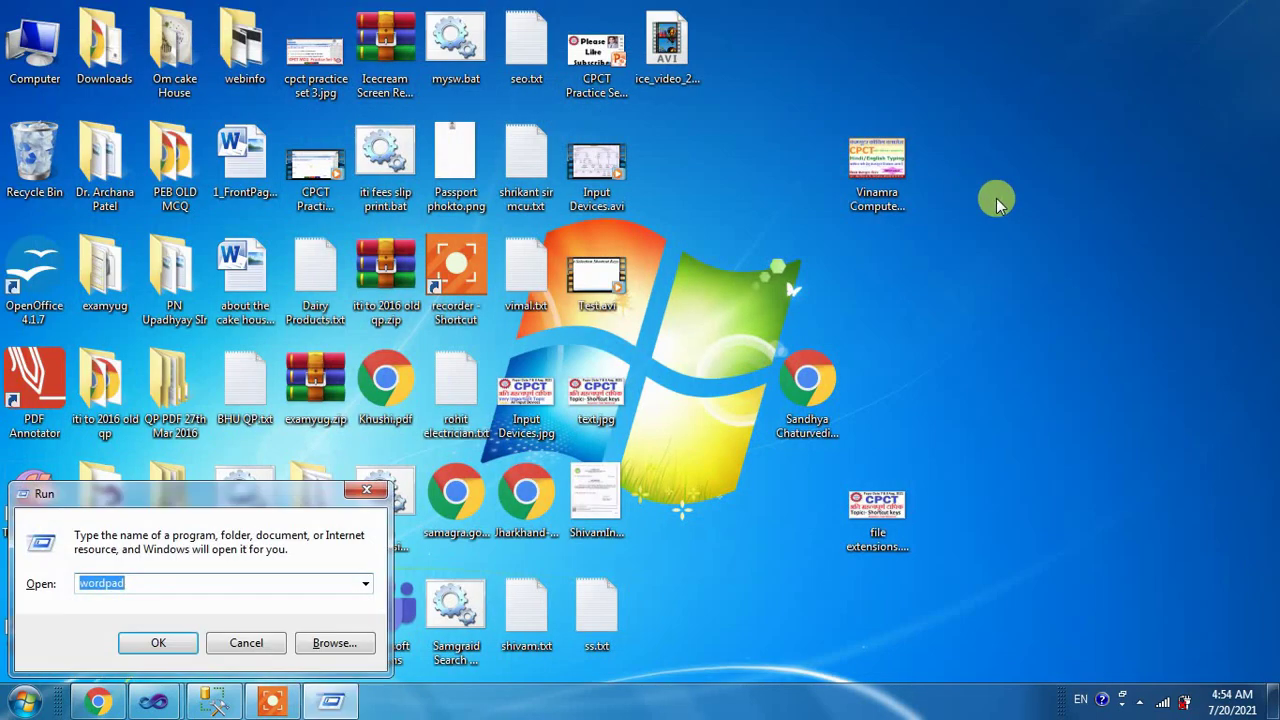
{"action": "type", "text": "wordpad"}
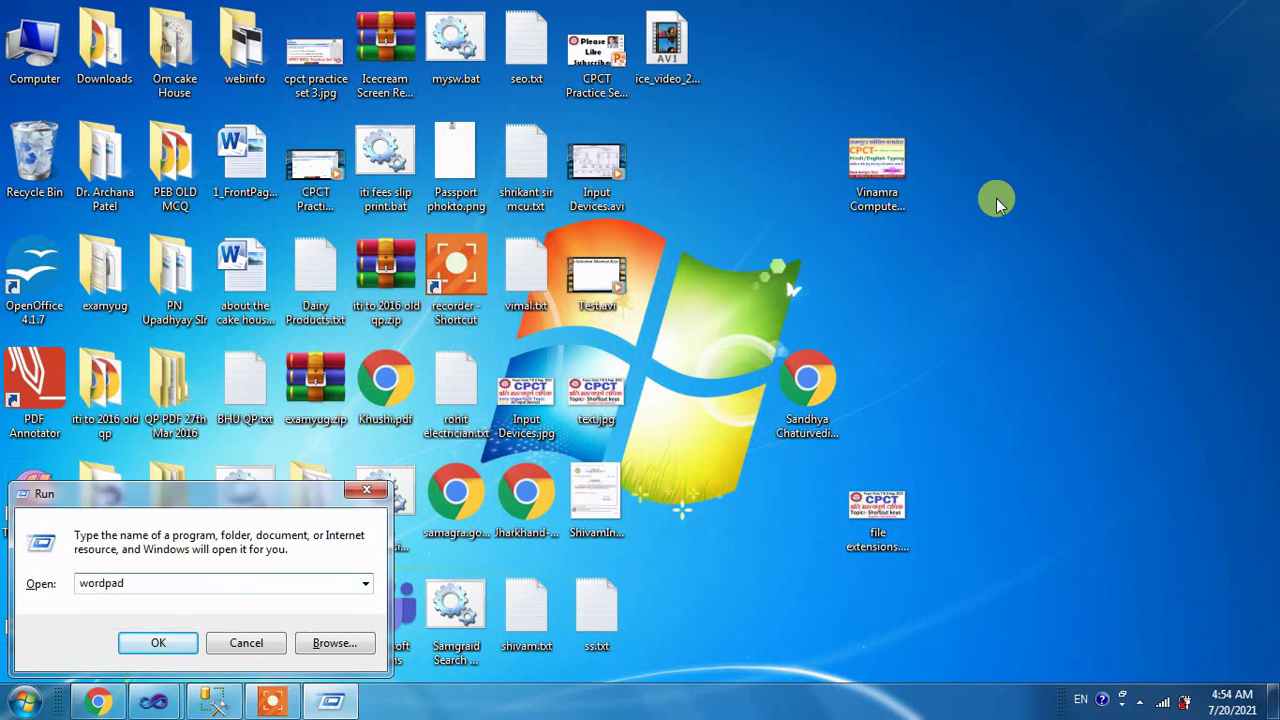
{"action": "key", "text": "Return"}
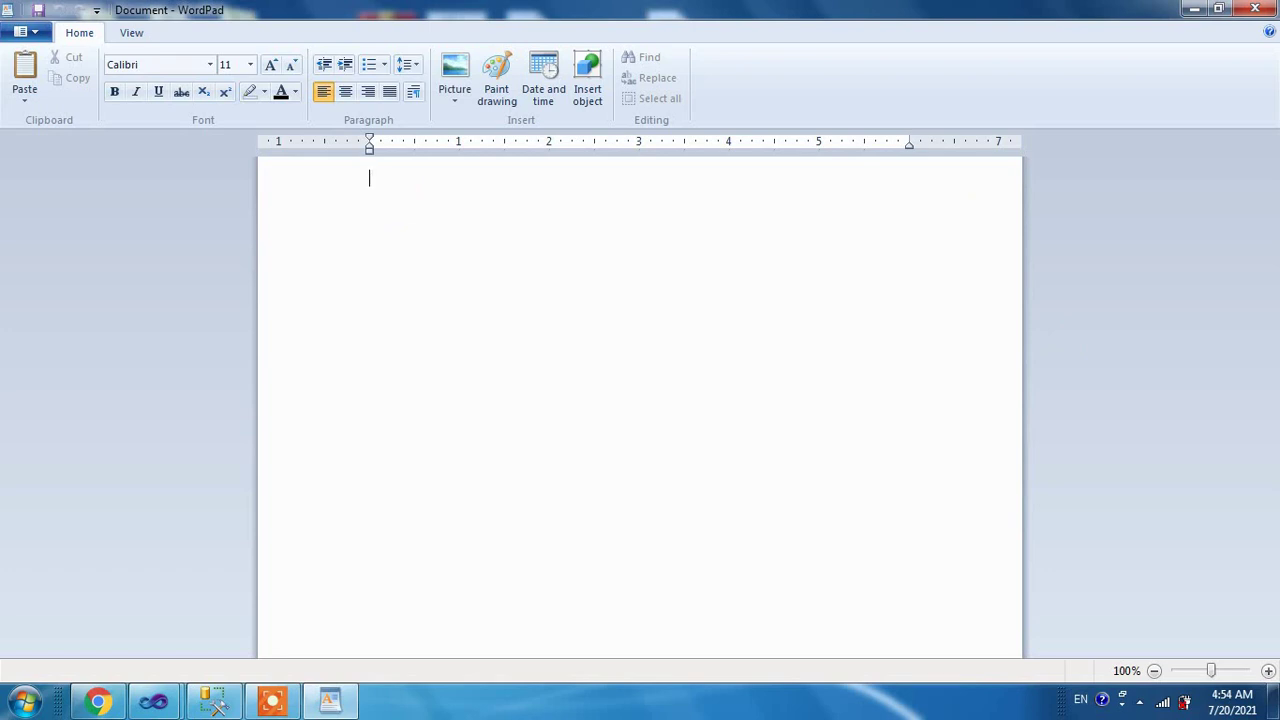
Step: Write "F1" at font size 72 in the empty document and clear it again
{"action": "type", "text": "F1"}
{"action": "key", "text": "shift+Home"}
{"action": "key", "text": "ctrl+shift+period"}
{"action": "key", "text": "ctrl+shift+period"}
{"action": "key", "text": "ctrl+shift+period"}
{"action": "key", "text": "ctrl+shift+period"}
{"action": "key", "text": "ctrl+shift+period"}
{"action": "key", "text": "ctrl+shift+period"}
{"action": "key", "text": "ctrl+shift+period"}
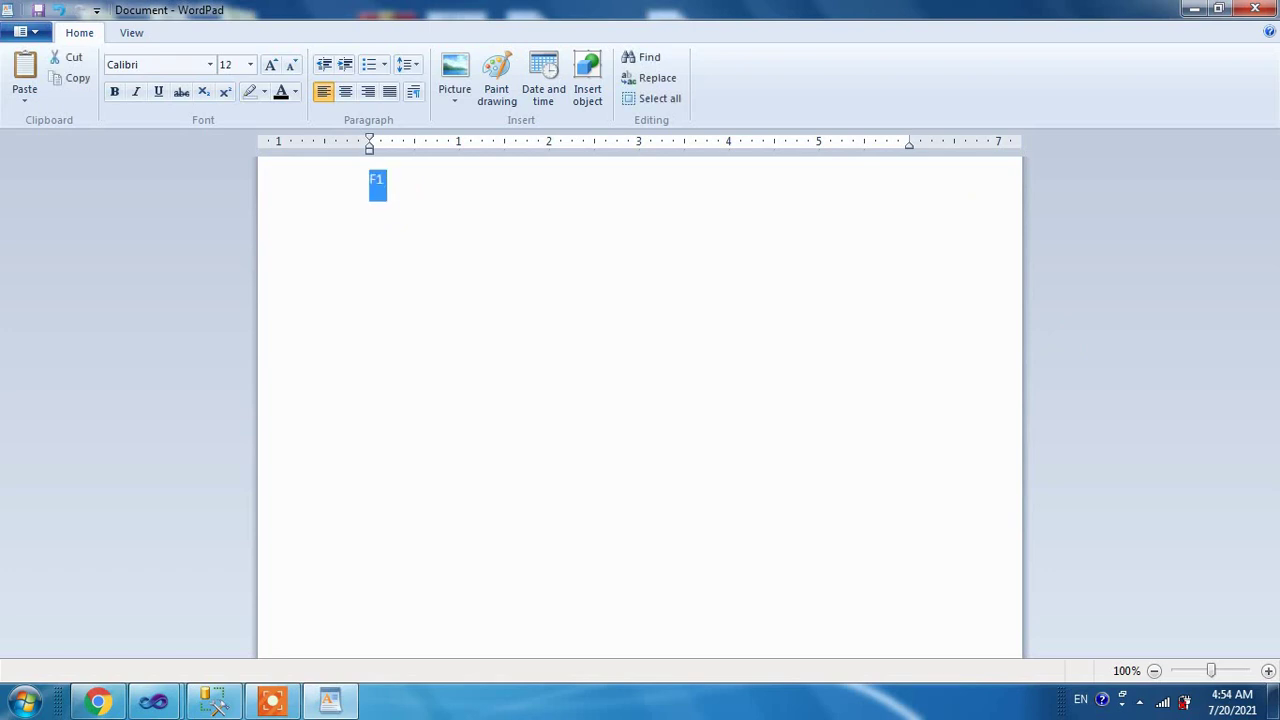
{"action": "key", "text": "ctrl+shift+period"}
{"action": "key", "text": "ctrl+shift+period"}
{"action": "key", "text": "ctrl+shift+period"}
{"action": "key", "text": "ctrl+shift+period"}
{"action": "key", "text": "ctrl+shift+period"}
{"action": "key", "text": "ctrl+shift+period"}
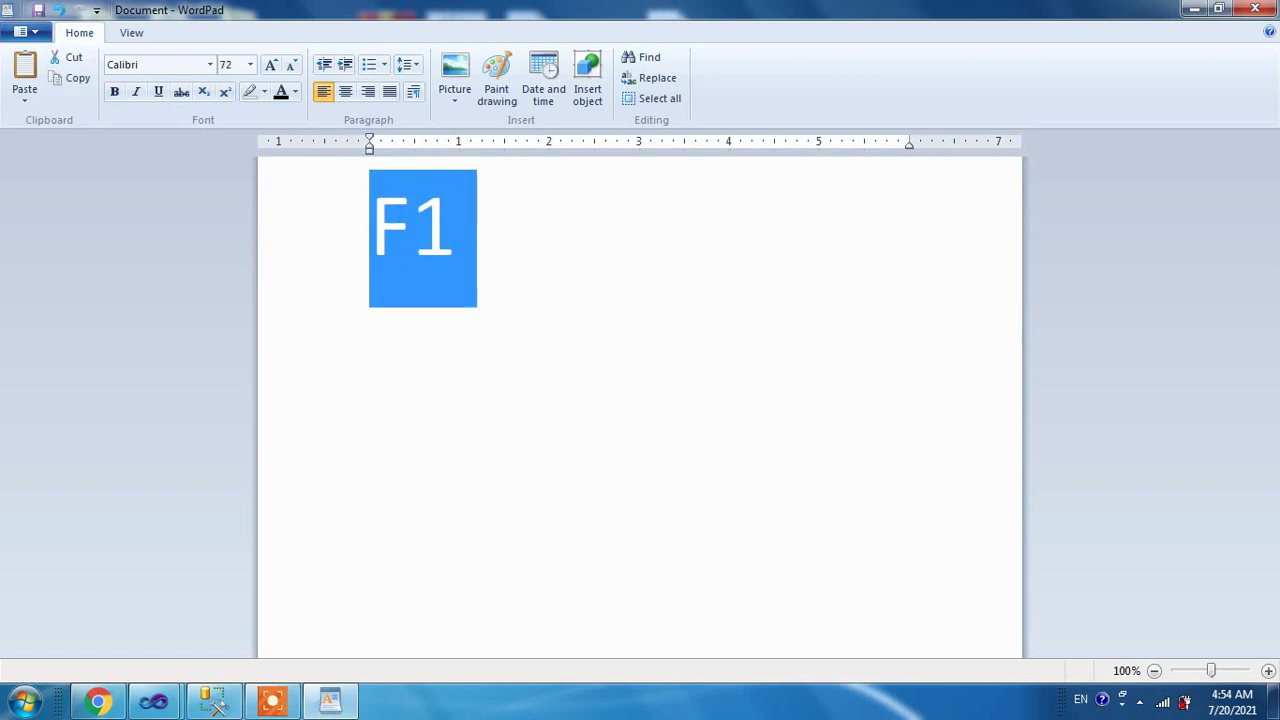
{"action": "key", "text": "BackSpace"}
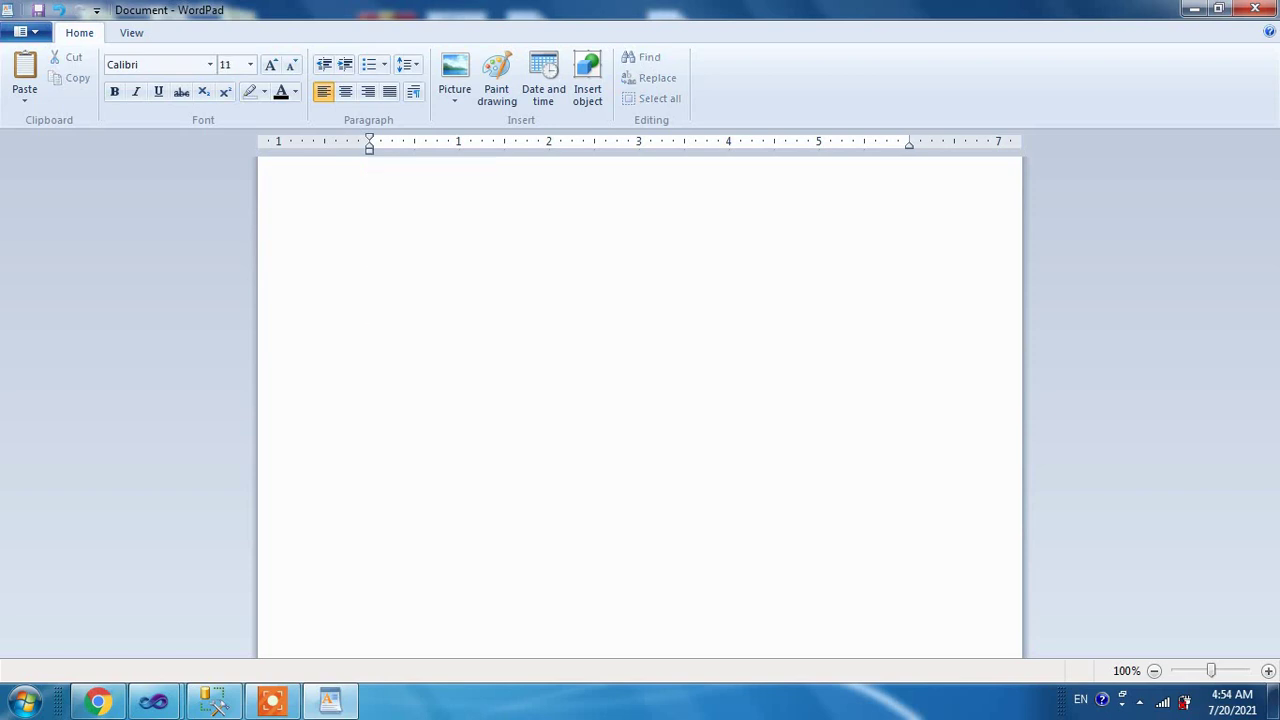
Step: Read the introduction of WordPad's built-in help topic "Using WordPad" and close the help window
{"action": "key", "text": "F1"}
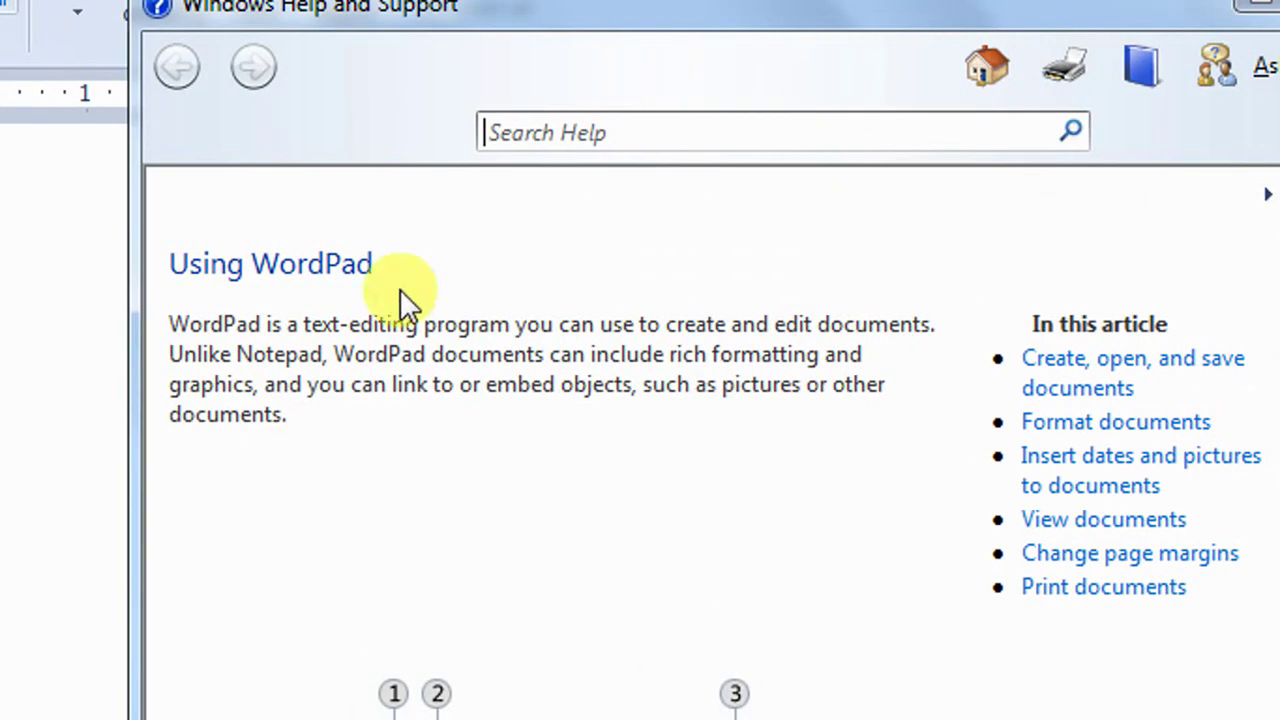
{"action": "left_click_drag", "start_coordinate": [196, 322], "coordinate": [830, 318]}
{"action": "left_click", "coordinate": [830, 318]}
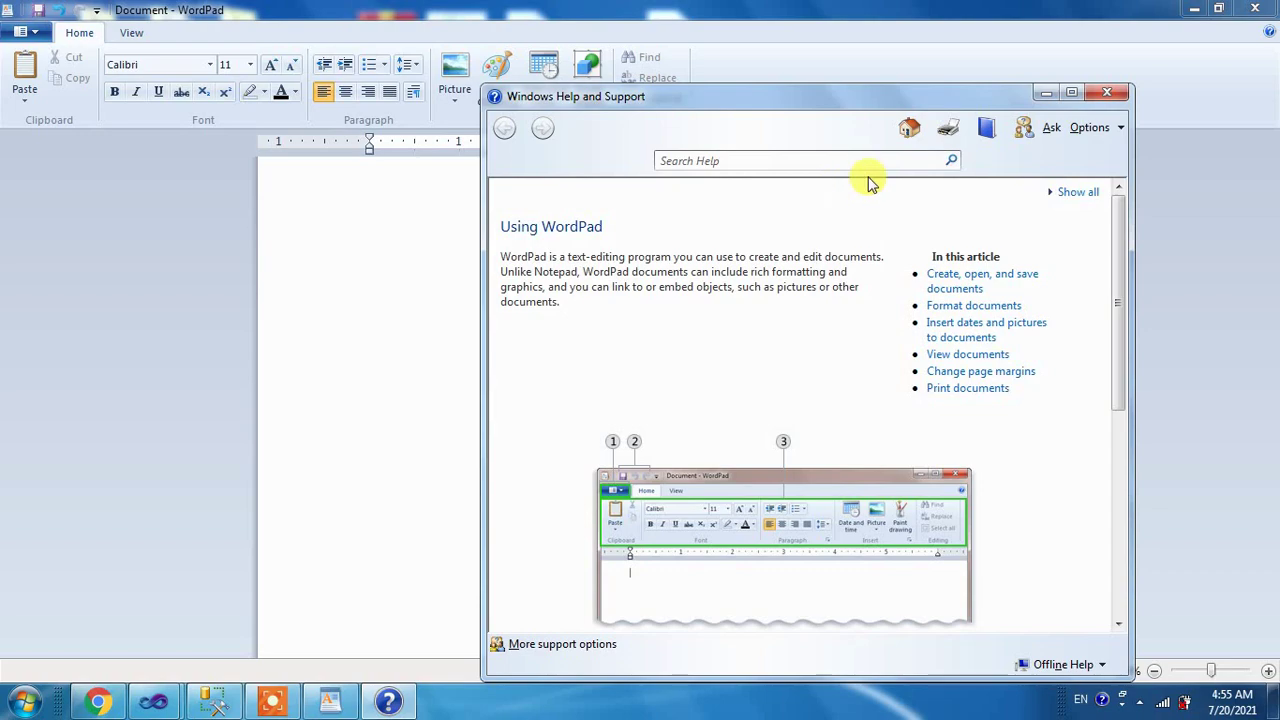
{"action": "left_click", "coordinate": [1107, 92]}
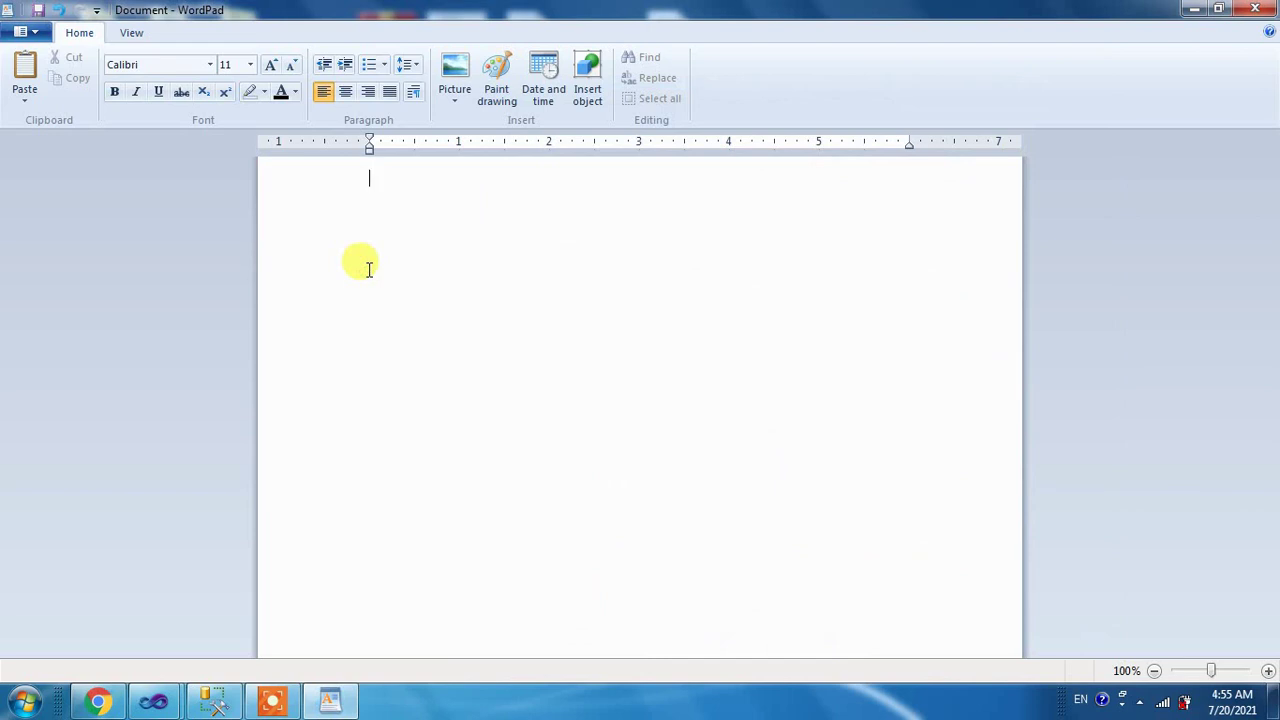
Step: Write "Rtf" in the document and enlarge it to font size 72
{"action": "type", "text": "Rtf"}
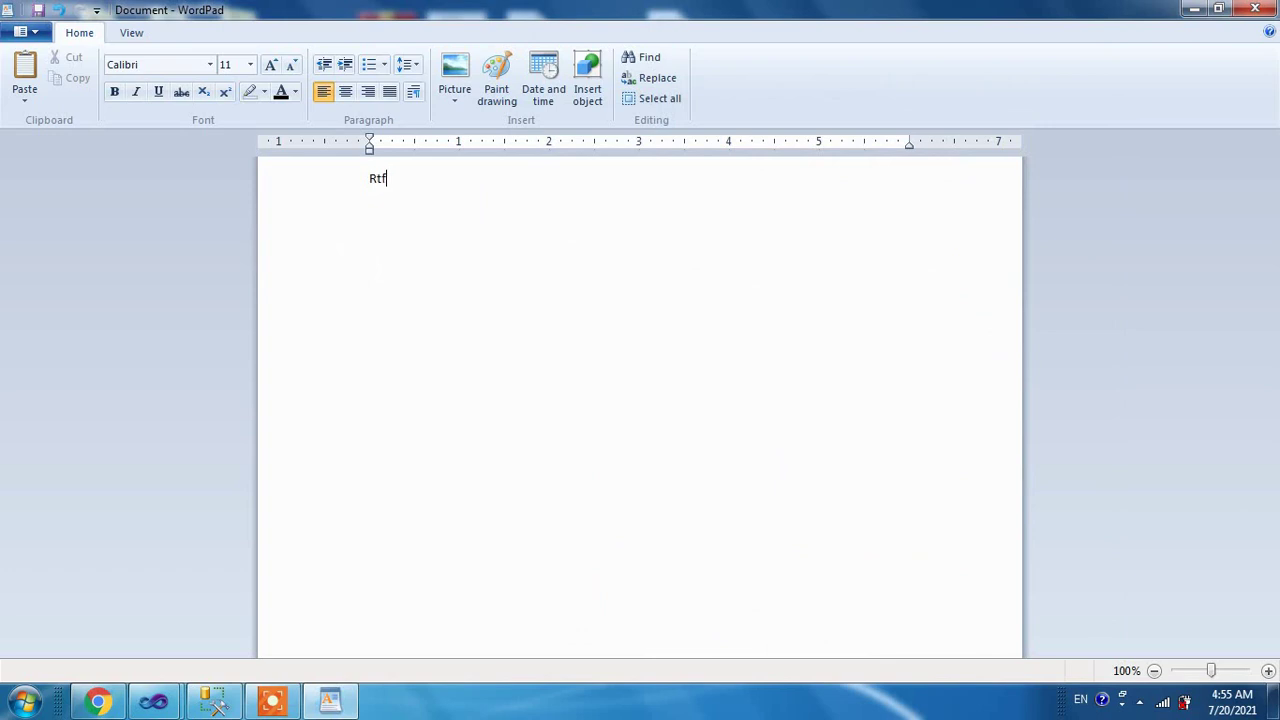
{"action": "key", "text": "ctrl+a"}
{"action": "key", "text": "ctrl+shift+period"}
{"action": "key", "text": "ctrl+shift+period"}
{"action": "key", "text": "ctrl+shift+period"}
{"action": "key", "text": "ctrl+shift+period"}
{"action": "key", "text": "ctrl+shift+period"}
{"action": "key", "text": "ctrl+shift+period"}
{"action": "key", "text": "ctrl+shift+period"}
{"action": "key", "text": "ctrl+shift+period"}
{"action": "key", "text": "ctrl+shift+period"}
{"action": "key", "text": "ctrl+shift+period"}
{"action": "key", "text": "ctrl+shift+period"}
{"action": "key", "text": "Right"}
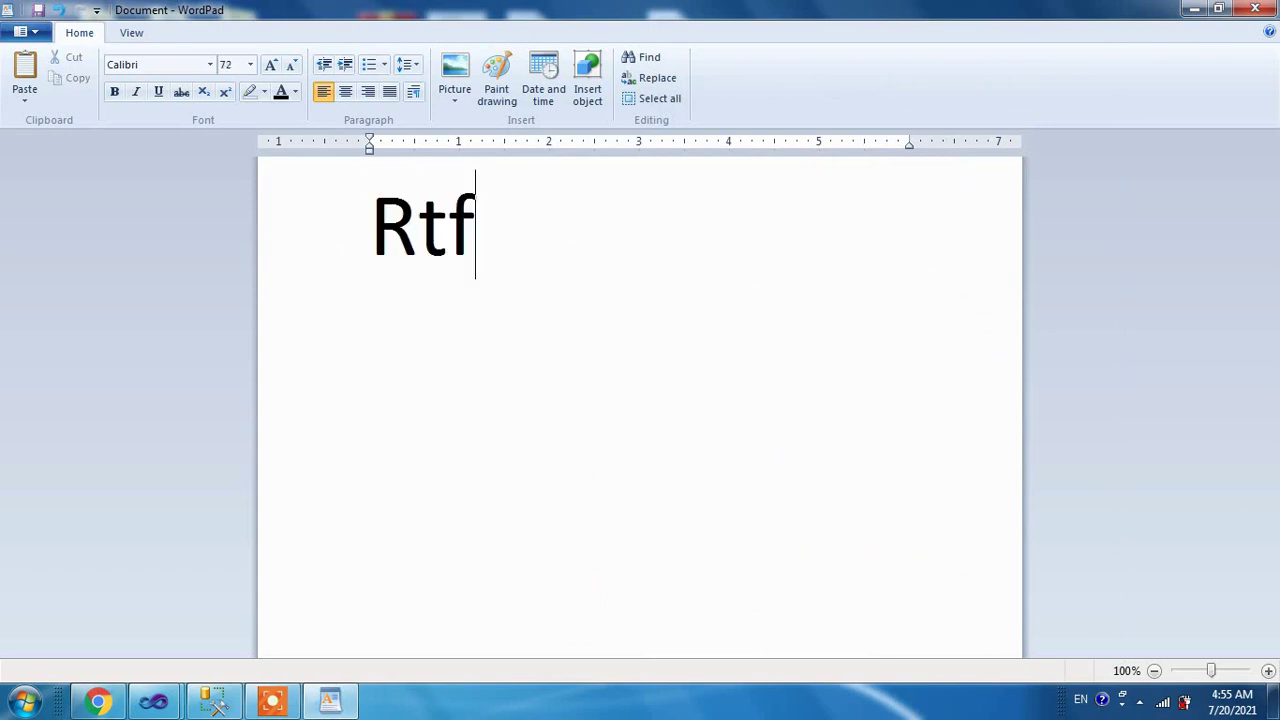
Step: Add ".txt" on a new line below "Rtf" and delete it again
{"action": "key", "text": "Return"}
{"action": "key", "text": "Up"}
{"action": "key", "text": "Down"}
{"action": "type", "text": ".txt"}
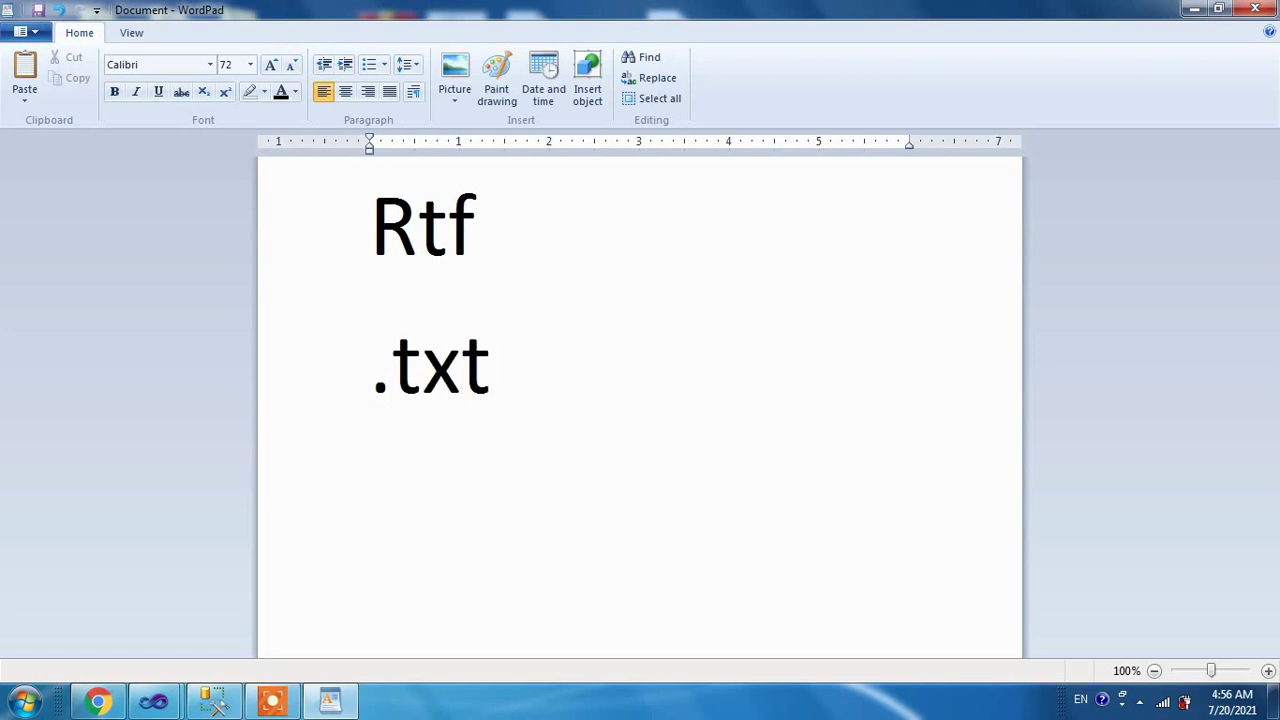
{"action": "key", "text": "shift+Home"}
{"action": "key", "text": "BackSpace"}
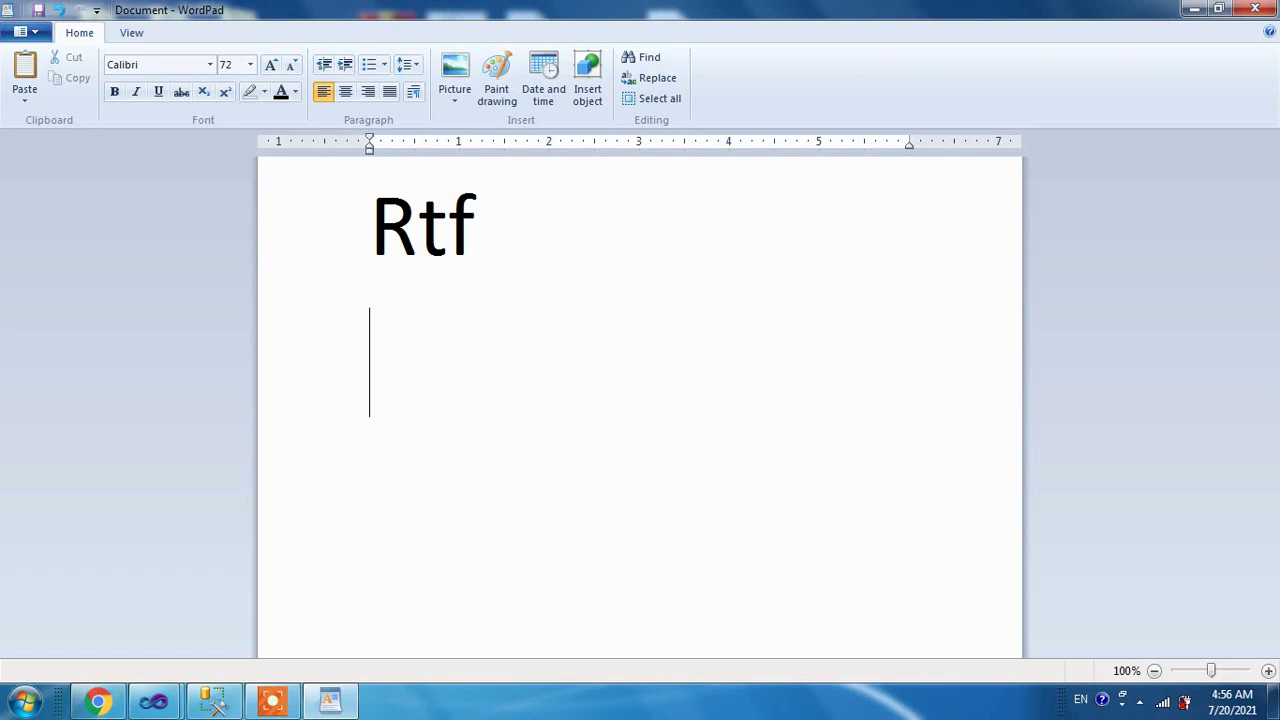
Step: Delete the word "Rtf" from the first line of the document
{"action": "key", "text": "Up"}
{"action": "key", "text": "shift+Right"}
{"action": "key", "text": "shift+Right"}
{"action": "key", "text": "shift+Right"}
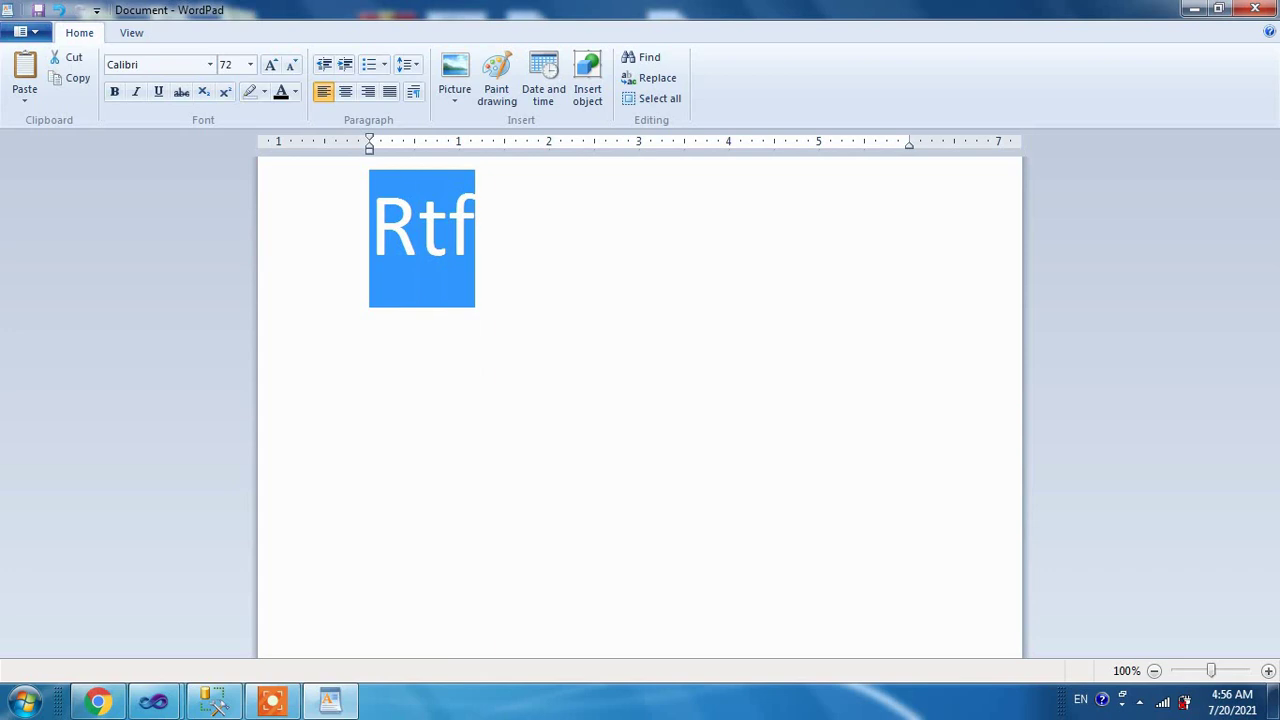
{"action": "key", "text": "Left"}
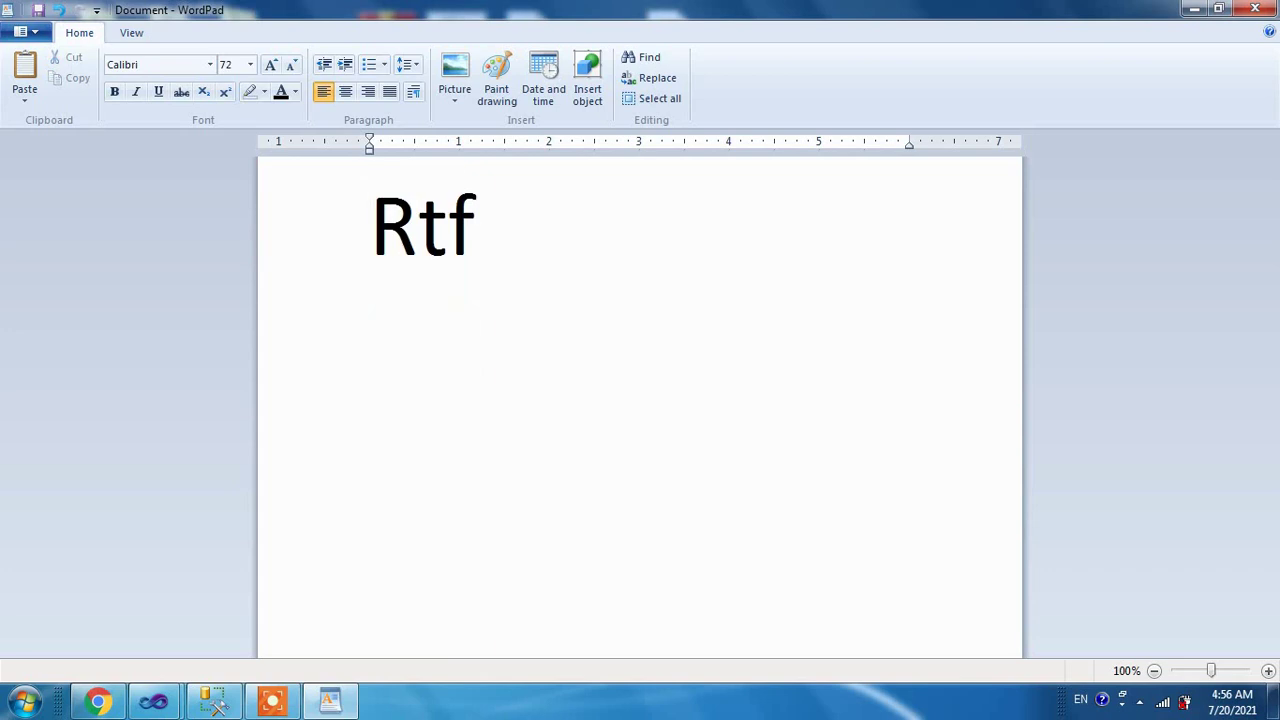
{"action": "key", "text": "shift+Right"}
{"action": "key", "text": "shift+Right"}
{"action": "key", "text": "shift+Right"}
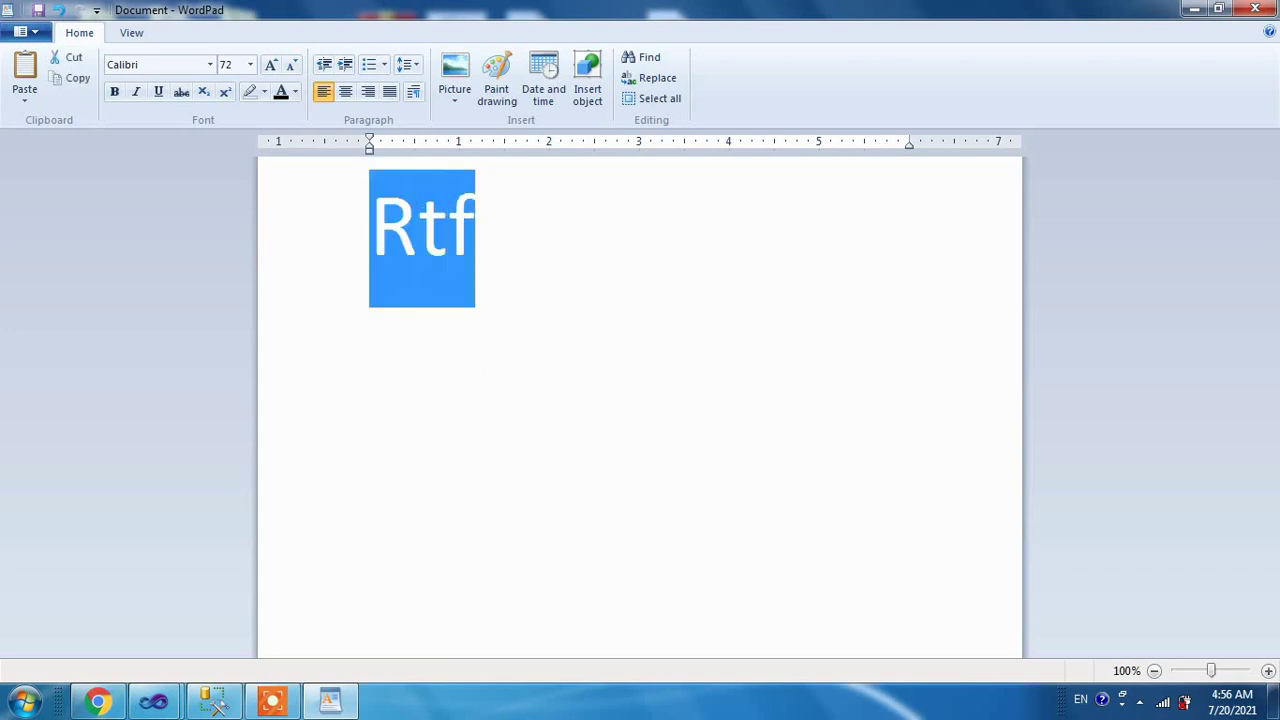
{"action": "key", "text": "Delete"}
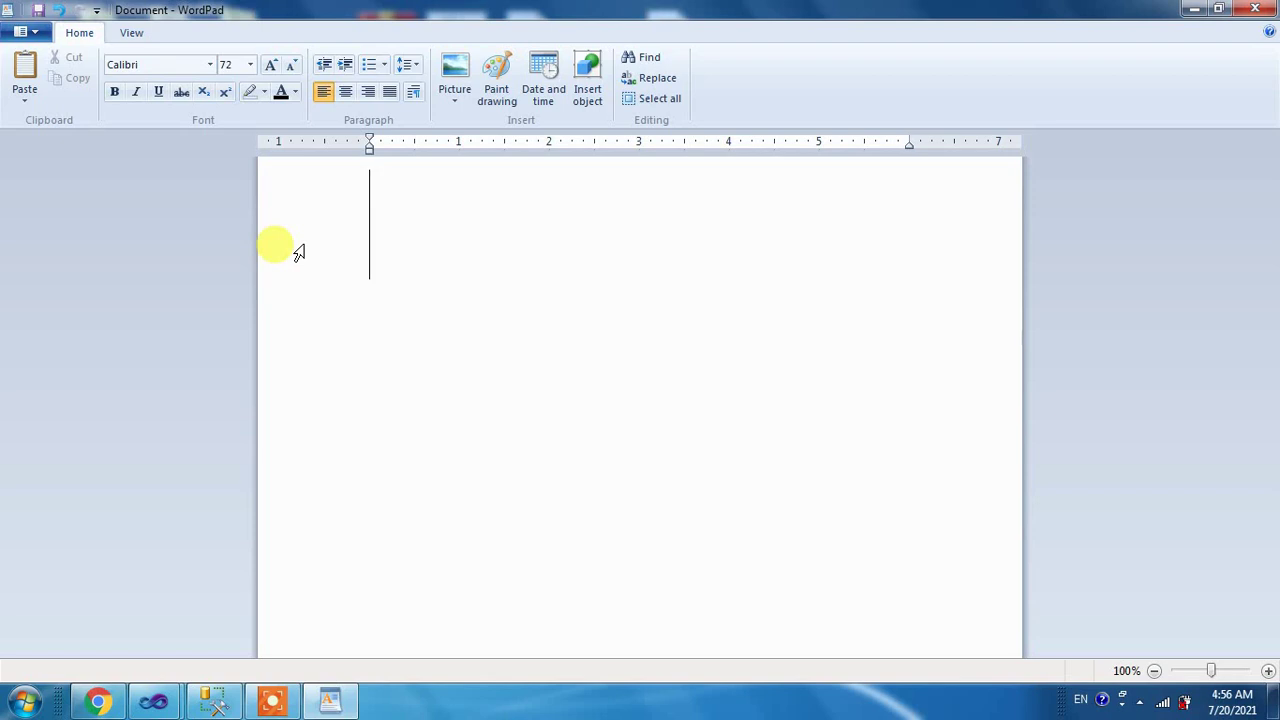
Step: Copy the introductory paragraph of the "Using WordPad" help topic into the empty document
{"action": "key", "text": "F1"}
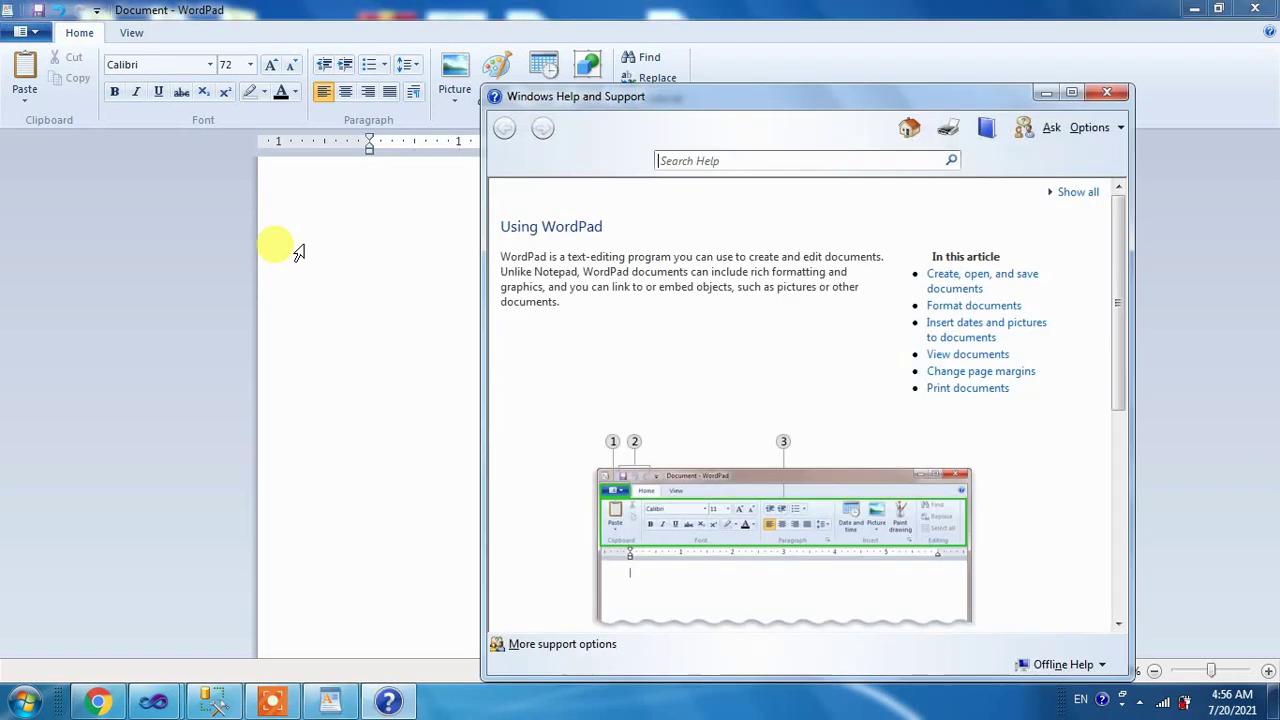
{"action": "left_click_drag", "start_coordinate": [508, 256], "coordinate": [571, 300]}
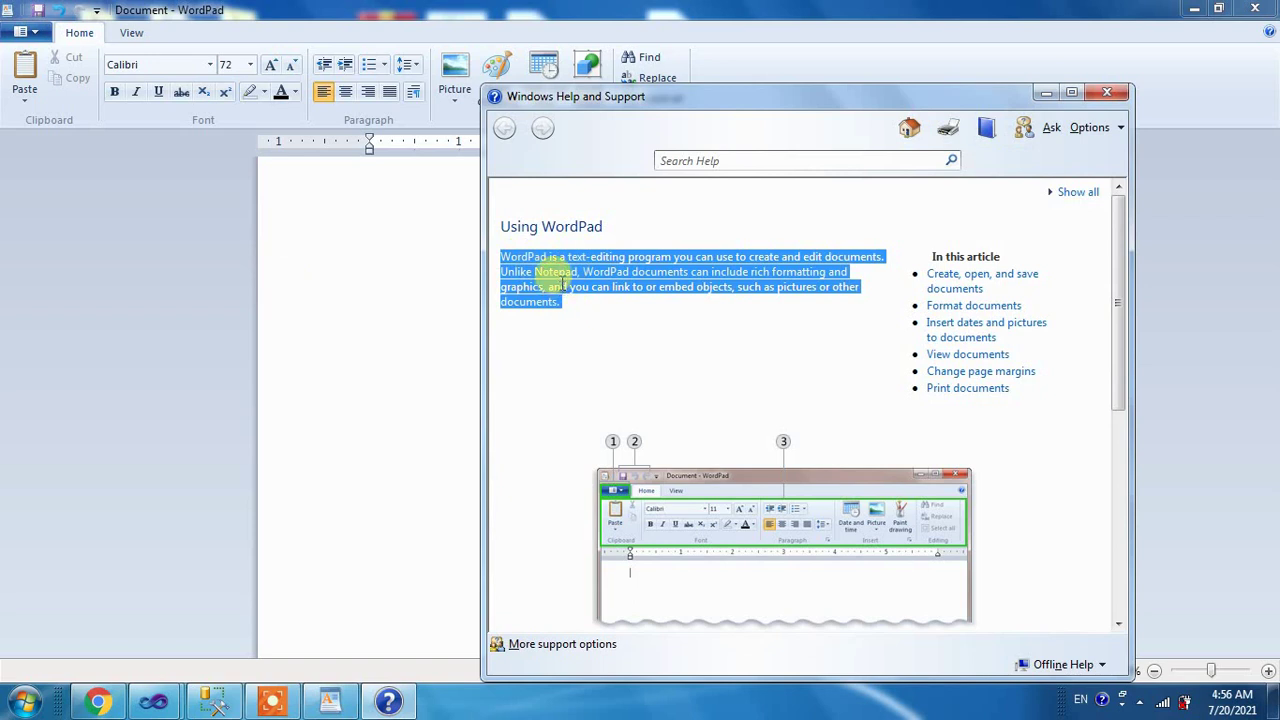
{"action": "right_click", "coordinate": [561, 286]}
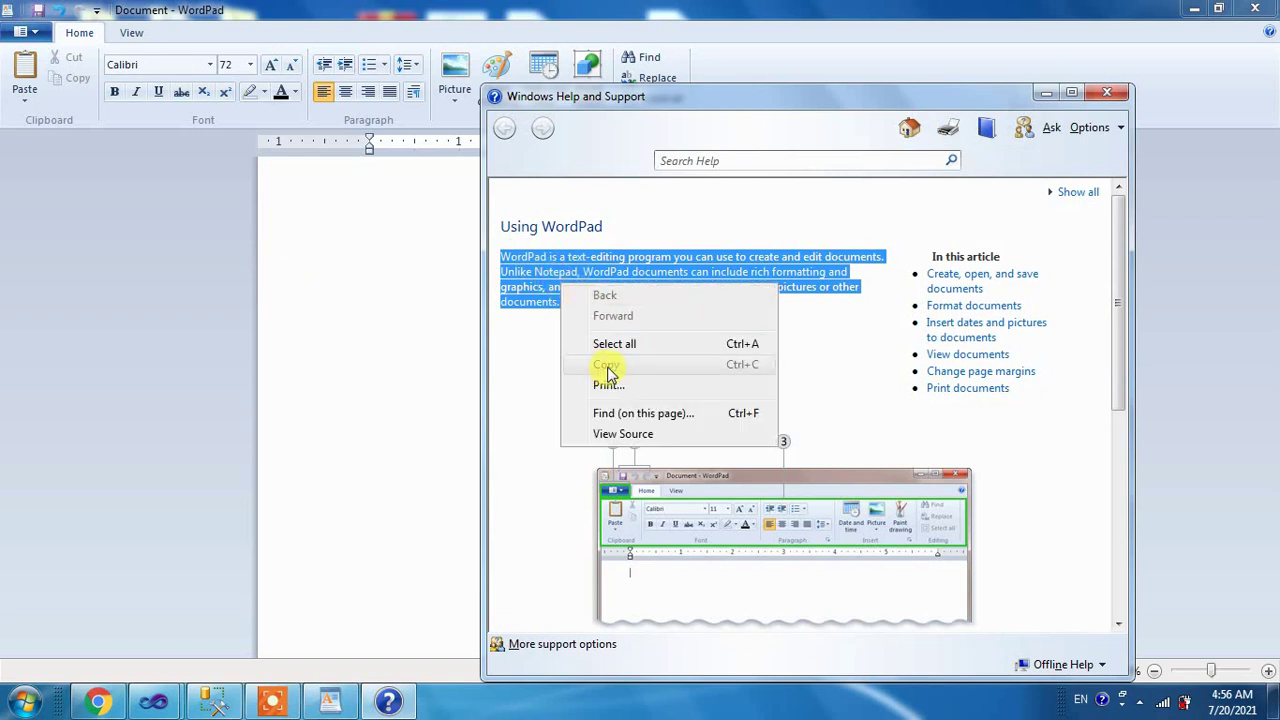
{"action": "left_click", "coordinate": [503, 255]}
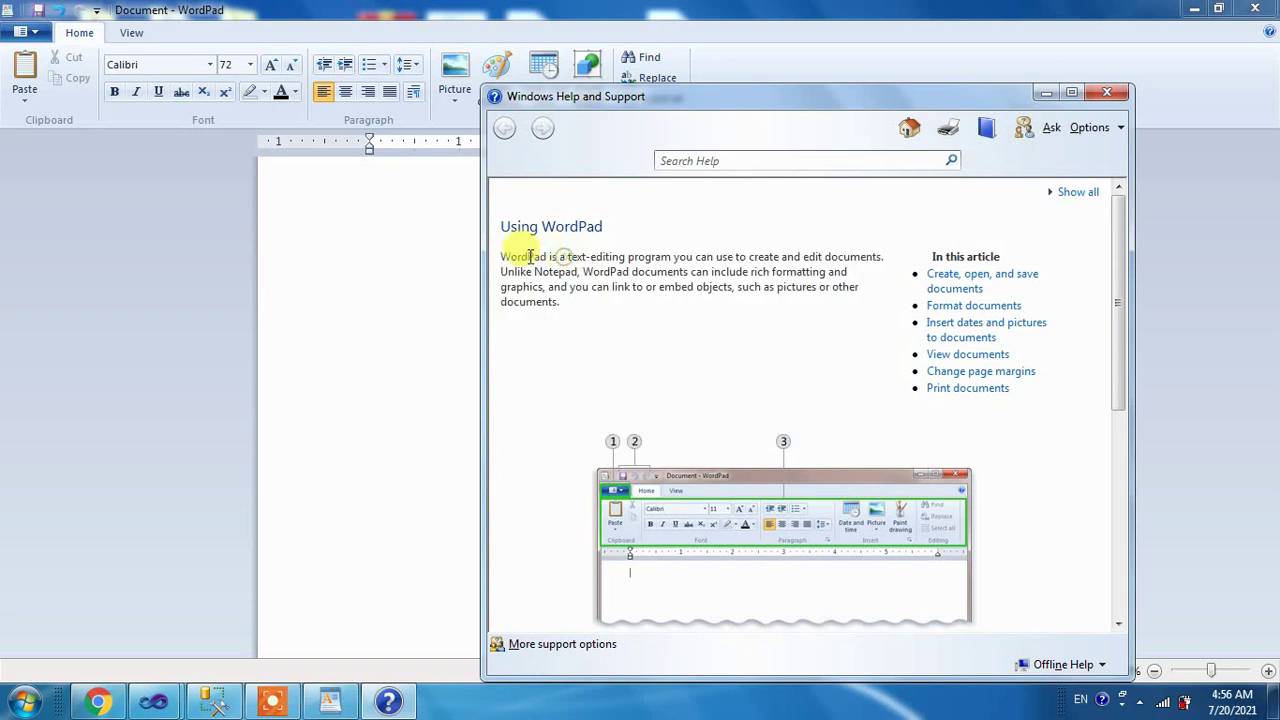
{"action": "left_click_drag", "start_coordinate": [503, 255], "coordinate": [572, 313]}
{"action": "key", "text": "ctrl+c"}
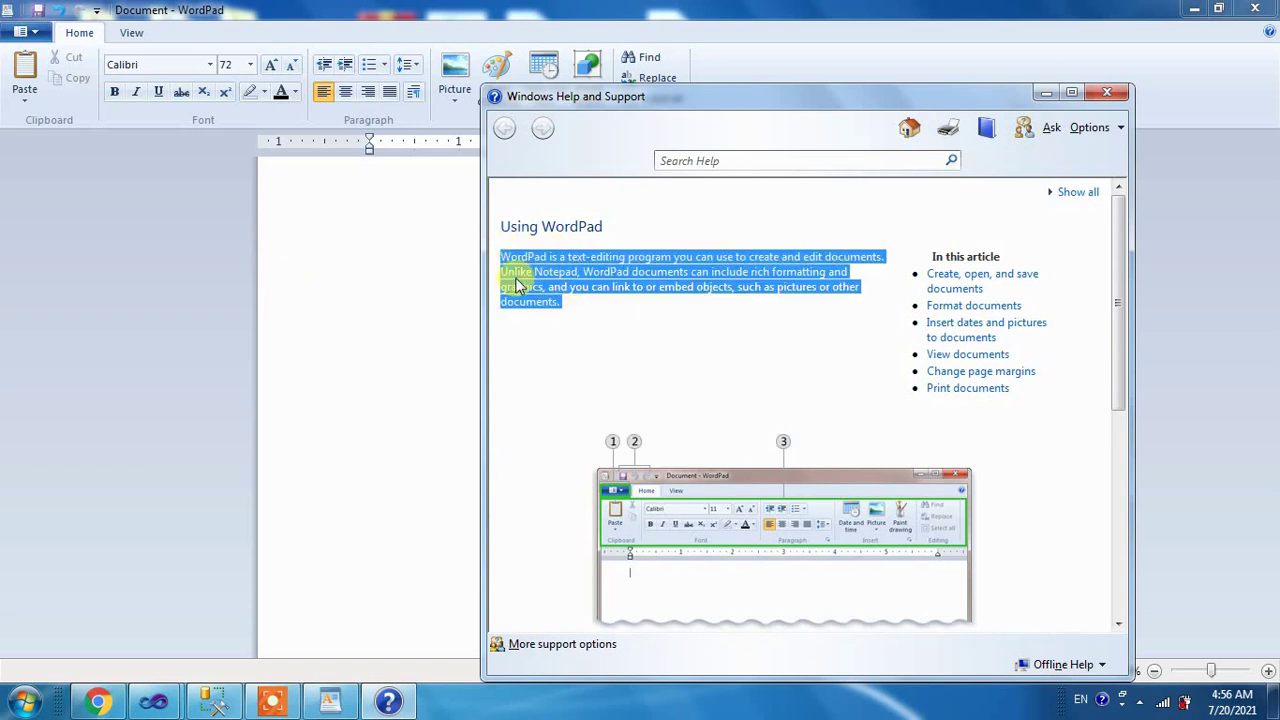
{"action": "left_click", "coordinate": [423, 291]}
{"action": "key", "text": "ctrl+v"}
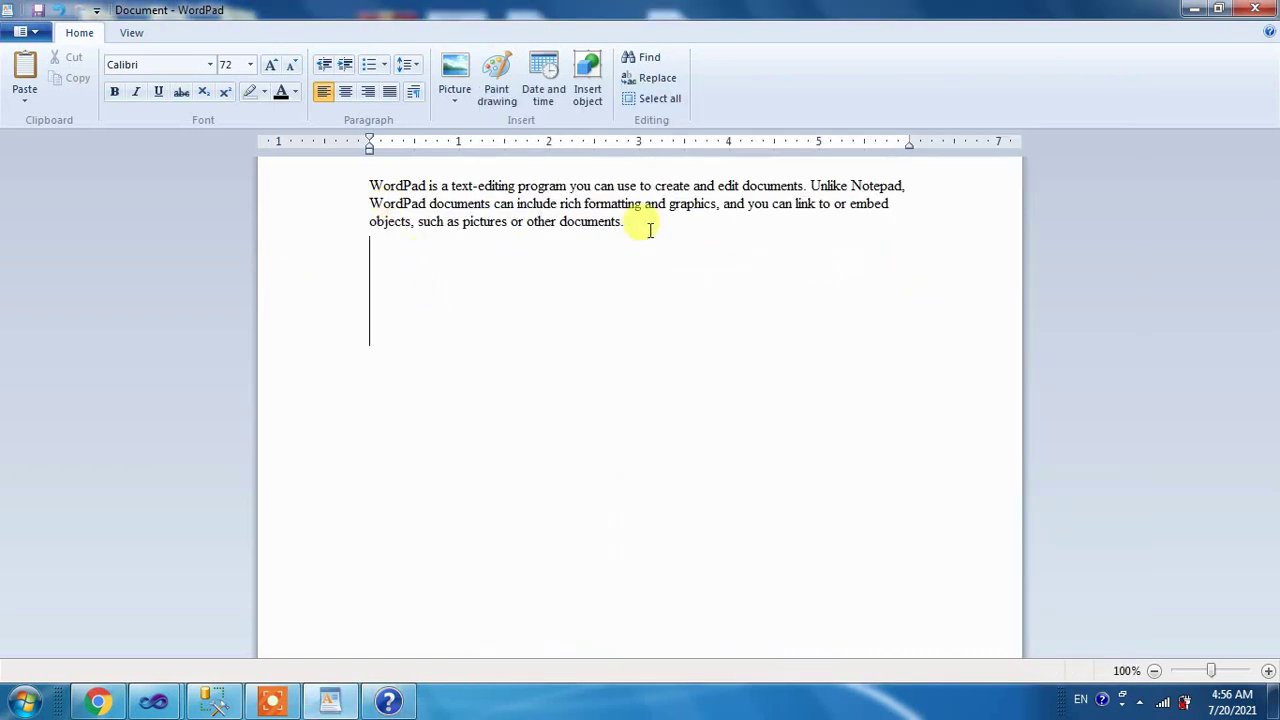
Step: Enlarge all of the pasted text to font size 18 and deselect it
{"action": "left_click", "coordinate": [419, 221]}
{"action": "key", "text": "ctrl+a"}
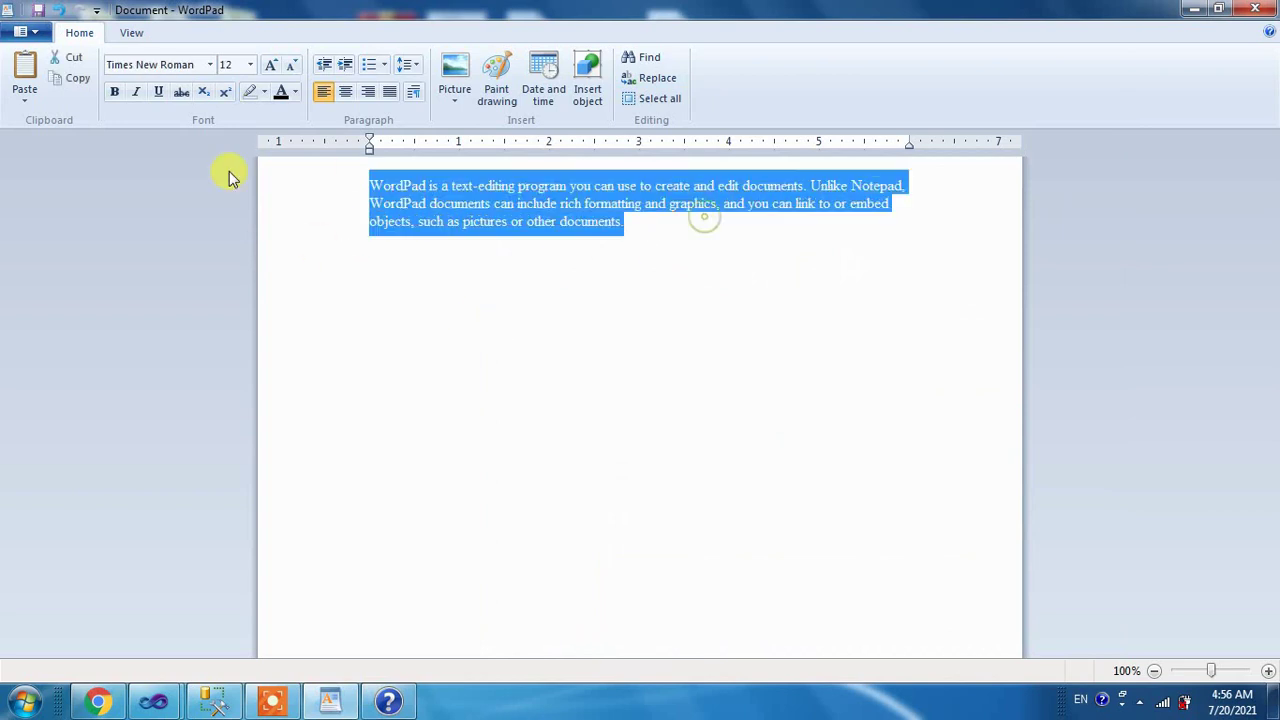
{"action": "key", "text": "ctrl+shift+period"}
{"action": "key", "text": "ctrl+shift+period"}
{"action": "key", "text": "ctrl+shift+period"}
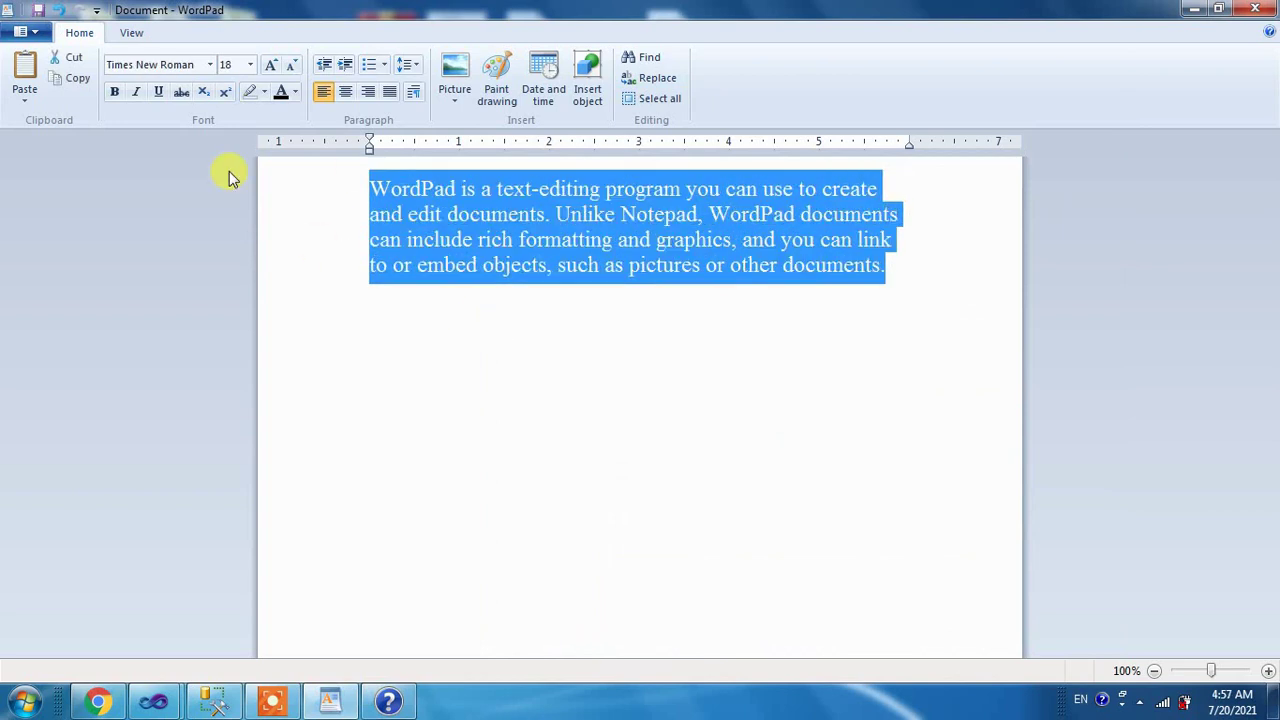
{"action": "left_click", "coordinate": [383, 240]}
{"action": "left_click", "coordinate": [340, 190]}
{"action": "left_click", "coordinate": [724, 214]}
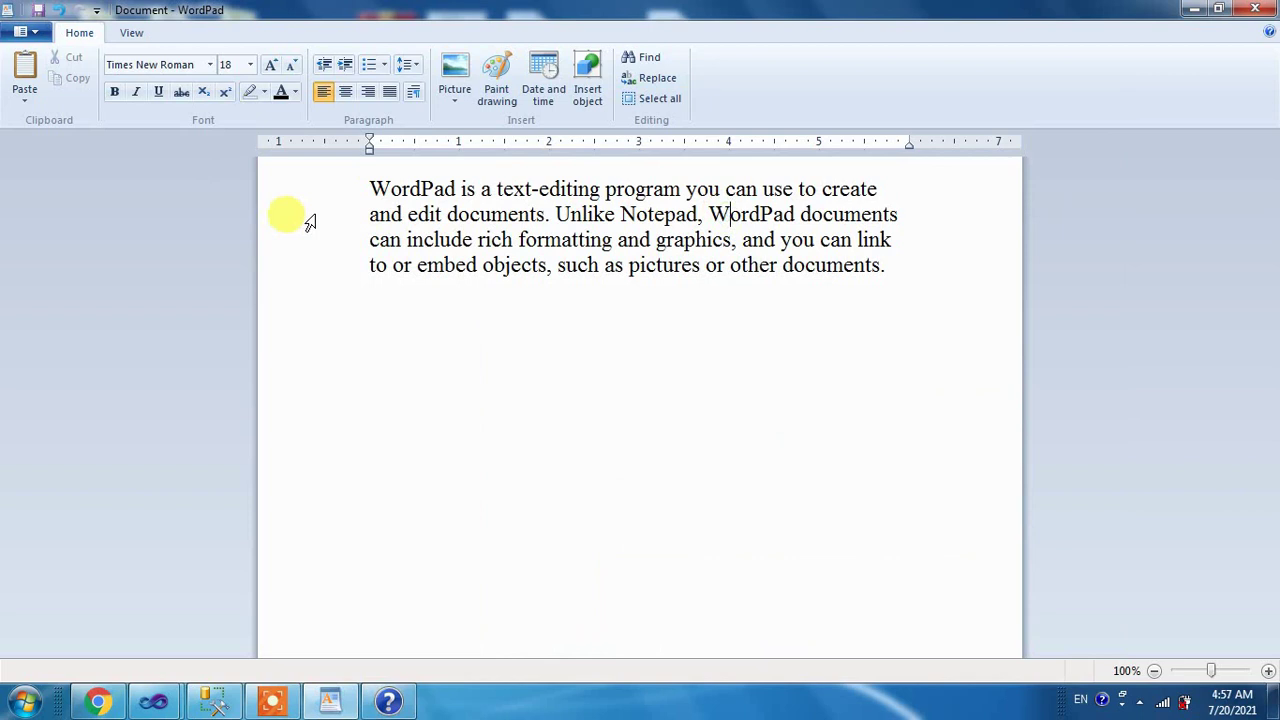
Step: Insert a blank line above the paragraph and remove it again
{"action": "left_click", "coordinate": [371, 189]}
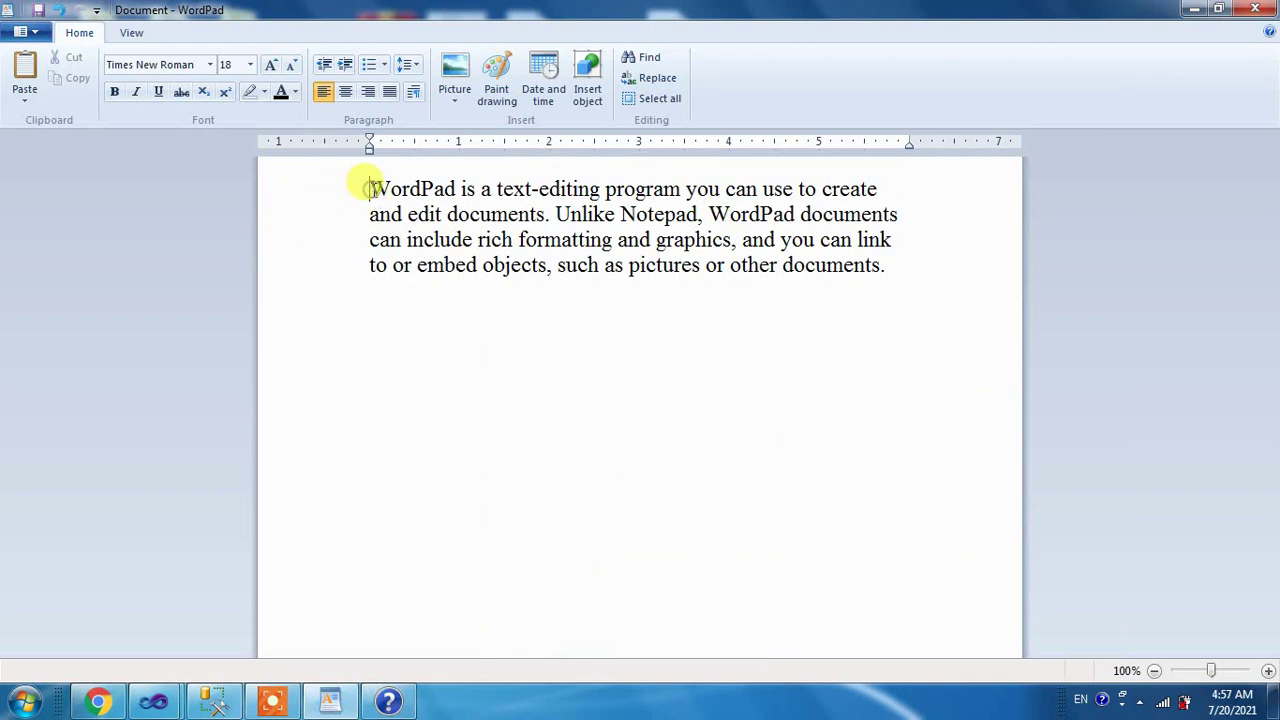
{"action": "key", "text": "Return"}
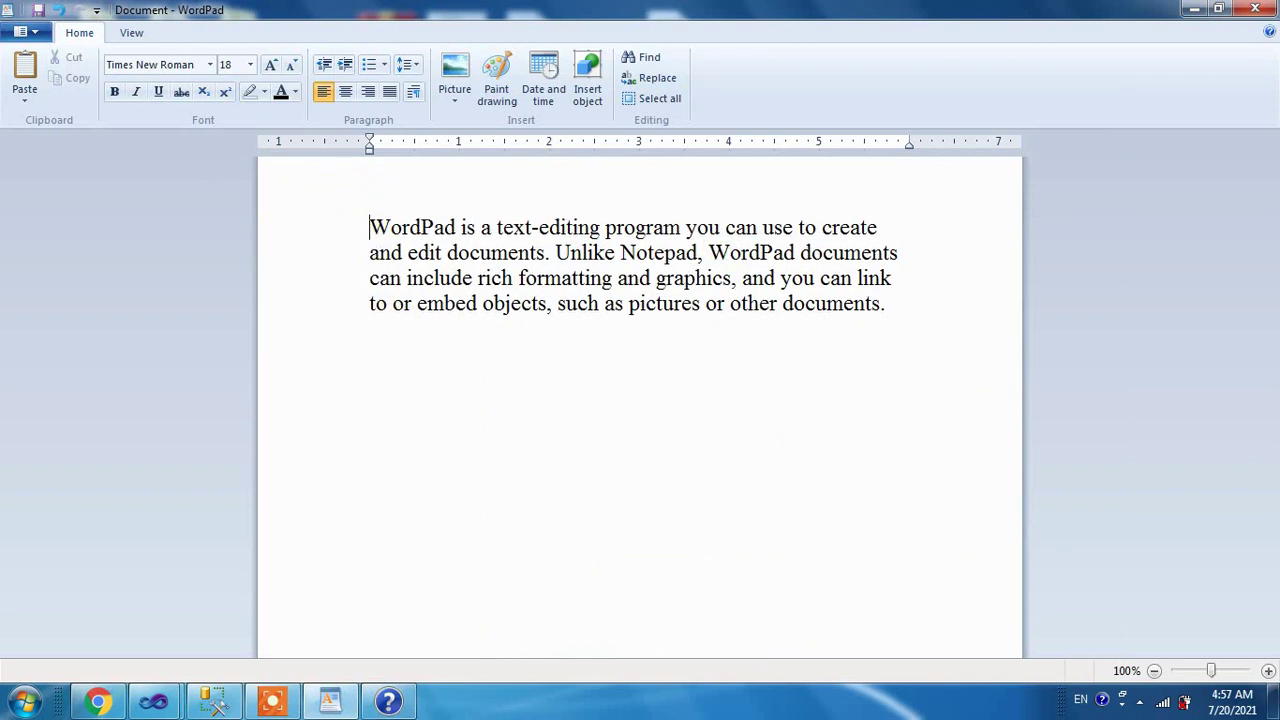
{"action": "key", "text": "BackSpace"}
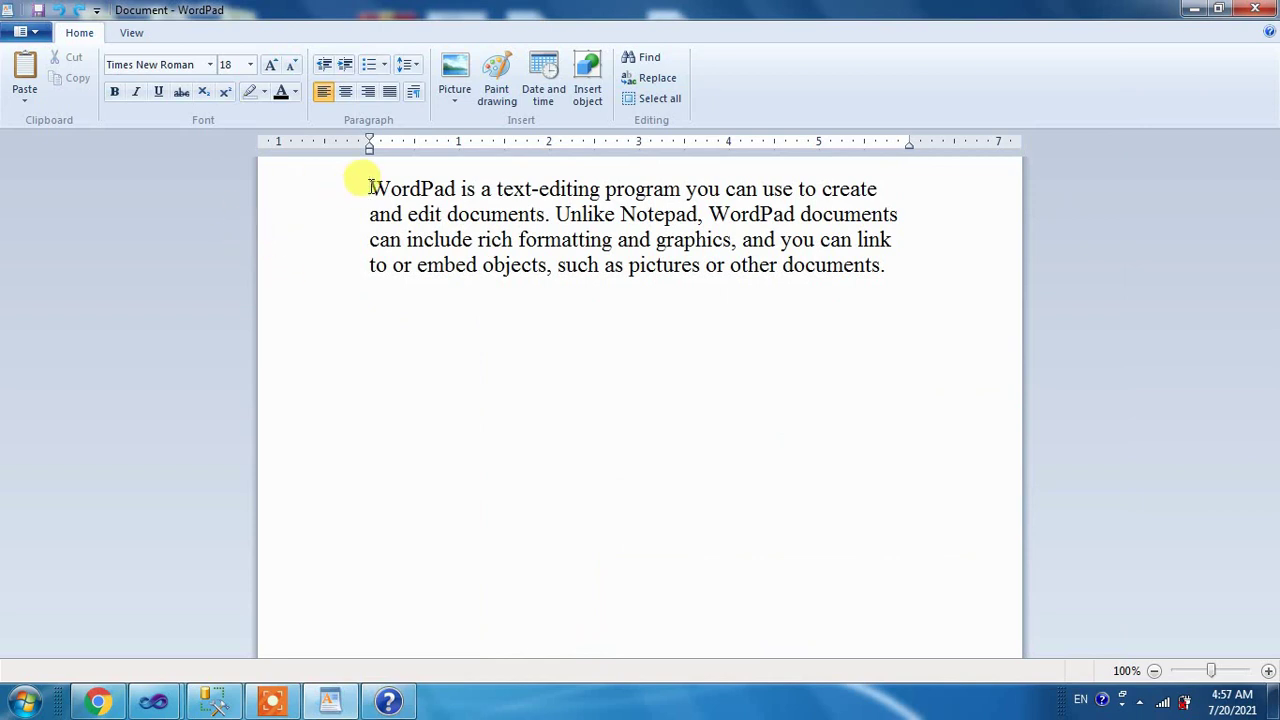
Step: Add the heading "What is wordpad?" above the paragraph, separated from it by a blank line
{"action": "key", "text": "Return"}
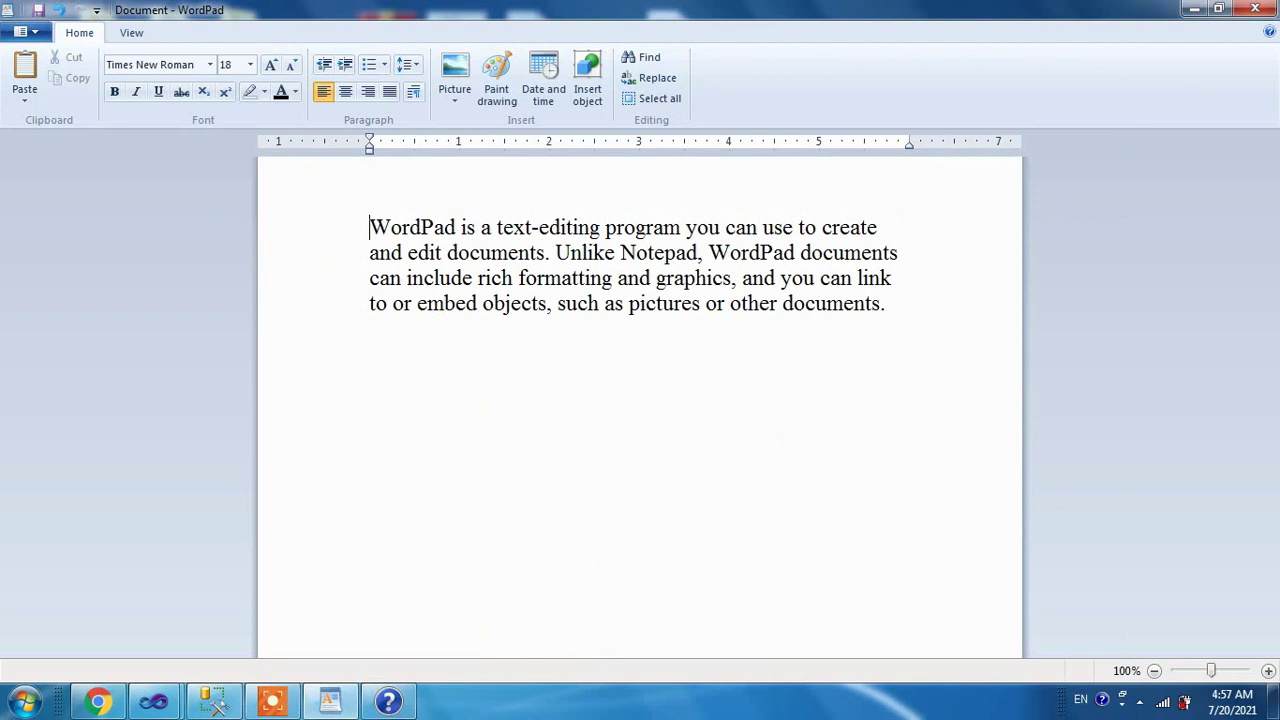
{"action": "key", "text": "Return"}
{"action": "left_click", "coordinate": [420, 188]}
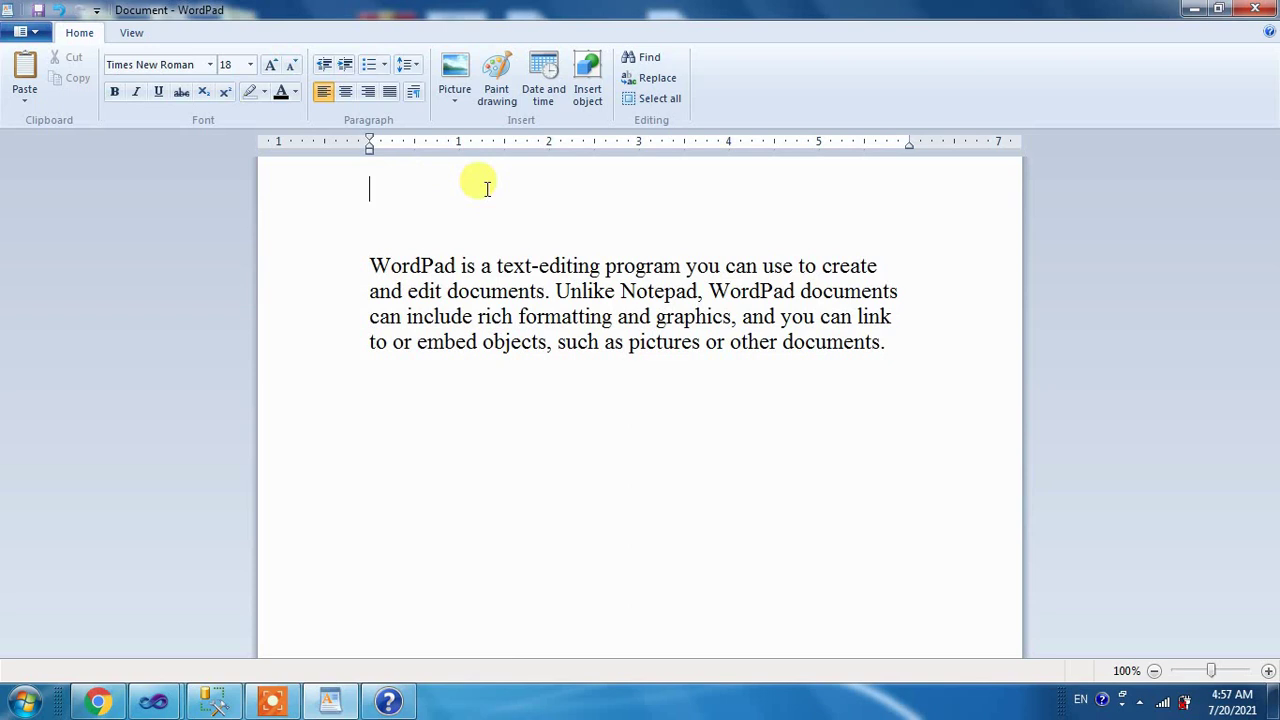
{"action": "type", "text": "What is"}
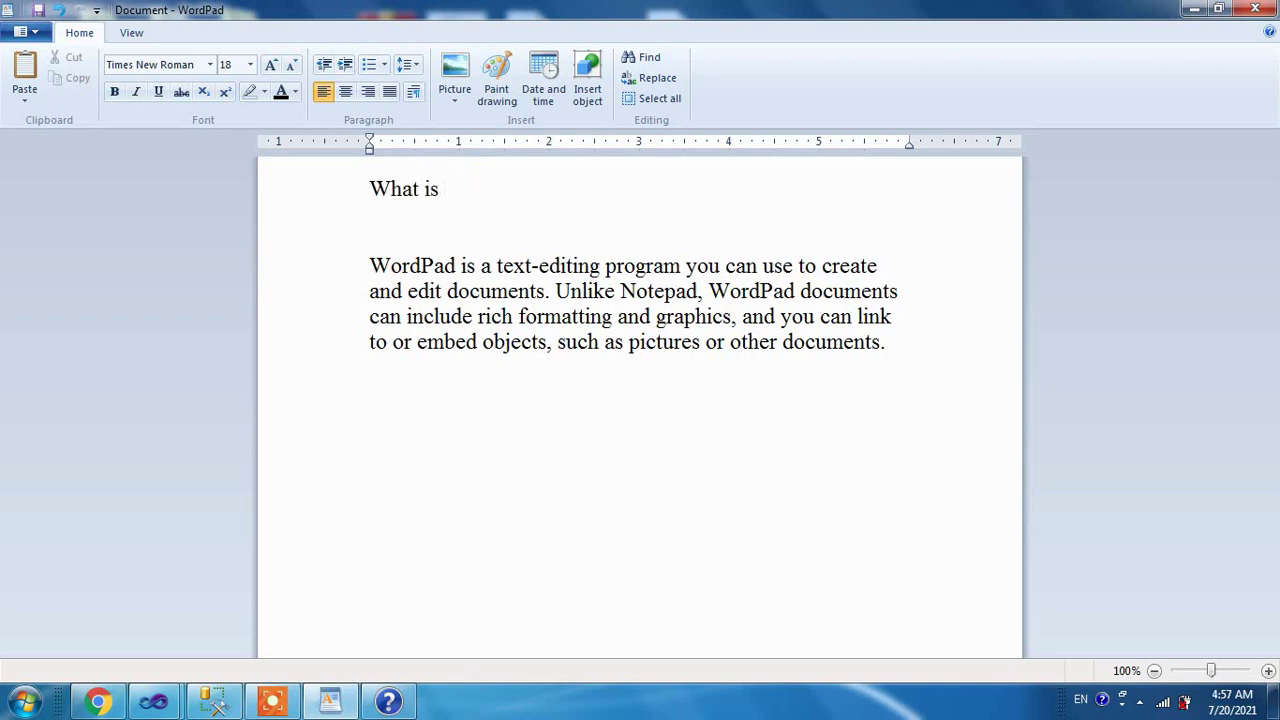
{"action": "type", "text": " wordpad?"}
Step: Try right and left alignment on the "What is wordpad?" heading, ending with it centered
{"action": "left_click", "coordinate": [347, 192]}
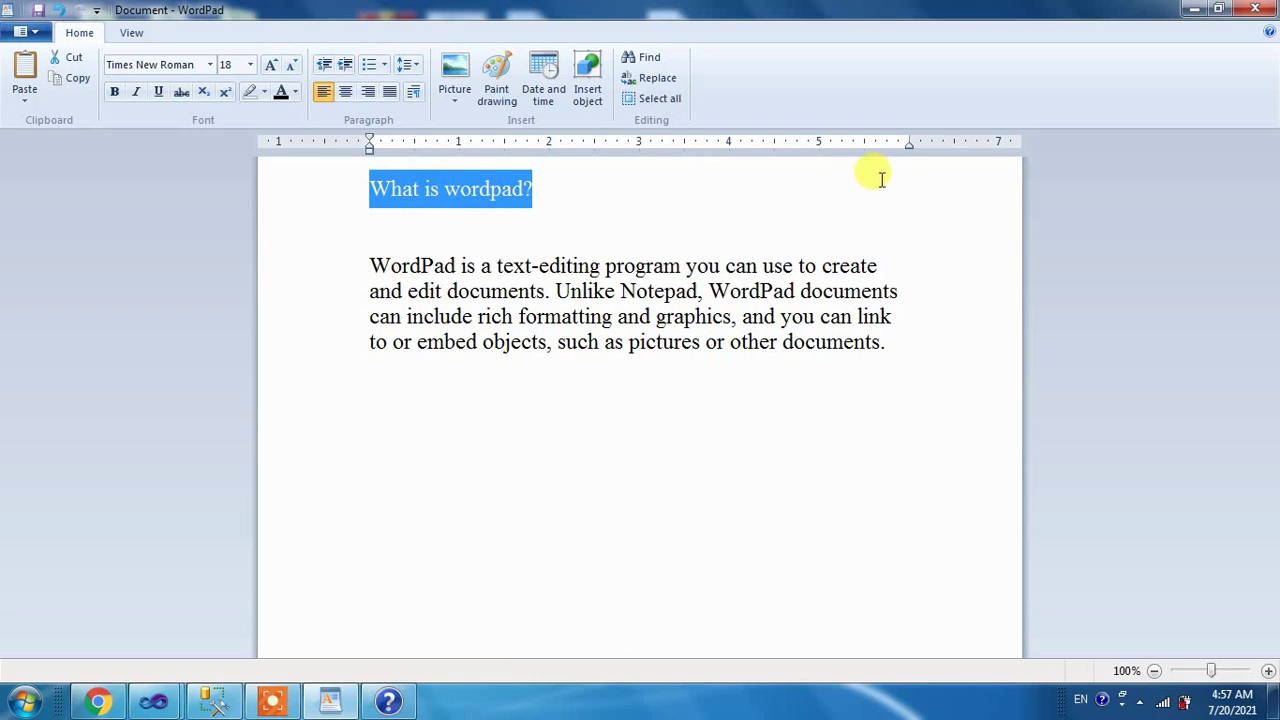
{"action": "left_click", "coordinate": [368, 92]}
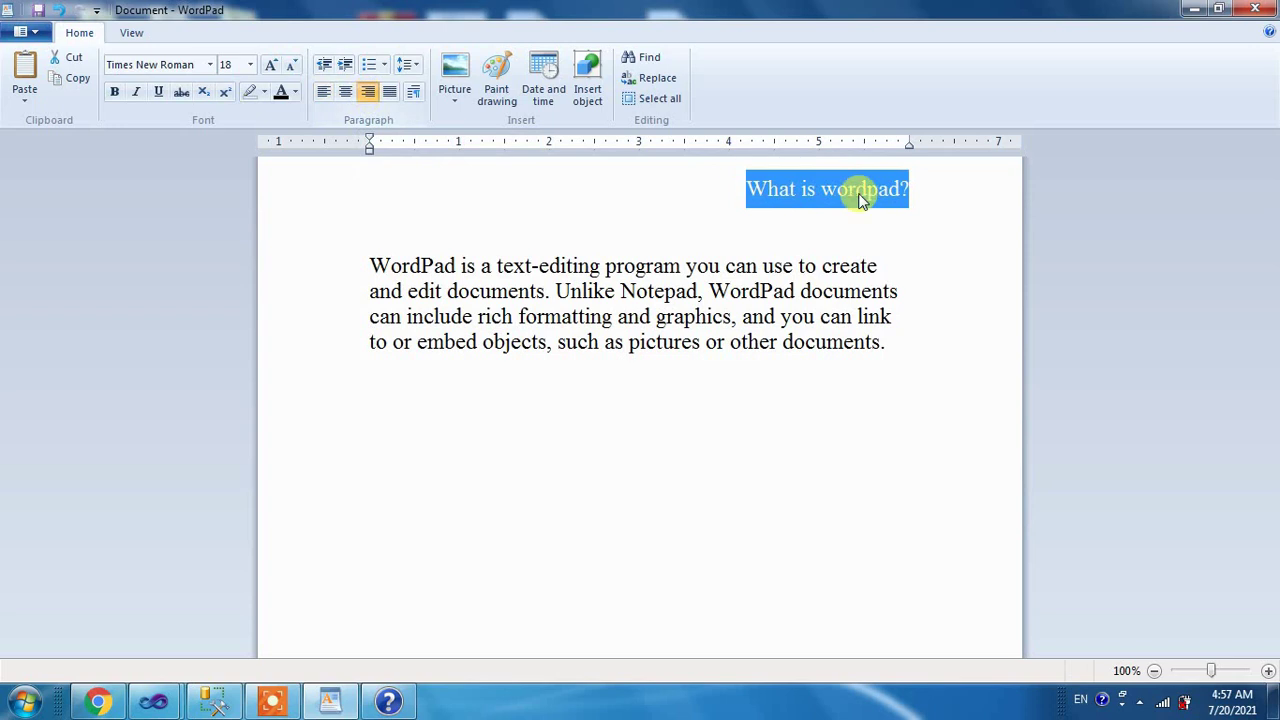
{"action": "left_click", "coordinate": [321, 92]}
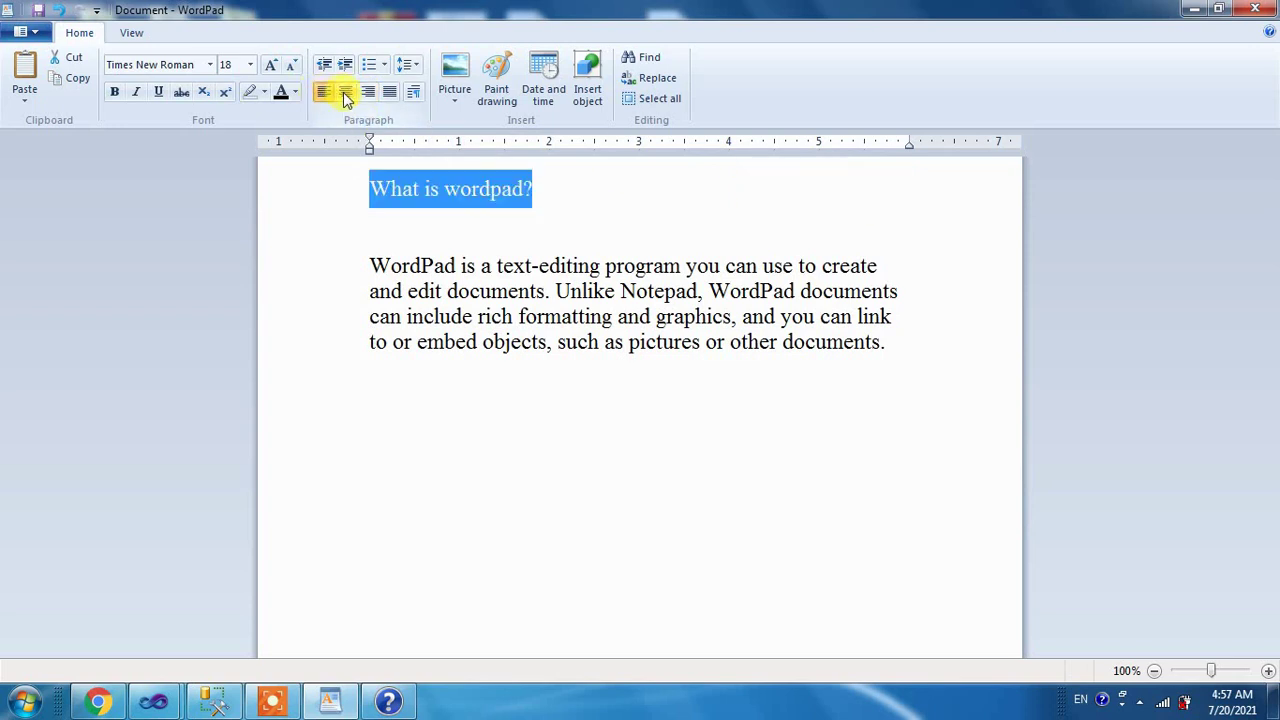
{"action": "left_click", "coordinate": [343, 92]}
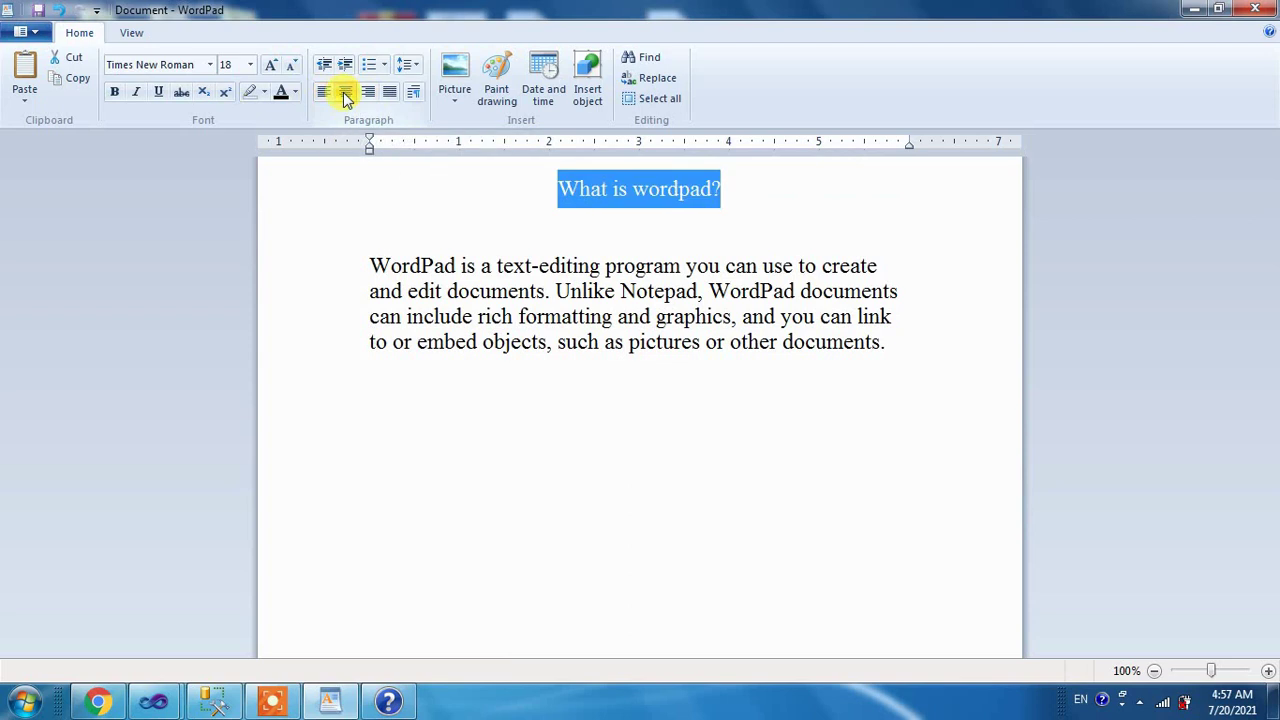
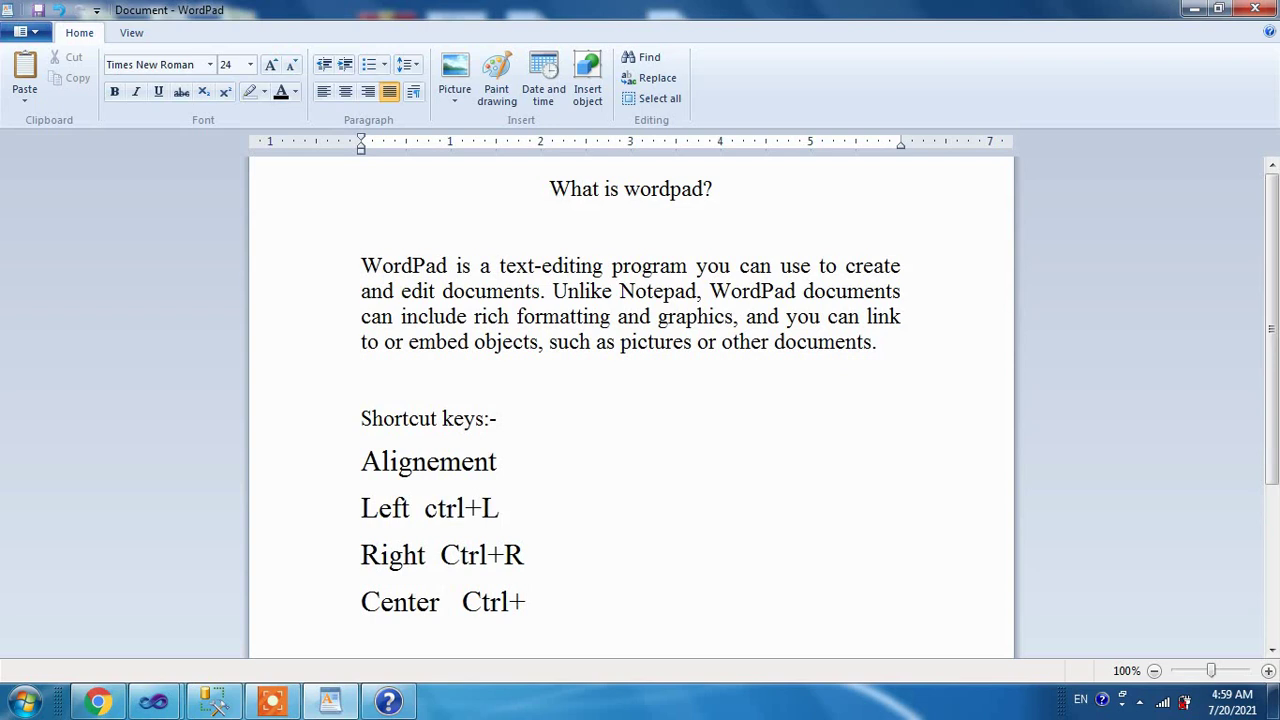
Step: Complete the Center entry as "Ctrl+E" and add the line "Justify ctry+J" below it
{"action": "type", "text": "E"}
{"action": "key", "text": "Return"}
{"action": "type", "text": "Justify"}
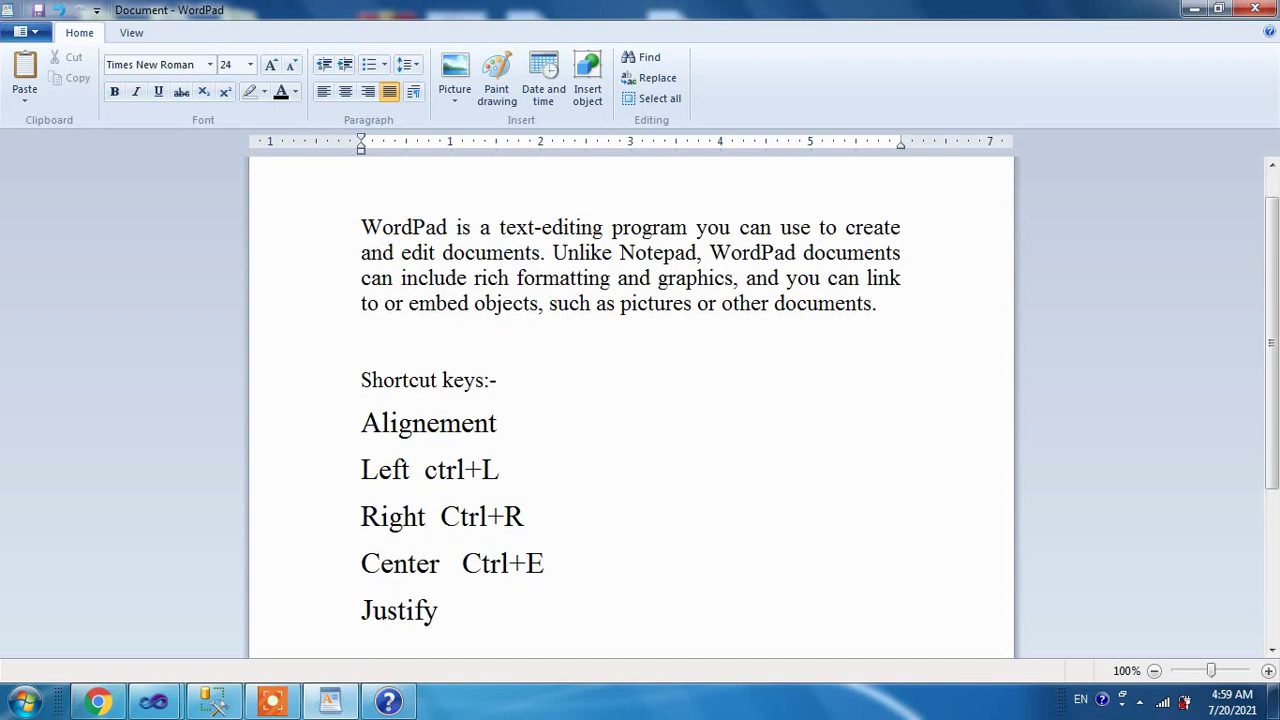
{"action": "type", "text": "  ctry+J"}
Step: Try left, right and center alignment on the introductory paragraph, return it to justified and deselect it
{"action": "double_click", "coordinate": [884, 304]}
{"action": "left_click", "coordinate": [362, 227], "text": "shift"}
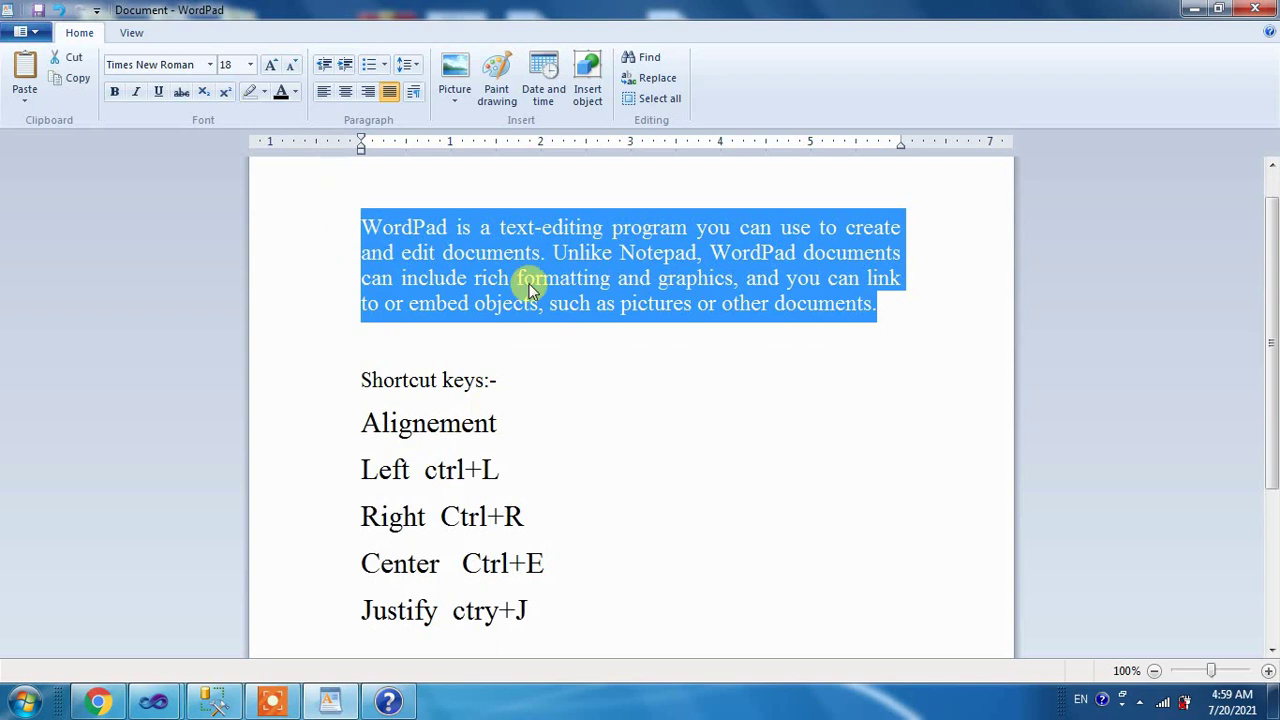
{"action": "key", "text": "ctrl+l"}
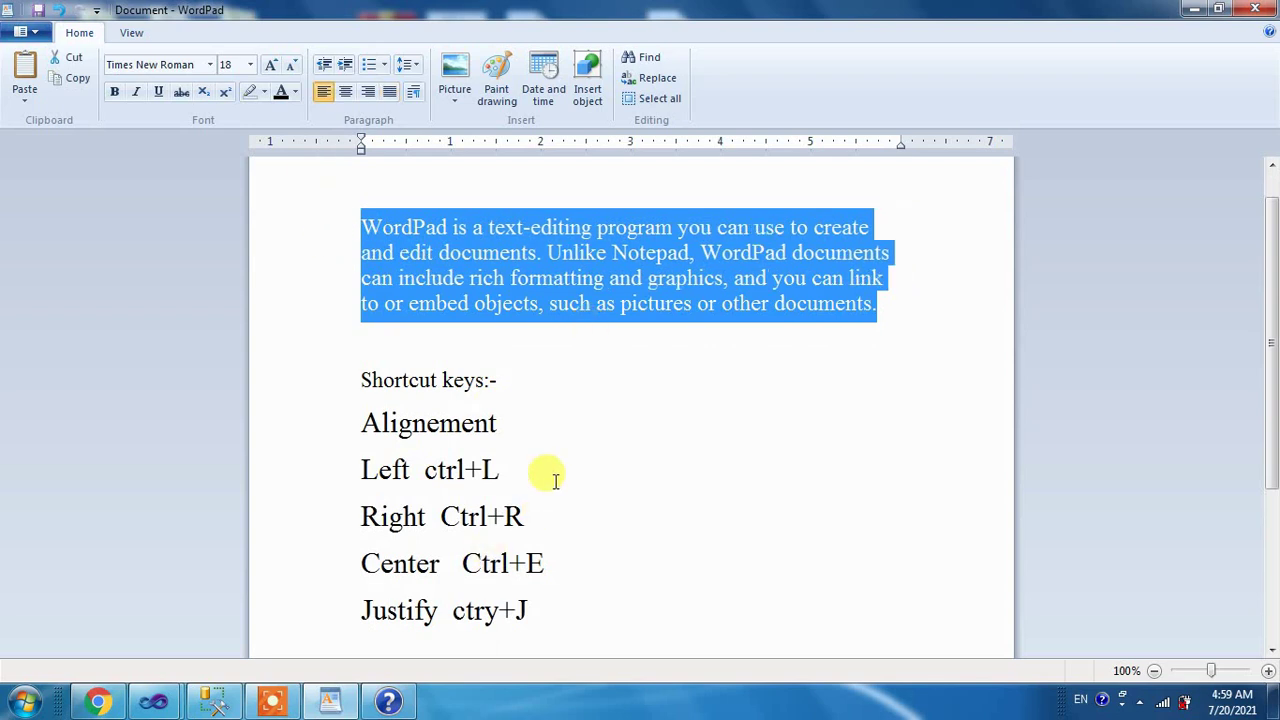
{"action": "key", "text": "ctrl+r"}
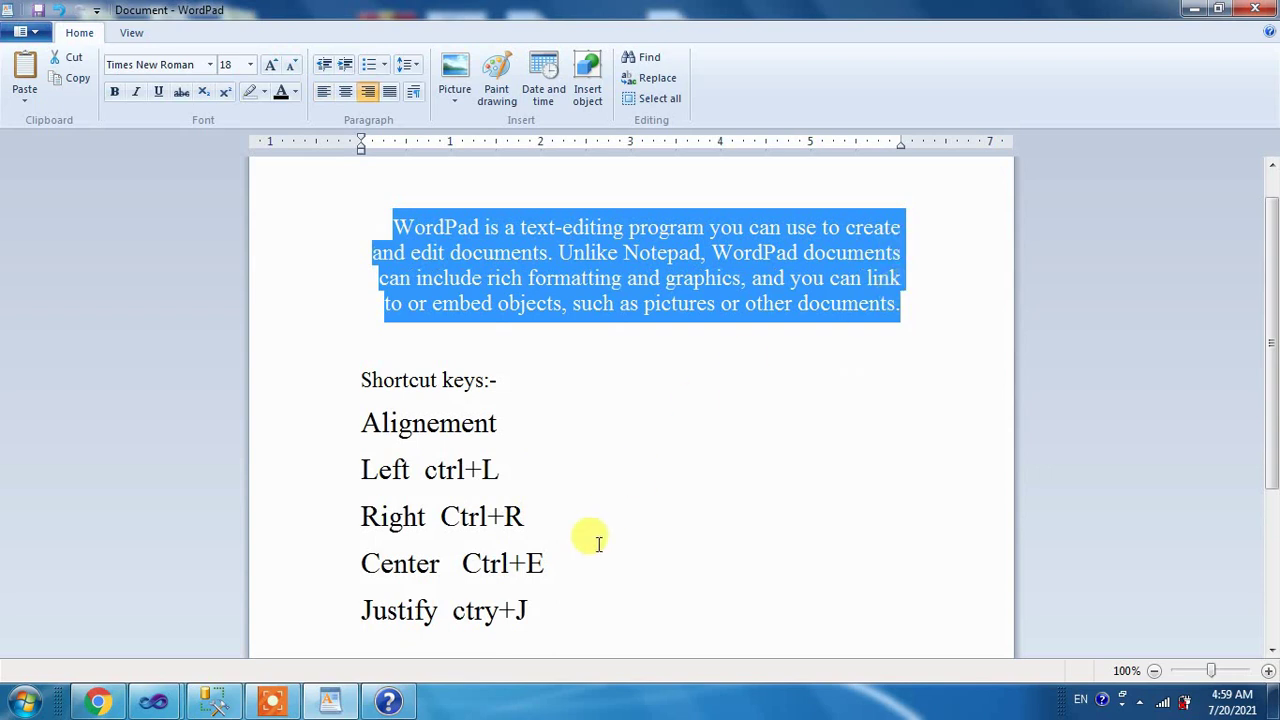
{"action": "key", "text": "ctrl+e"}
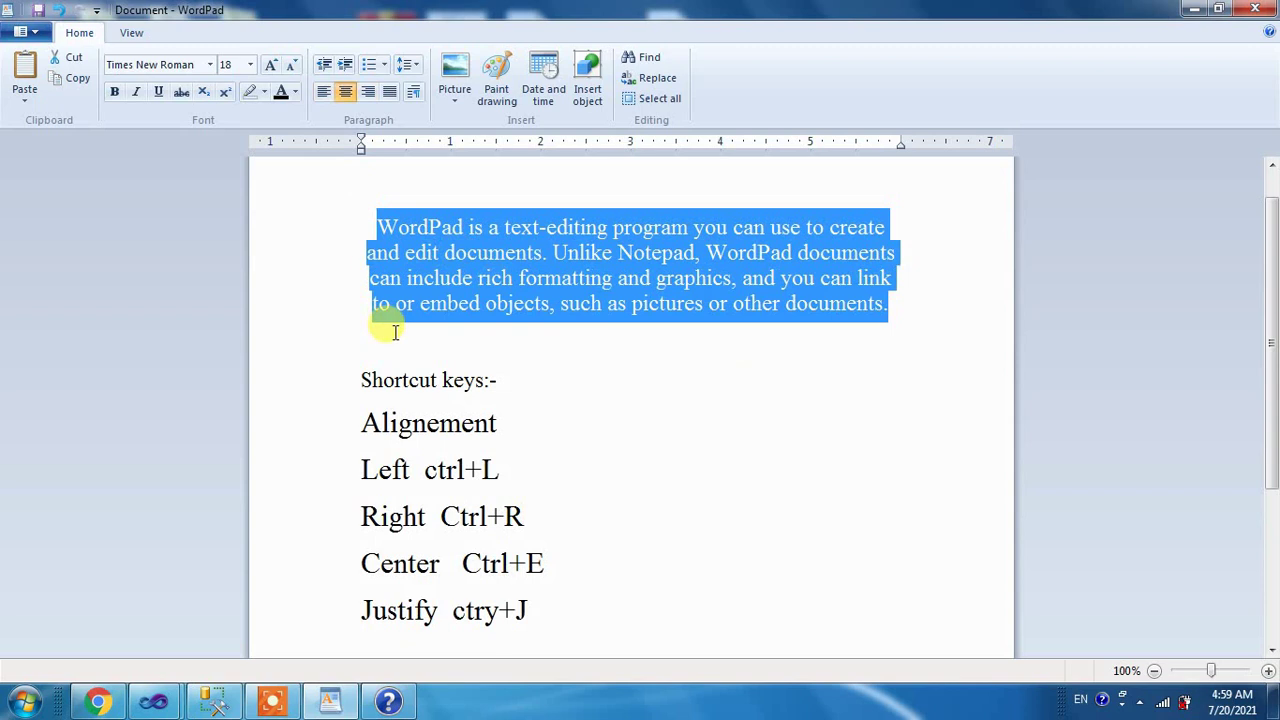
{"action": "key", "text": "ctrl+j"}
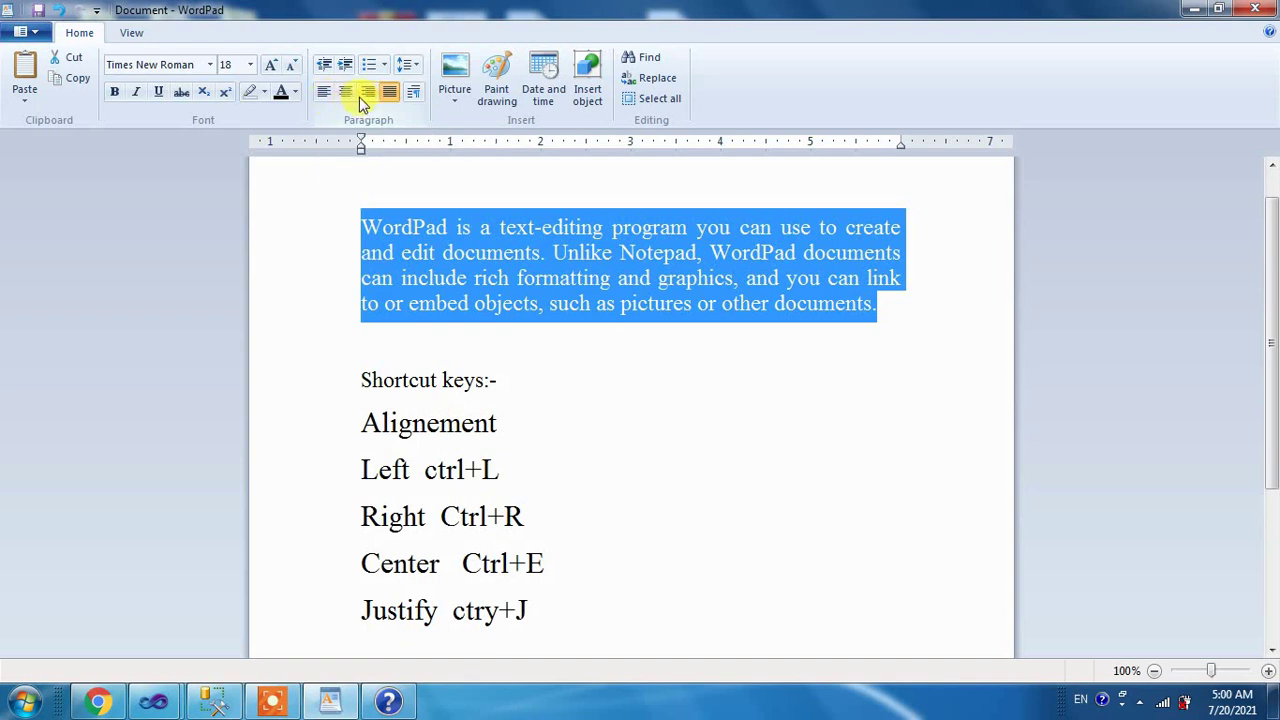
{"action": "left_click", "coordinate": [490, 290]}
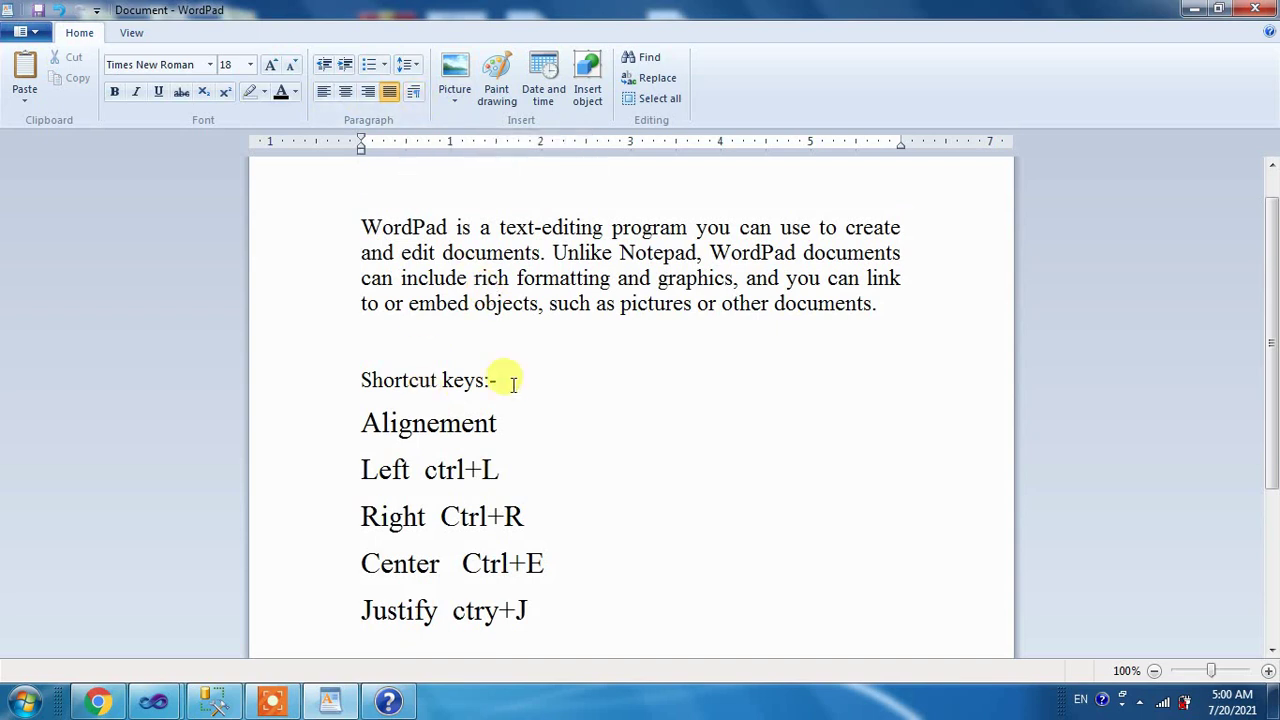
Step: Extend the "Alignement" line to read "Alignements are 4 types:-" and select the line
{"action": "left_click", "coordinate": [530, 416]}
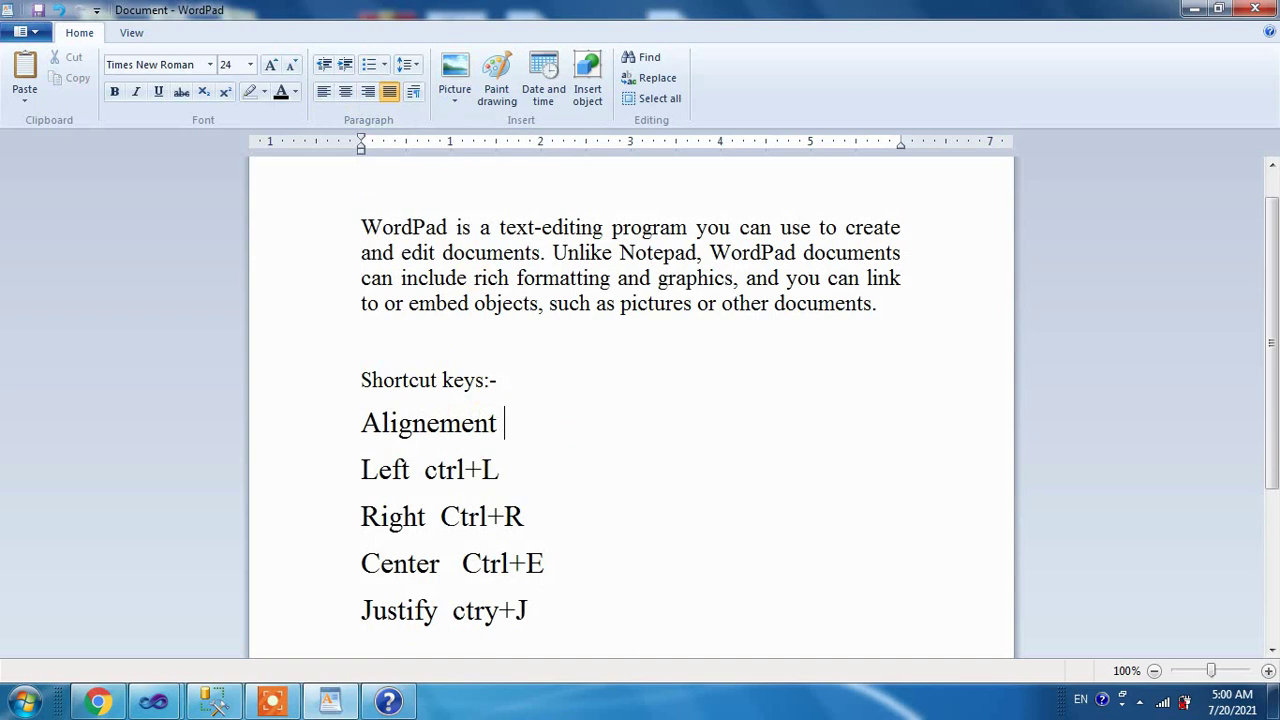
{"action": "type", "text": "4 ty"}
{"action": "key", "text": "BackSpace"}
{"action": "key", "text": "BackSpace"}
{"action": "type", "text": "types:-"}
{"action": "left_click", "coordinate": [496, 423]}
{"action": "type", "text": "s are"}
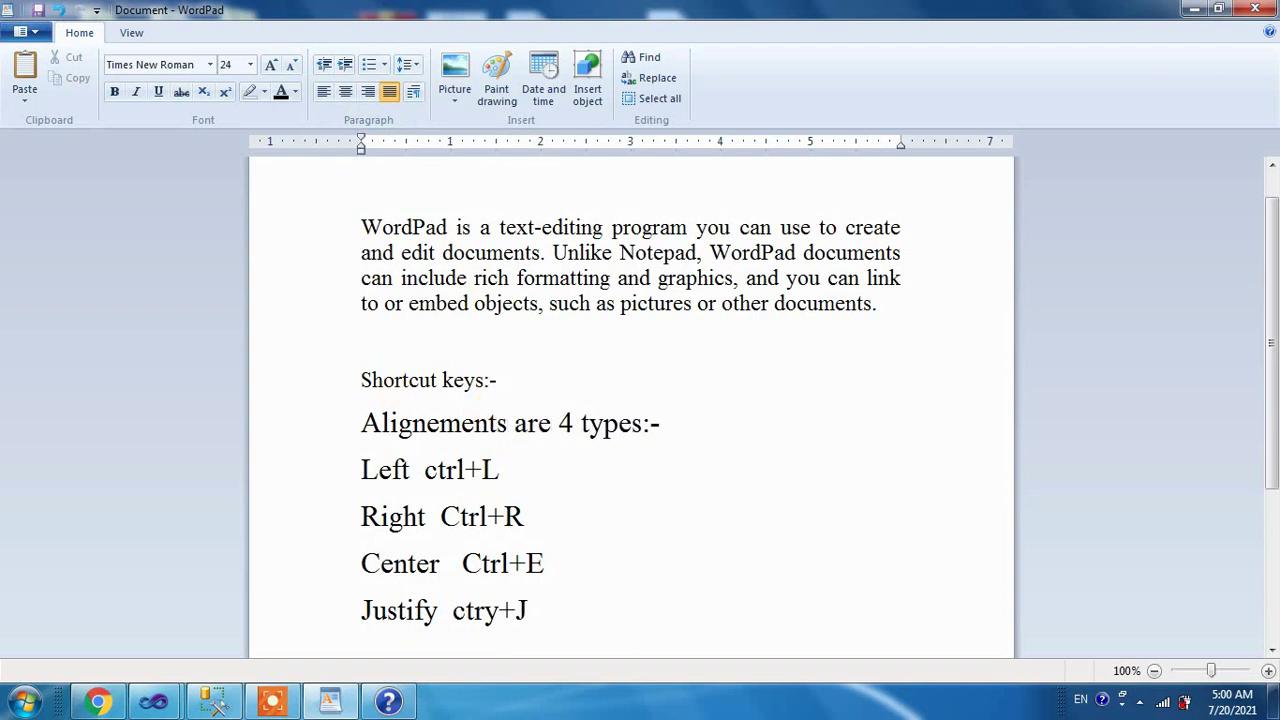
{"action": "left_click", "coordinate": [251, 420]}
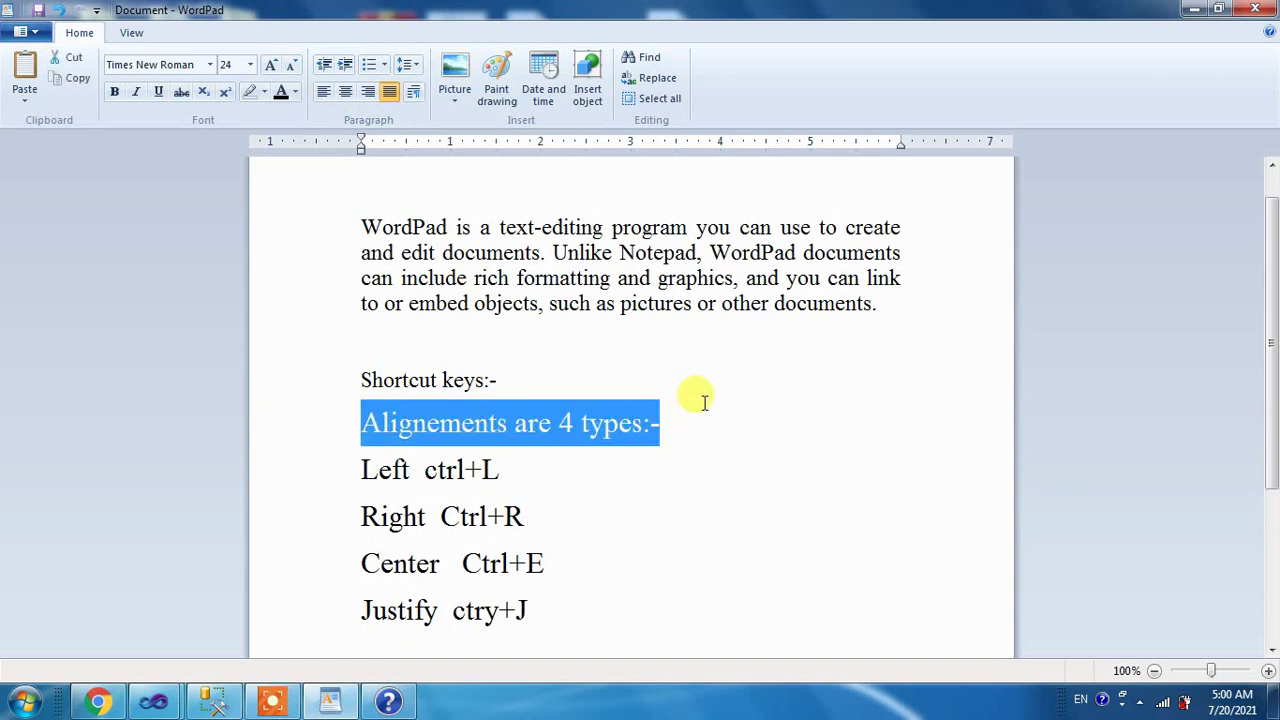
Step: Try line spacings of 1.5 and 2 on the introductory paragraph, restore 1.0 and deselect it
{"action": "scroll", "coordinate": [614, 490], "scroll_direction": "up", "scroll_amount": 1}
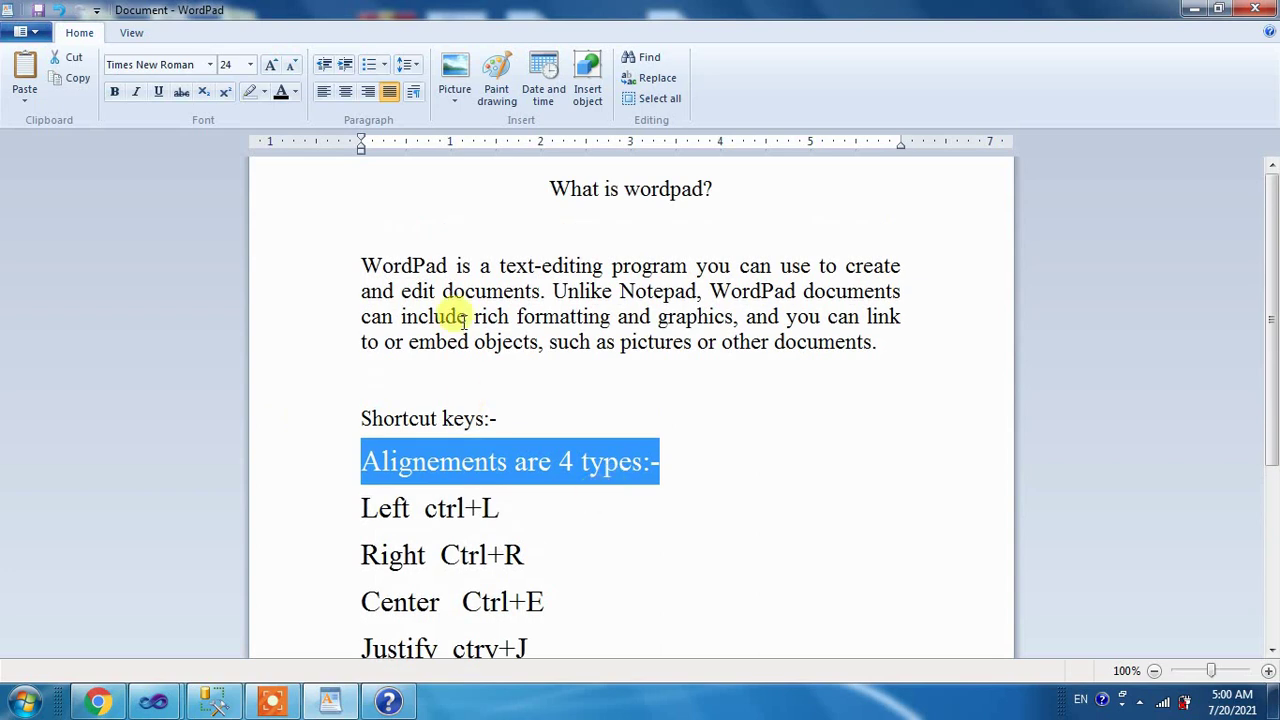
{"action": "left_click_drag", "start_coordinate": [357, 258], "coordinate": [945, 345]}
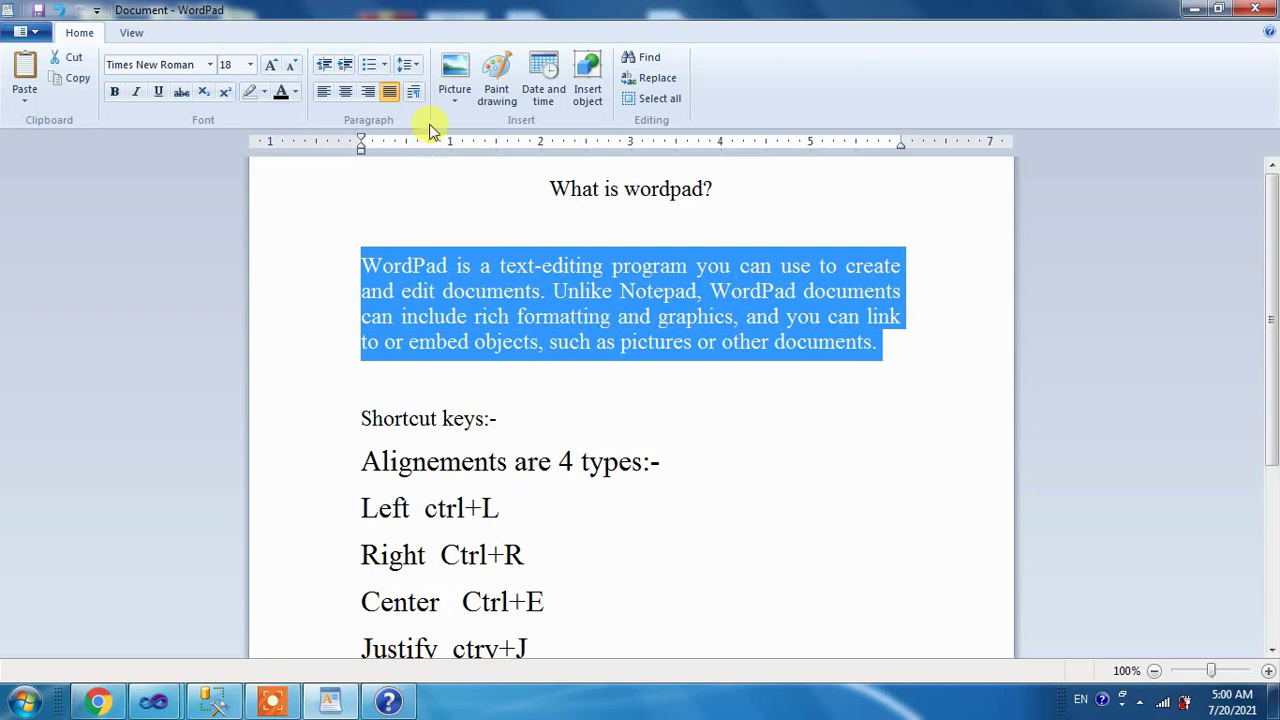
{"action": "left_click", "coordinate": [416, 70]}
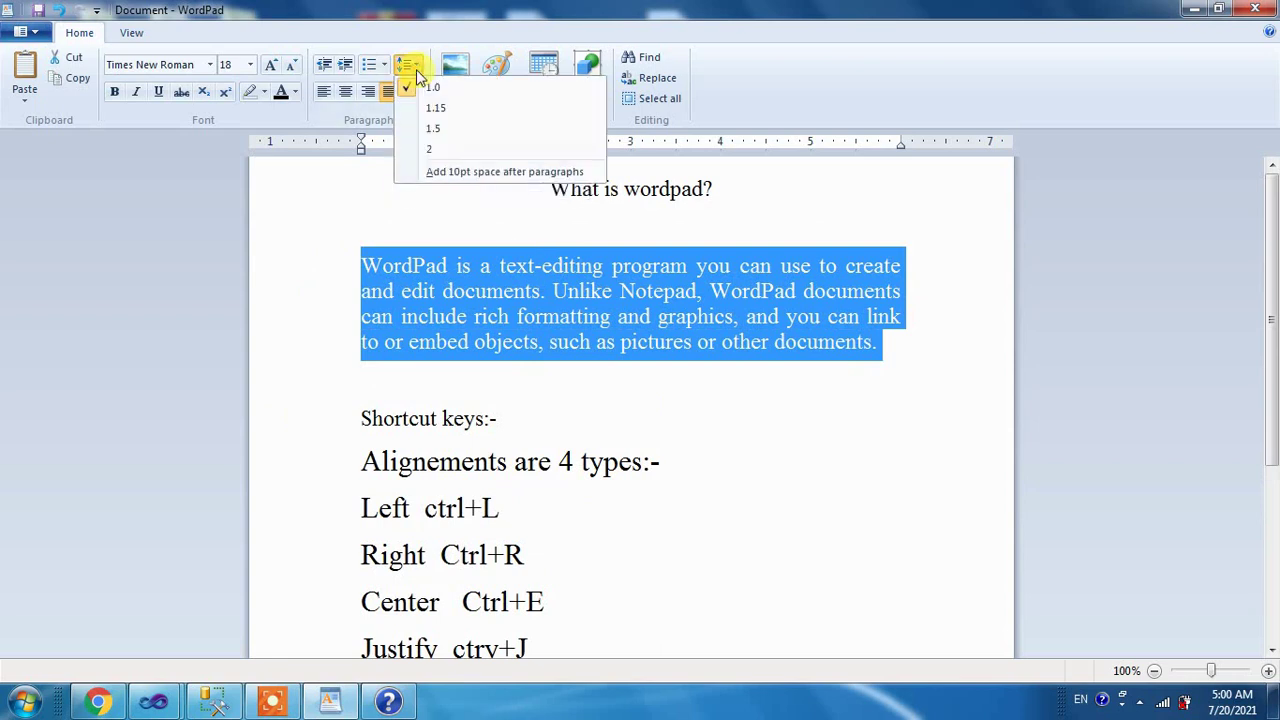
{"action": "left_click", "coordinate": [493, 133]}
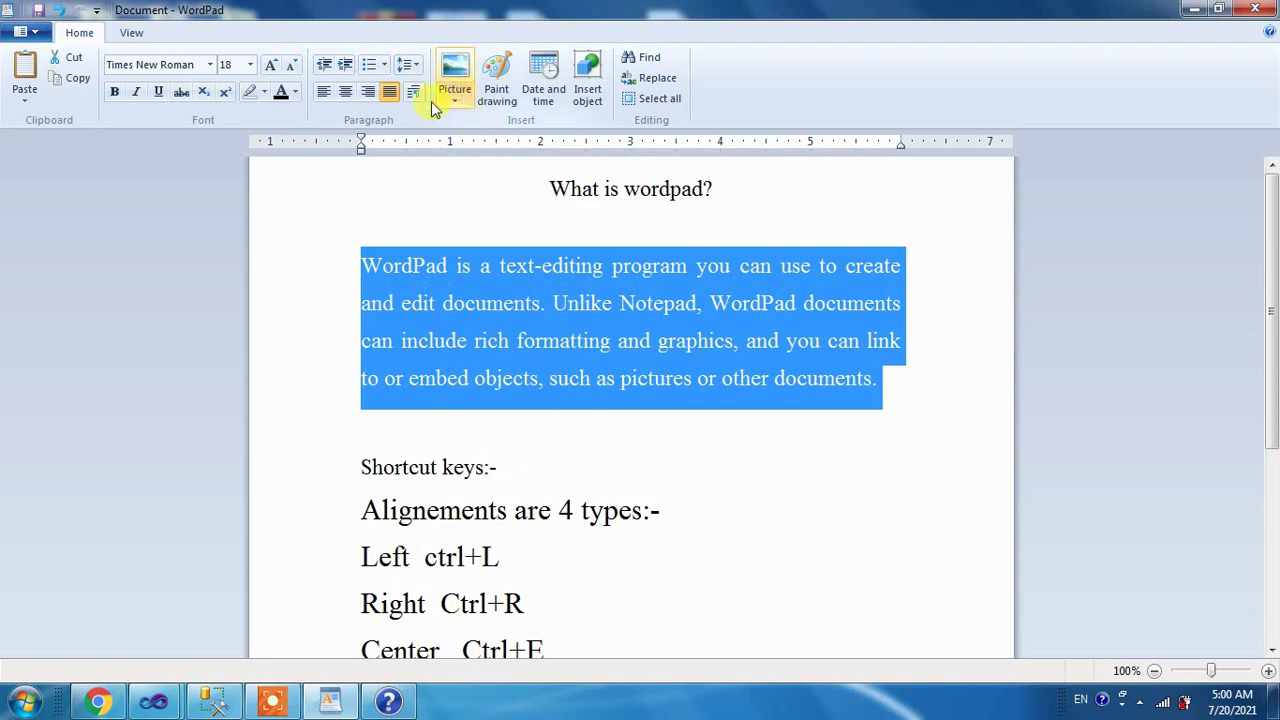
{"action": "left_click", "coordinate": [408, 64]}
{"action": "left_click", "coordinate": [430, 150]}
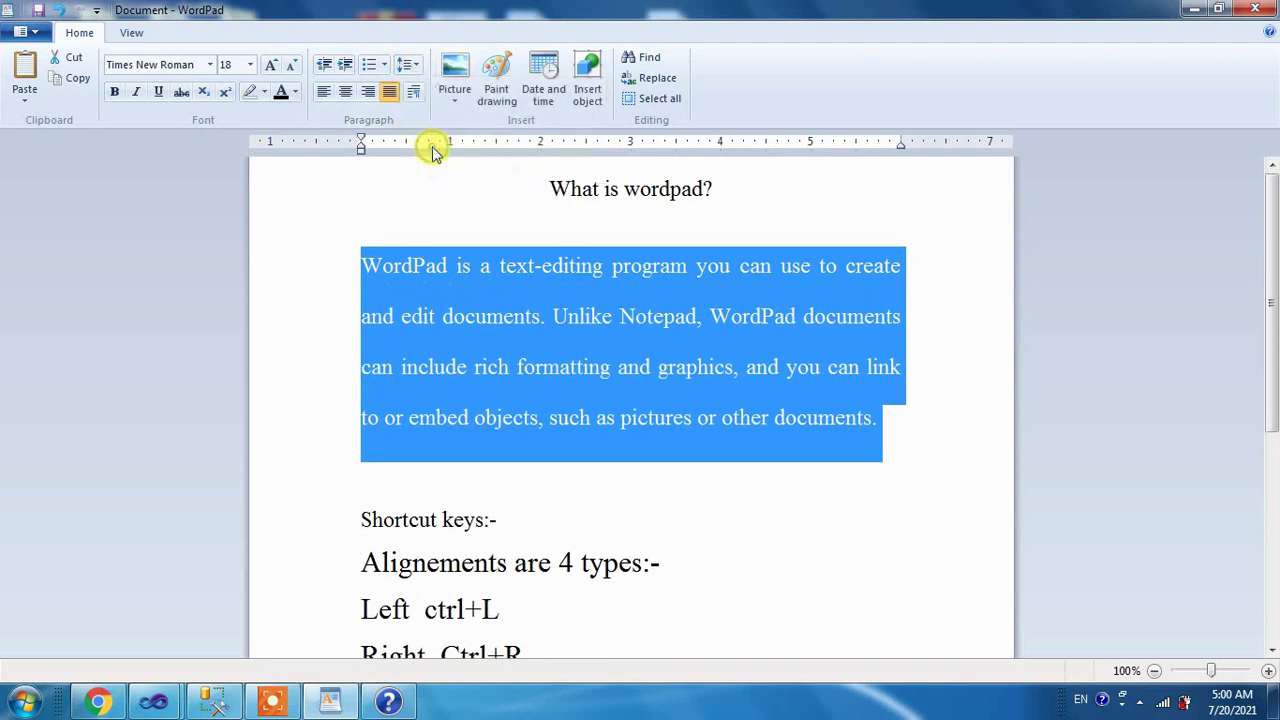
{"action": "left_click", "coordinate": [412, 64]}
{"action": "left_click", "coordinate": [421, 91]}
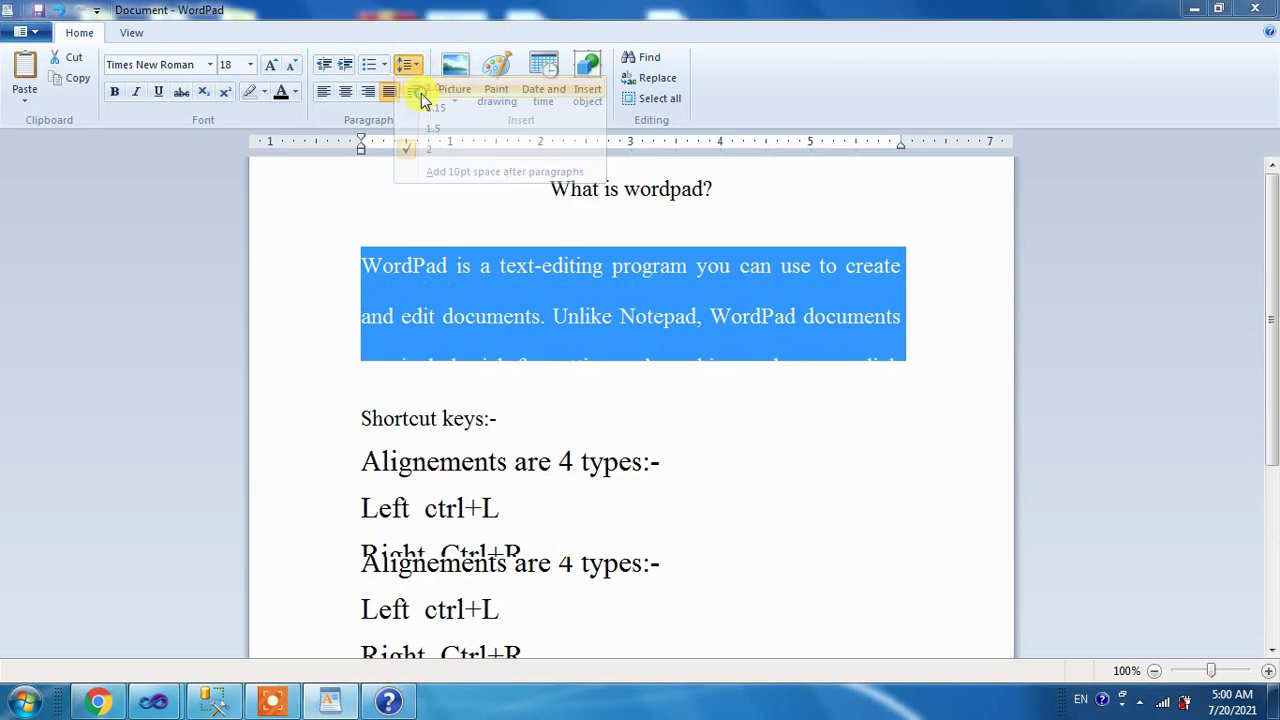
{"action": "left_click", "coordinate": [419, 92]}
{"action": "left_click", "coordinate": [760, 492]}
{"action": "left_click", "coordinate": [751, 489]}
{"action": "left_click", "coordinate": [658, 316]}
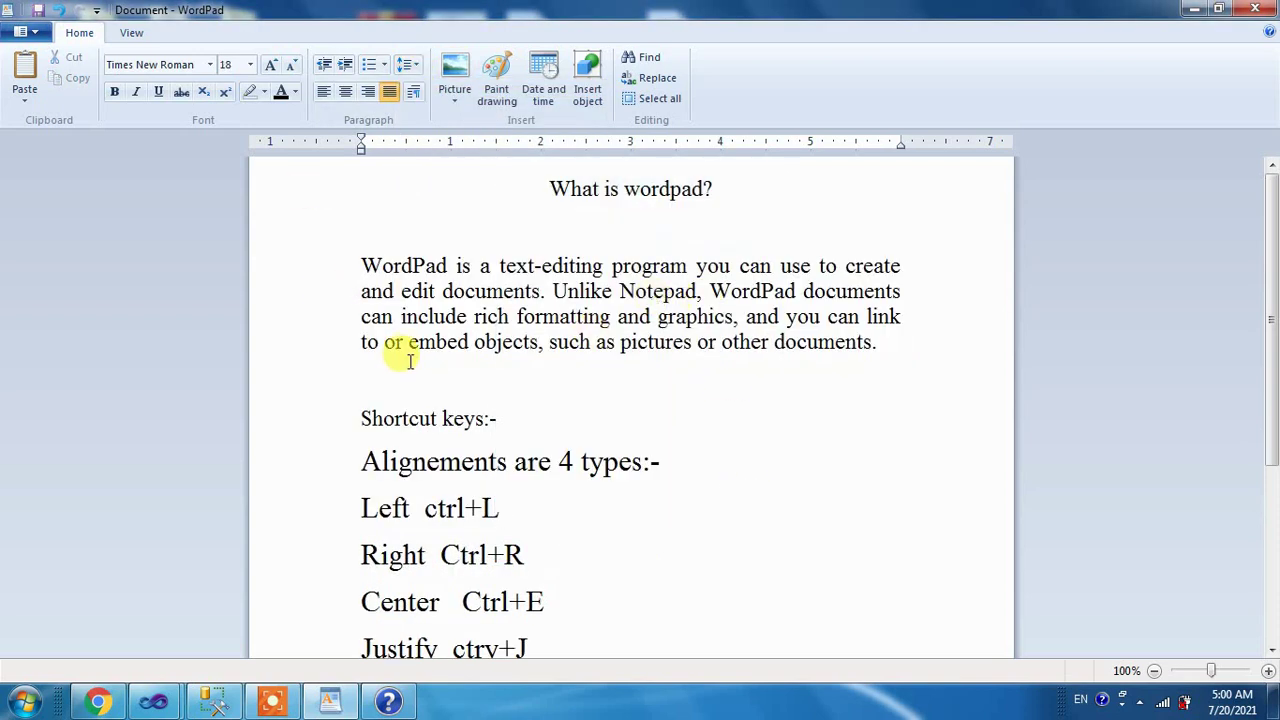
Step: Enlarge the "What is wordpad?" heading in increments to font size 48
{"action": "left_click_drag", "start_coordinate": [728, 189], "coordinate": [524, 190]}
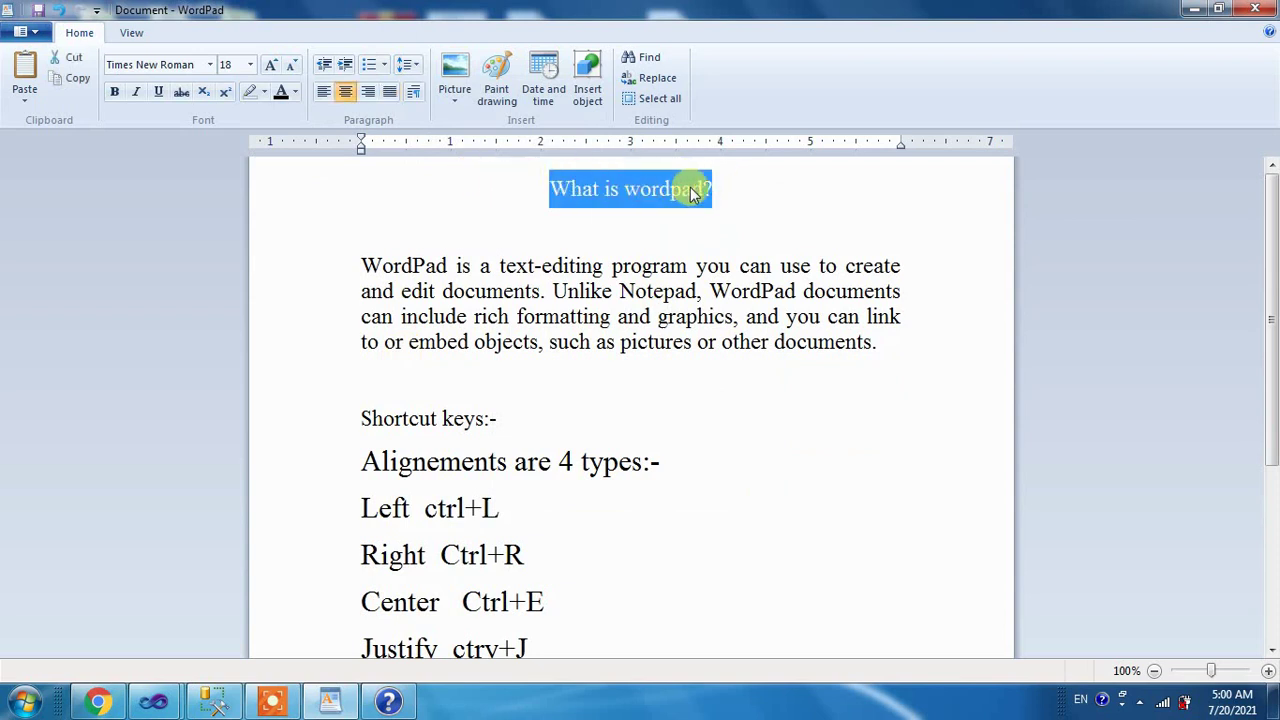
{"action": "left_click", "coordinate": [271, 65]}
{"action": "left_click", "coordinate": [271, 65]}
{"action": "left_click", "coordinate": [271, 65]}
{"action": "left_click", "coordinate": [271, 65]}
{"action": "left_click", "coordinate": [271, 65]}
{"action": "left_click", "coordinate": [271, 66]}
{"action": "left_click", "coordinate": [271, 66]}
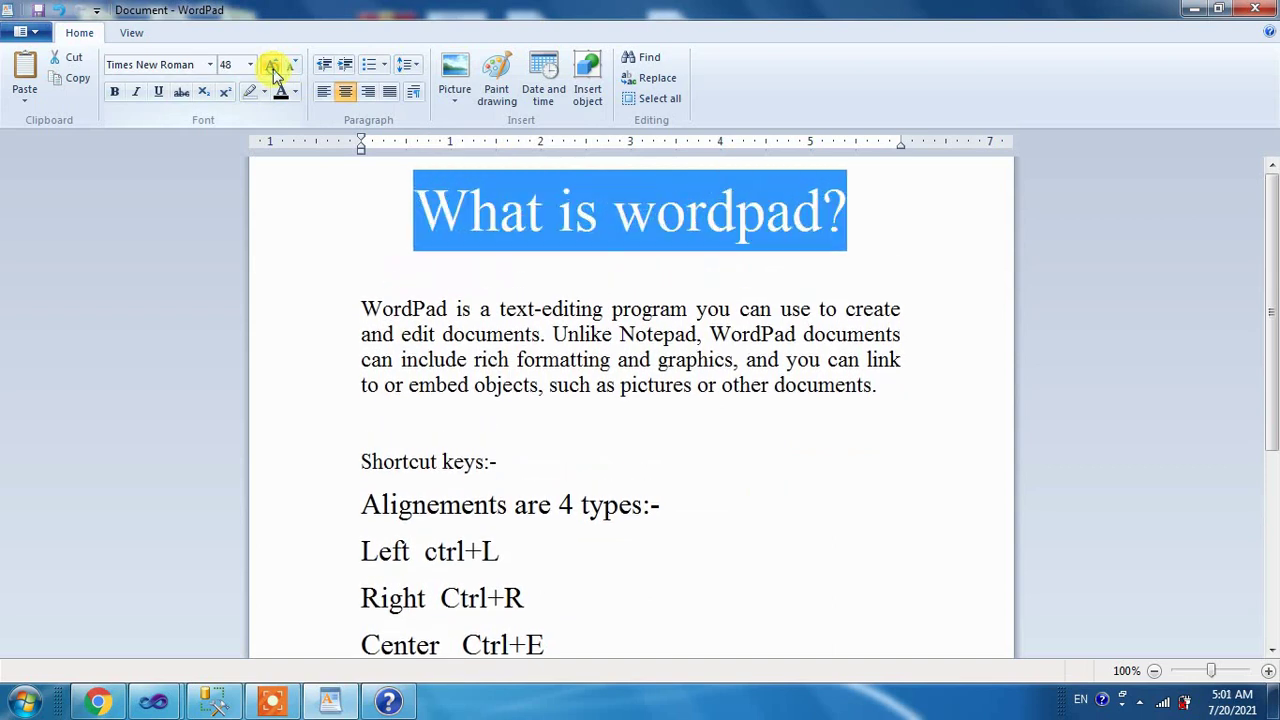
Step: Shrink the heading to size 28, enlarge it by two increments and shrink it to size 26
{"action": "left_click", "coordinate": [291, 66]}
{"action": "left_click", "coordinate": [291, 66]}
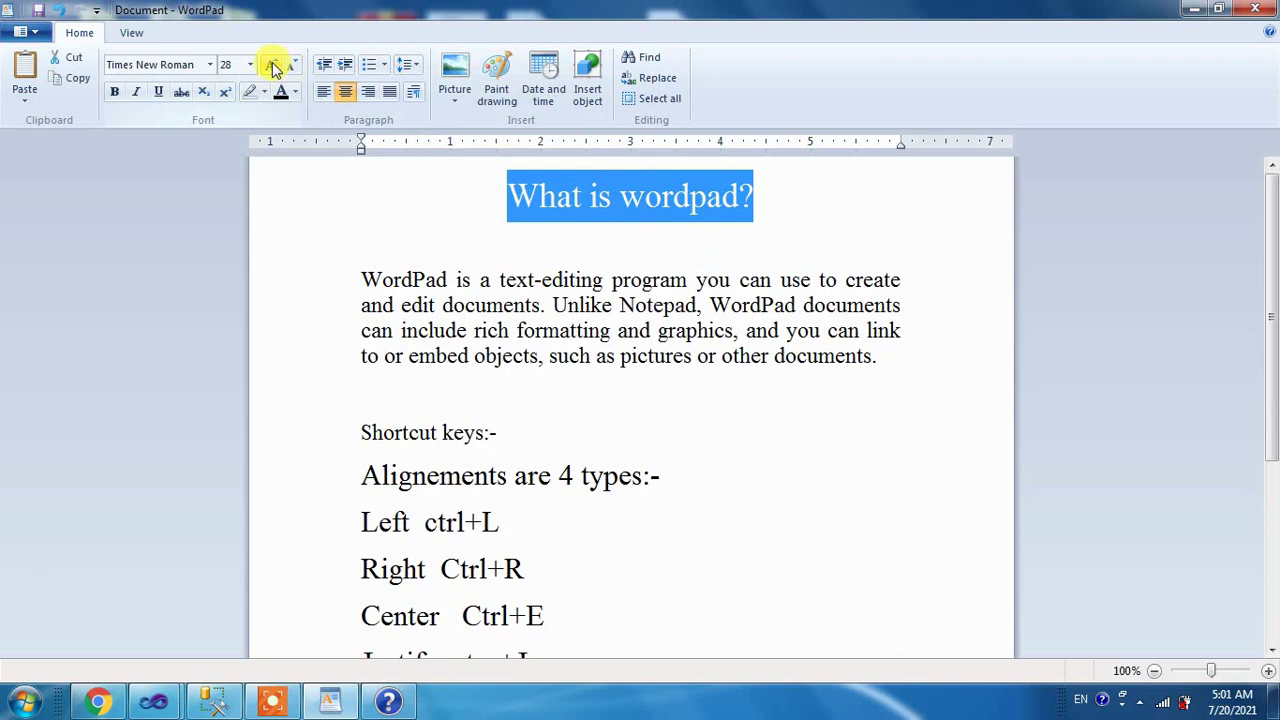
{"action": "left_click", "coordinate": [273, 66]}
{"action": "left_click", "coordinate": [273, 66]}
{"action": "left_click", "coordinate": [289, 65]}
{"action": "left_click", "coordinate": [289, 65]}
{"action": "left_click", "coordinate": [290, 66]}
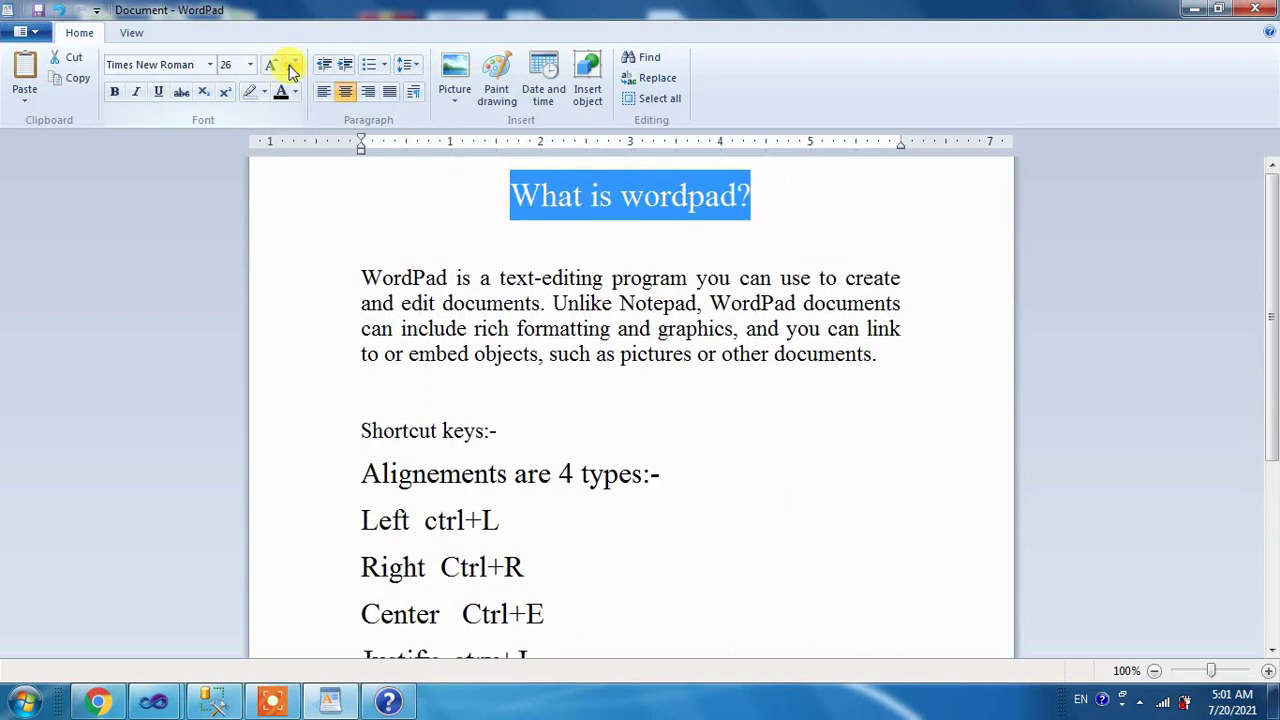
Step: Enlarge the heading by three font size increments and shrink it back to size 26
{"action": "left_click", "coordinate": [272, 65]}
{"action": "left_click", "coordinate": [272, 65]}
{"action": "left_click", "coordinate": [272, 65]}
{"action": "left_click", "coordinate": [292, 66]}
{"action": "left_click", "coordinate": [290, 66]}
{"action": "left_click", "coordinate": [289, 65]}
Step: Add a "font size:-" heading below the Justify line, leaving a blank line between them
{"action": "scroll", "coordinate": [523, 466], "scroll_direction": "down", "scroll_amount": 5}
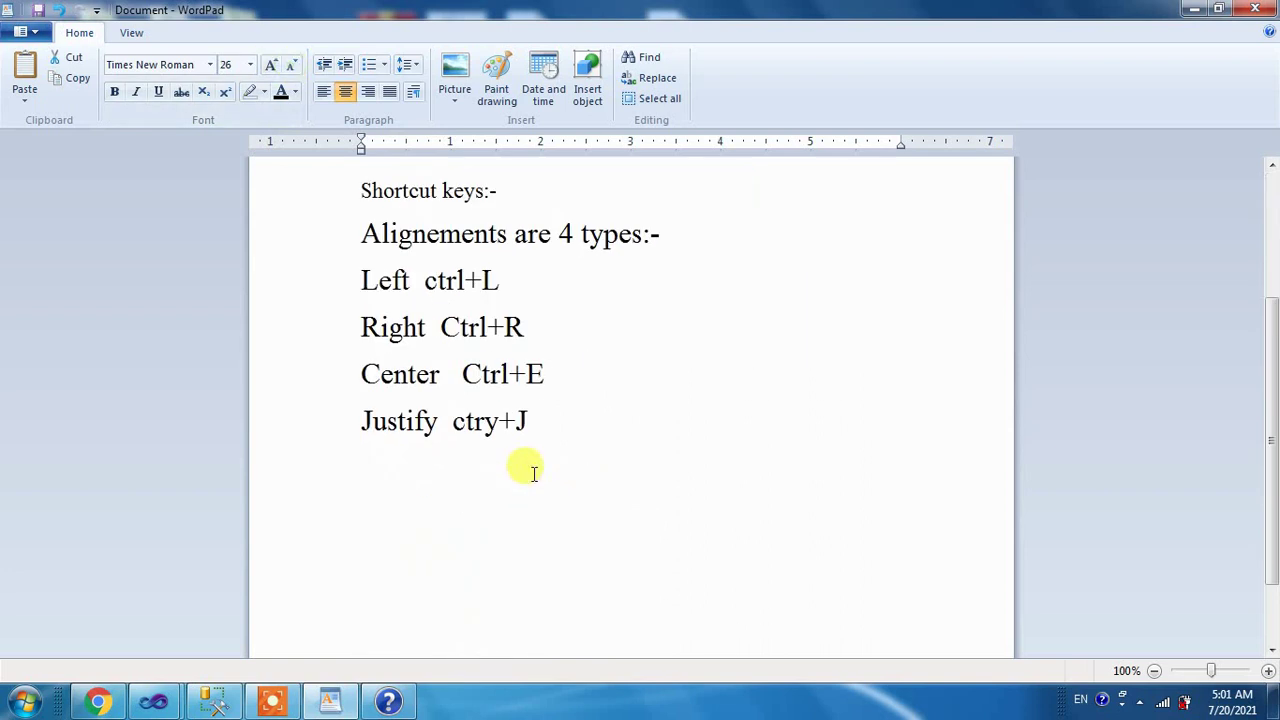
{"action": "scroll", "coordinate": [500, 431], "scroll_direction": "up", "scroll_amount": 3}
{"action": "left_click", "coordinate": [552, 560]}
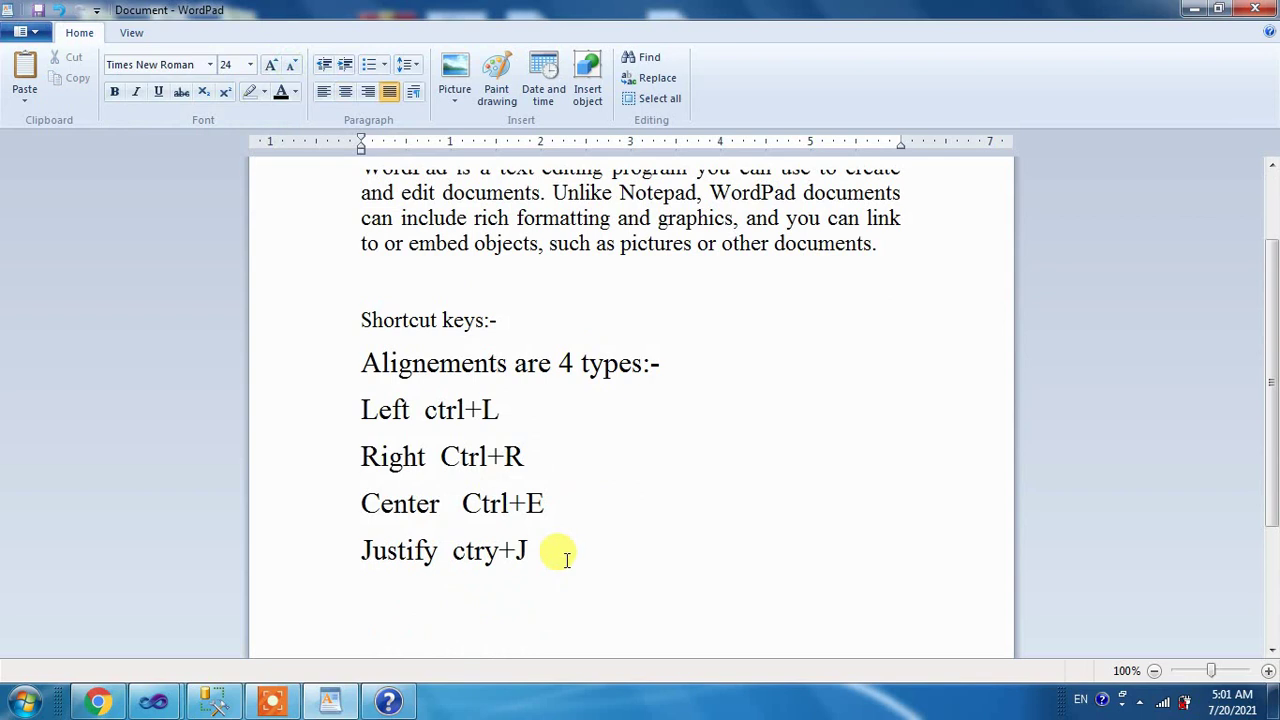
{"action": "key", "text": "Return"}
{"action": "key", "text": "Return"}
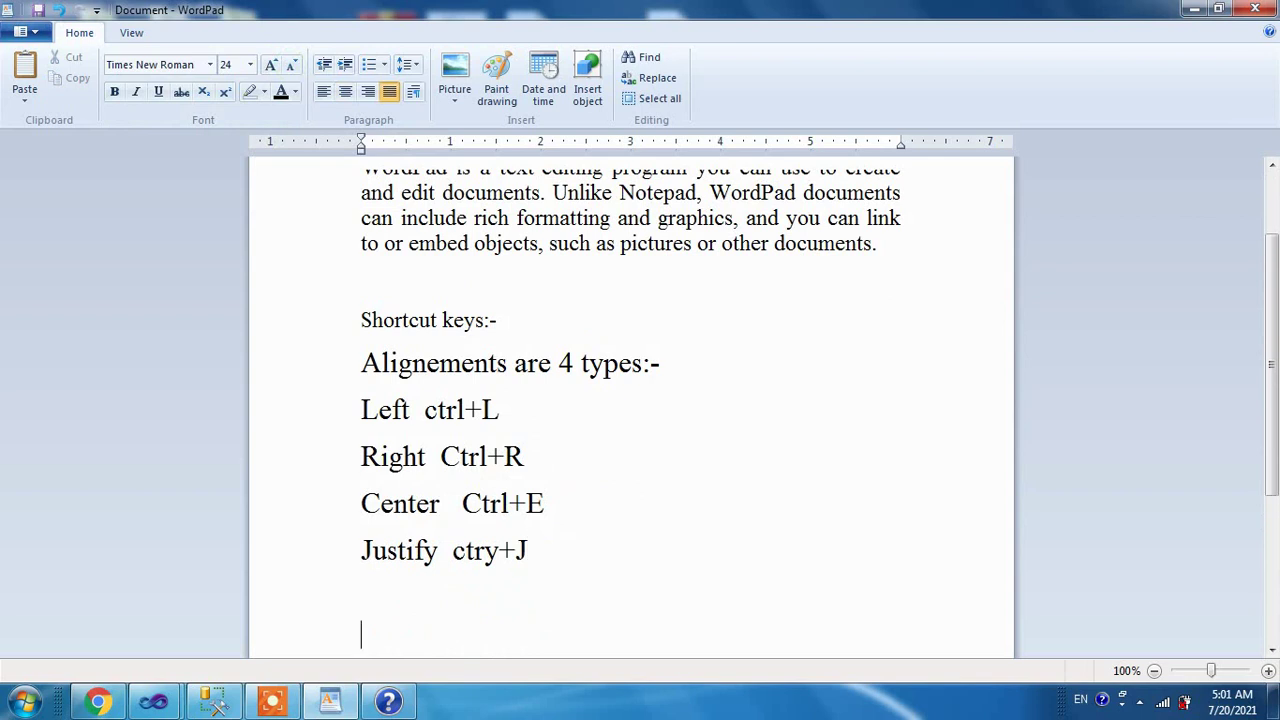
{"action": "type", "text": "font "}
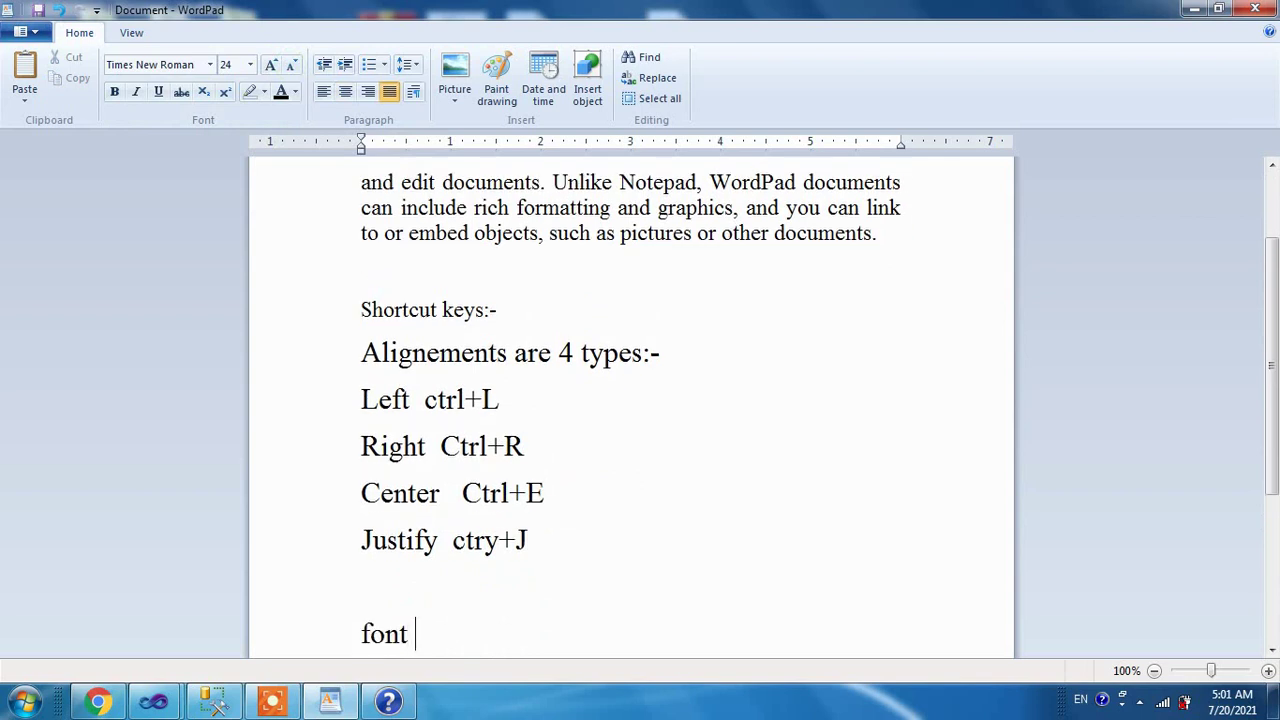
{"action": "type", "text": "size:-"}
{"action": "key", "text": "Return"}
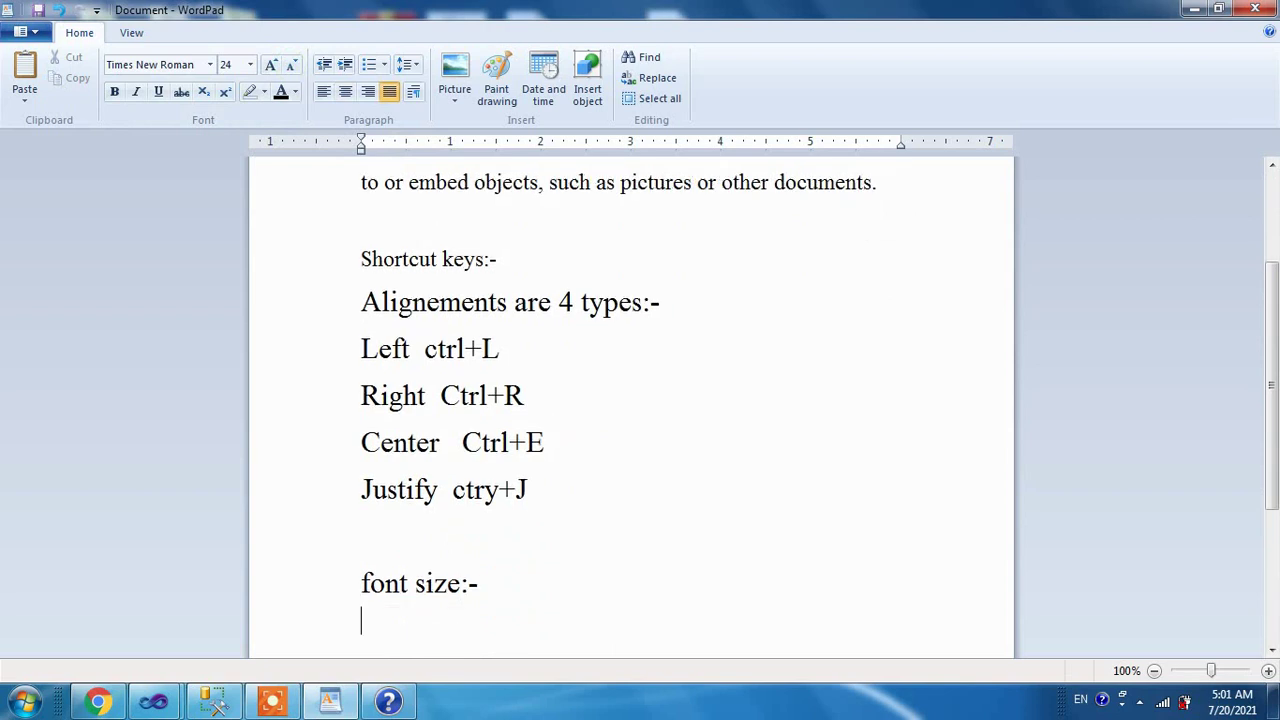
Step: Write "ctr+shift+>" under the font size heading and enlarge it by three increments to size 36
{"action": "type", "text": "ctr+shift+>"}
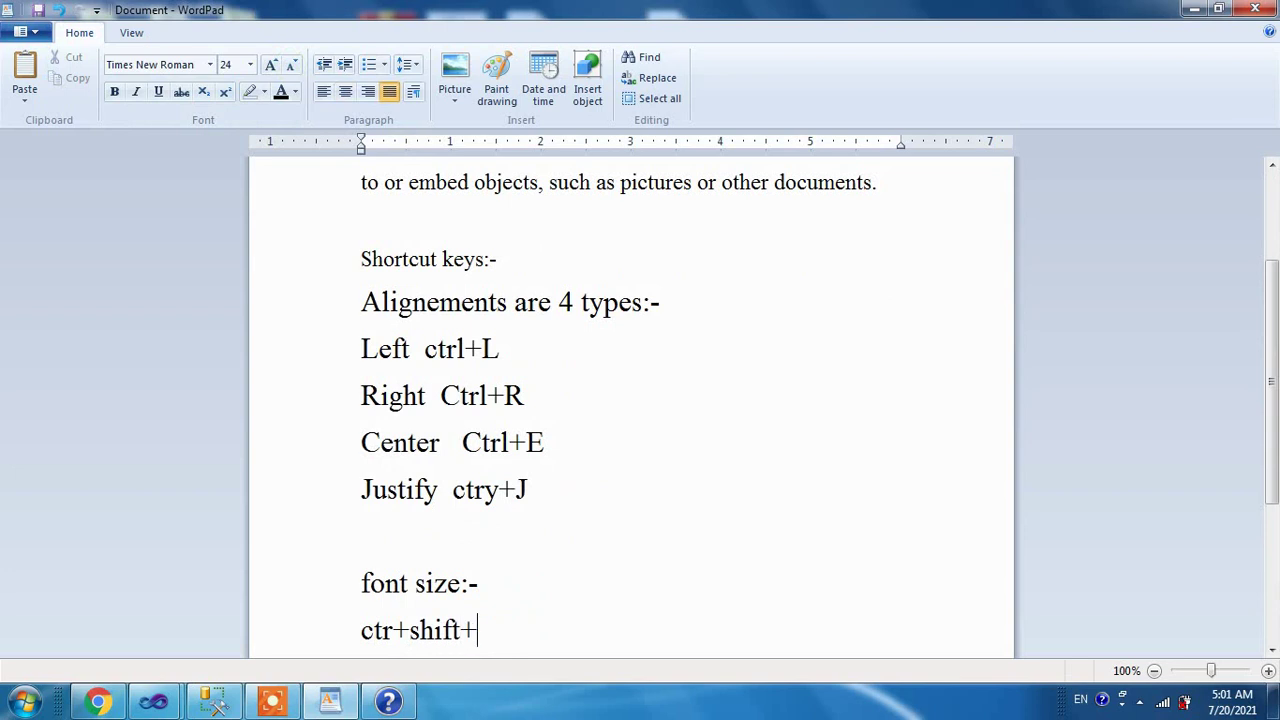
{"action": "key", "text": "shift+Home"}
{"action": "key", "text": "ctrl+shift+period"}
{"action": "key", "text": "ctrl+shift+period"}
{"action": "key", "text": "ctrl+shift+period"}
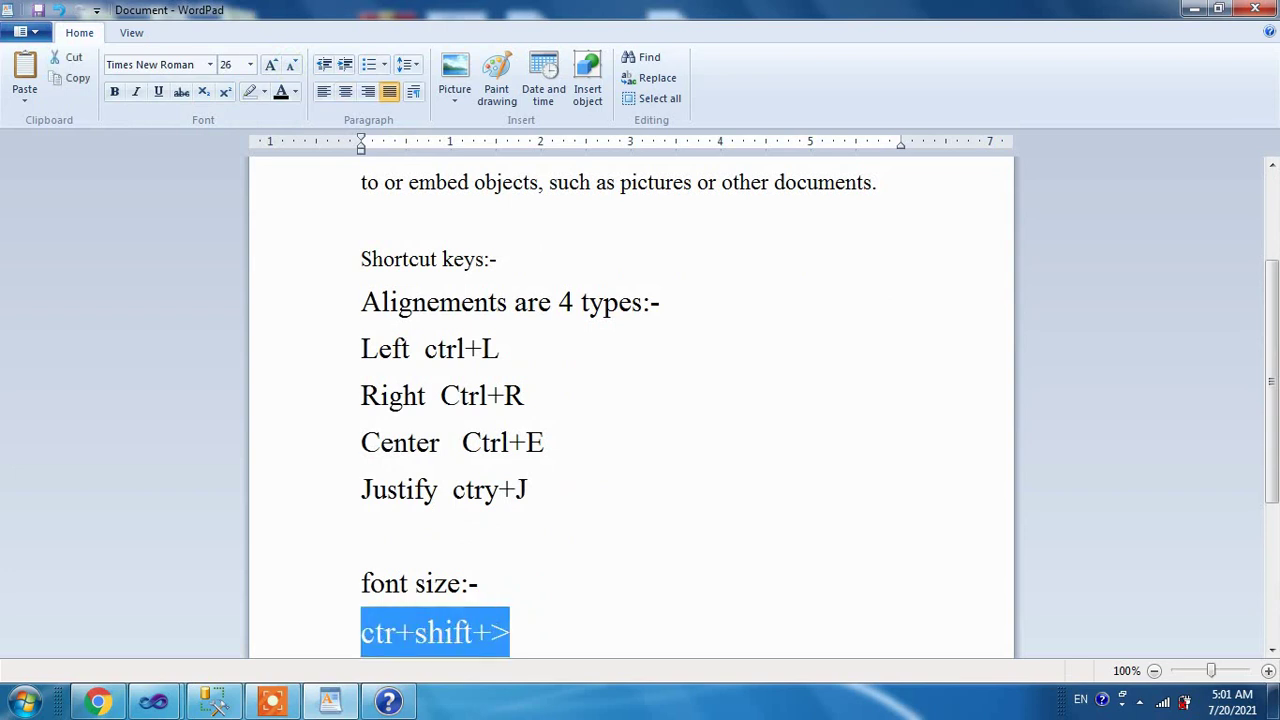
Step: Append the description "increase font size" after the "ctr+shift+>" shortcut
{"action": "left_click", "coordinate": [620, 614]}
{"action": "type", "text": "increase"}
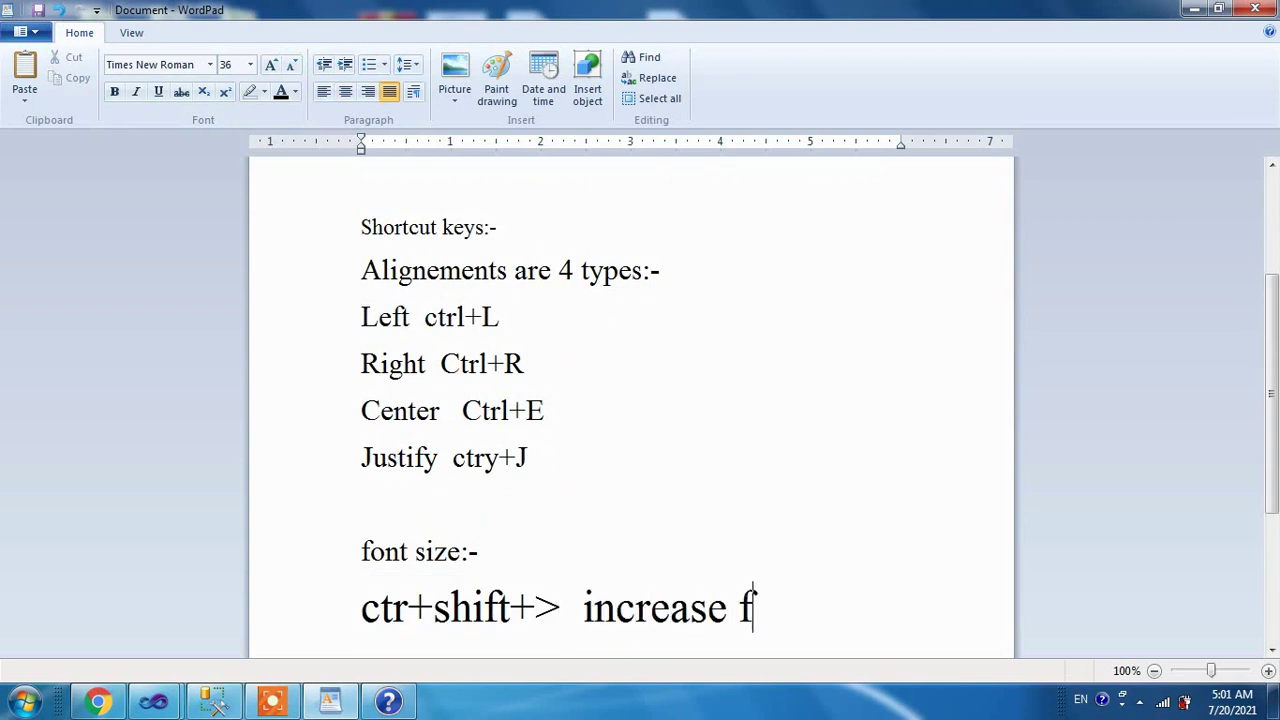
{"action": "type", "text": " font sie"}
{"action": "key", "text": "BackSpace"}
{"action": "type", "text": "ze"}
Step: Add the line "ctrl+Shift+< decrease font size" below the increase shortcut
{"action": "key", "text": "Return"}
{"action": "type", "text": "ct"}
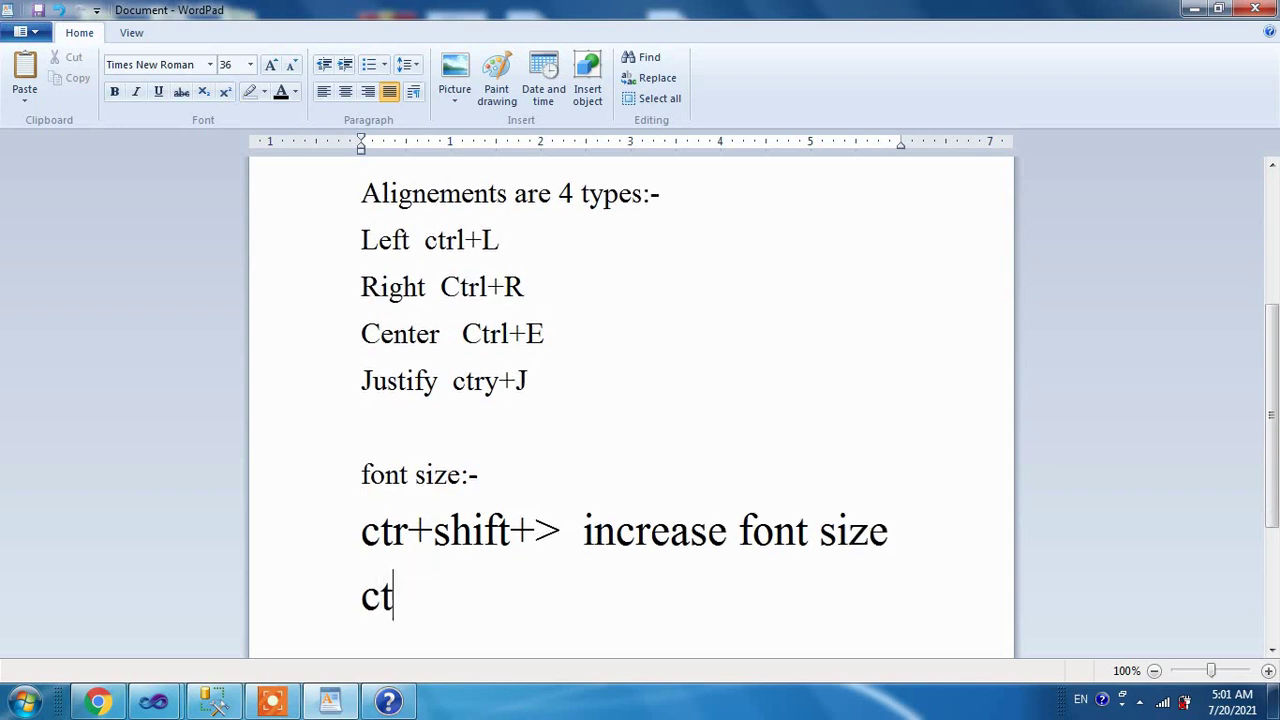
{"action": "type", "text": "rl+Shift+<"}
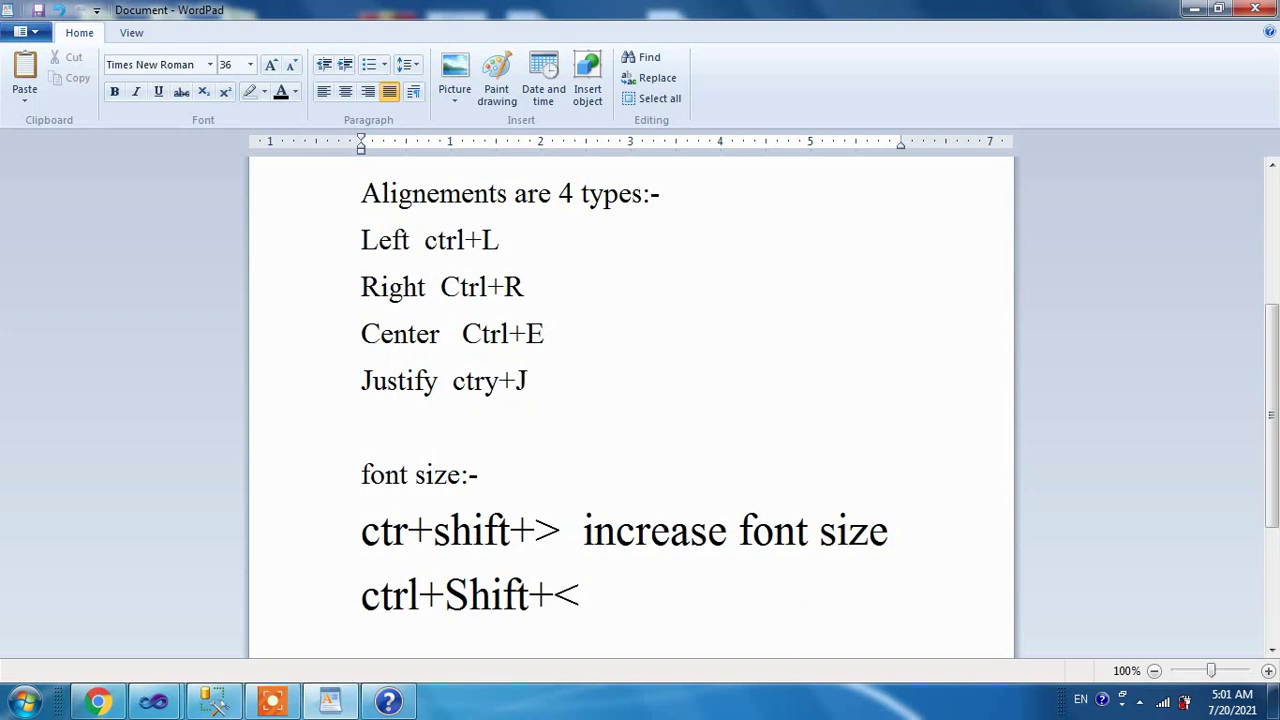
{"action": "type", "text": " decrease fonrt"}
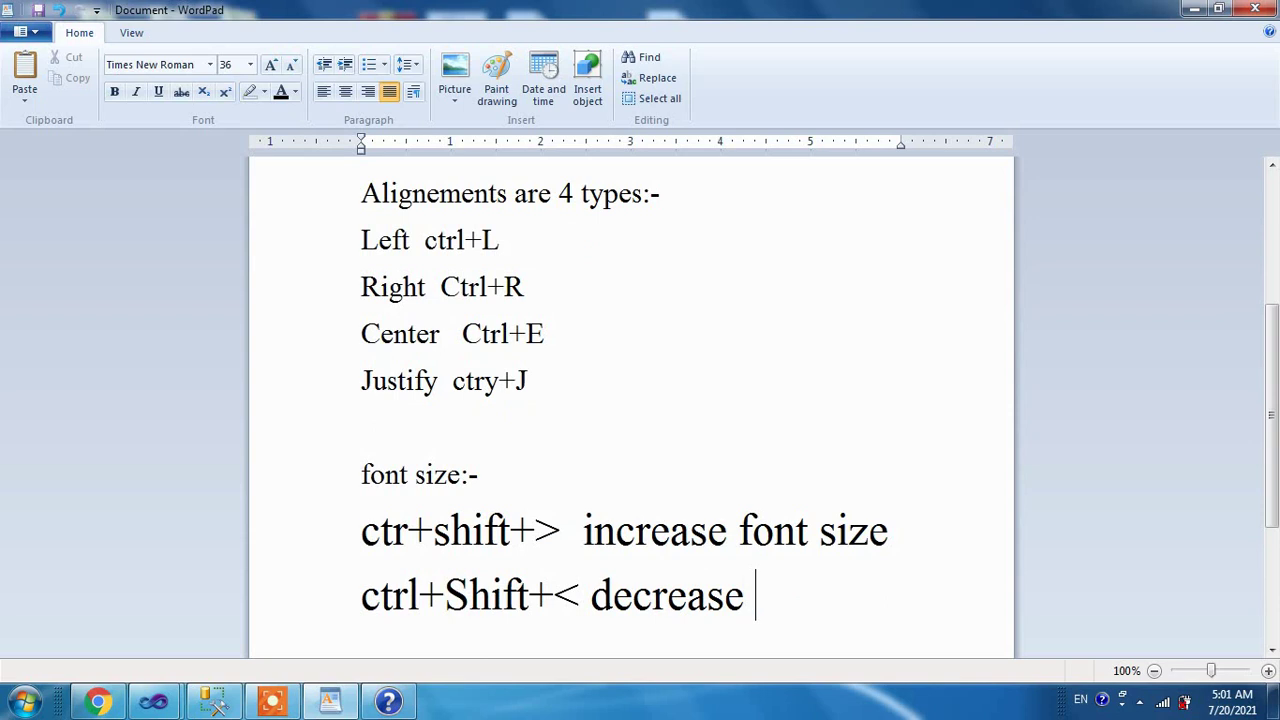
{"action": "key", "text": "BackSpace"}
{"action": "key", "text": "BackSpace"}
{"action": "type", "text": "t"}
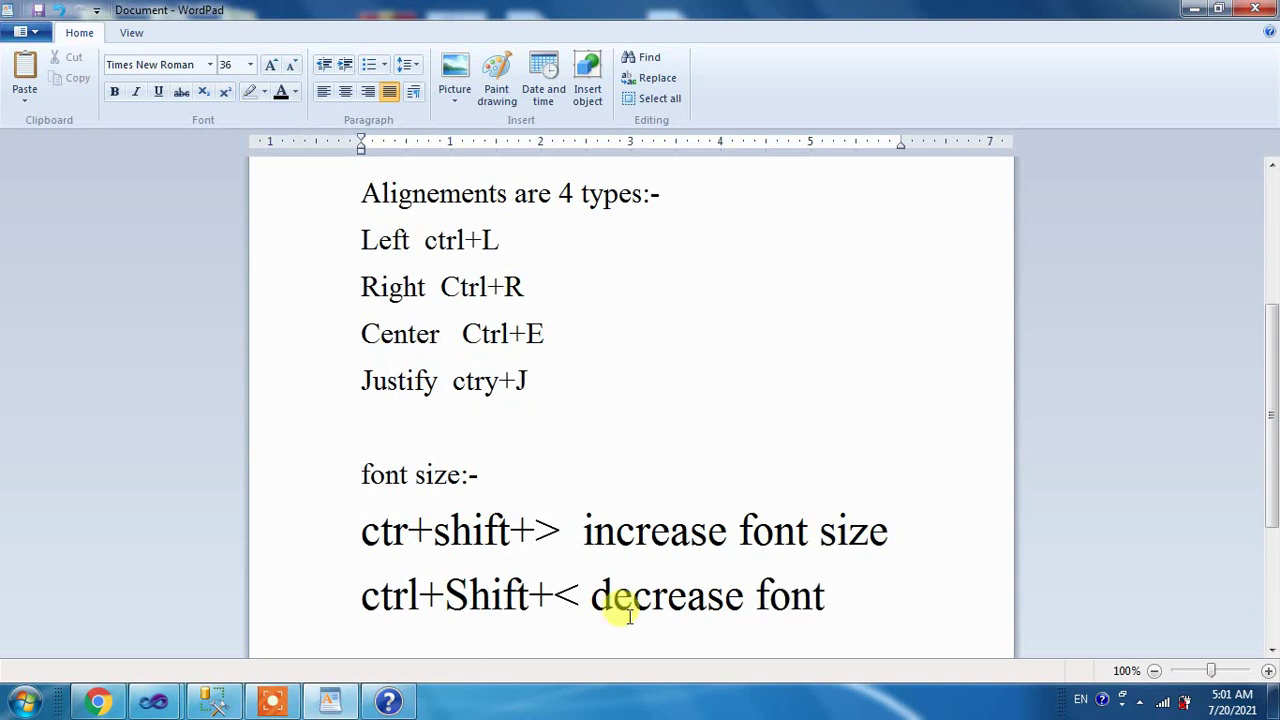
{"action": "type", "text": " size"}
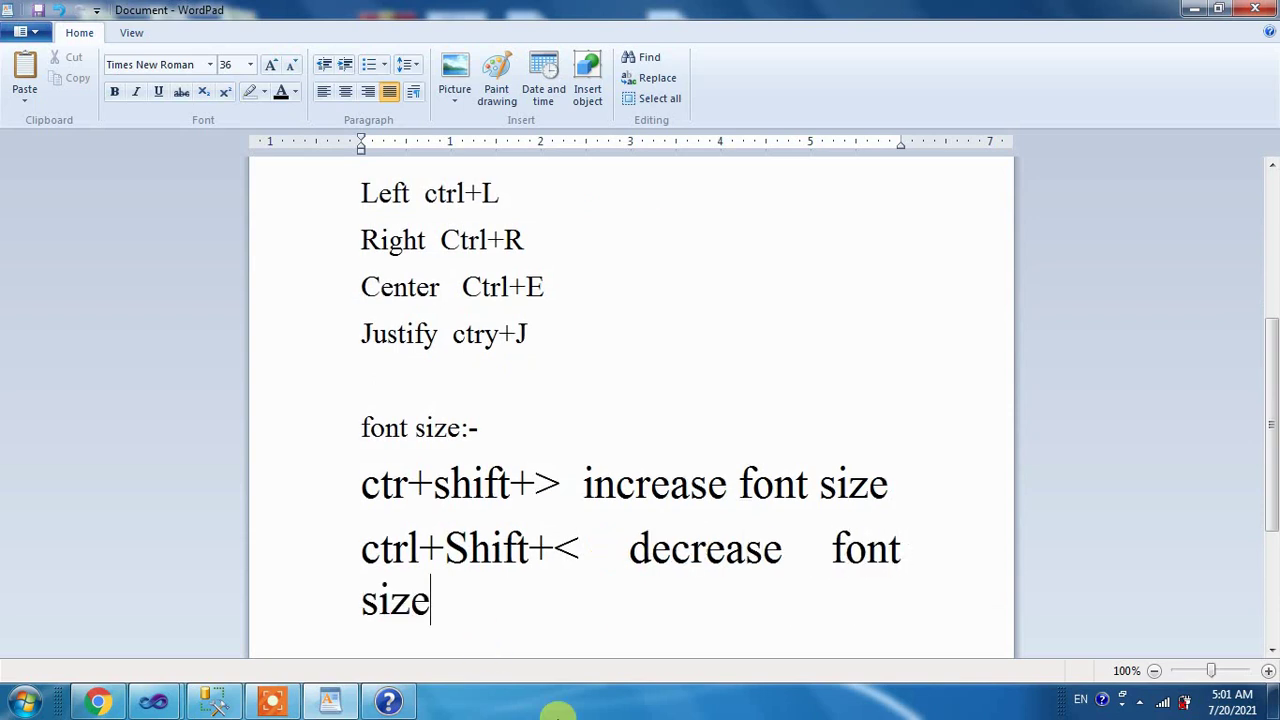
Step: Shrink both font size shortcut lines to size 26 and deselect them
{"action": "left_click", "coordinate": [320, 486], "text": "shift"}
{"action": "key", "text": "ctrl+shift+comma"}
{"action": "key", "text": "ctrl+shift+comma"}
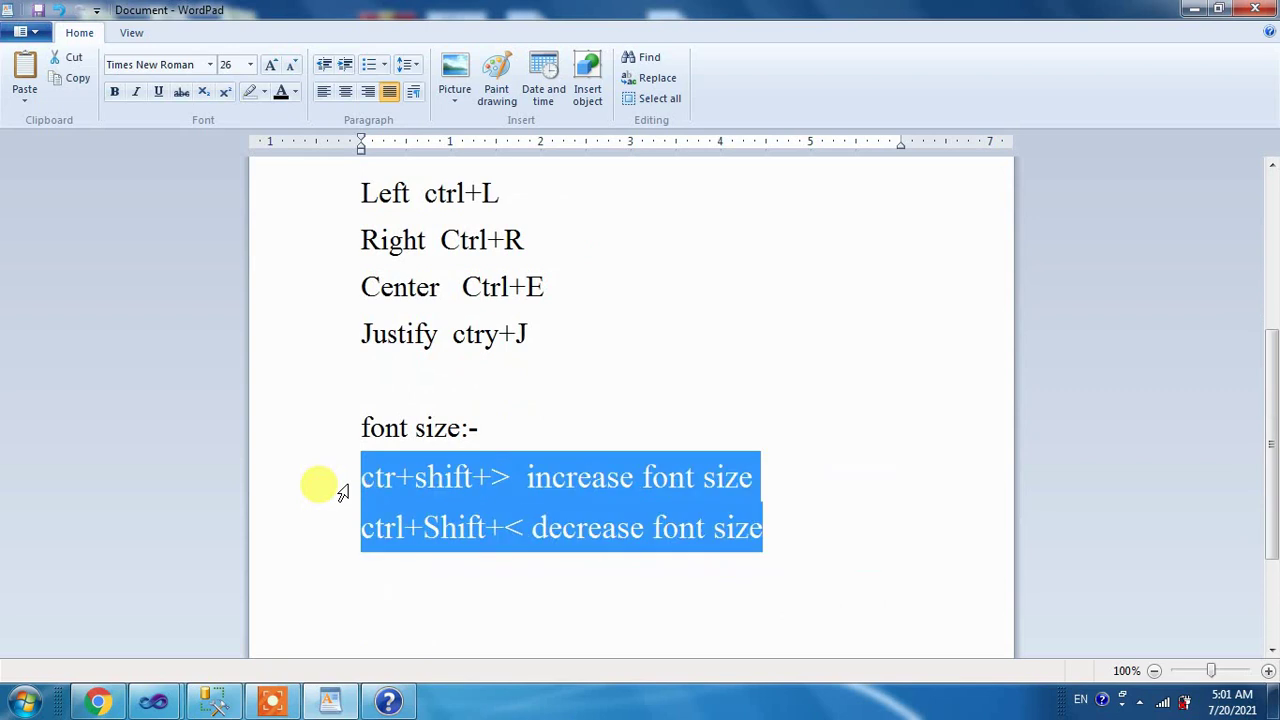
{"action": "left_click", "coordinate": [680, 520]}
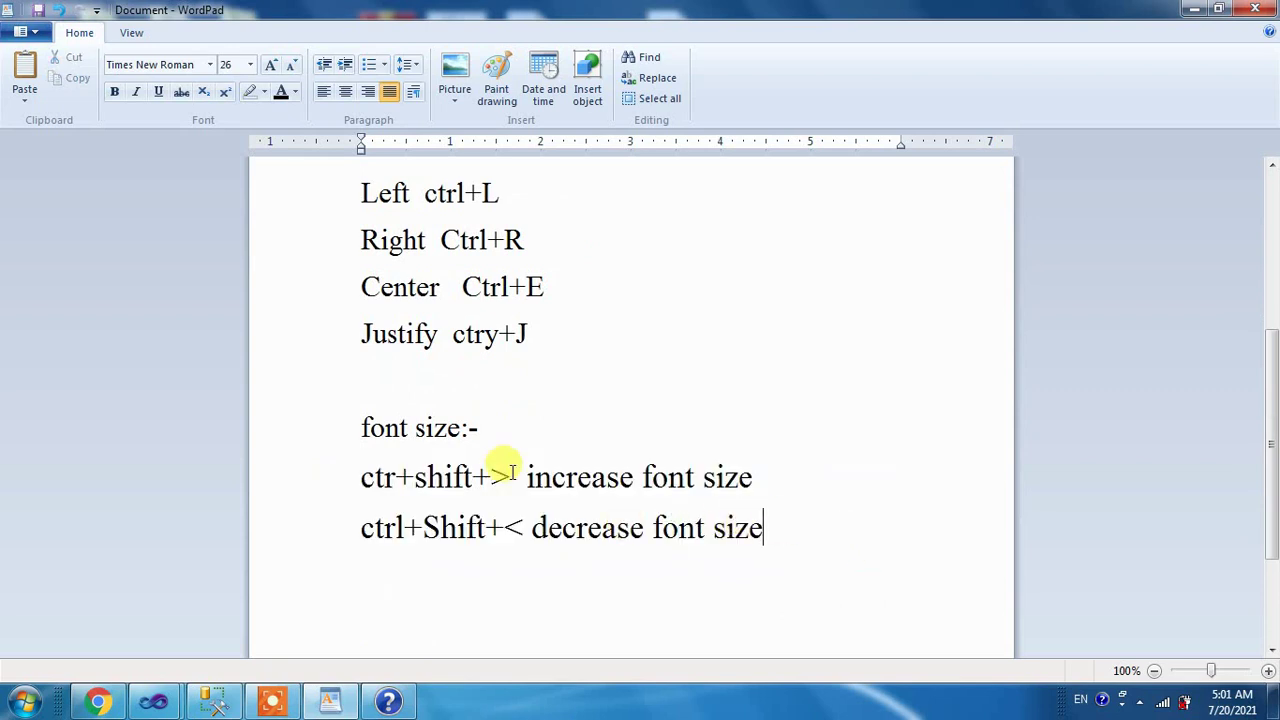
Step: Enlarge only the words "increase font size" to size 36
{"action": "key", "text": "ctrl+Home"}
{"action": "key", "text": "ctrl+End"}
{"action": "left_click_drag", "start_coordinate": [766, 585], "coordinate": [590, 586]}
{"action": "left_click", "coordinate": [588, 586]}
{"action": "left_click_drag", "start_coordinate": [757, 588], "coordinate": [537, 586]}
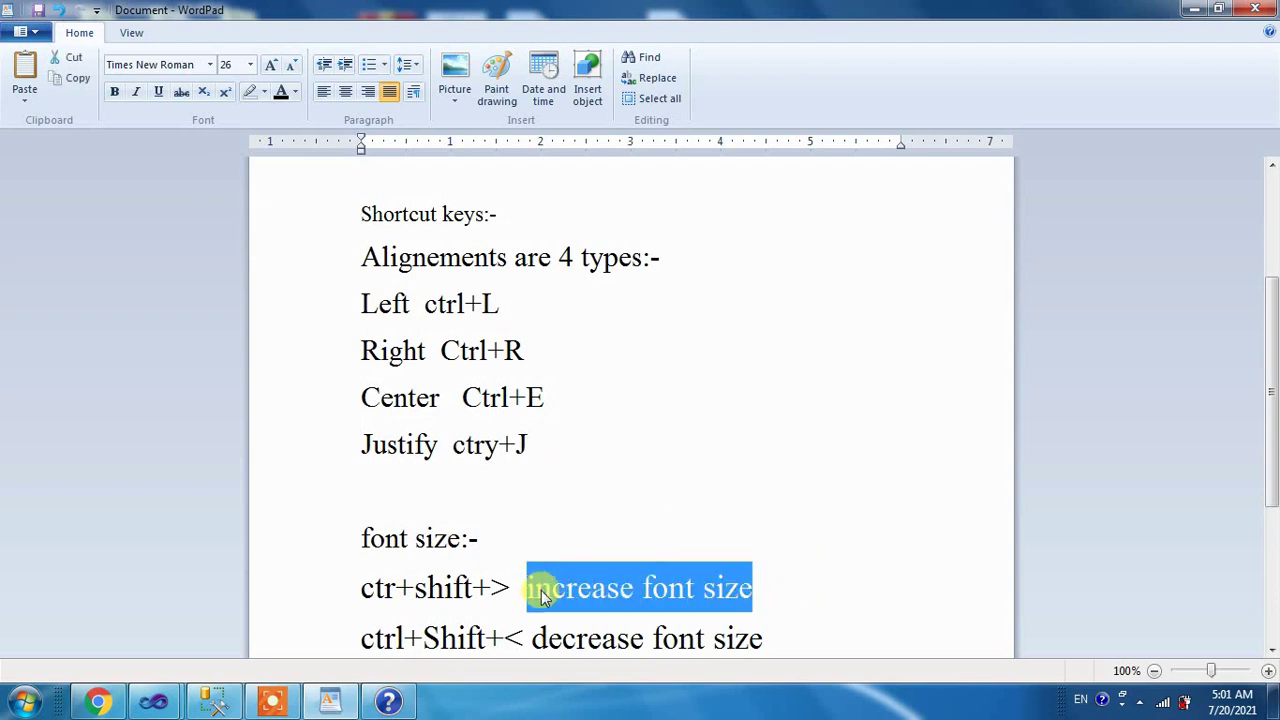
{"action": "left_click", "coordinate": [271, 66]}
{"action": "left_click", "coordinate": [272, 67]}
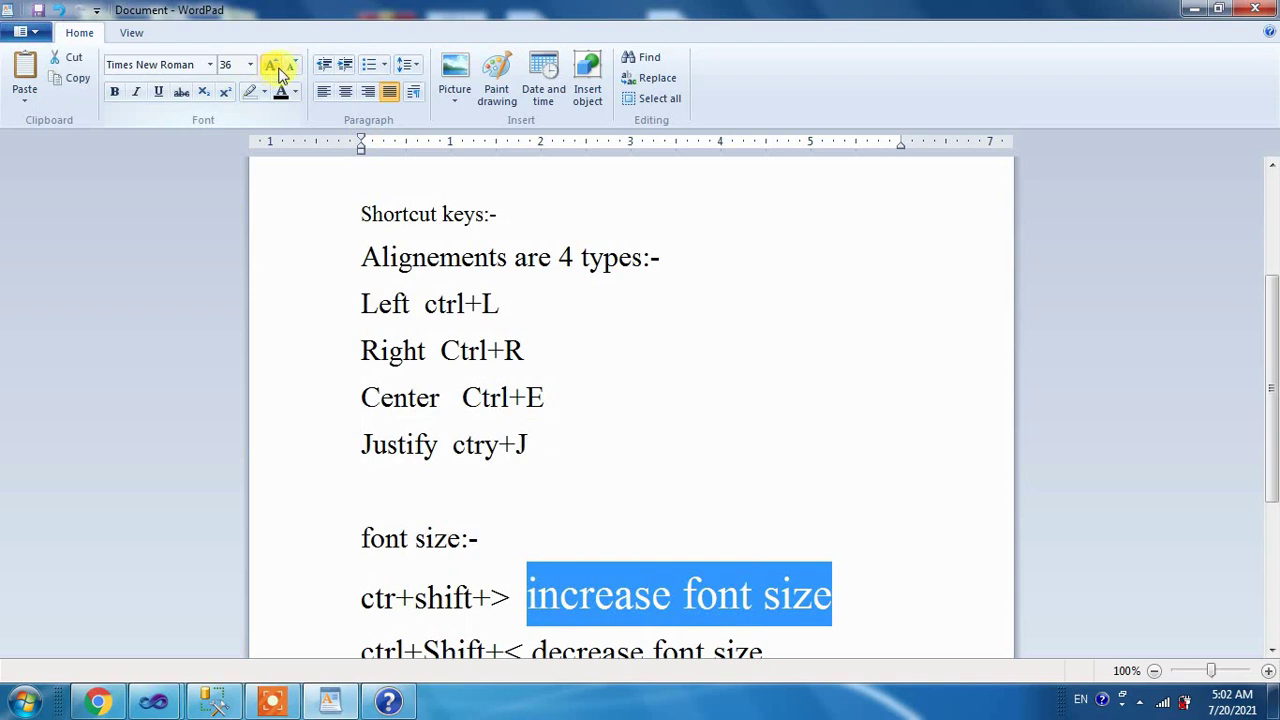
Step: Shrink only the words "decrease font size" by one font size increment and clear the selection
{"action": "scroll", "coordinate": [571, 343], "scroll_direction": "down", "scroll_amount": 5}
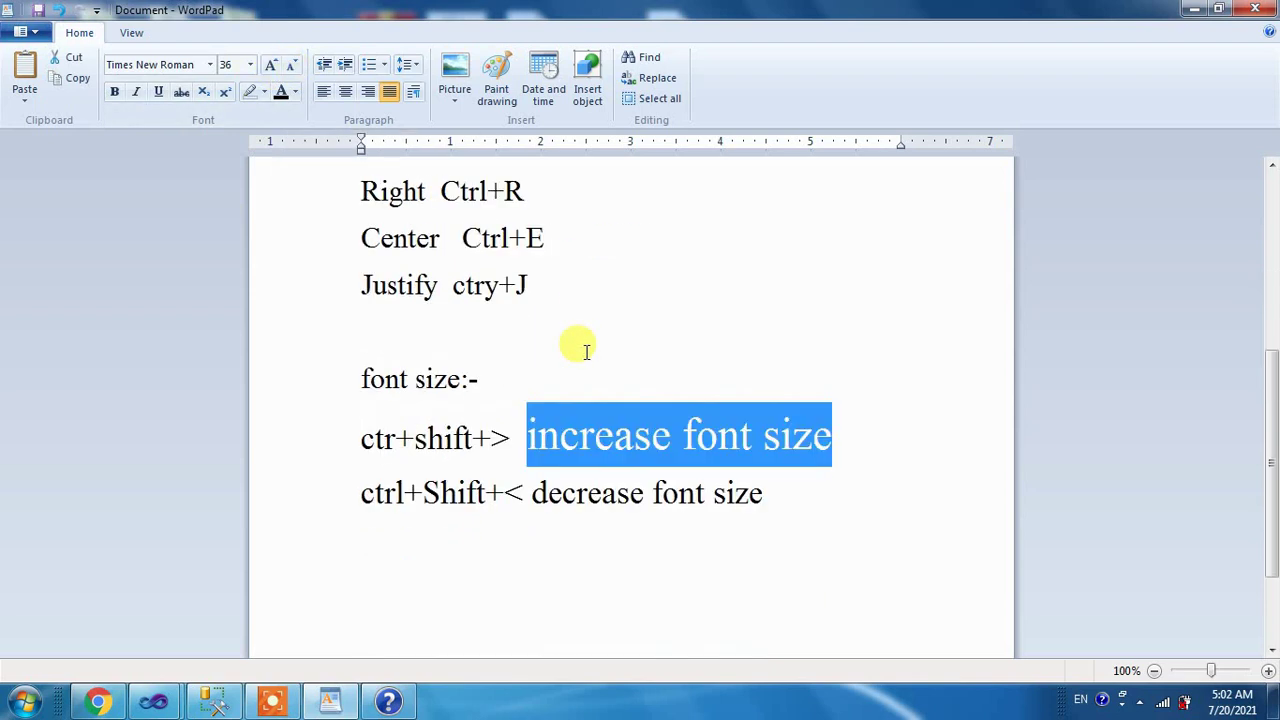
{"action": "left_click_drag", "start_coordinate": [763, 396], "coordinate": [533, 396]}
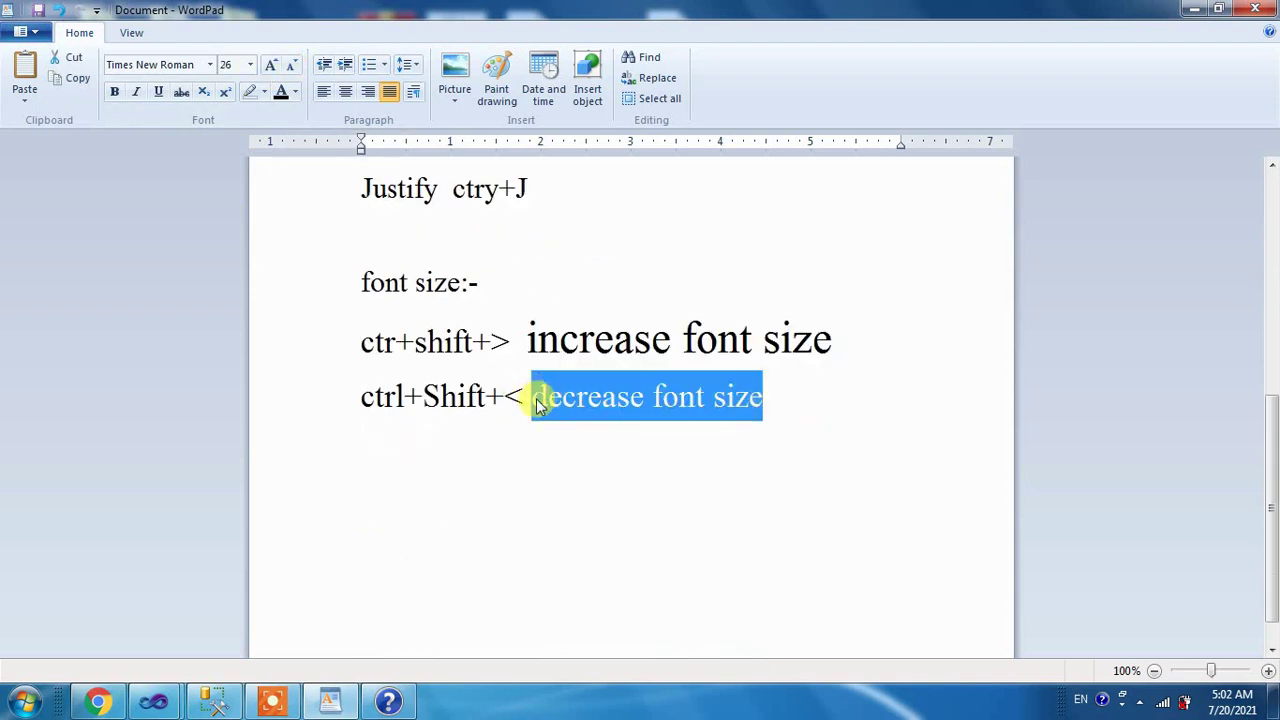
{"action": "left_click", "coordinate": [293, 75]}
{"action": "left_click", "coordinate": [500, 391]}
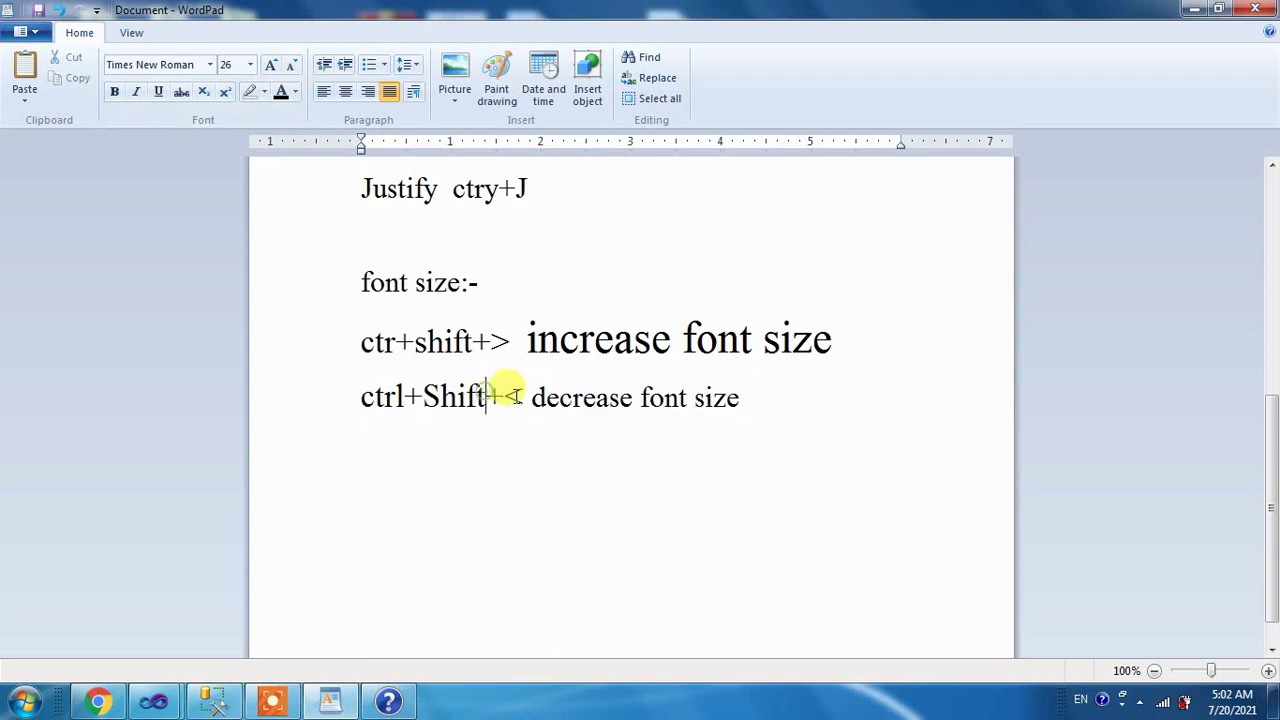
{"action": "left_click_drag", "start_coordinate": [506, 394], "coordinate": [373, 382]}
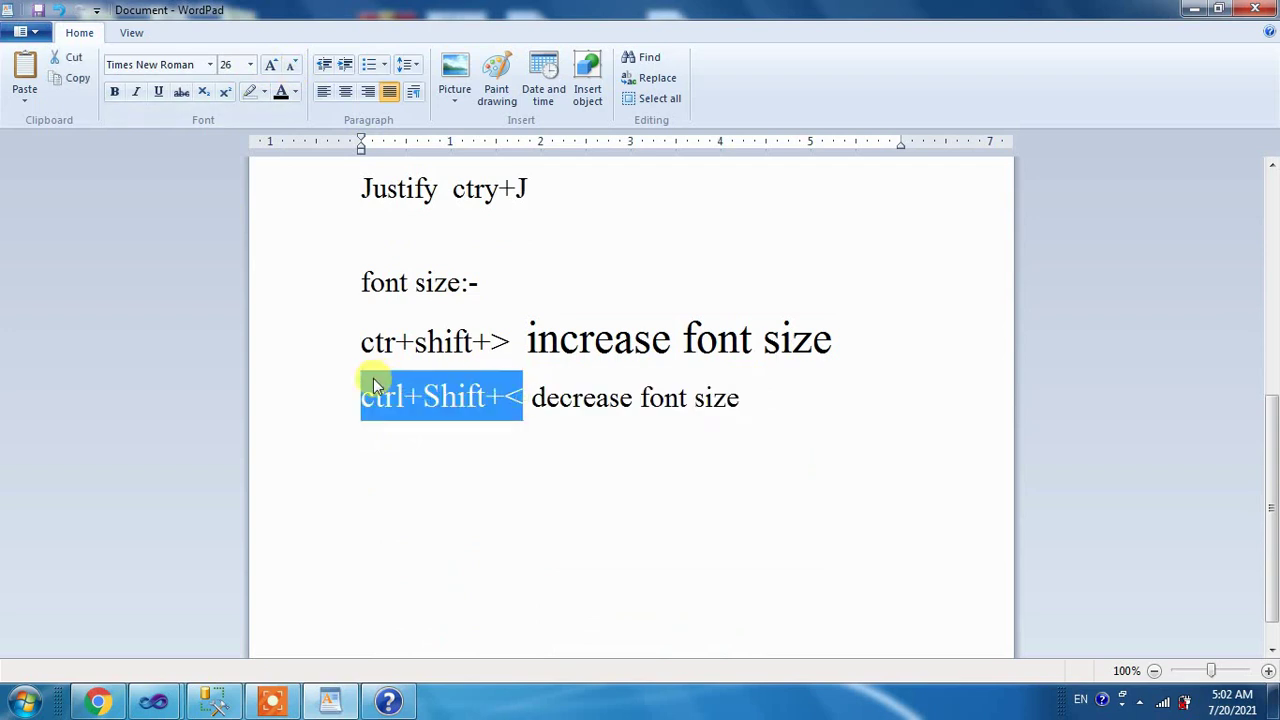
{"action": "left_click", "coordinate": [694, 452]}
Step: Highlight the "What is wordpad?" heading in yellow
{"action": "scroll", "coordinate": [698, 455], "scroll_direction": "up", "scroll_amount": 3}
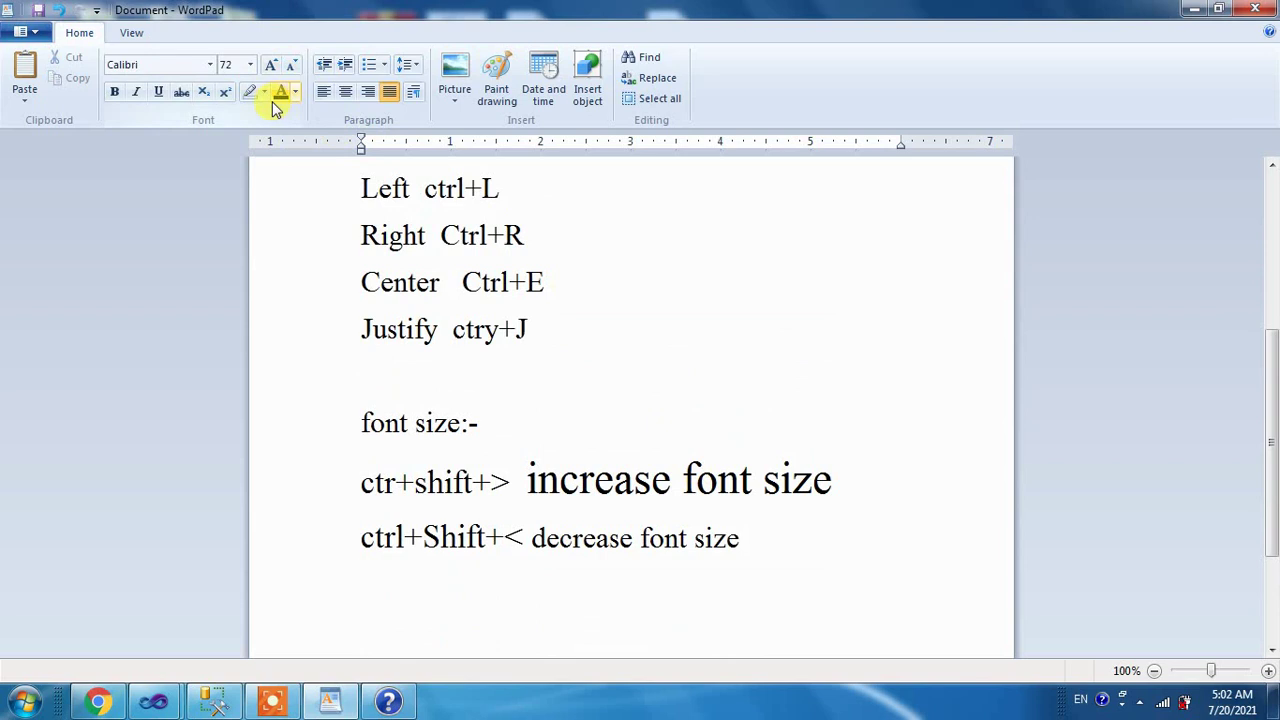
{"action": "scroll", "coordinate": [457, 343], "scroll_direction": "up", "scroll_amount": 7}
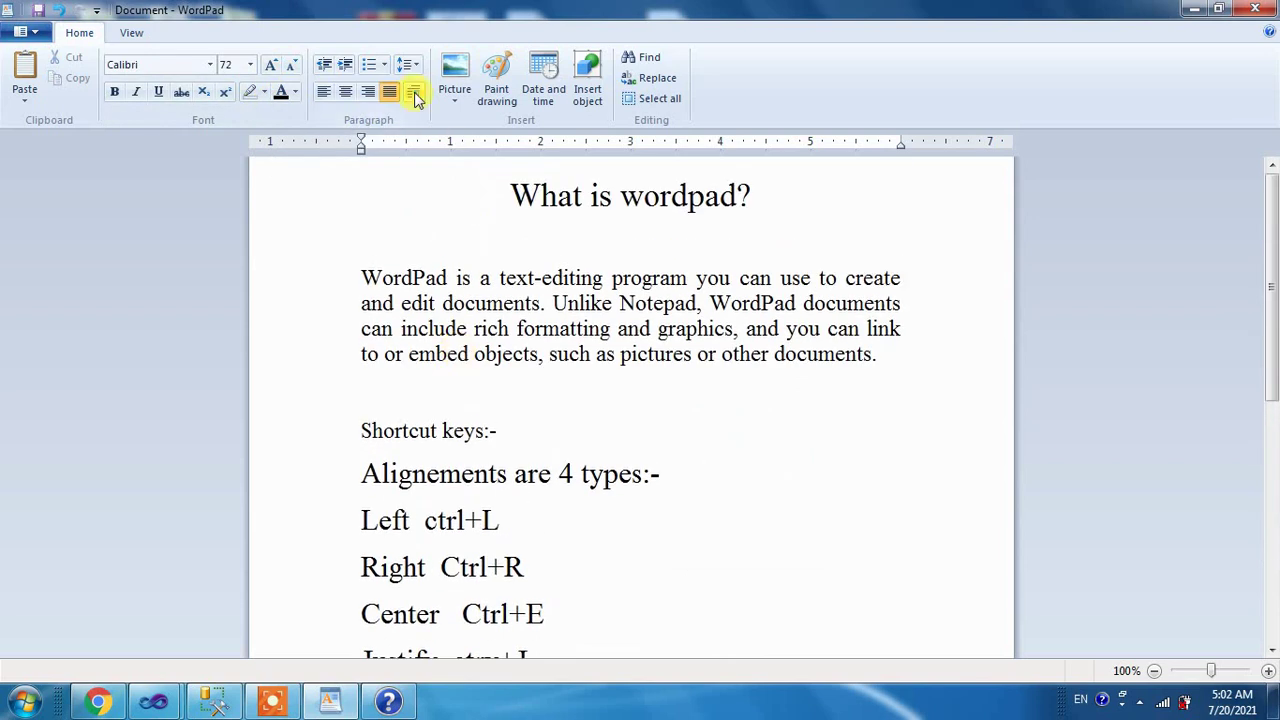
{"action": "scroll", "coordinate": [440, 300], "scroll_direction": "down", "scroll_amount": 7}
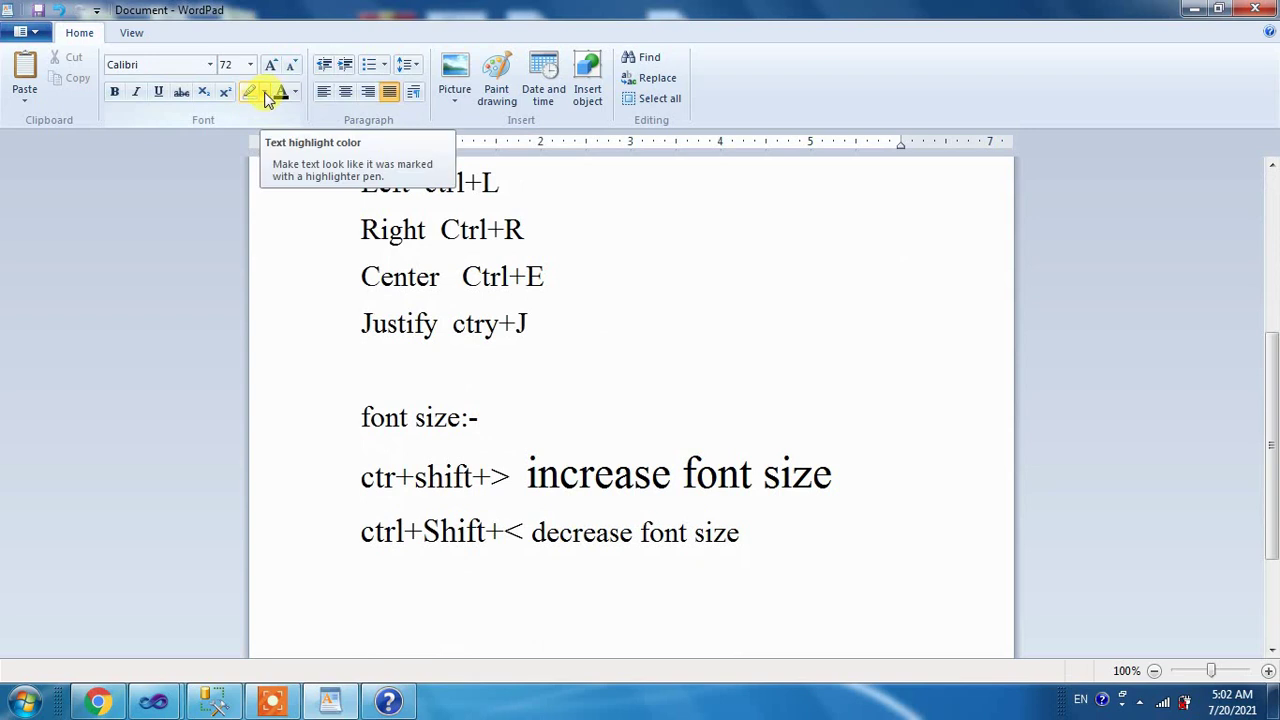
{"action": "scroll", "coordinate": [449, 349], "scroll_direction": "up", "scroll_amount": 6}
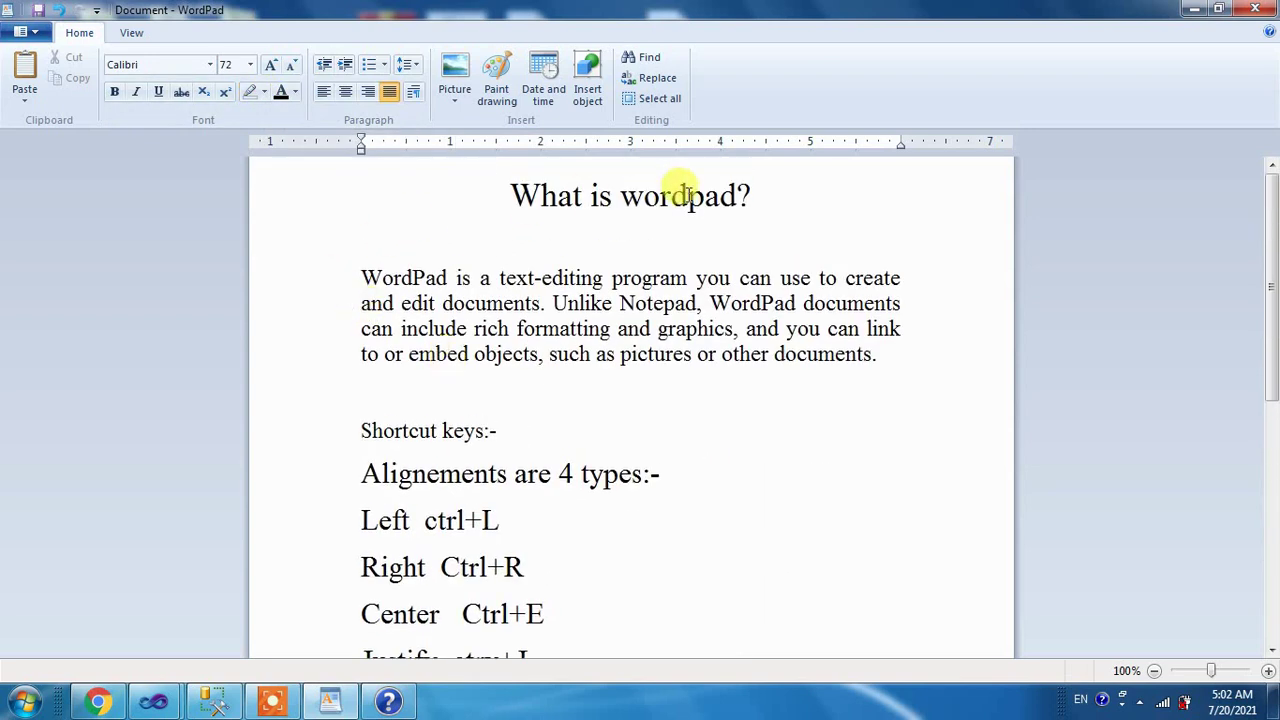
{"action": "left_click_drag", "start_coordinate": [762, 188], "coordinate": [425, 198]}
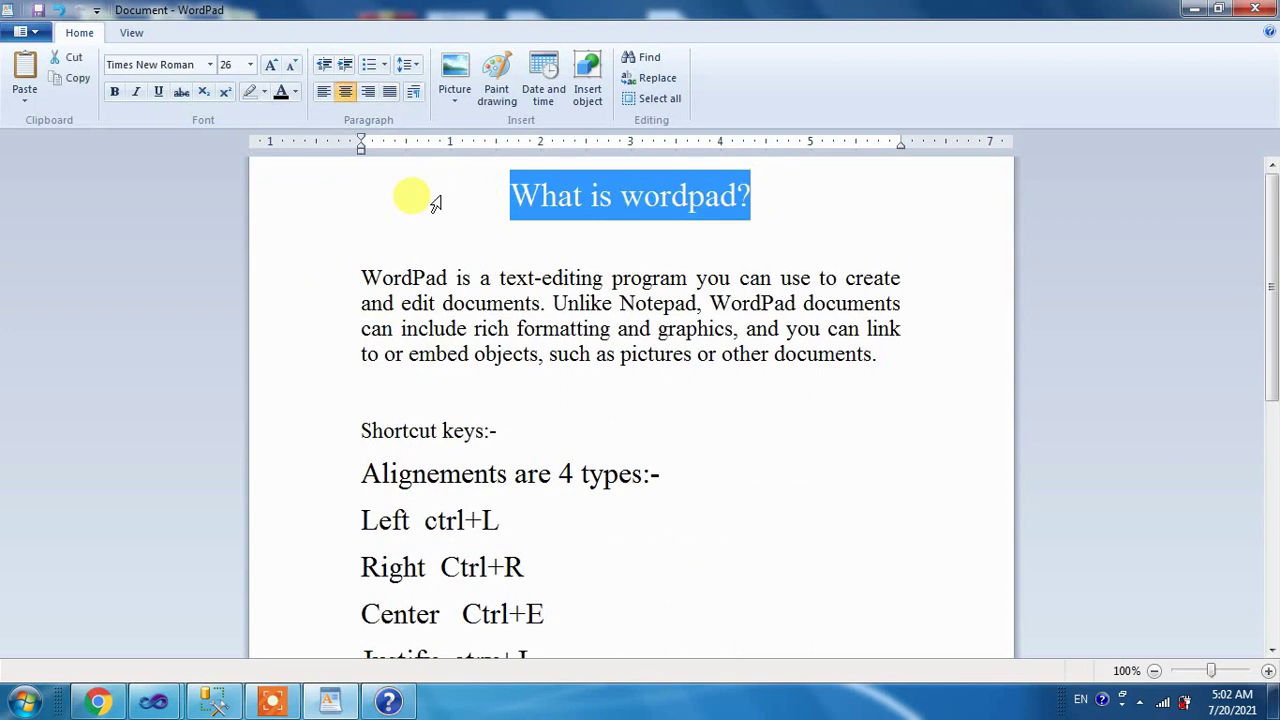
{"action": "left_click", "coordinate": [265, 91]}
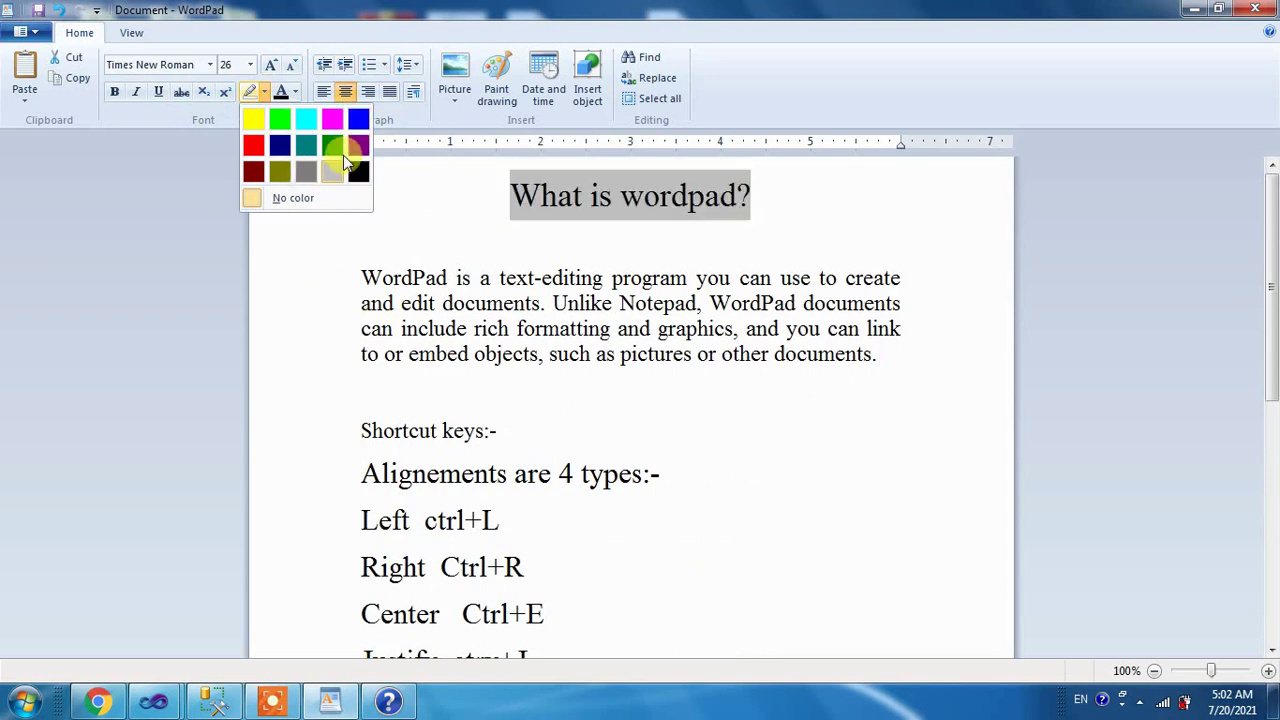
{"action": "left_click", "coordinate": [250, 117]}
{"action": "left_click", "coordinate": [808, 206]}
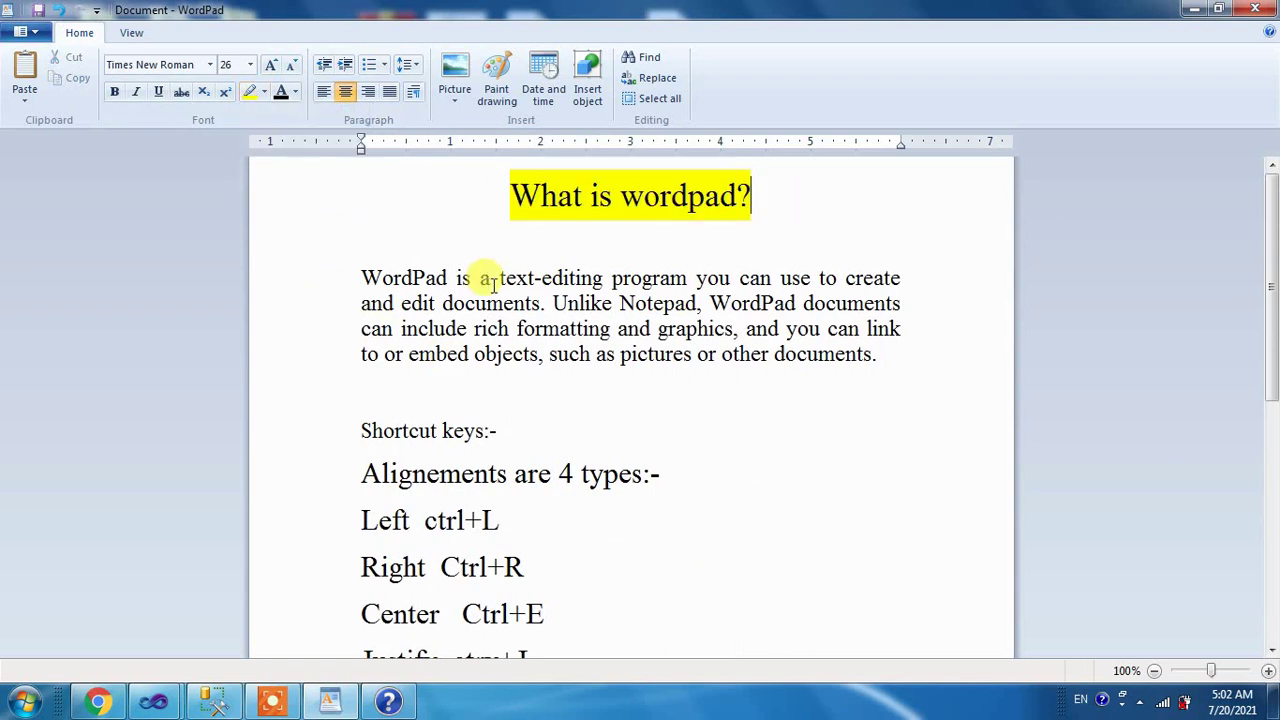
Step: Set the text color of the "What is wordpad?" heading to red
{"action": "left_click_drag", "start_coordinate": [505, 194], "coordinate": [756, 195]}
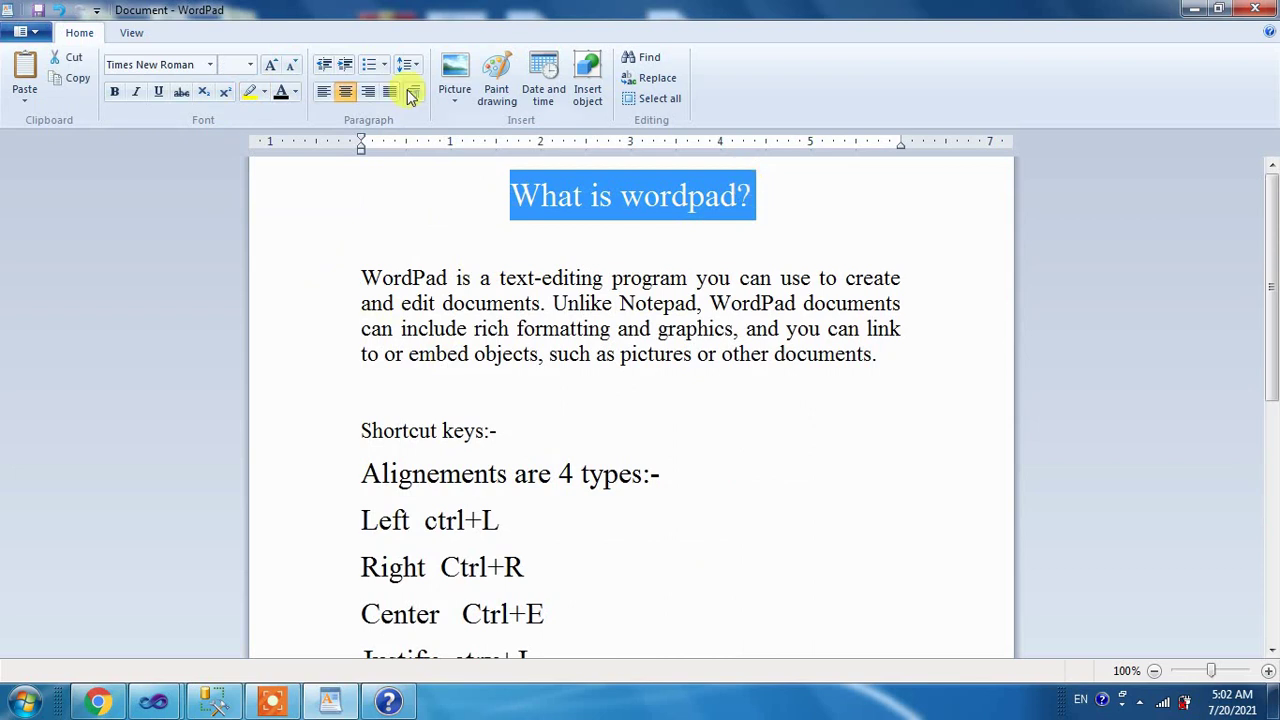
{"action": "left_click", "coordinate": [294, 92]}
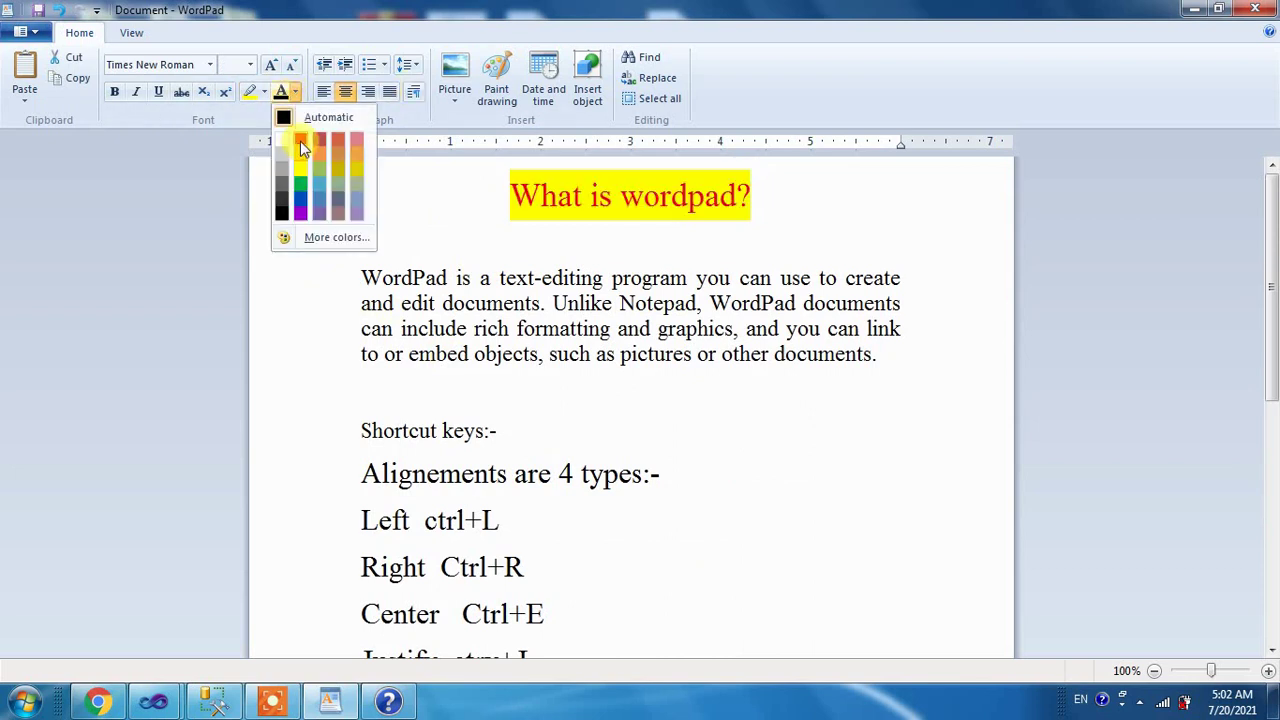
{"action": "left_click", "coordinate": [301, 142]}
{"action": "left_click", "coordinate": [671, 181]}
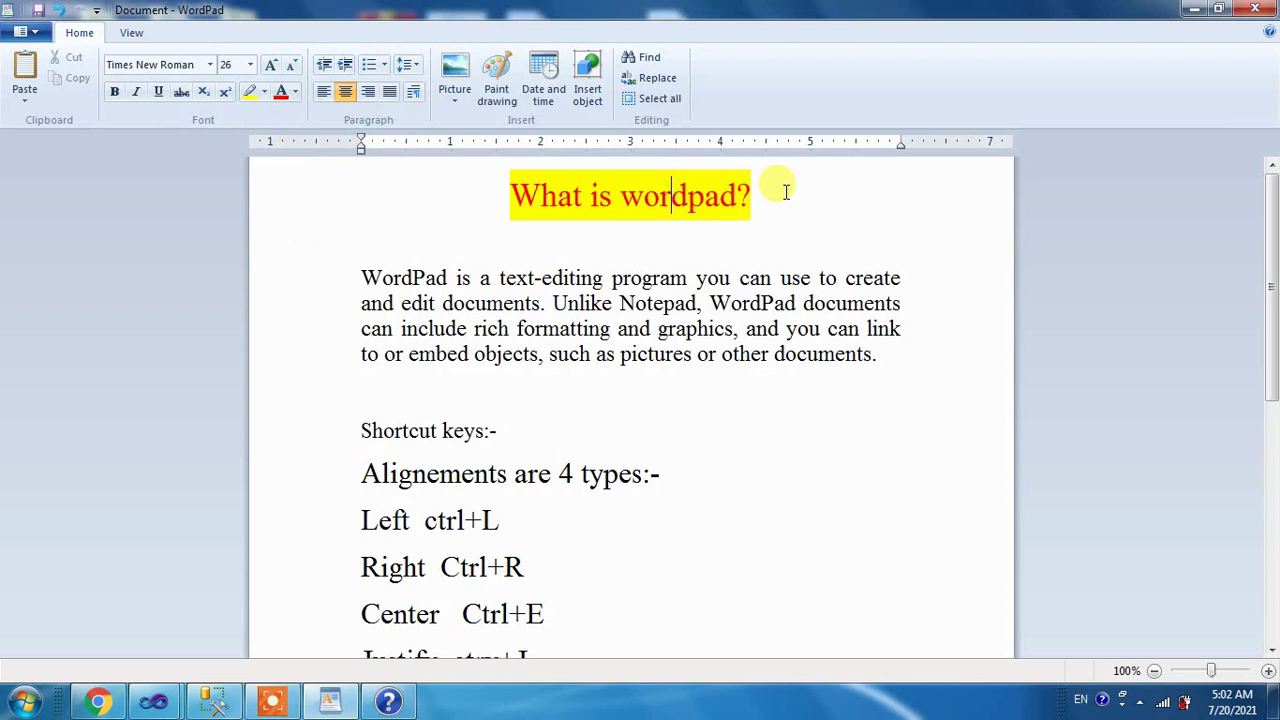
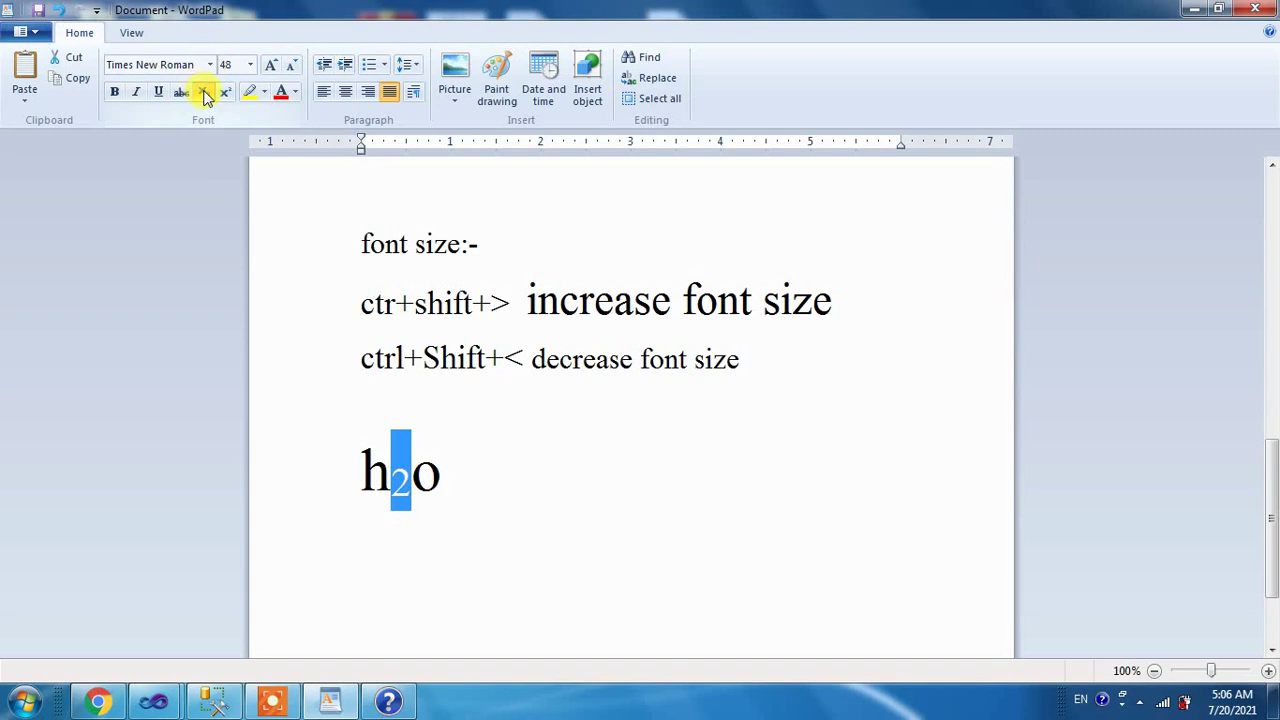
Step: Remove the subscript from the 2 in "h2o" and select the 2 again
{"action": "left_click", "coordinate": [203, 93]}
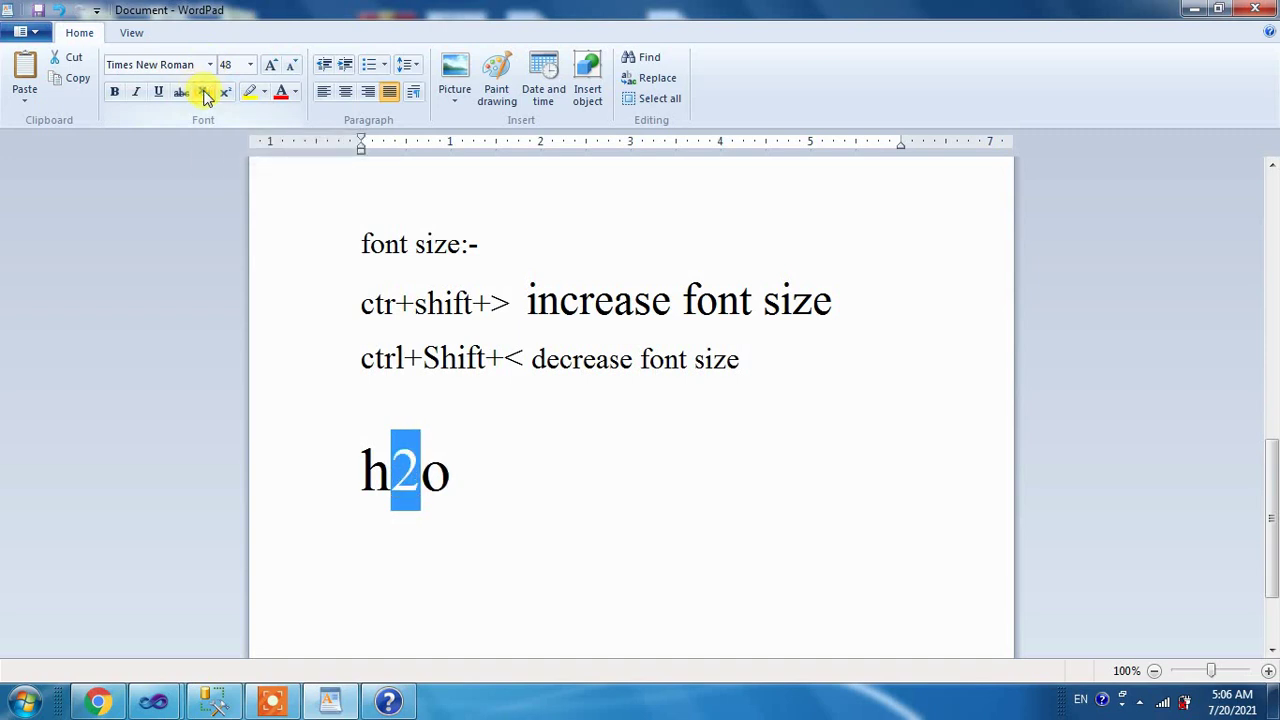
{"action": "left_click", "coordinate": [449, 465]}
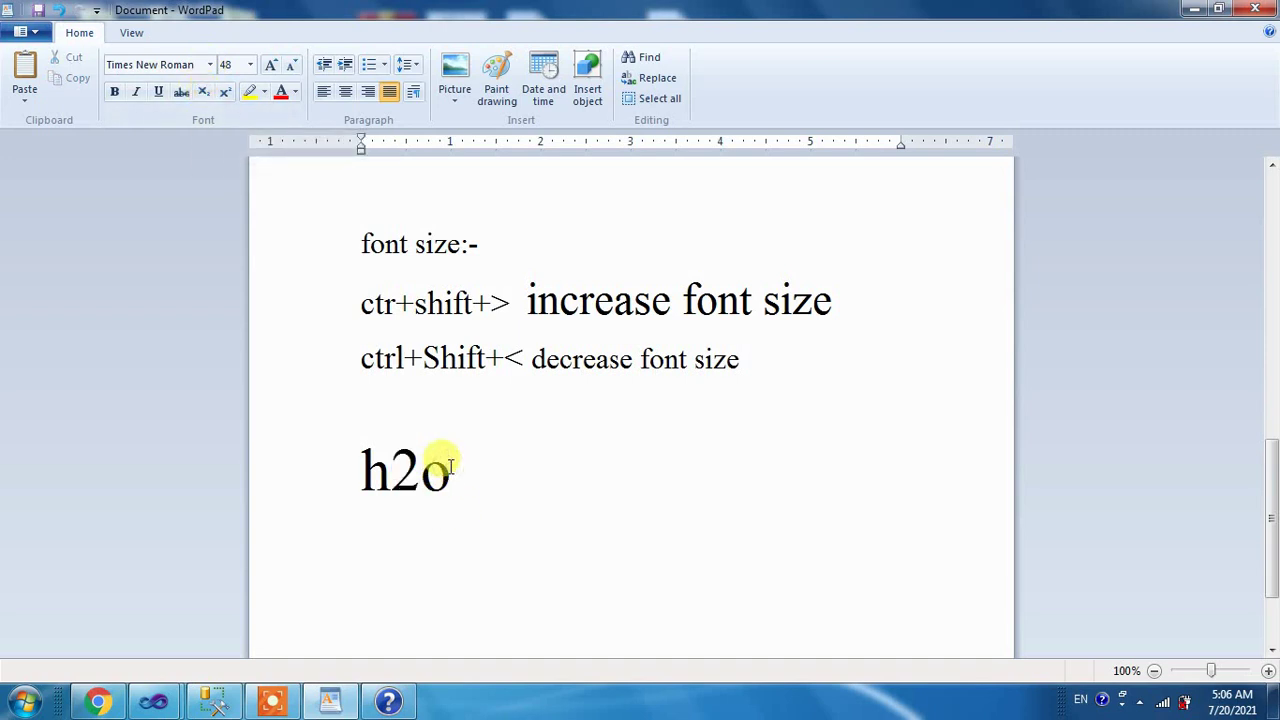
{"action": "left_click_drag", "start_coordinate": [421, 462], "coordinate": [400, 458]}
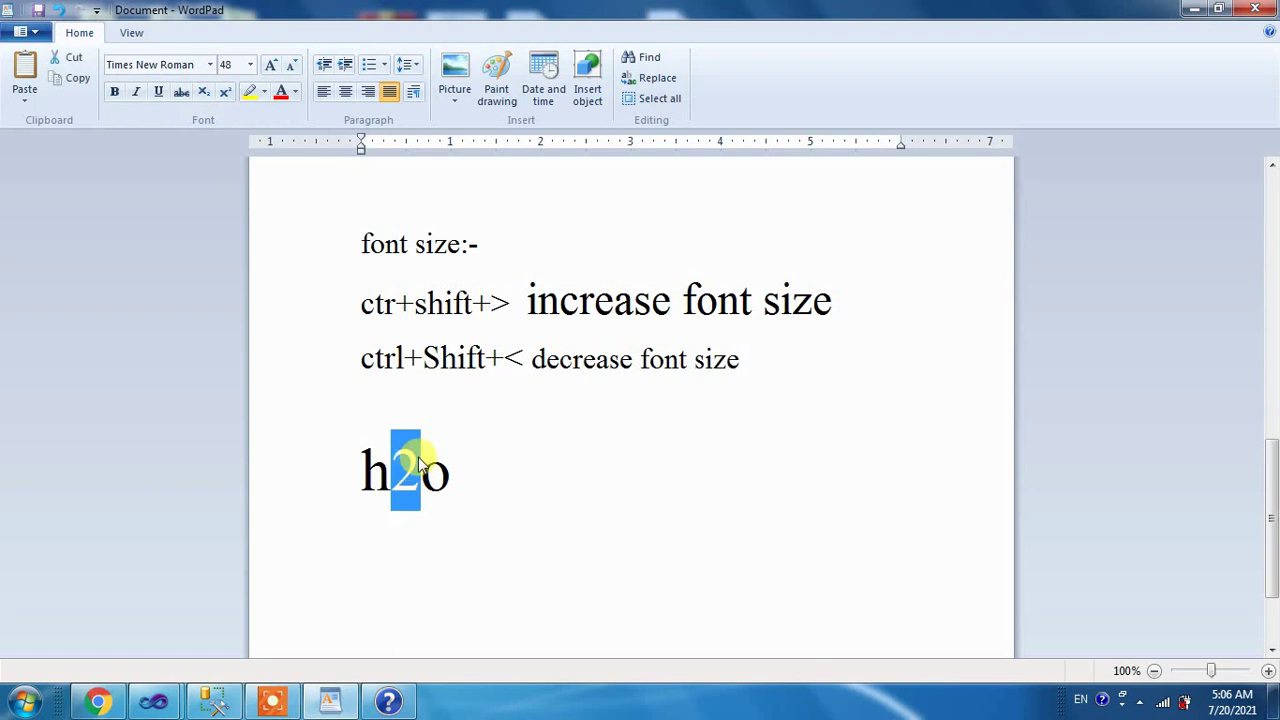
Step: Subscript the 2 in "h2o" and add the line "subscript ctrl+=" below it
{"action": "key", "text": "ctrl+equal"}
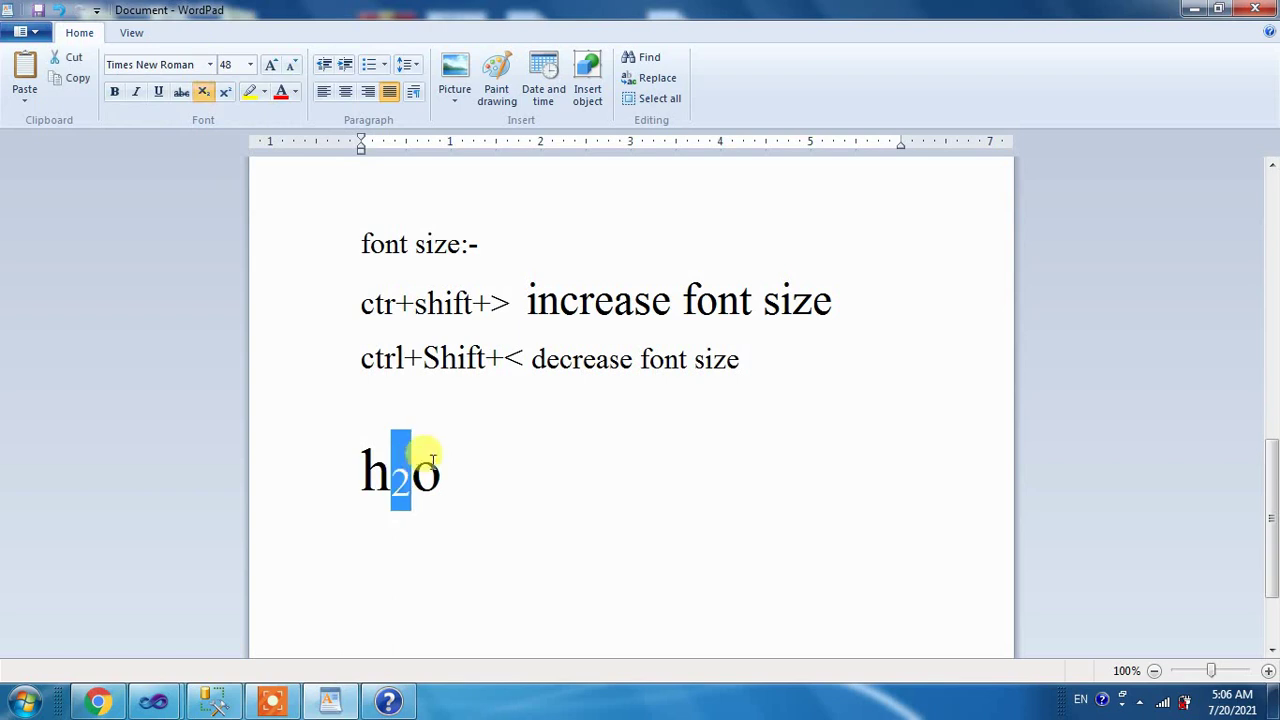
{"action": "left_click", "coordinate": [452, 468]}
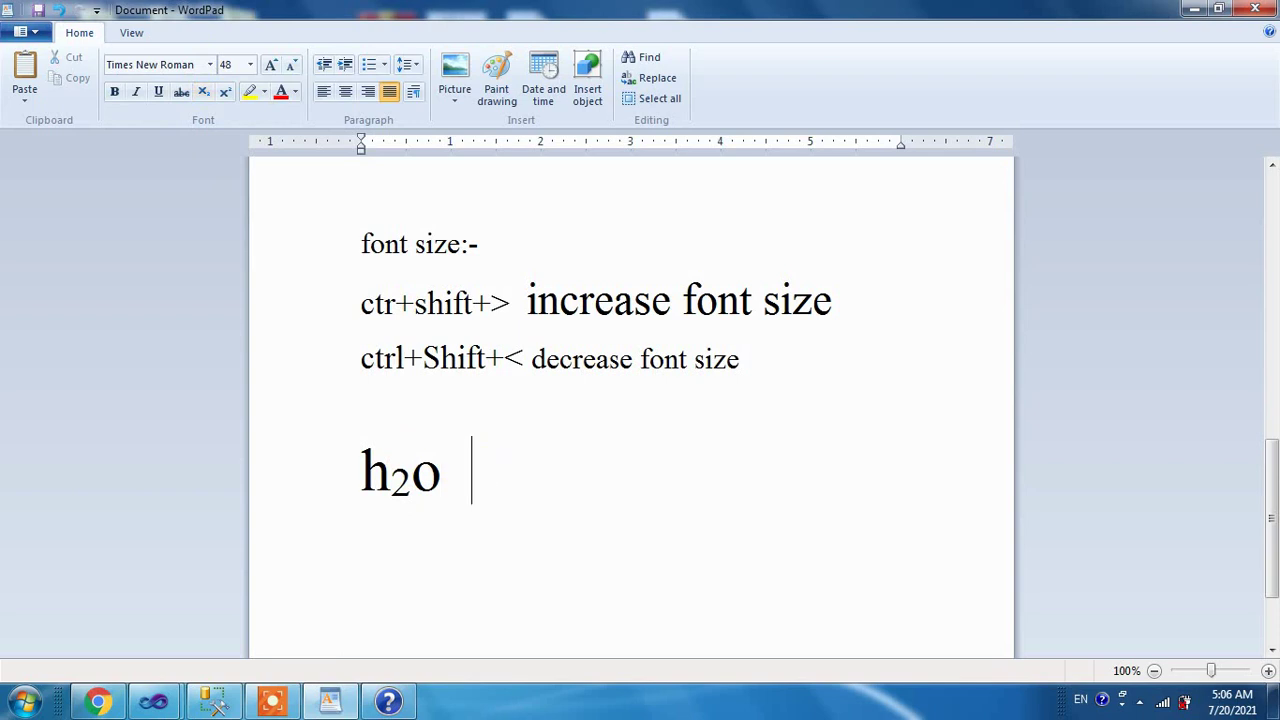
{"action": "key", "text": "Return"}
{"action": "type", "text": "subscript"}
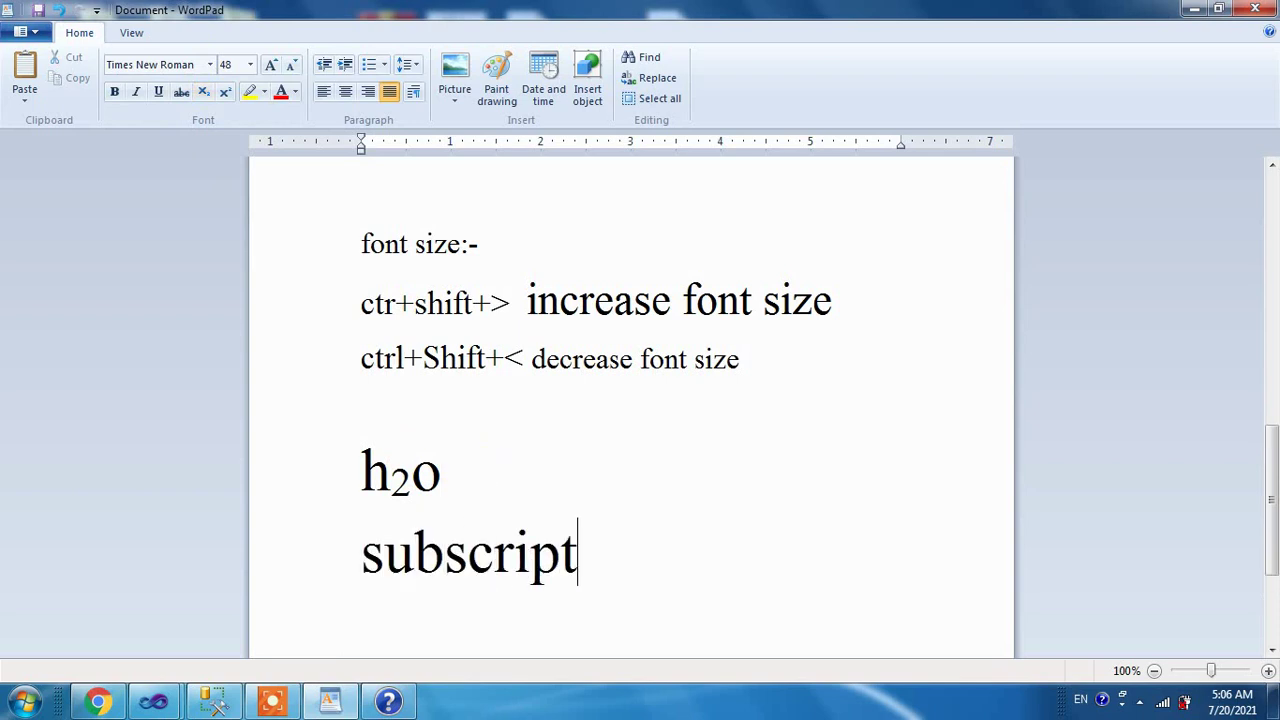
{"action": "type", "text": "   ctrl"}
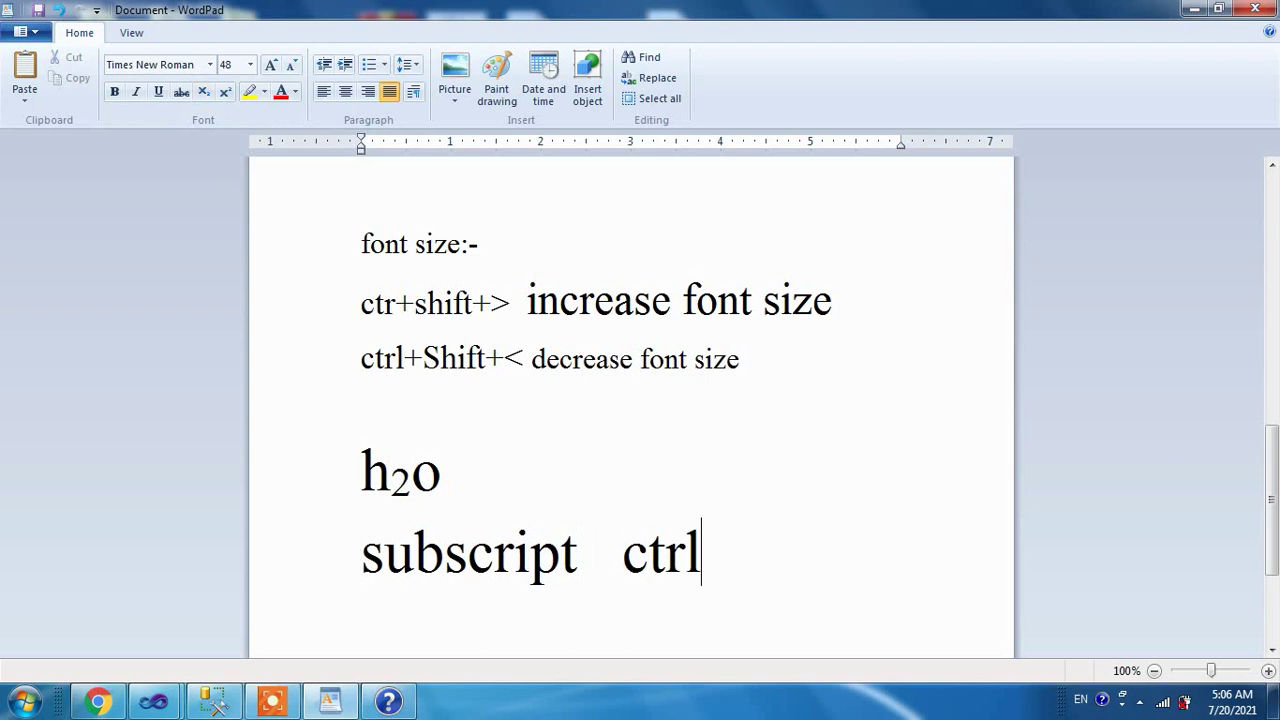
{"action": "type", "text": "+="}
Step: Leave a blank line below the subscript note and enter the formula "(a+b)2=a2+b2+2ab"
{"action": "key", "text": "Return"}
{"action": "key", "text": "Return"}
{"action": "type", "text": "a"}
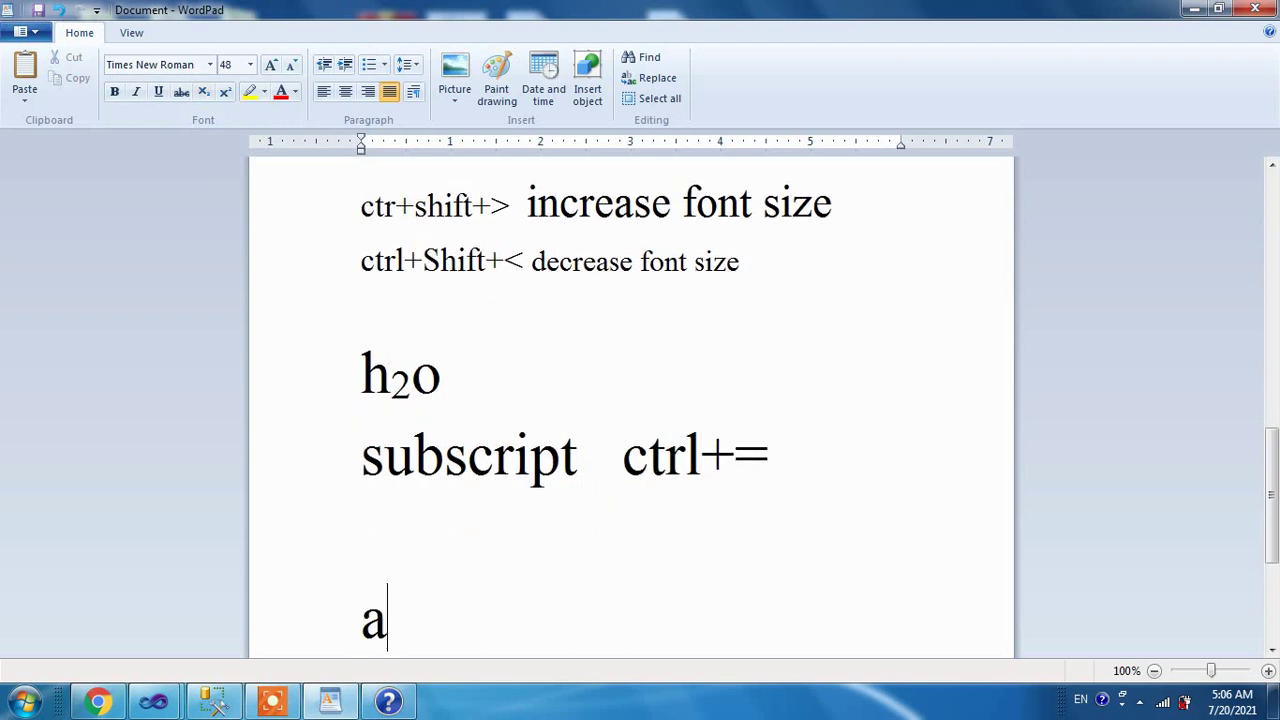
{"action": "key", "text": "BackSpace"}
{"action": "type", "text": "(a)bv"}
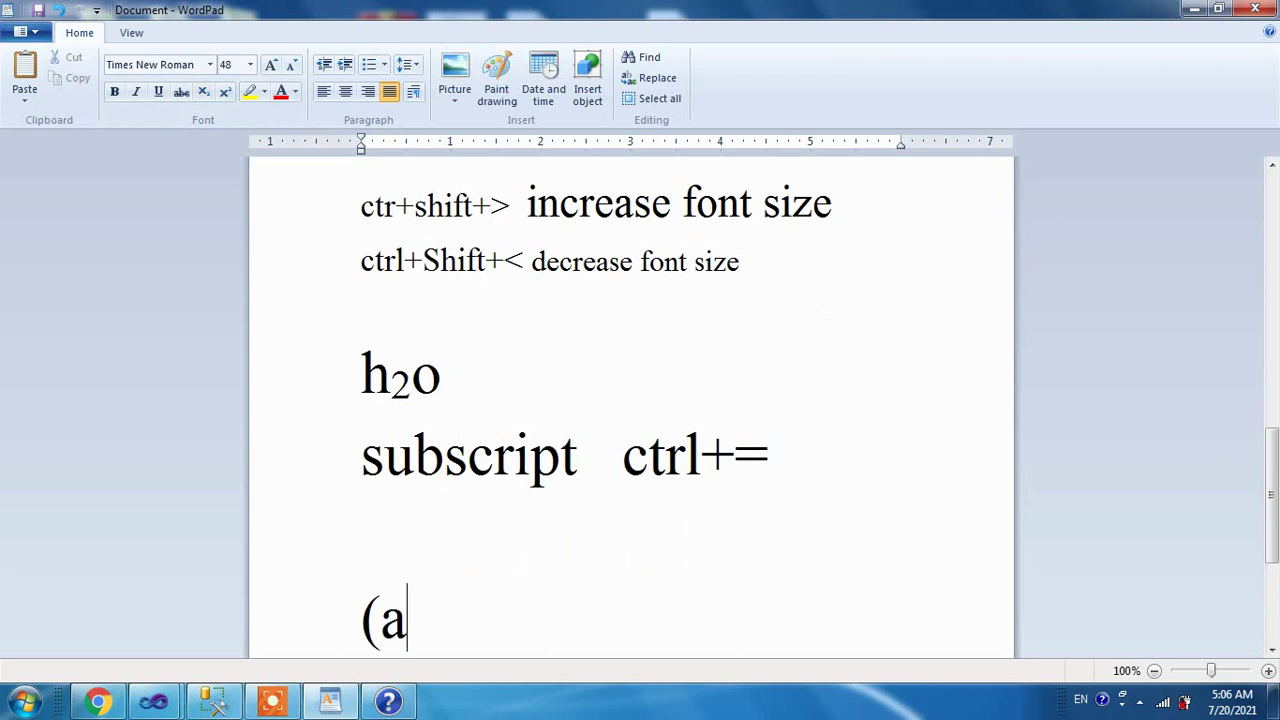
{"action": "key", "text": "BackSpace"}
{"action": "key", "text": "BackSpace"}
{"action": "key", "text": "BackSpace"}
{"action": "type", "text": "+b)2"}
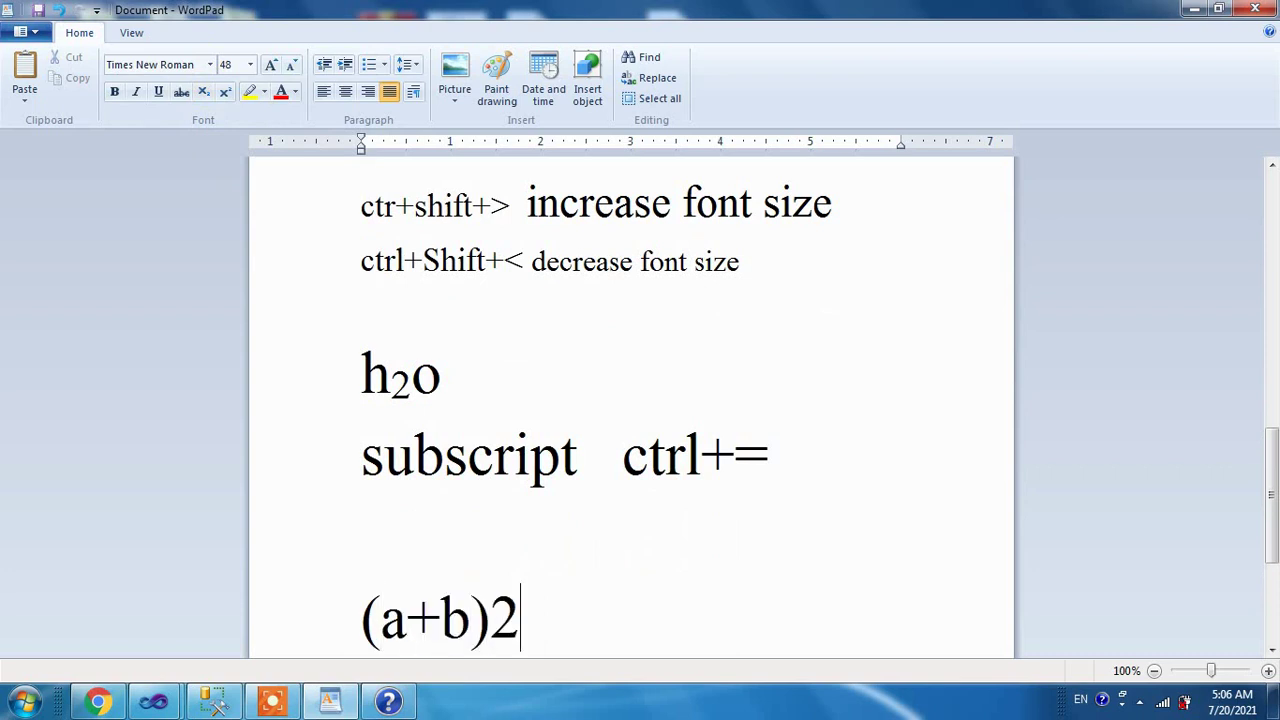
{"action": "type", "text": "=a2+"}
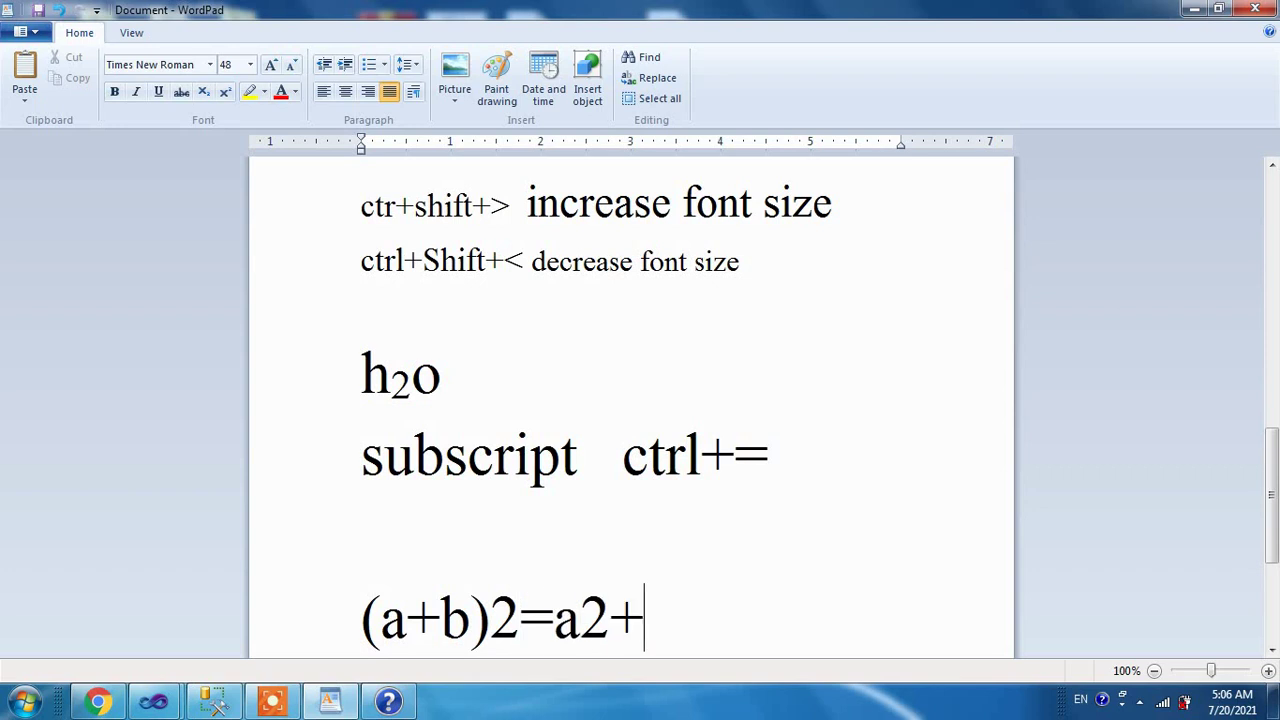
{"action": "type", "text": "b2+2ab"}
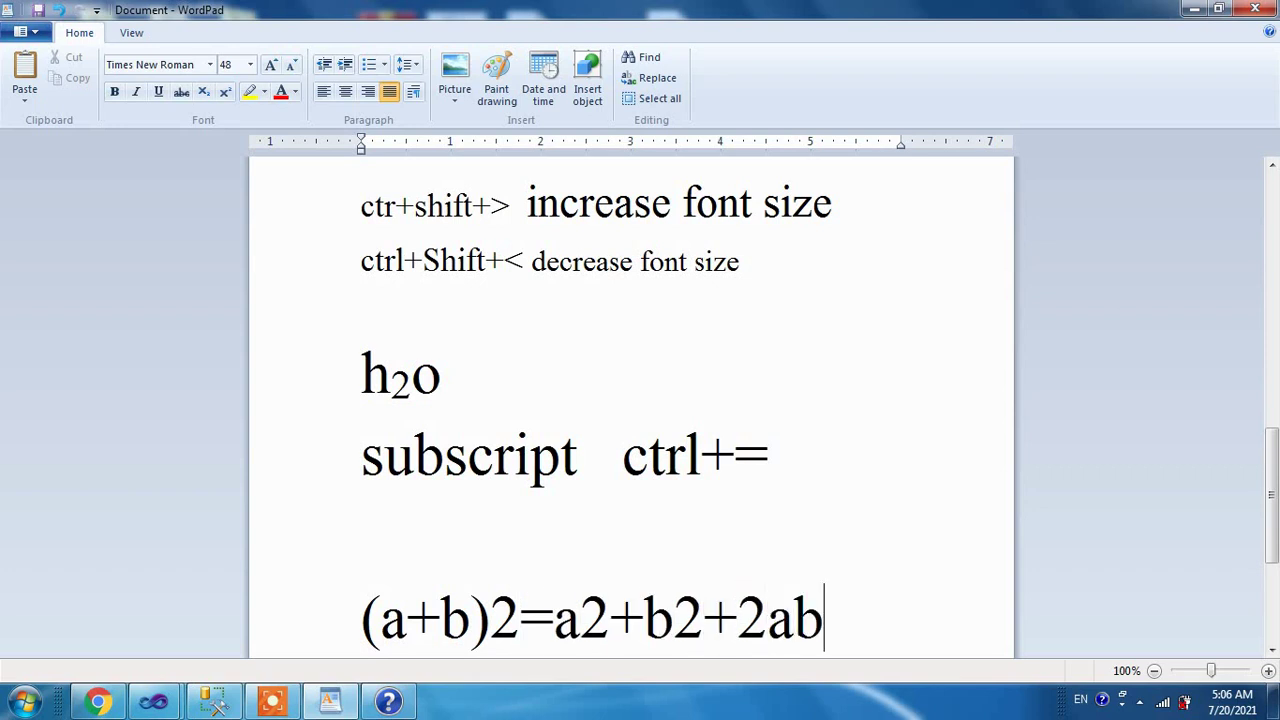
Step: Superscript the 2 after "(a+b)", remove the superscript, and apply it again
{"action": "left_click_drag", "start_coordinate": [518, 610], "coordinate": [470, 612]}
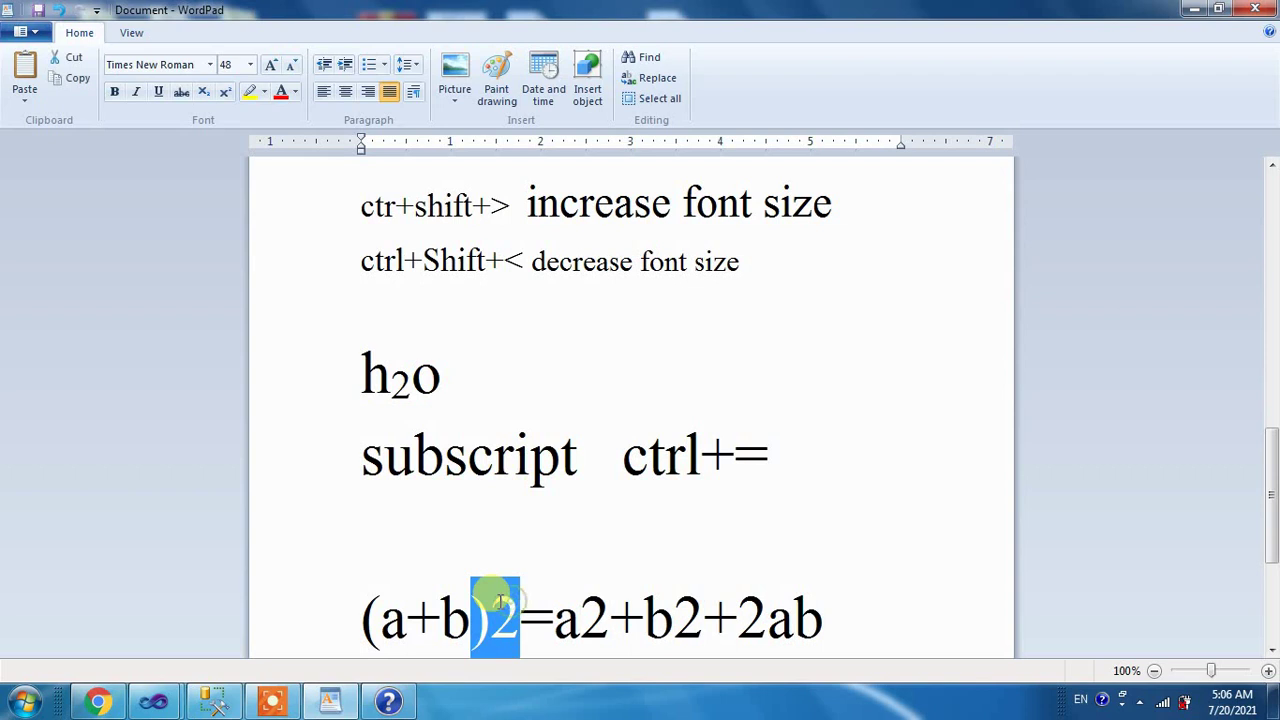
{"action": "left_click", "coordinate": [497, 616]}
{"action": "double_click", "coordinate": [497, 616]}
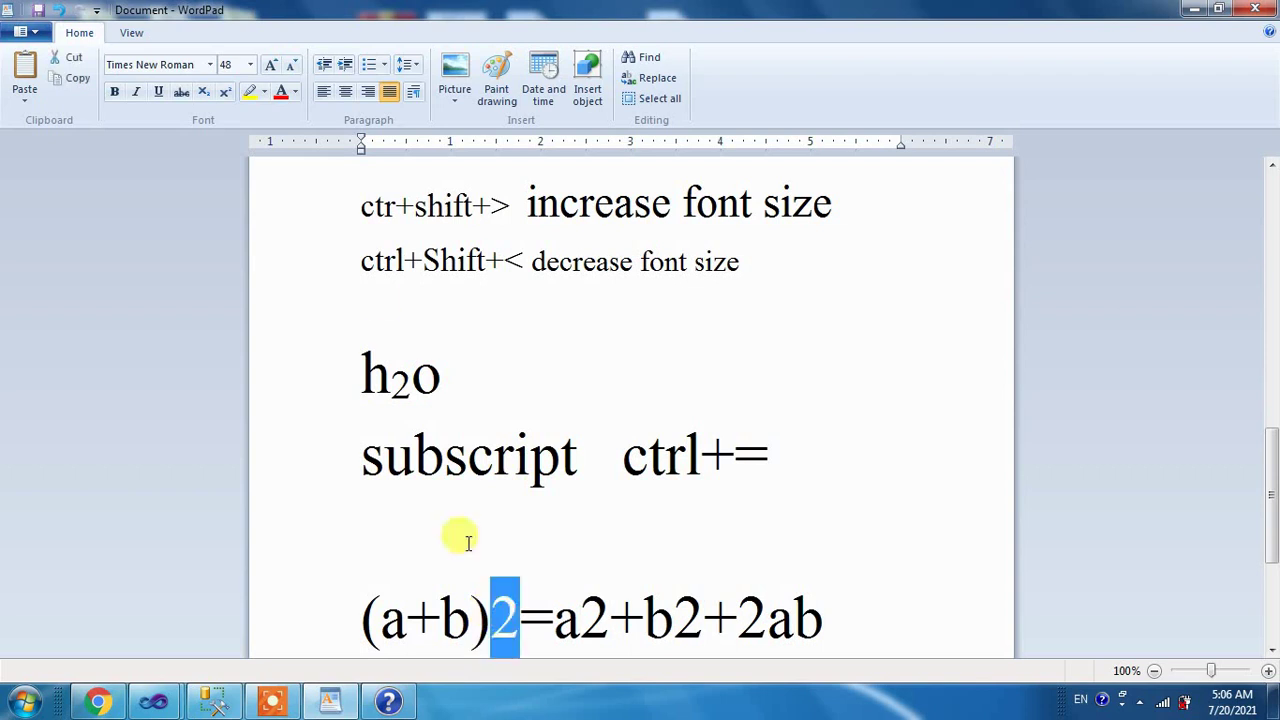
{"action": "left_click", "coordinate": [227, 94]}
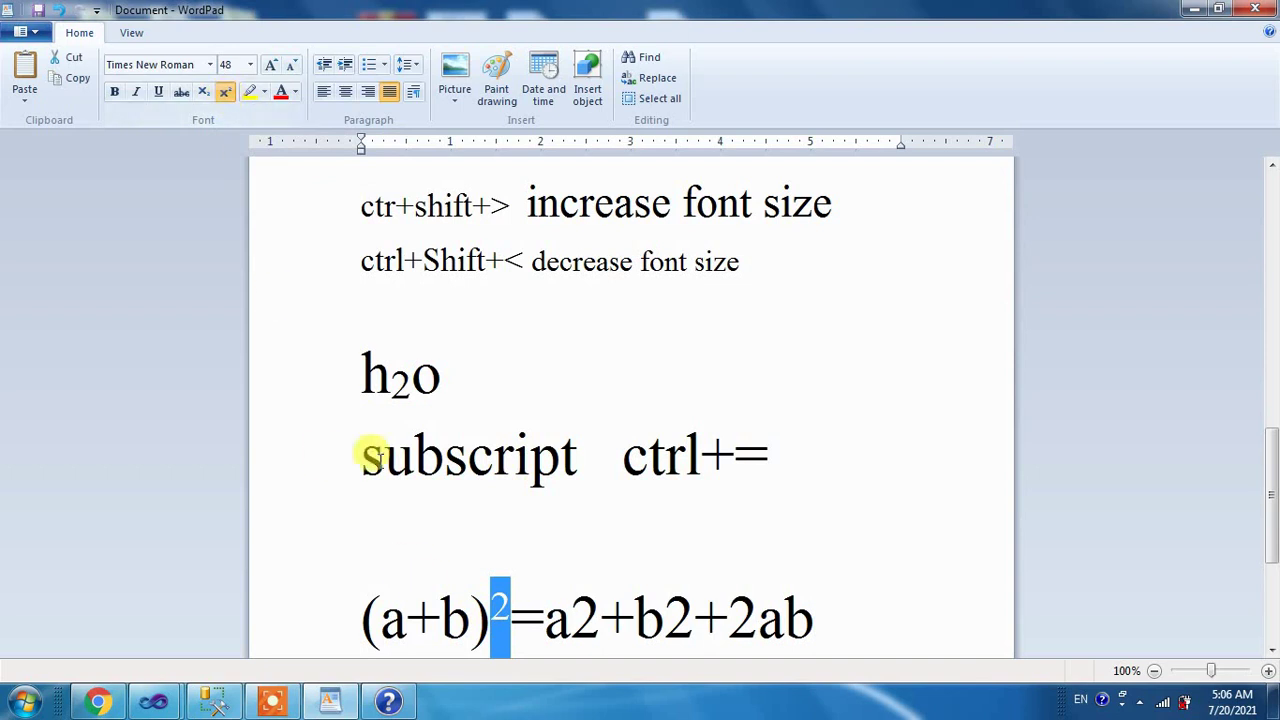
{"action": "left_click", "coordinate": [225, 94]}
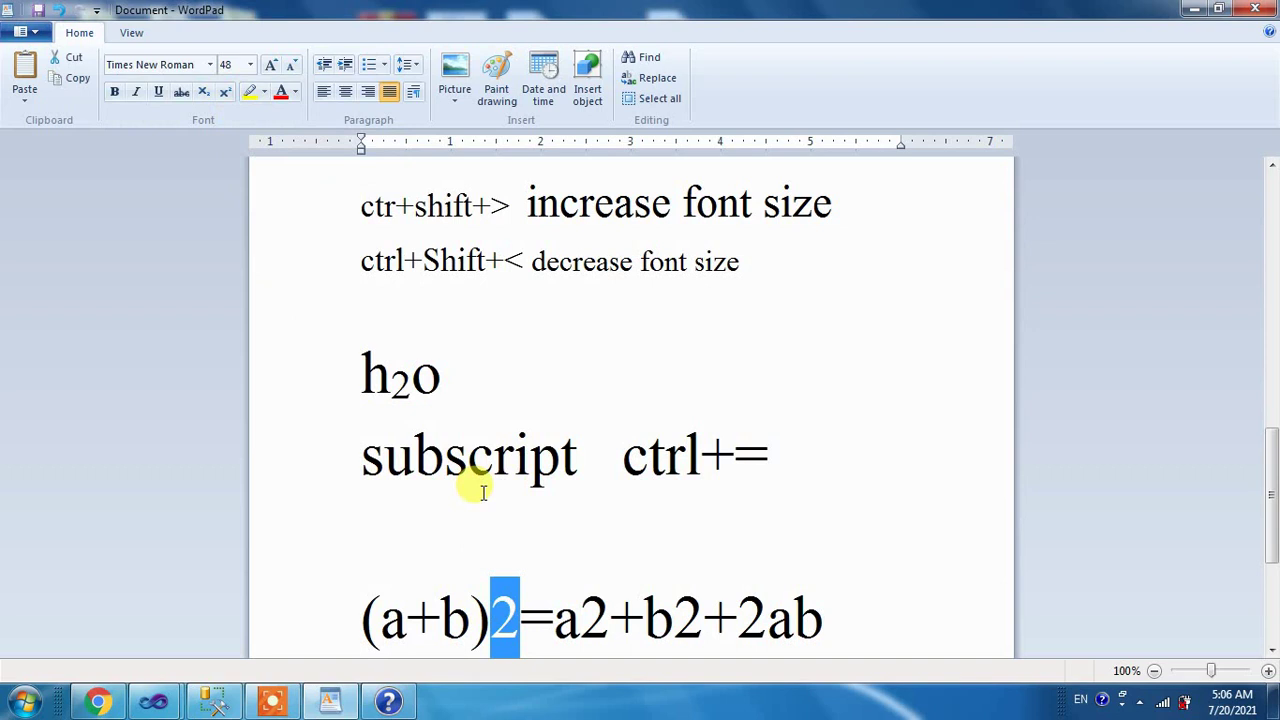
{"action": "key", "text": "ctrl+shift+equal"}
Step: Superscript the 2 after a and the 2 after b on the formula's other side, and clear the selection
{"action": "left_click_drag", "start_coordinate": [566, 616], "coordinate": [592, 640]}
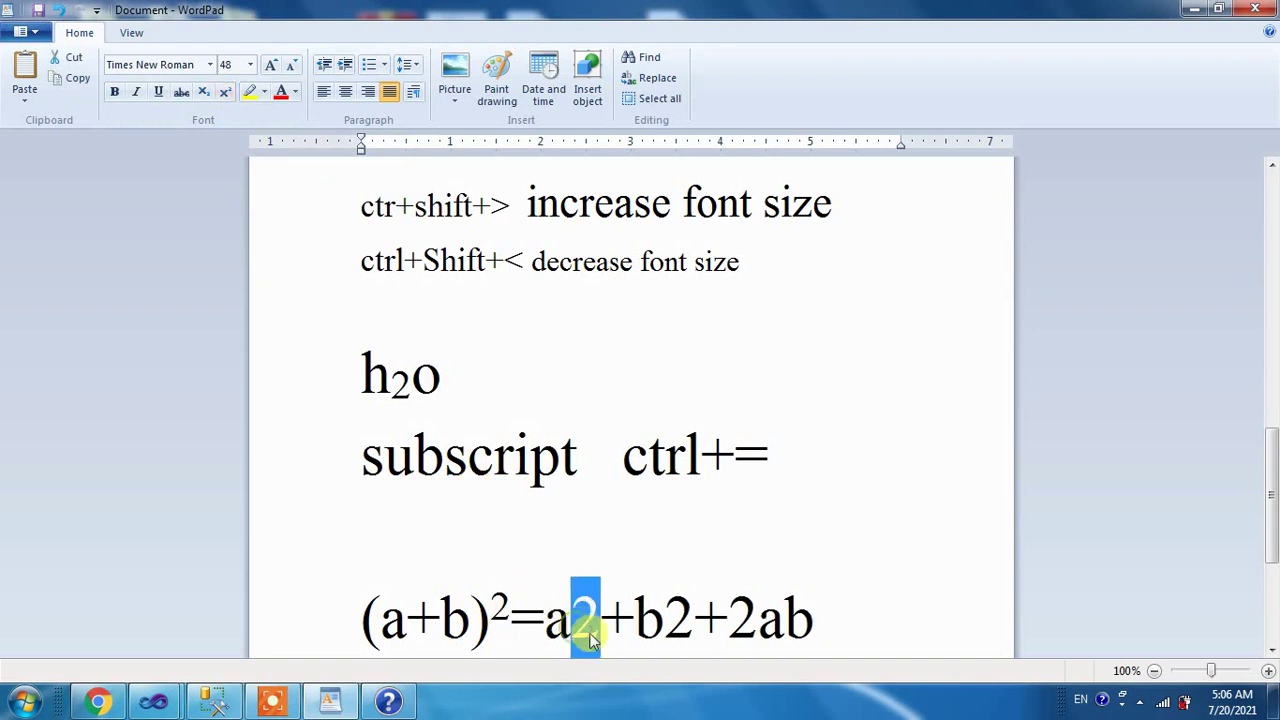
{"action": "key", "text": "ctrl+shift+equal"}
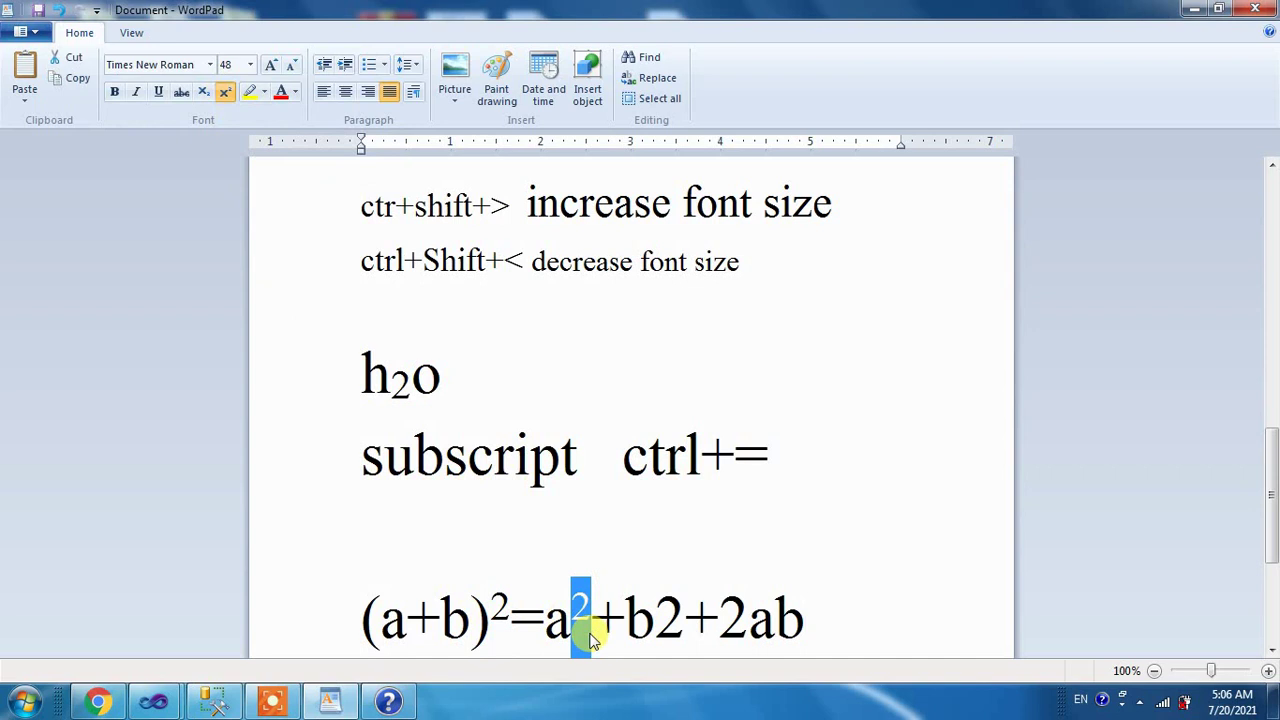
{"action": "left_click_drag", "start_coordinate": [656, 612], "coordinate": [683, 625]}
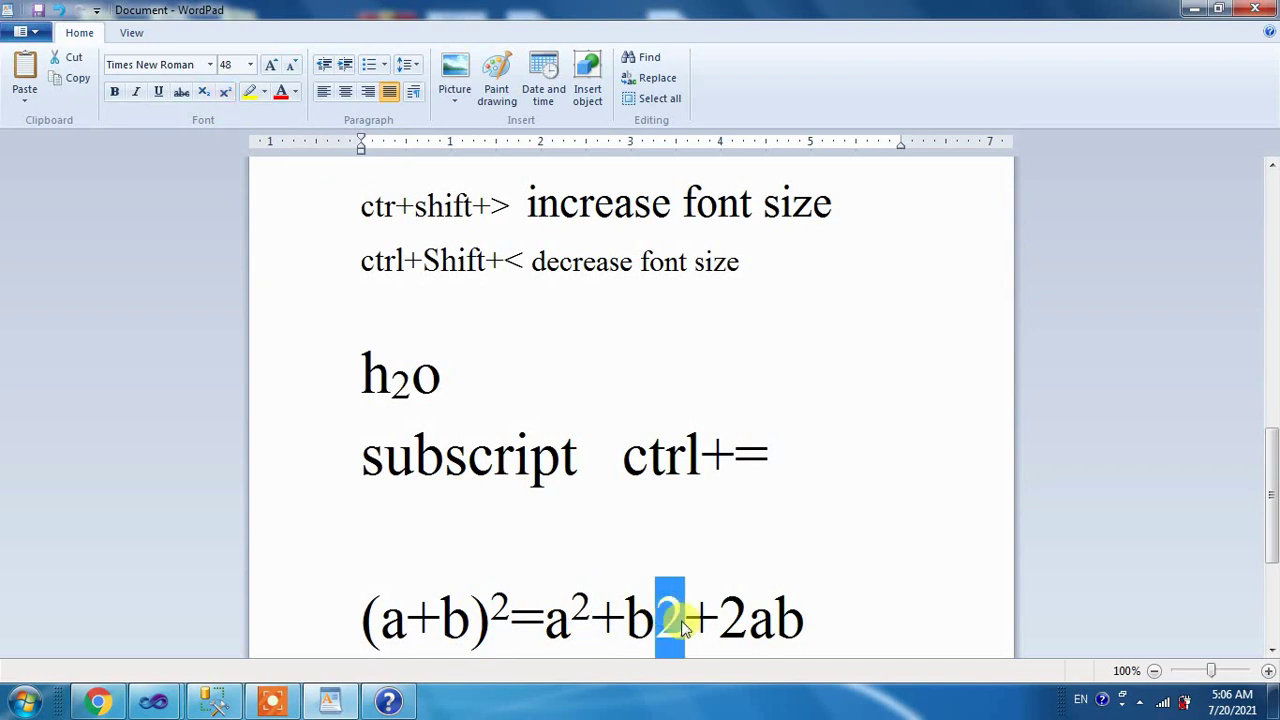
{"action": "key", "text": "ctrl+shift+equal"}
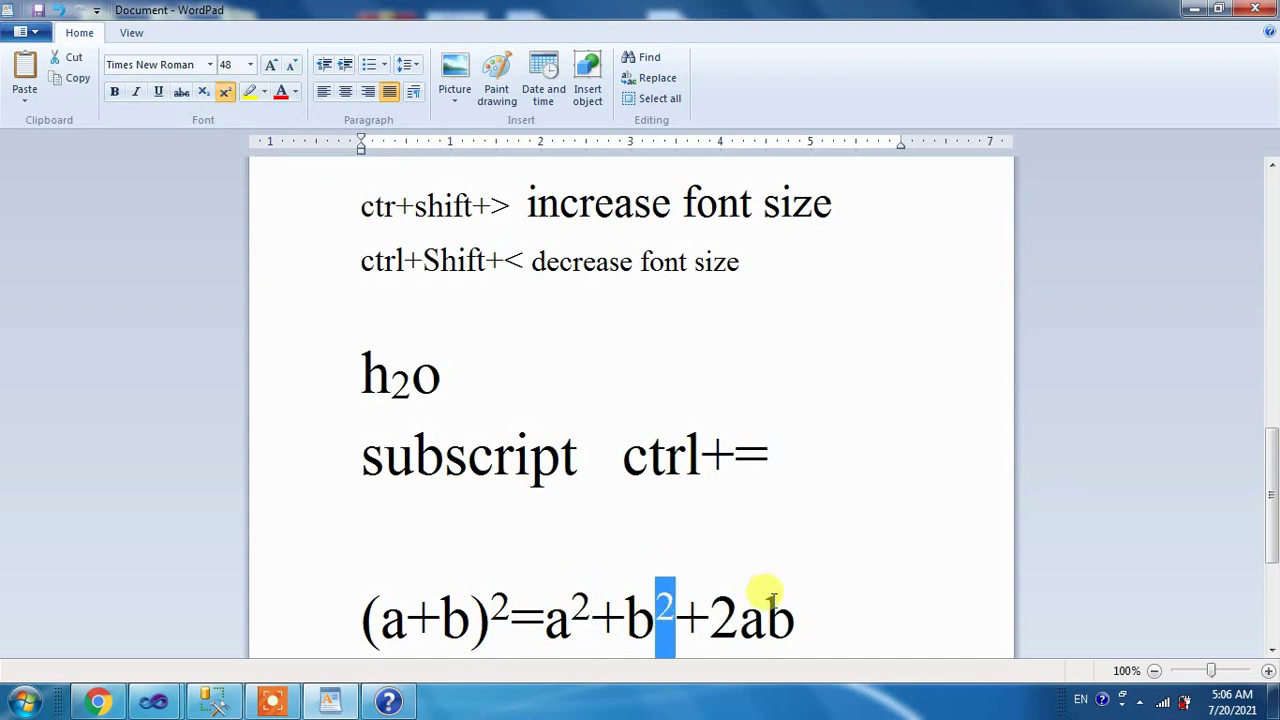
{"action": "left_click", "coordinate": [808, 606]}
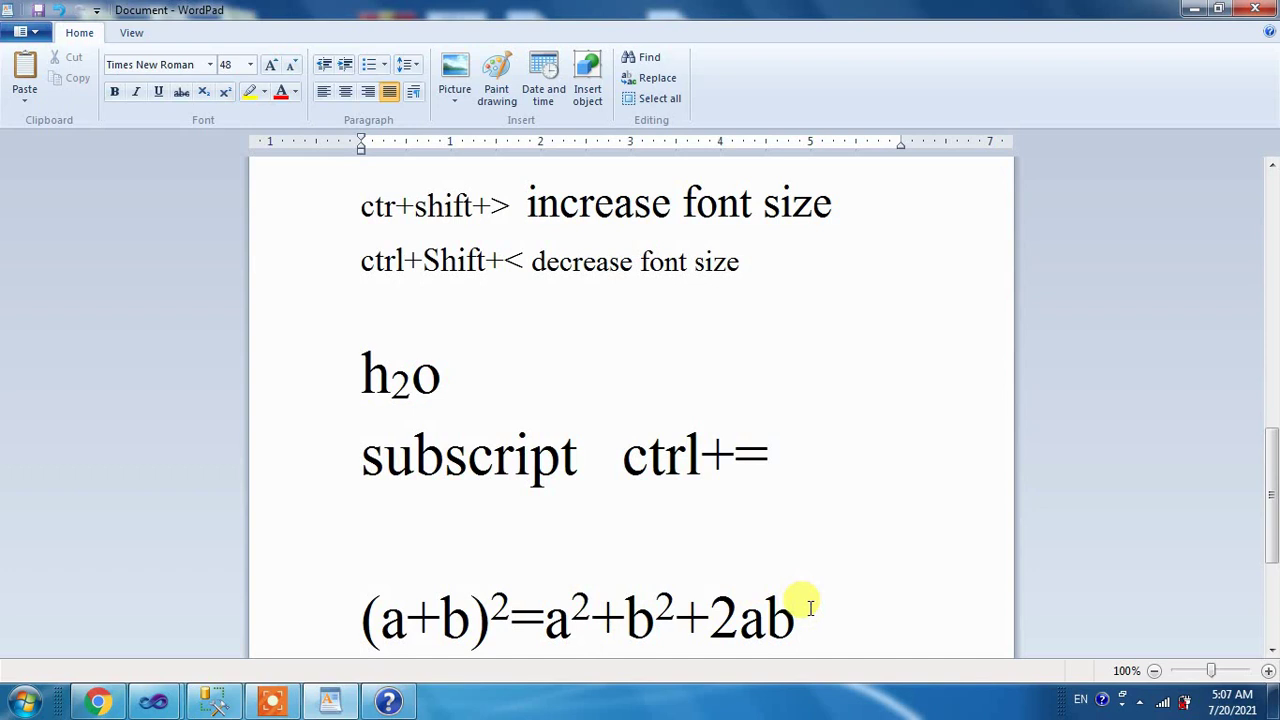
Step: Add the superscript shortcut "ctrl+shift++" on a new line below the formula
{"action": "key", "text": "Return"}
{"action": "type", "text": "ctrl+soif"}
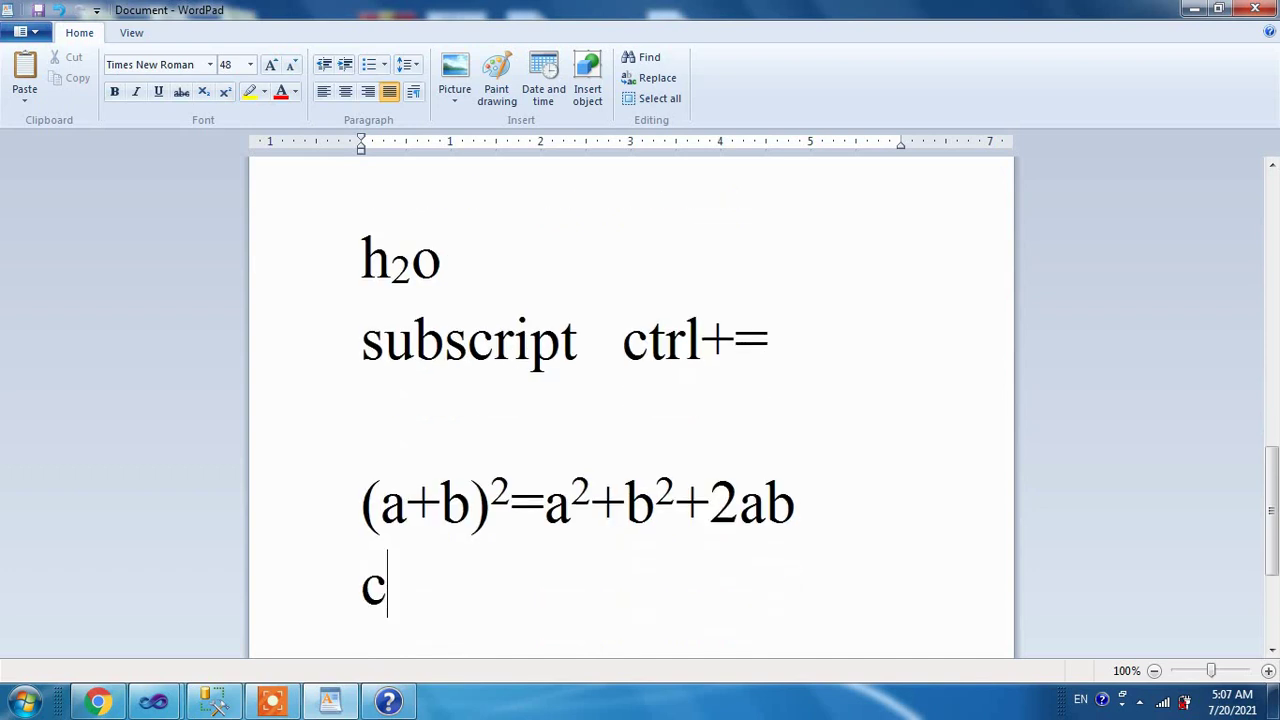
{"action": "key", "text": "BackSpace"}
{"action": "key", "text": "BackSpace"}
{"action": "key", "text": "BackSpace"}
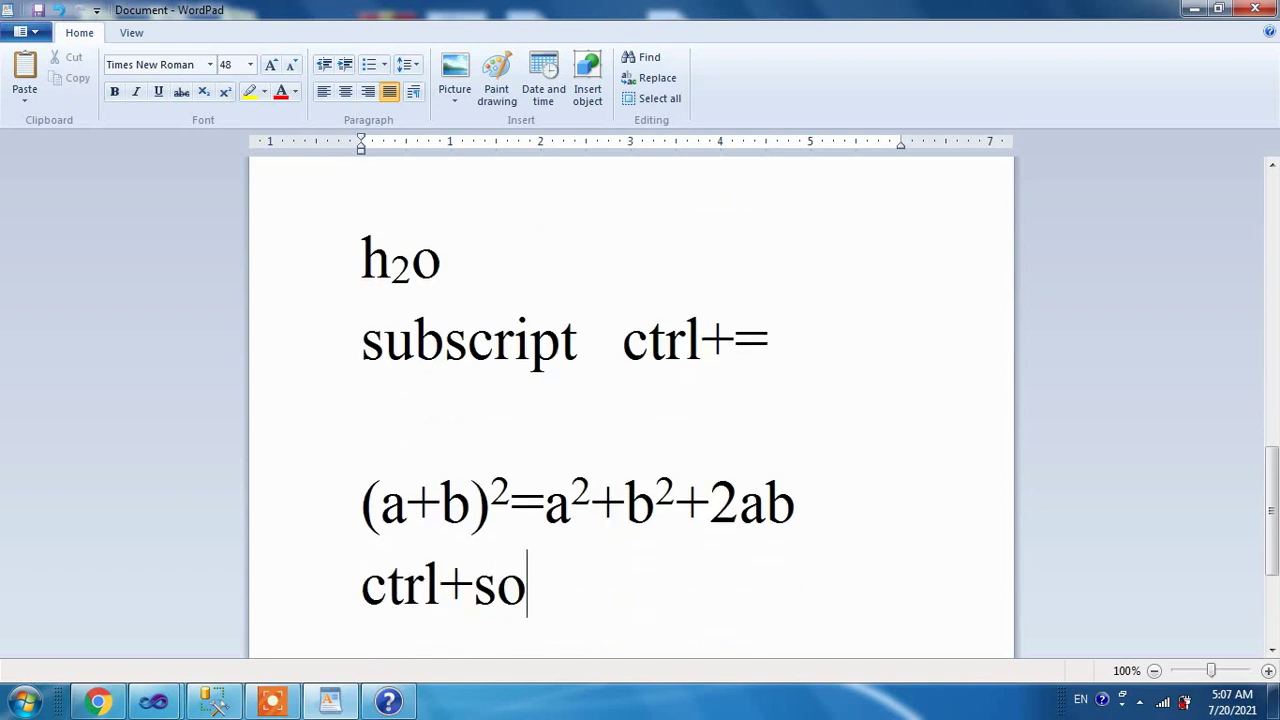
{"action": "type", "text": "hift+"}
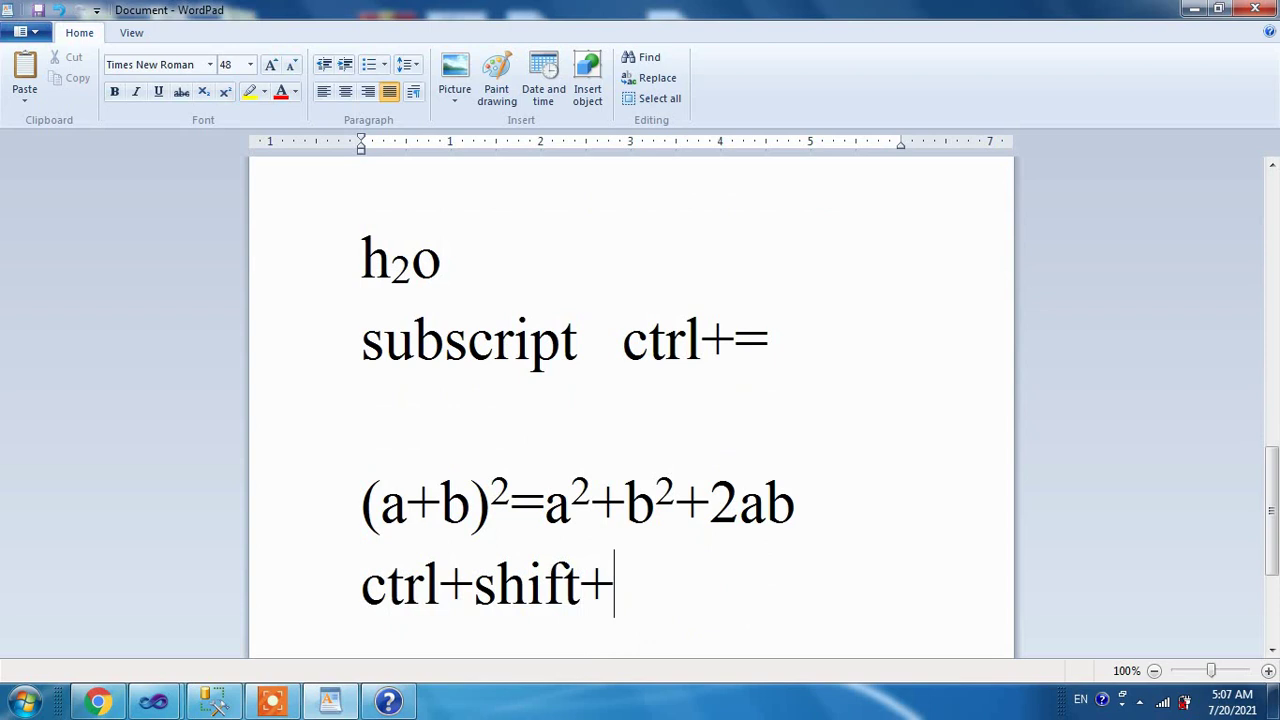
{"action": "type", "text": "+"}
Step: Enter "a2" on a new line below "ctrl+shift++" and superscript its 2
{"action": "scroll", "coordinate": [863, 634], "scroll_direction": "up", "scroll_amount": 5}
{"action": "scroll", "coordinate": [737, 591], "scroll_direction": "down", "scroll_amount": 4}
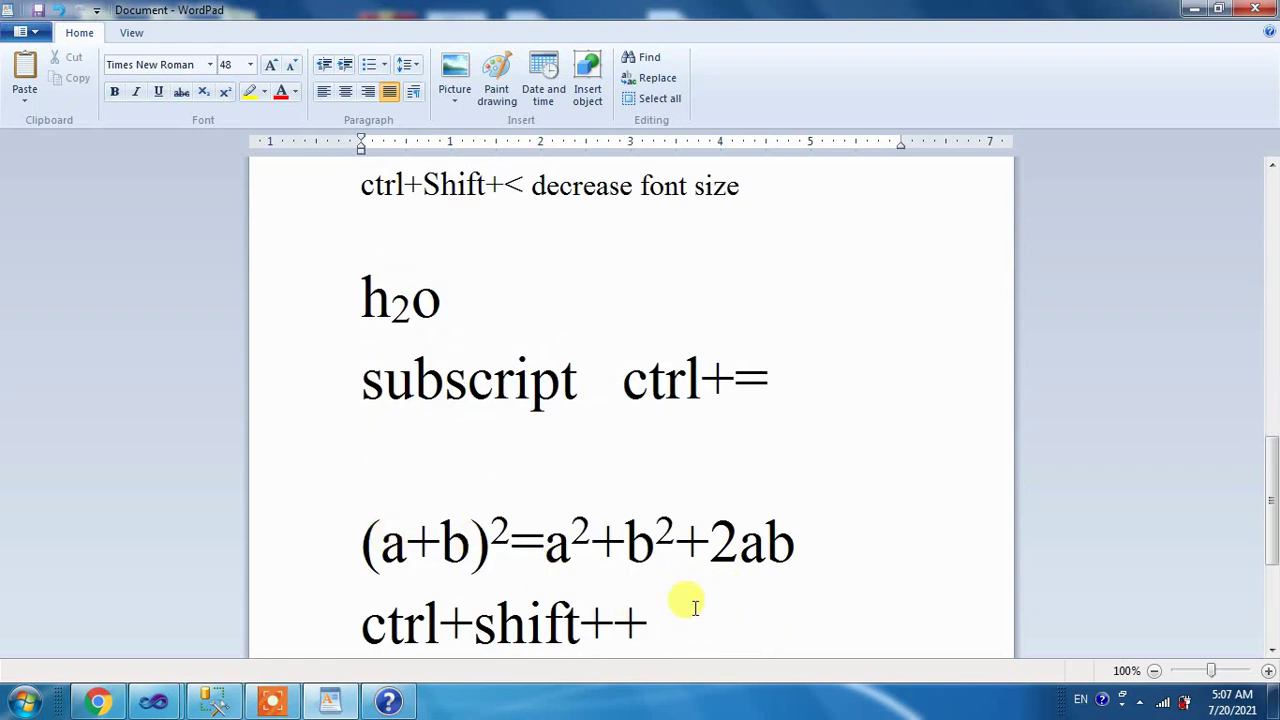
{"action": "key", "text": "Return"}
{"action": "type", "text": "a2"}
{"action": "key", "text": "shift+Left"}
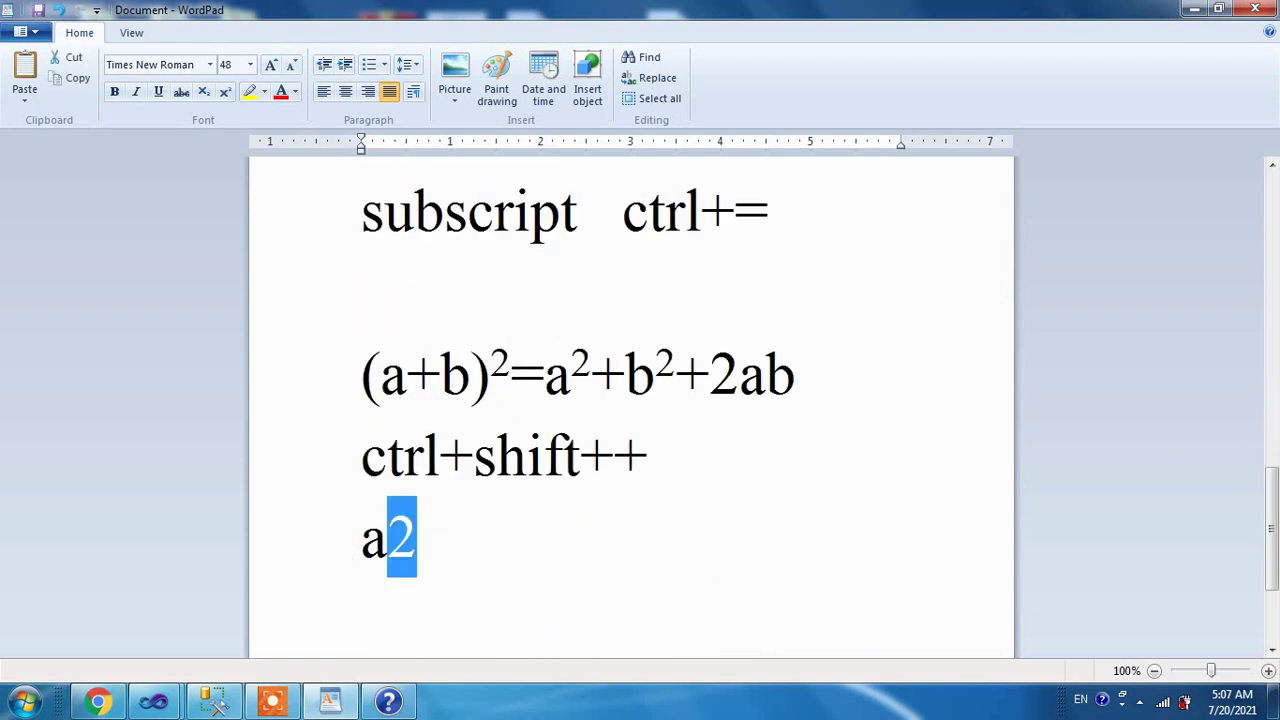
{"action": "key", "text": "ctrl+shift+plus"}
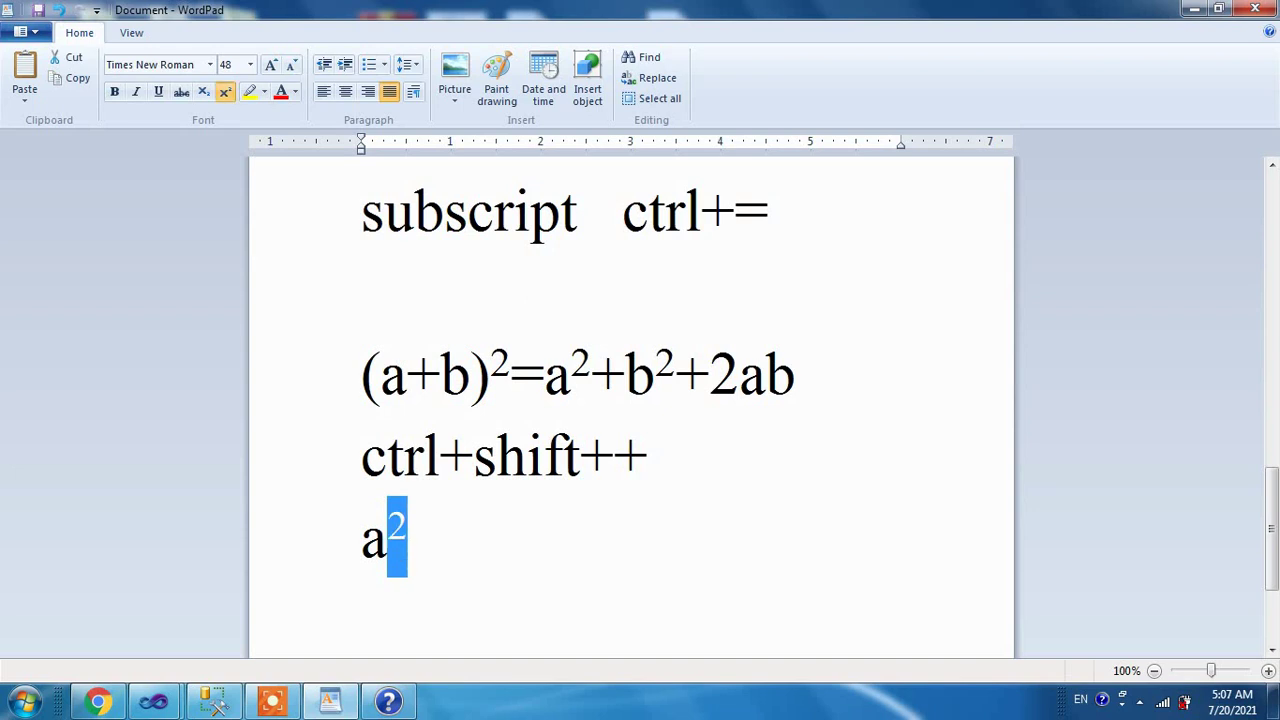
Step: Enlarge the whole "a2" expression on the last line to font size 120 in increments
{"action": "key", "text": "Right"}
{"action": "key", "text": "shift+Left"}
{"action": "key", "text": "shift+Left"}
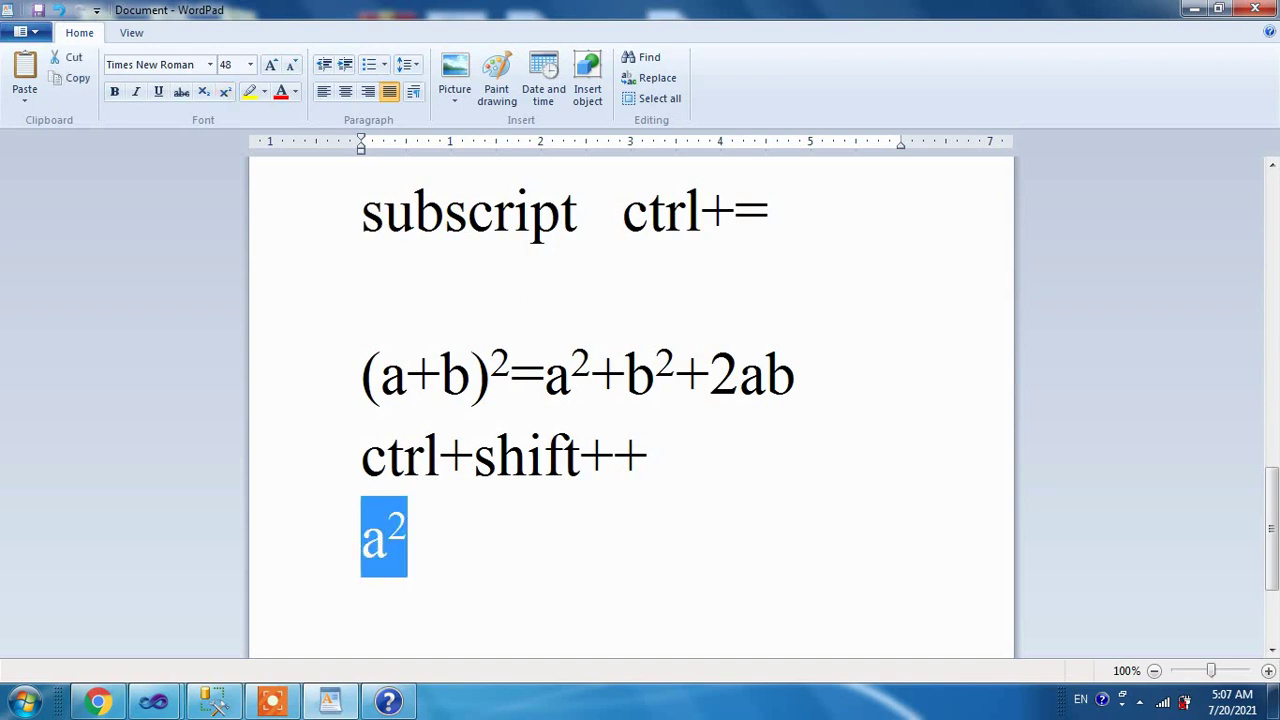
{"action": "key", "text": "ctrl+shift+period"}
{"action": "key", "text": "ctrl+shift+period"}
{"action": "key", "text": "ctrl+shift+period"}
{"action": "key", "text": "ctrl+shift+period"}
{"action": "key", "text": "ctrl+shift+period"}
{"action": "key", "text": "ctrl+shift+period"}
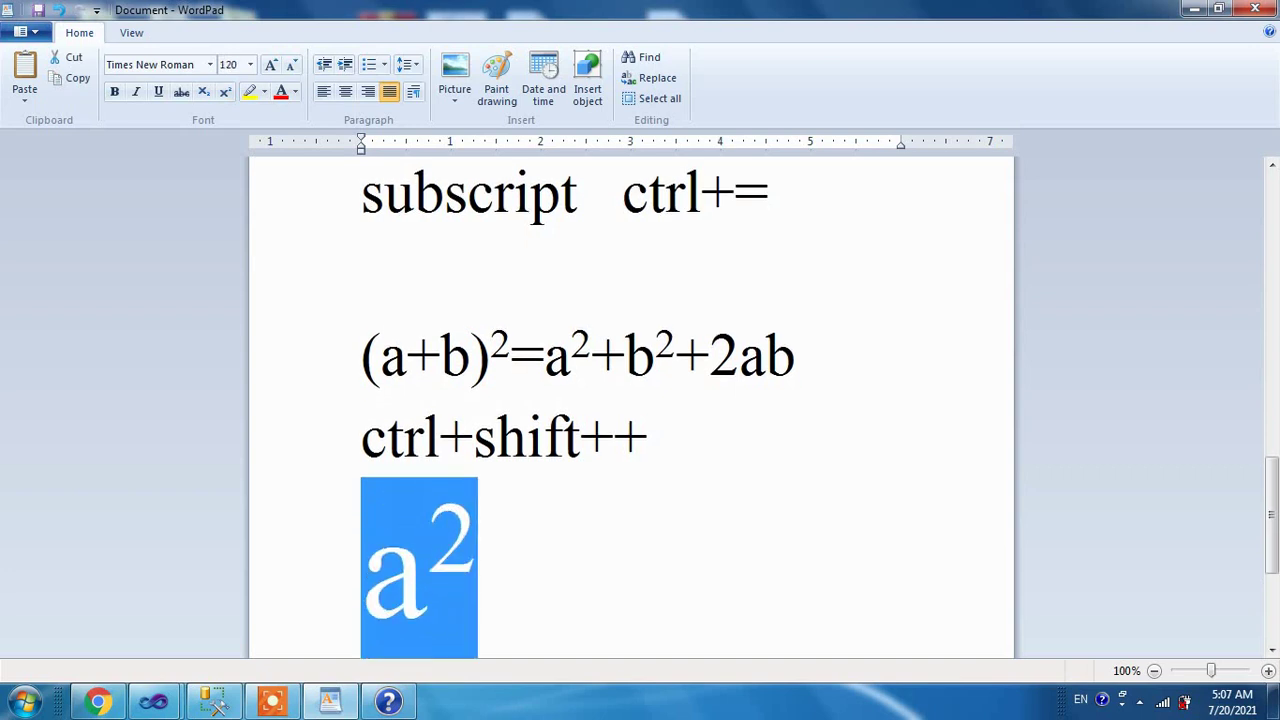
Step: Shrink the "a2" expression to font size 48 in increments and clear the selection
{"action": "key", "text": "ctrl+shift+comma"}
{"action": "key", "text": "ctrl+shift+comma"}
{"action": "key", "text": "ctrl+shift+comma"}
{"action": "key", "text": "ctrl+shift+comma"}
{"action": "key", "text": "ctrl+shift+comma"}
{"action": "key", "text": "ctrl+shift+comma"}
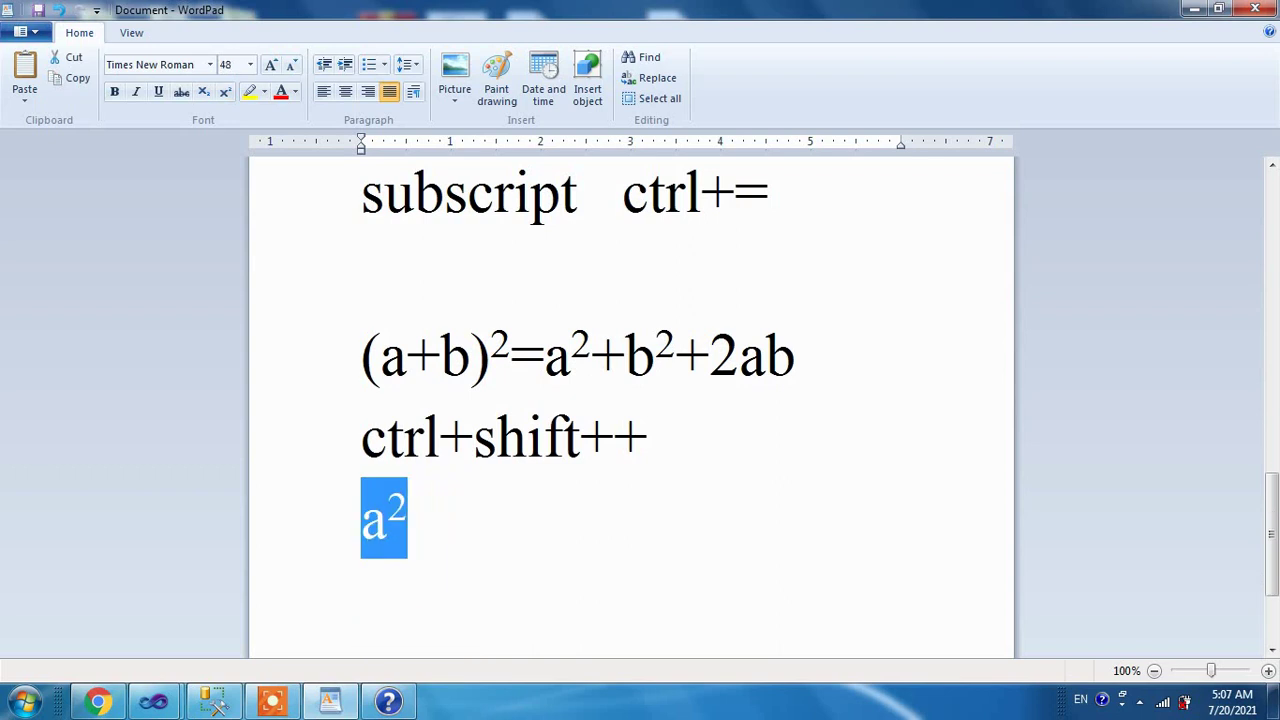
{"action": "left_click", "coordinate": [486, 568]}
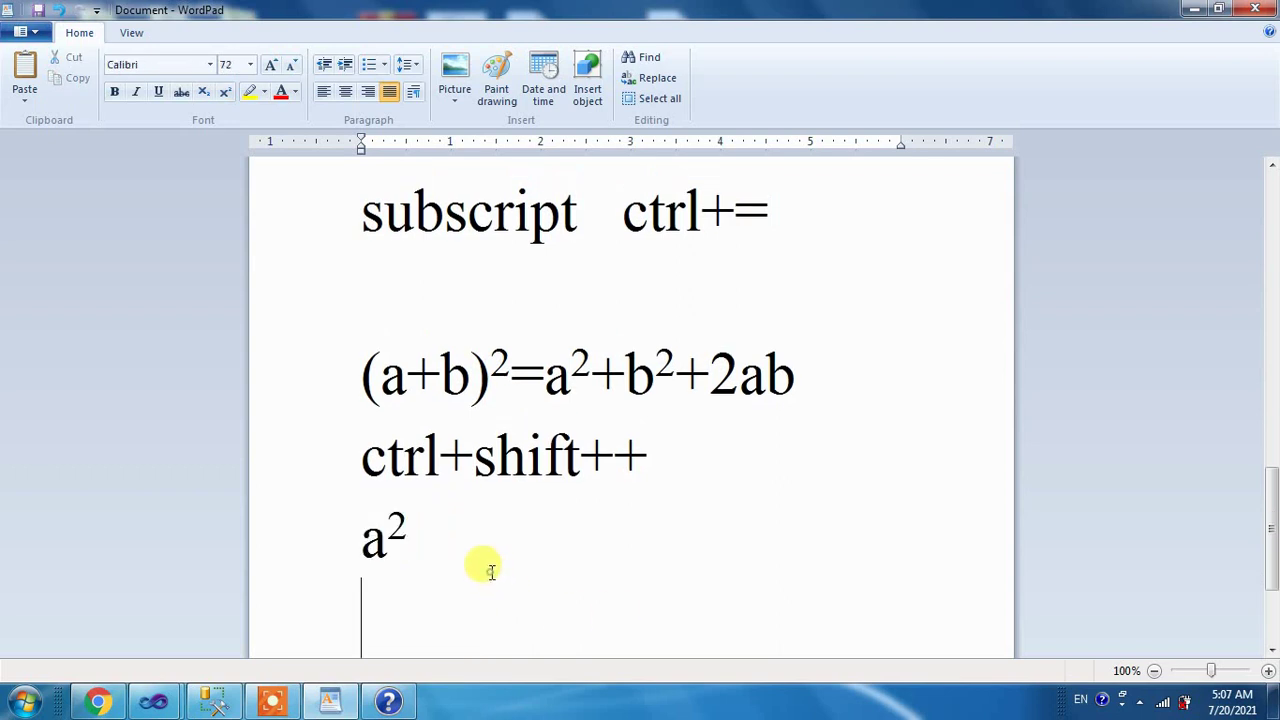
{"action": "left_click_drag", "start_coordinate": [440, 532], "coordinate": [340, 530]}
{"action": "left_click", "coordinate": [677, 552]}
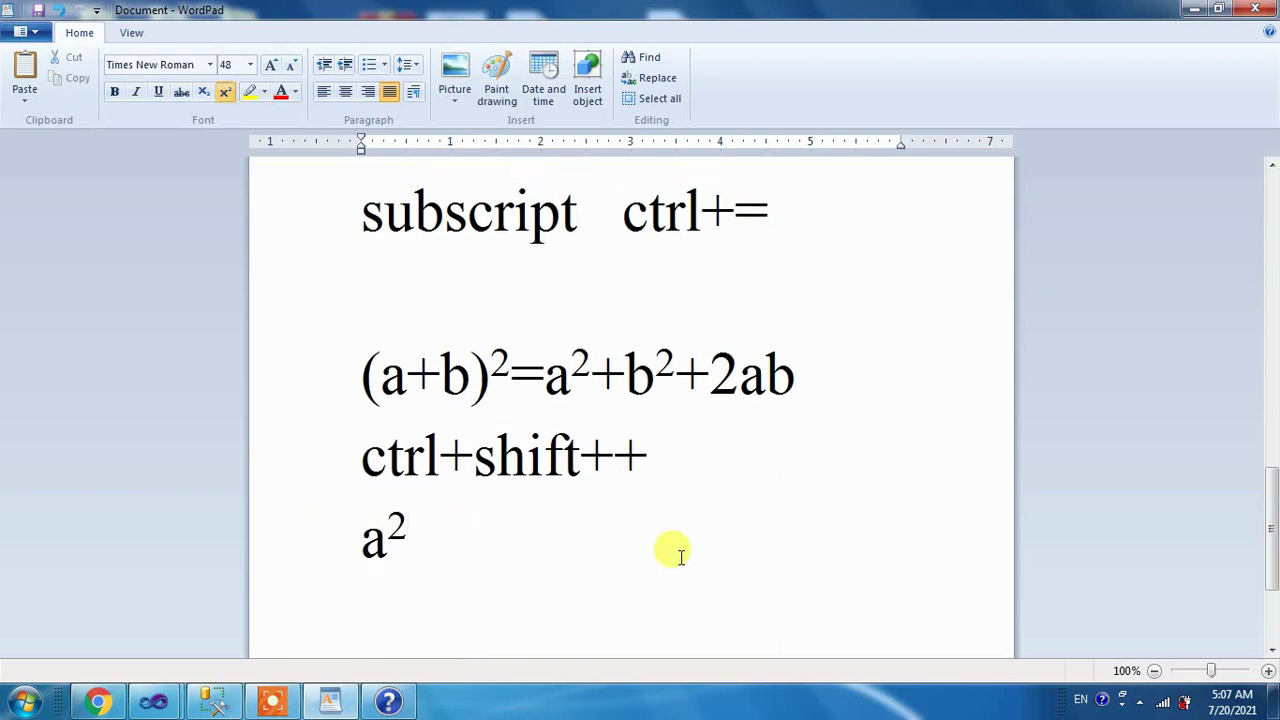
Step: Launch the On-Screen Keyboard by running "osk"
{"action": "key", "text": "super+r"}
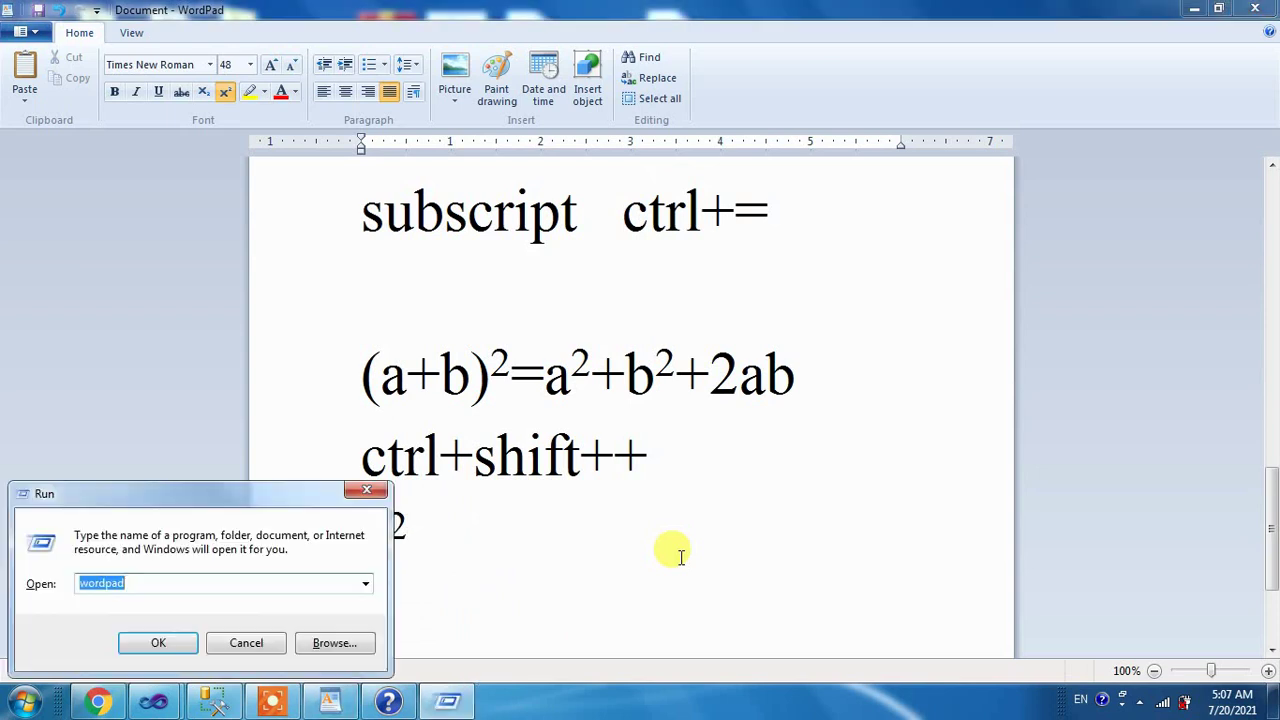
{"action": "type", "text": "osk"}
{"action": "key", "text": "Return"}
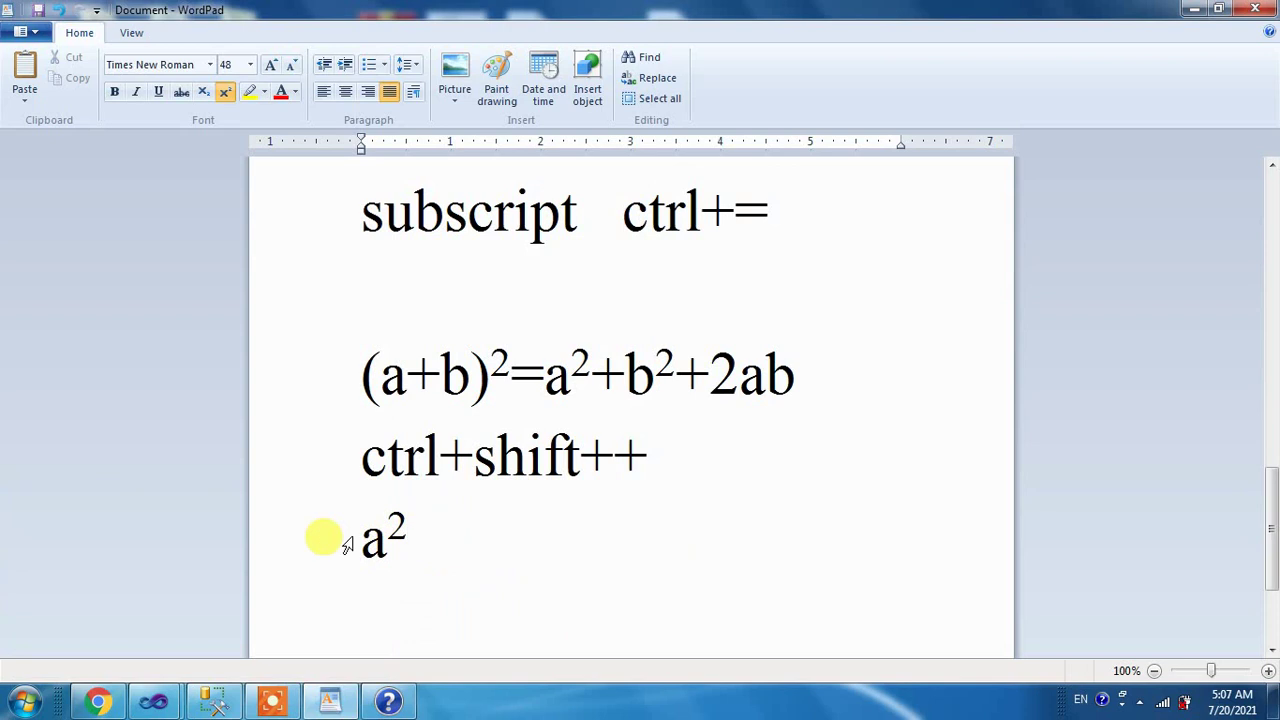
Step: Move the On-Screen Keyboard higher and use it to enlarge the "ctrl+shift++" line to font size 110
{"action": "left_click_drag", "start_coordinate": [362, 458], "coordinate": [663, 458]}
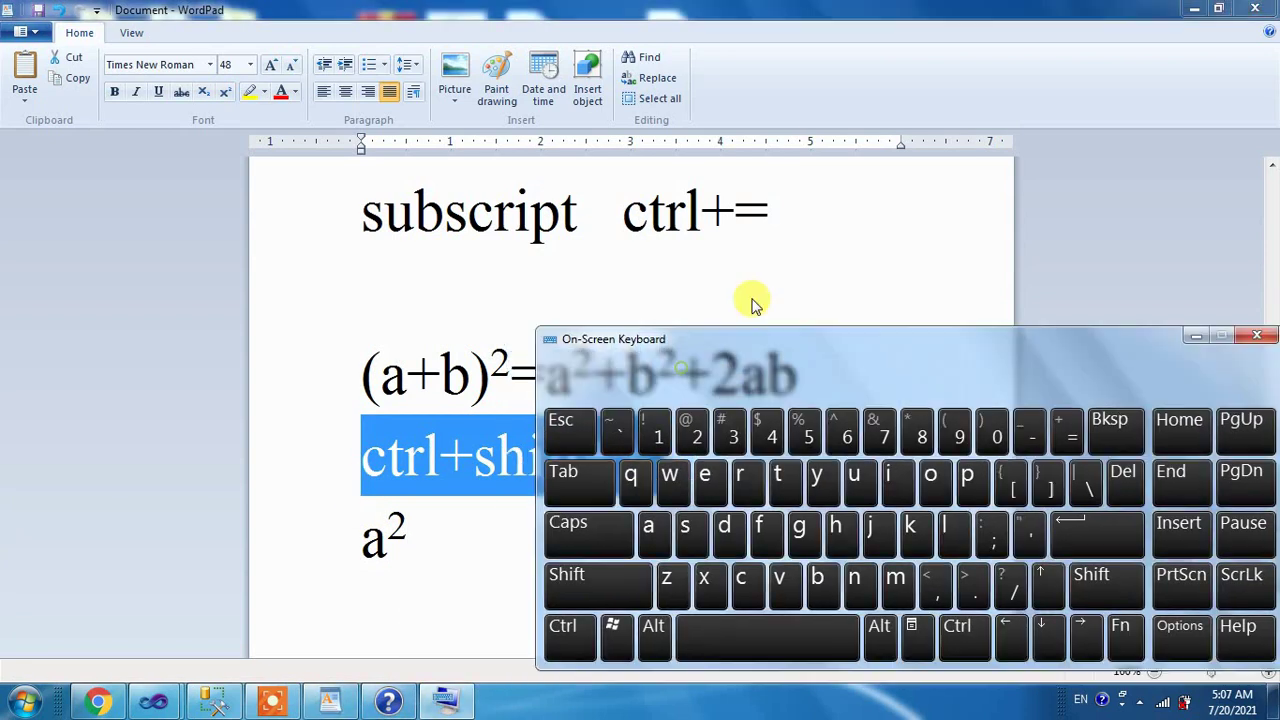
{"action": "left_click_drag", "start_coordinate": [711, 354], "coordinate": [718, 225]}
{"action": "key", "text": "ctrl"}
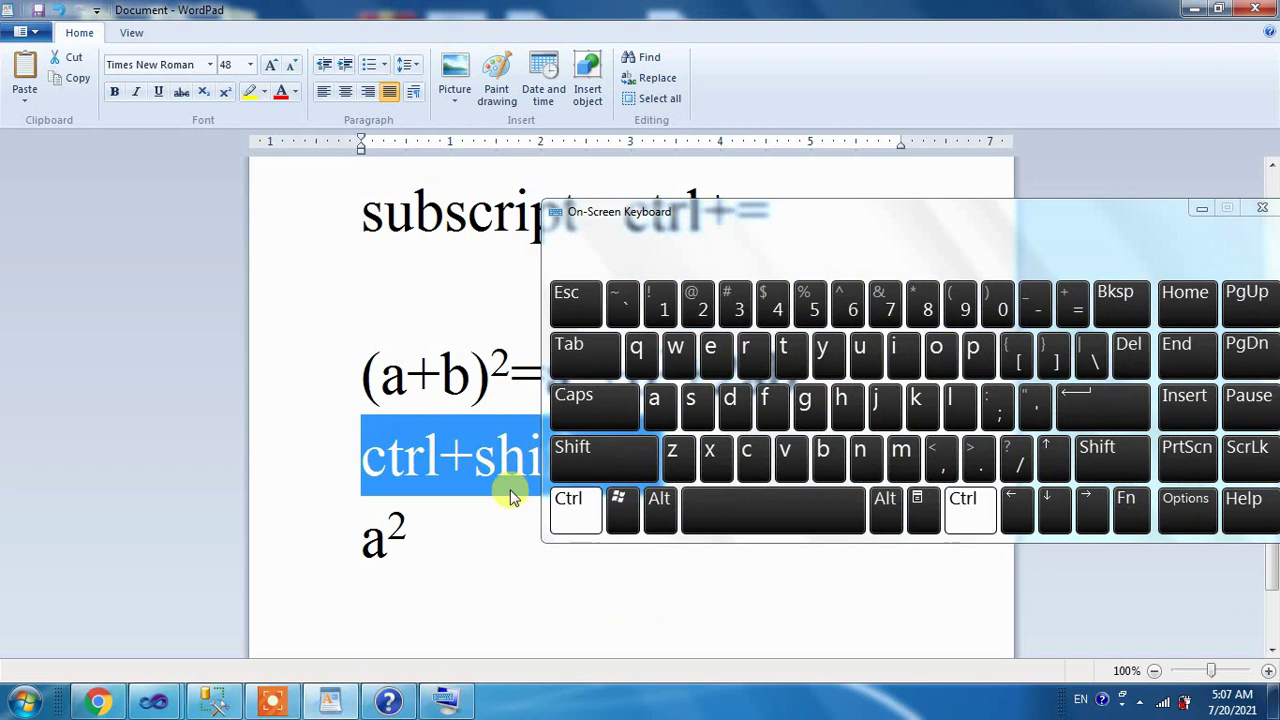
{"action": "key", "text": "shift"}
{"action": "left_click", "coordinate": [972, 458]}
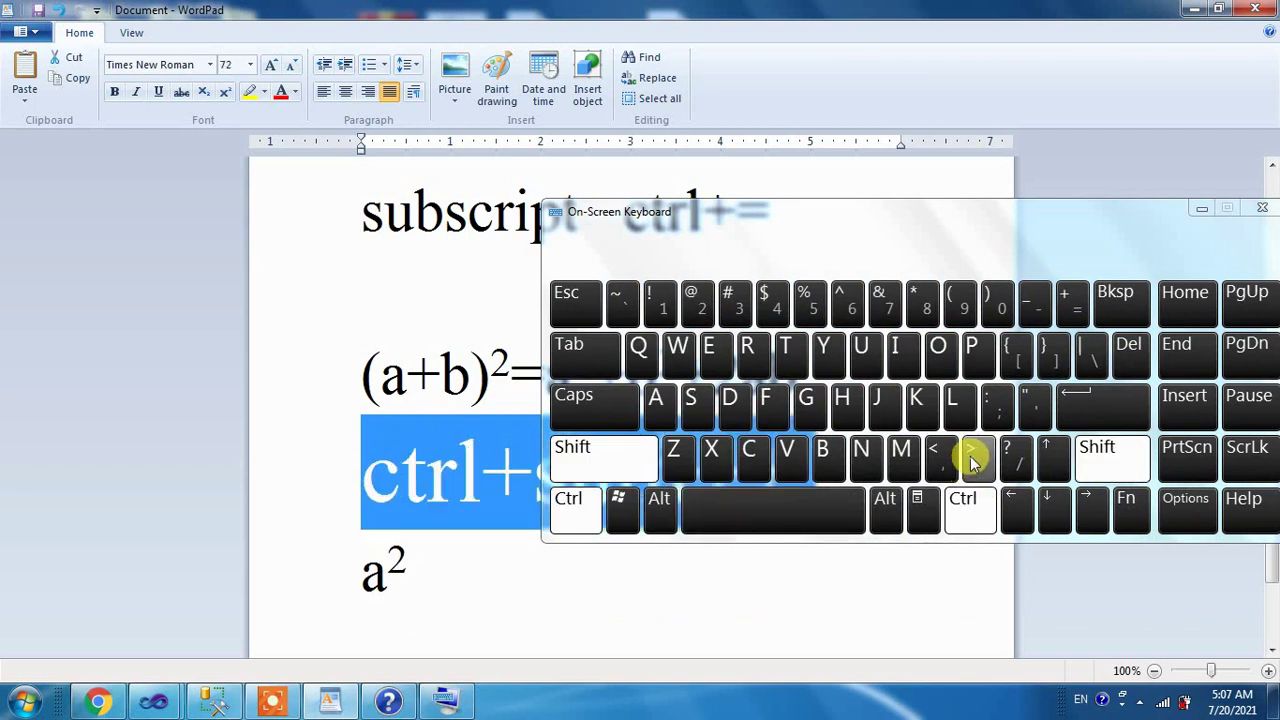
{"action": "left_click", "coordinate": [972, 458]}
{"action": "left_click", "coordinate": [972, 458]}
Step: Shrink the selected "ctrl+shift++" line to font size 22 in increments using the On-Screen Keyboard
{"action": "left_click", "coordinate": [944, 458]}
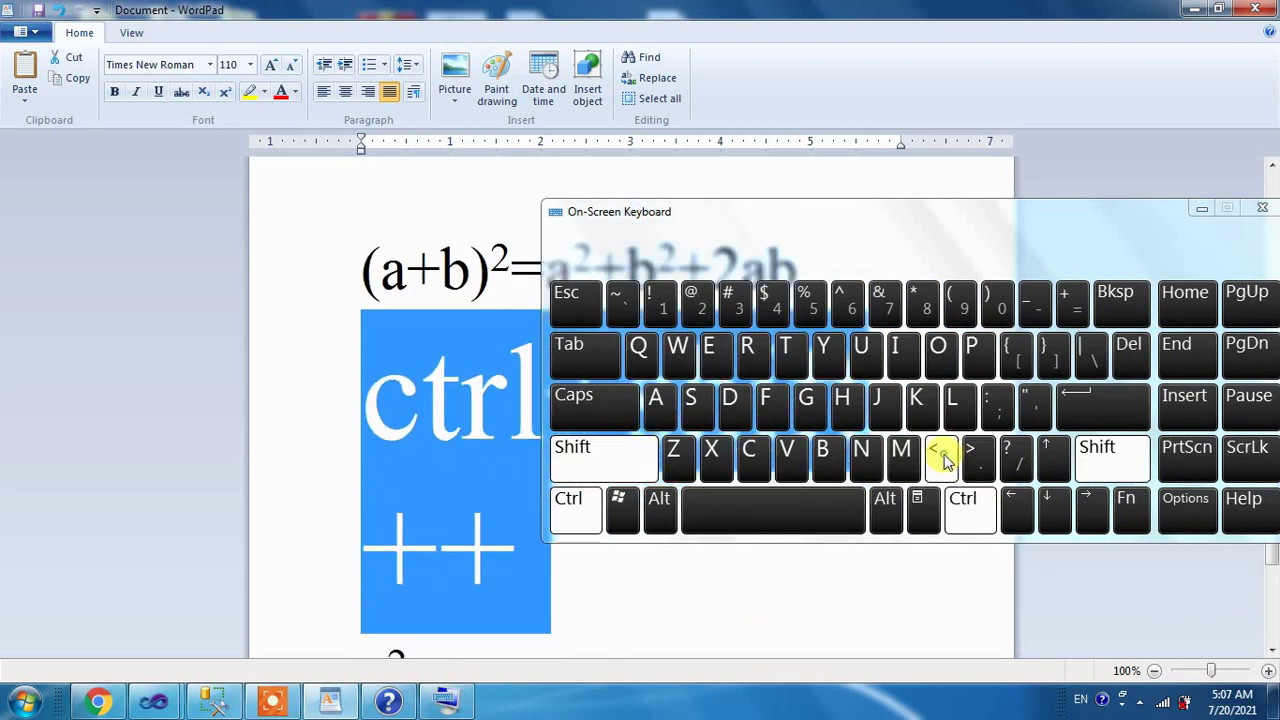
{"action": "left_click", "coordinate": [944, 458]}
{"action": "left_click", "coordinate": [944, 458]}
{"action": "left_click", "coordinate": [944, 458]}
{"action": "left_click", "coordinate": [944, 458]}
{"action": "left_click", "coordinate": [944, 458]}
{"action": "left_click", "coordinate": [944, 458]}
{"action": "left_click", "coordinate": [944, 458]}
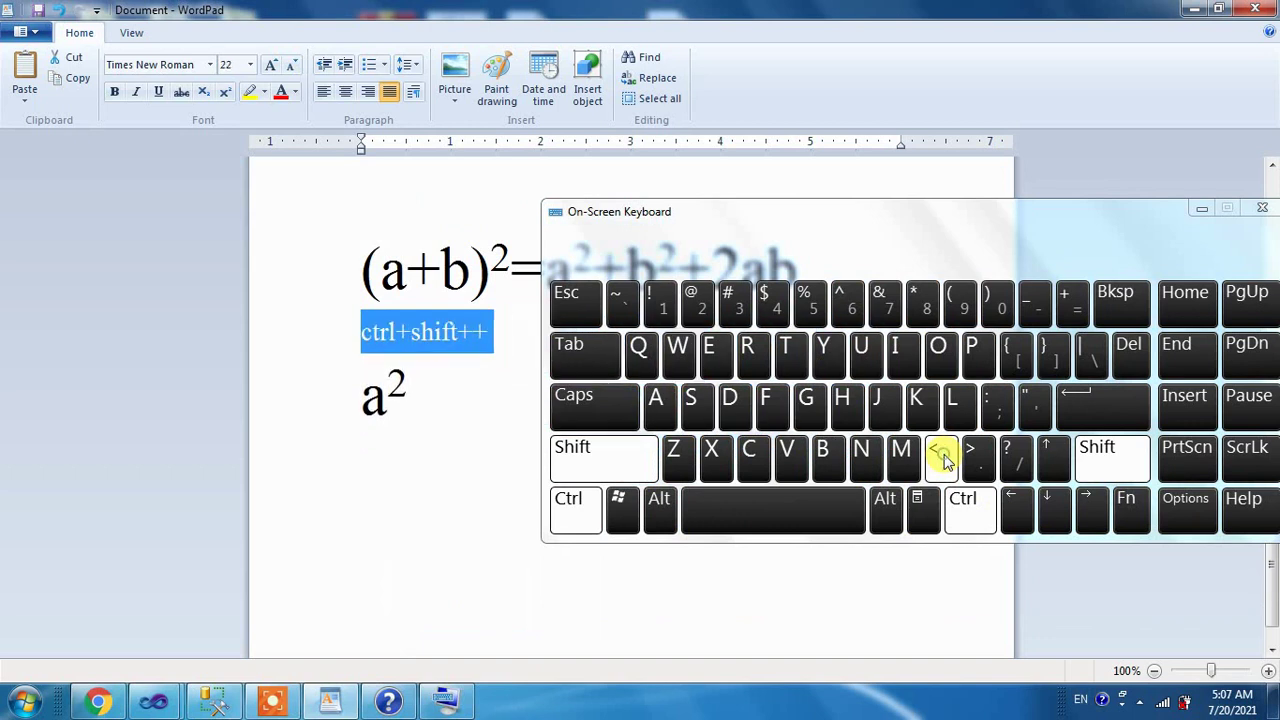
{"action": "left_click", "coordinate": [944, 458]}
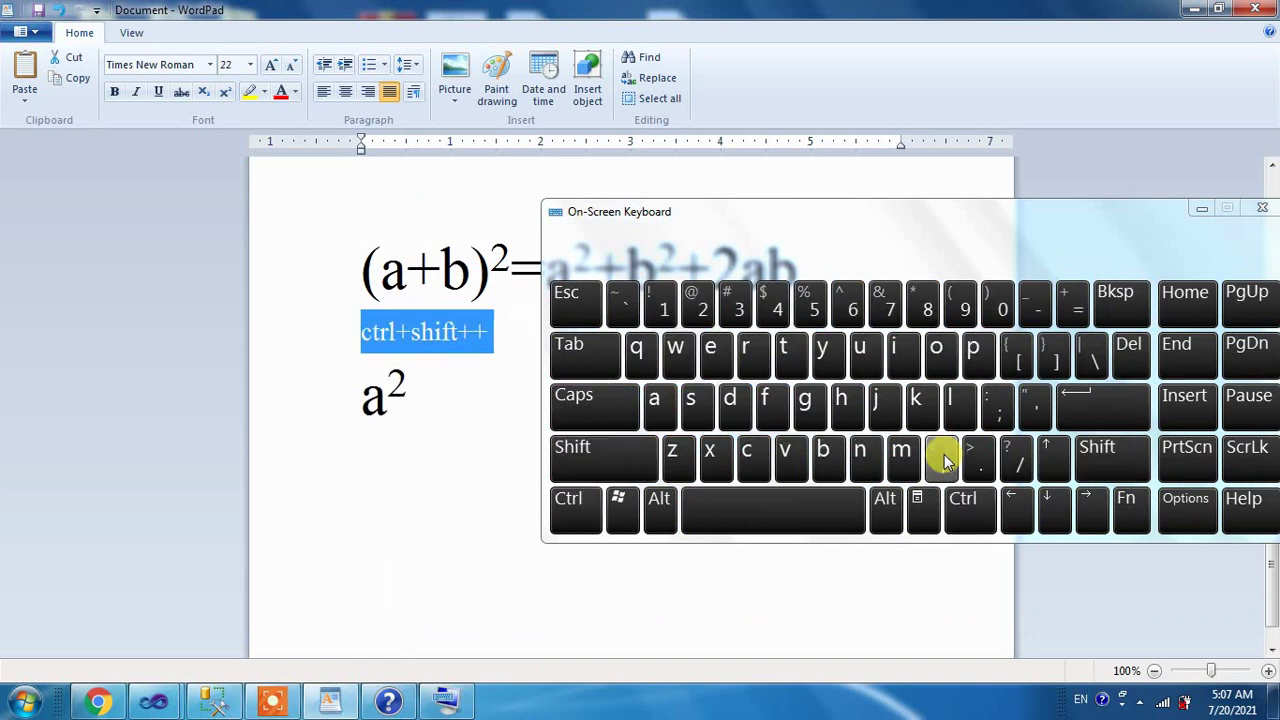
Step: Toggle superscript repeatedly on the "2" of "a2", leave it as normal text, and close the On-Screen Keyboard
{"action": "left_click", "coordinate": [390, 398]}
{"action": "left_click_drag", "start_coordinate": [390, 398], "coordinate": [404, 395]}
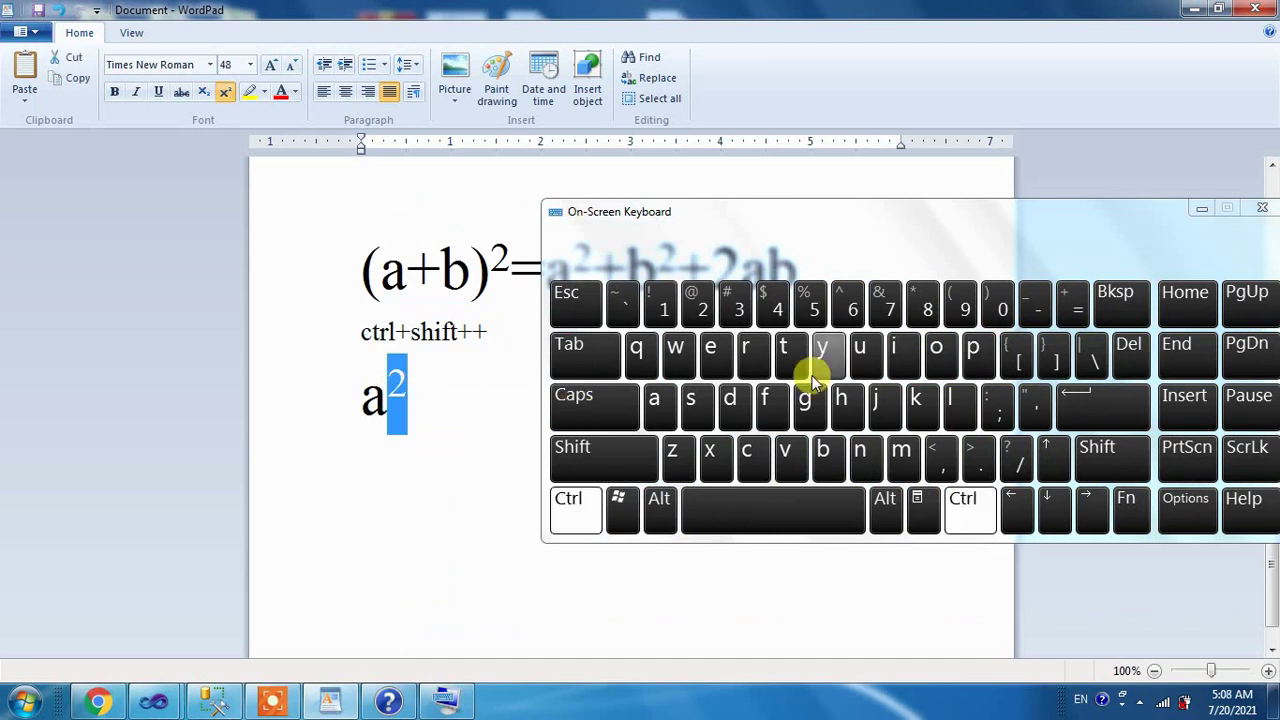
{"action": "key", "text": "ctrl+shift+plus"}
{"action": "key", "text": "ctrl+shift+plus"}
{"action": "key", "text": "ctrl+shift+plus"}
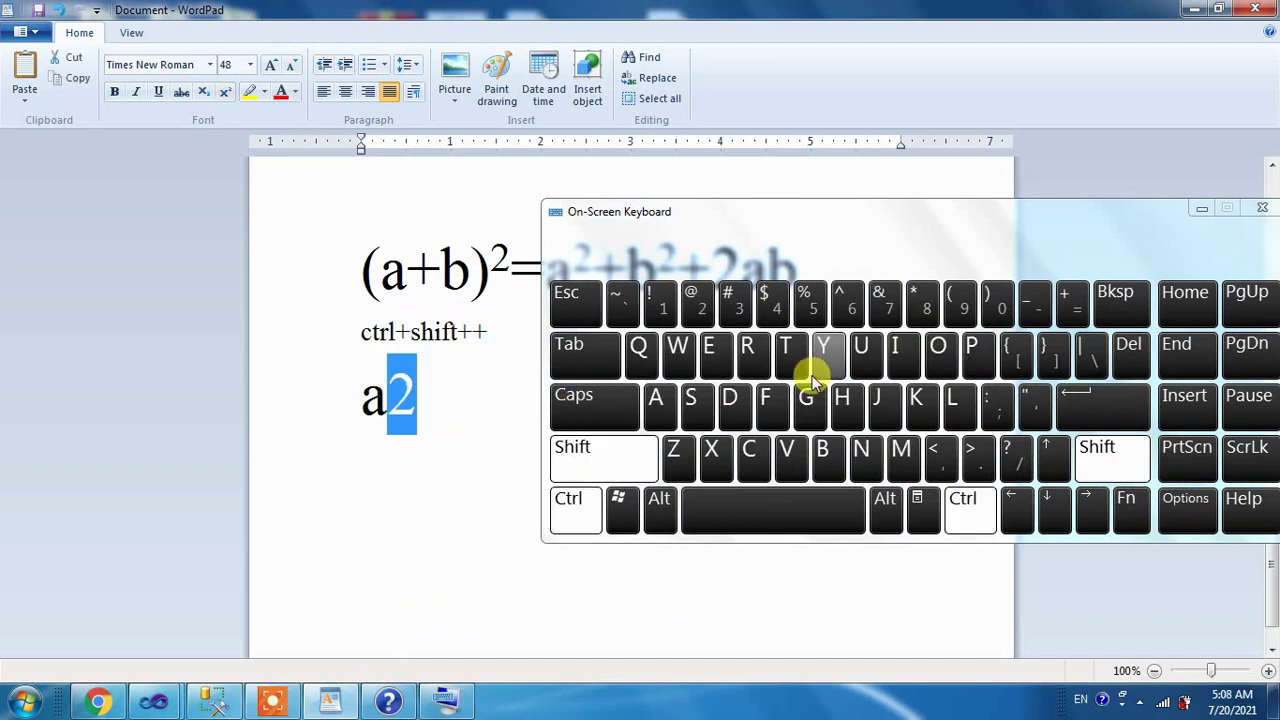
{"action": "key", "text": "ctrl+shift+plus"}
{"action": "key", "text": "ctrl+shift+plus"}
{"action": "key", "text": "ctrl+shift+plus"}
{"action": "key", "text": "ctrl+shift+plus"}
{"action": "key", "text": "ctrl+shift+plus"}
{"action": "key", "text": "ctrl+shift+plus"}
{"action": "left_click", "coordinate": [400, 456]}
{"action": "left_click", "coordinate": [1258, 208]}
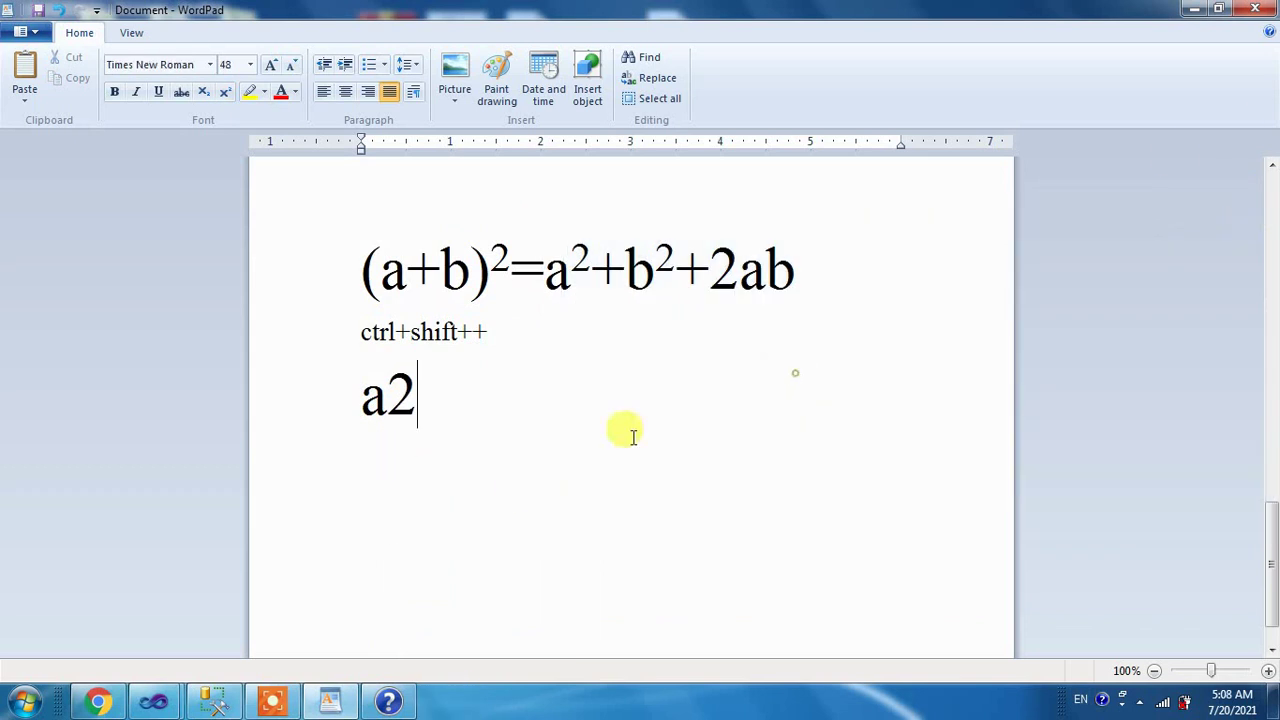
Step: Clear the entire contents of the document
{"action": "scroll", "coordinate": [487, 462], "scroll_direction": "up", "scroll_amount": 5}
{"action": "scroll", "coordinate": [487, 462], "scroll_direction": "up", "scroll_amount": 5}
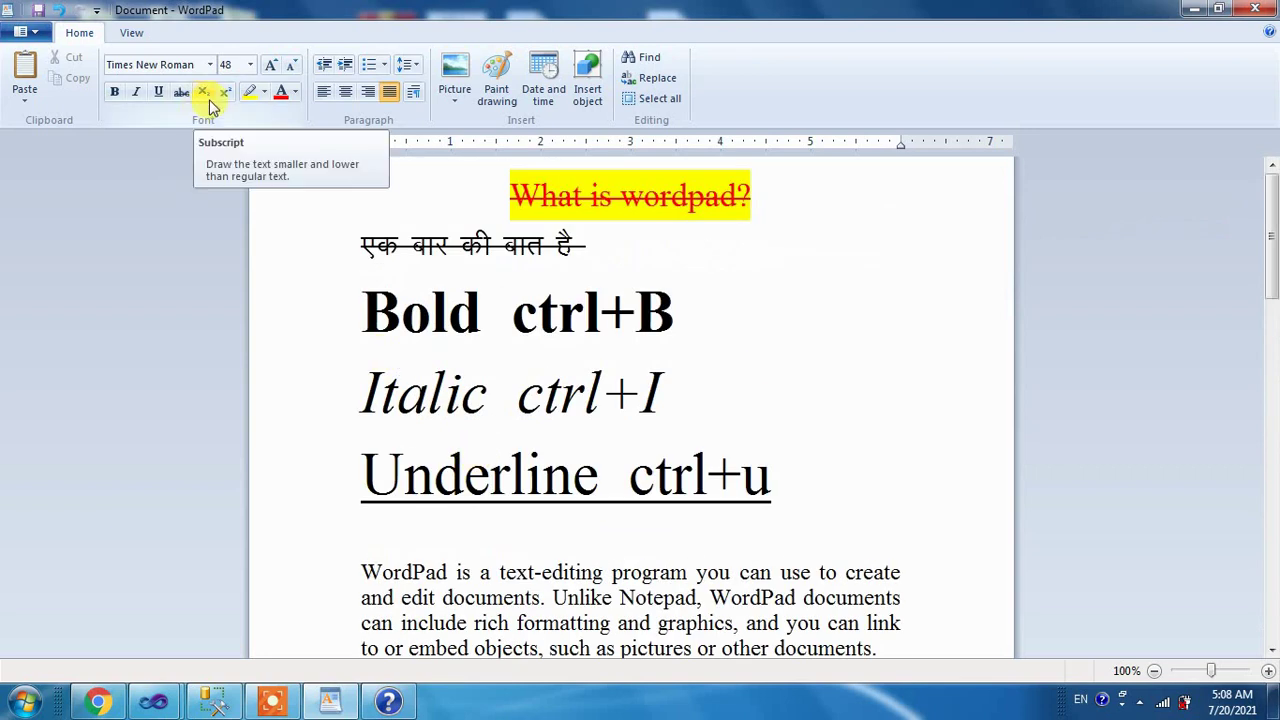
{"action": "scroll", "coordinate": [514, 434], "scroll_direction": "down", "scroll_amount": 10}
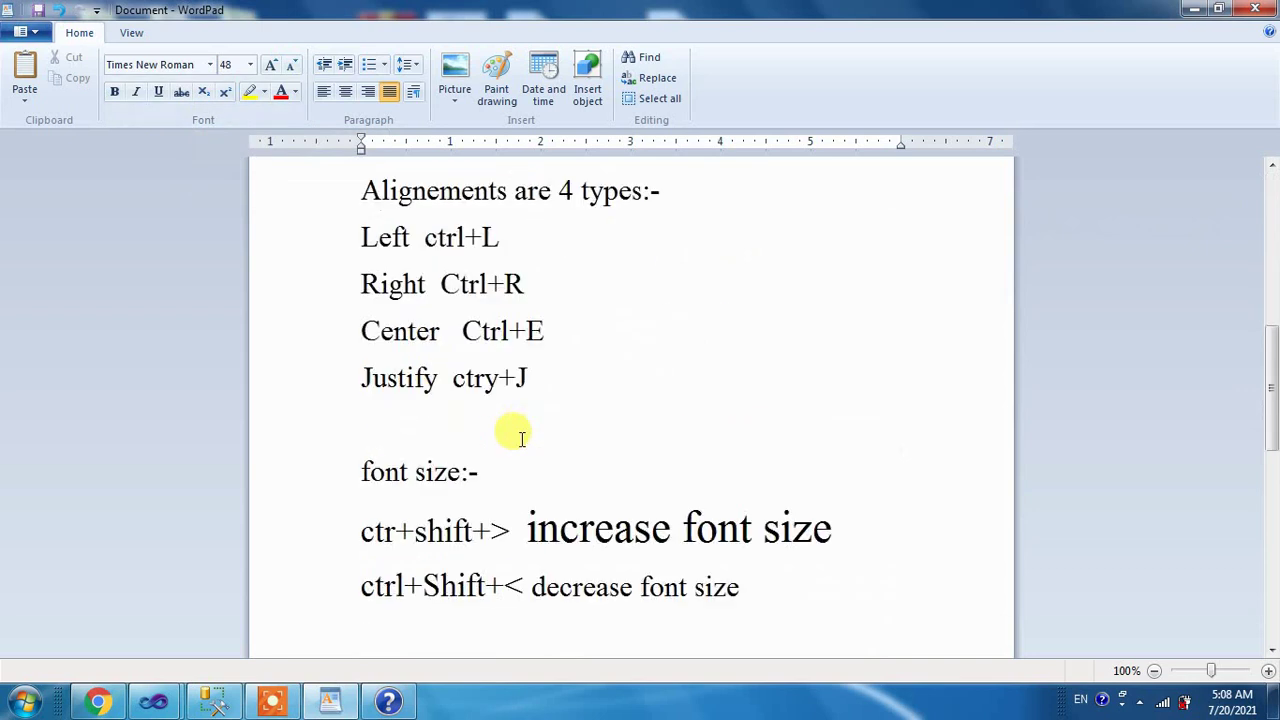
{"action": "key", "text": "Return"}
{"action": "key", "text": "Return"}
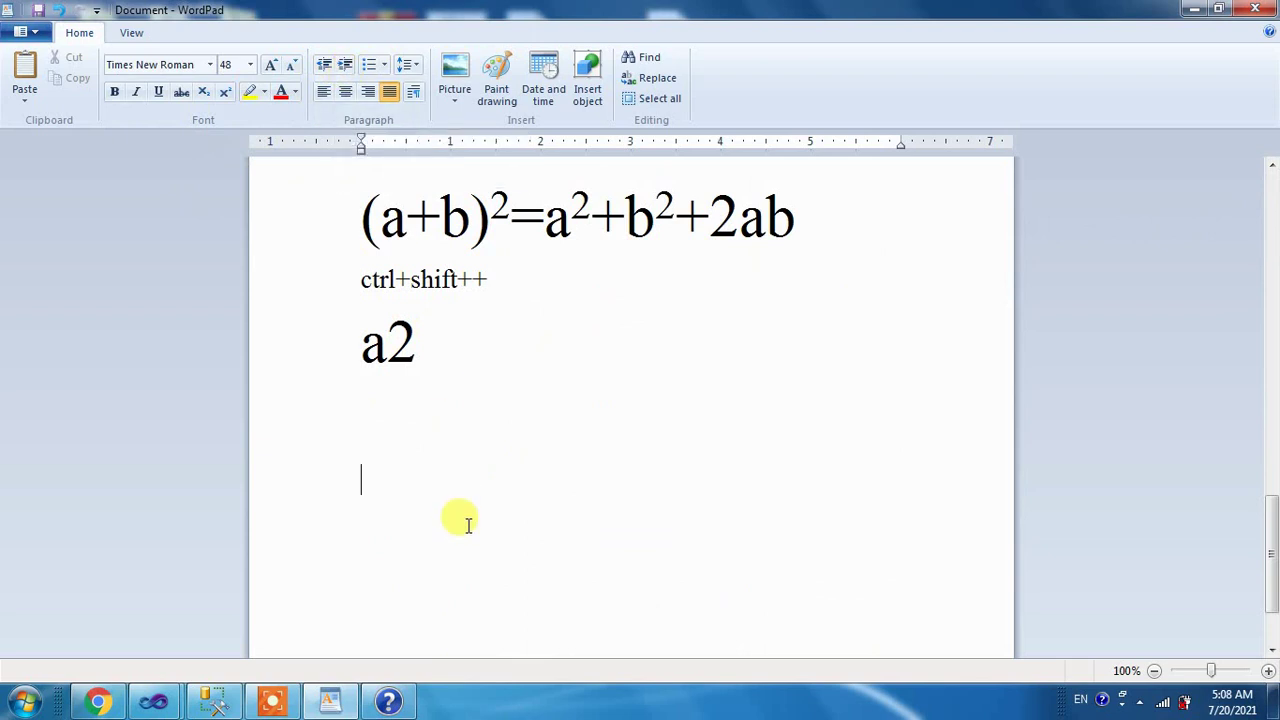
{"action": "key", "text": "ctrl+a"}
{"action": "key", "text": "Delete"}
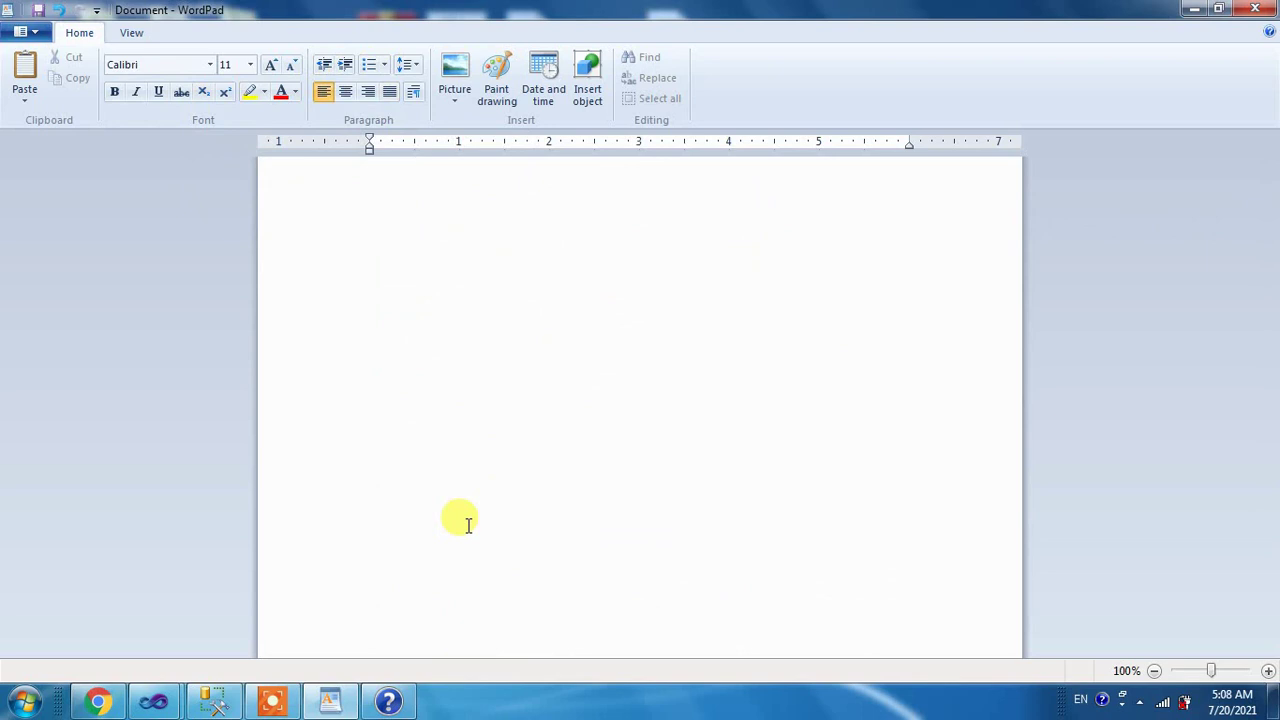
Step: Write a letter heading with "to", "the principal", "sss school,rewa" and a "sub:-" line followed by filler text
{"action": "type", "text": "to"}
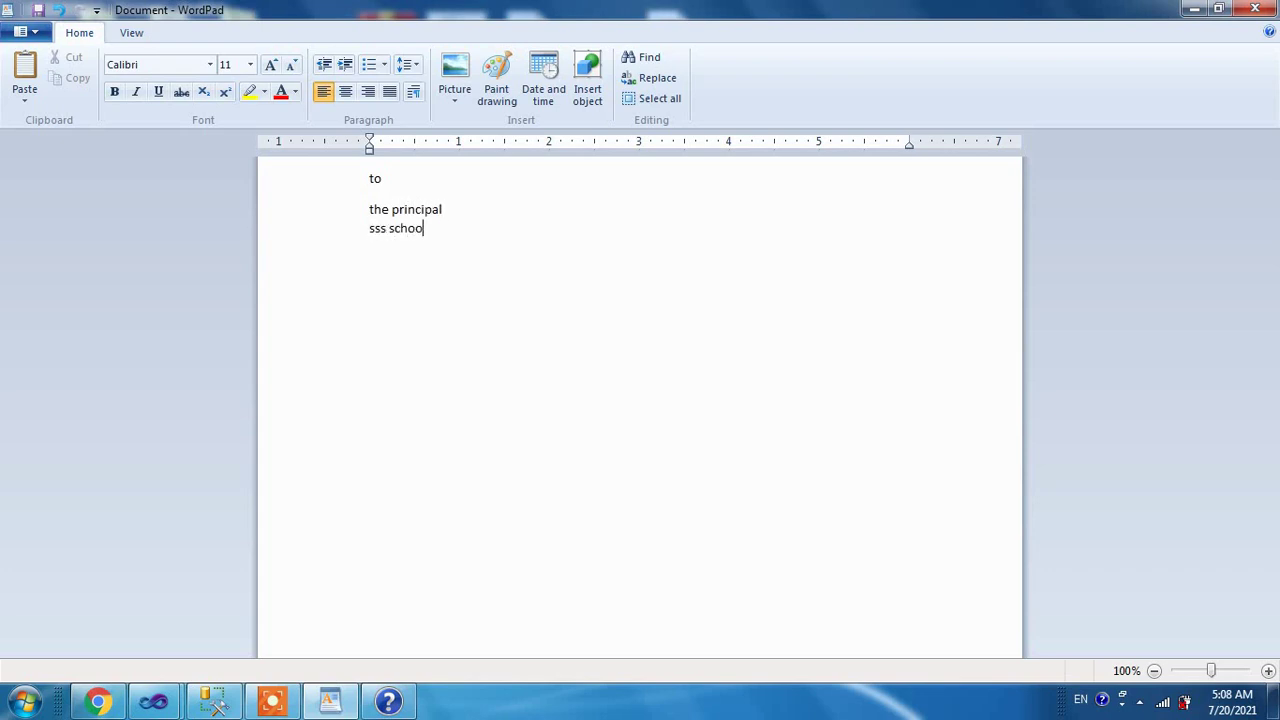
{"action": "type", "text": "rewa sub:- sd"}
{"action": "type", "text": "kjf;as dfjdasfjdasjfdjasfjsdjf   "}
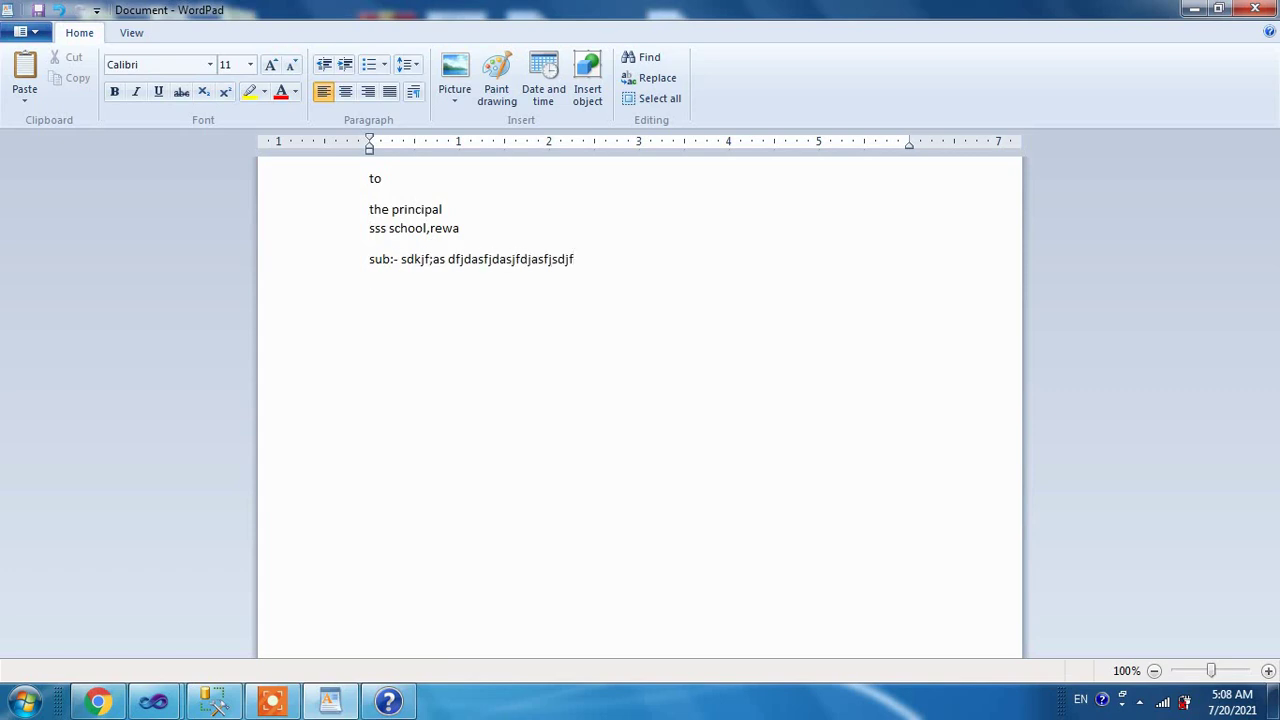
Step: Fill the letter body below the subject line with about four lines of random sample text
{"action": "type", "text": "sdf;as dfkdasjfasdj;f"}
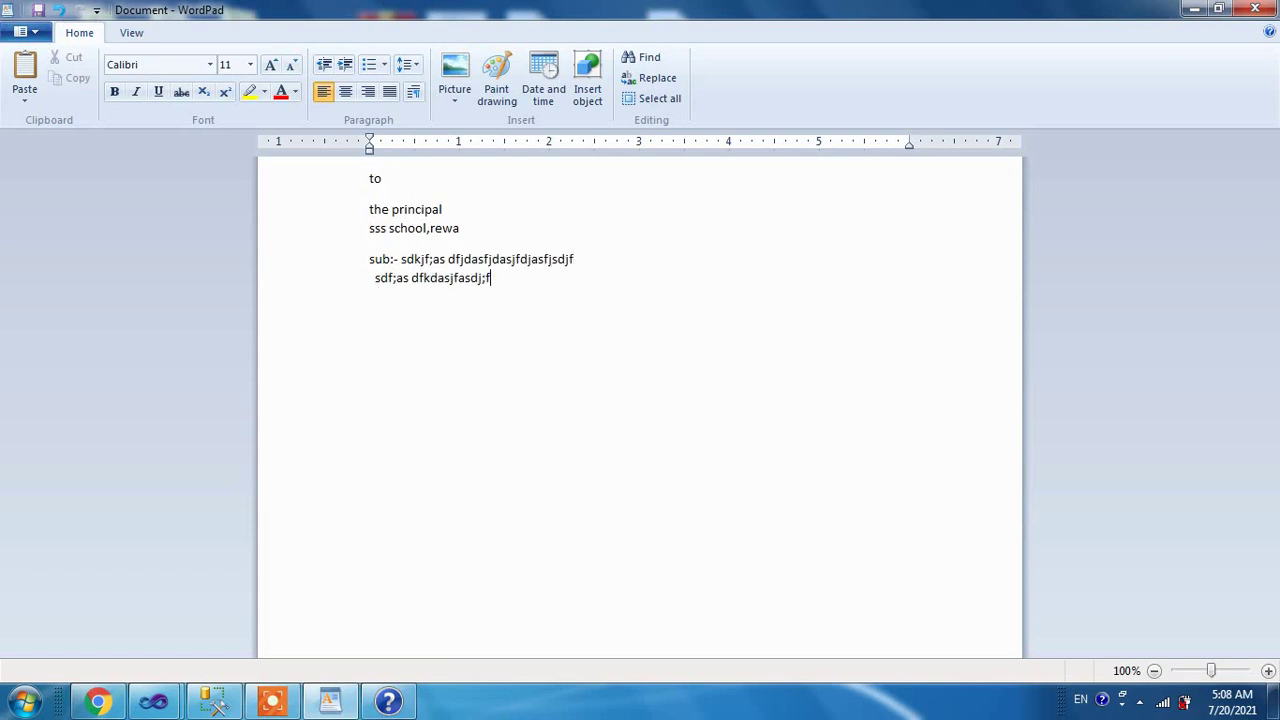
{"action": "type", "text": " asdfjdkaskjf;lasdjkfljasd;lfjadlsfkj;lasdjfldjasfjasdflklasdfjjas dfkjas ;dlasj fasdj fdjasf;l das"}
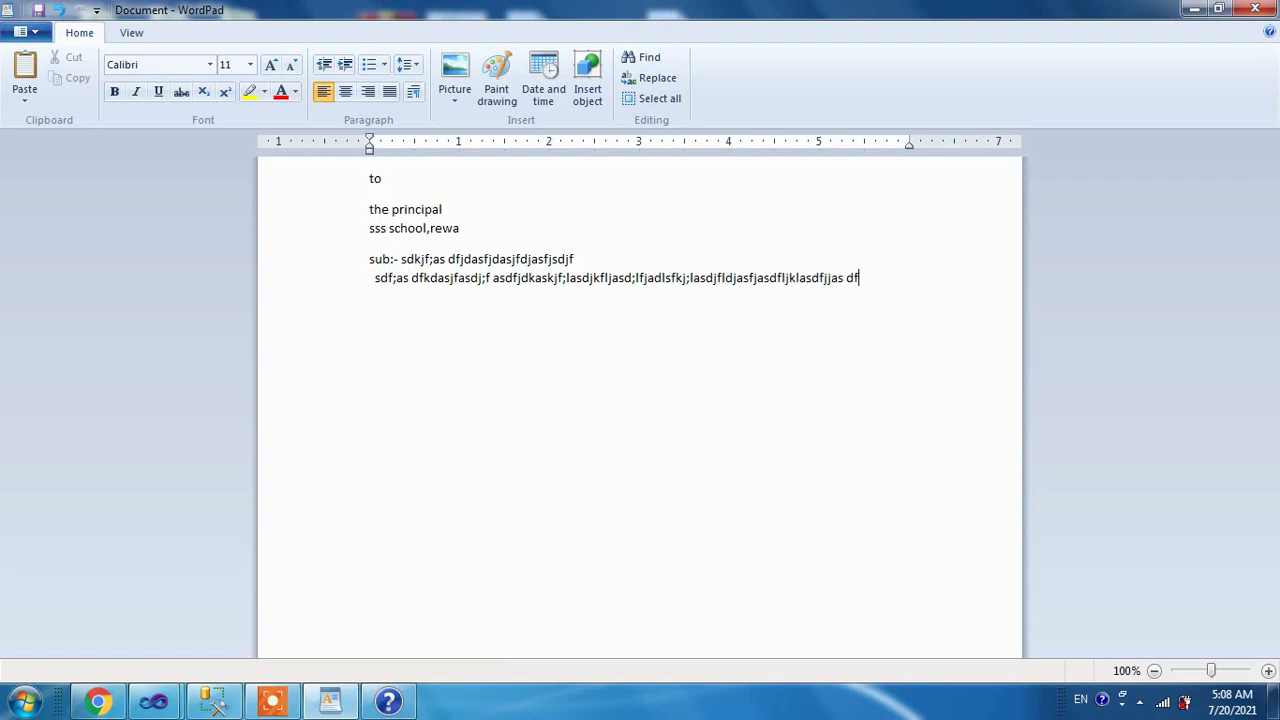
{"action": "type", "text": ";lfj ;asldfj;ldjas ;ljasd;fl jasd;l fj"}
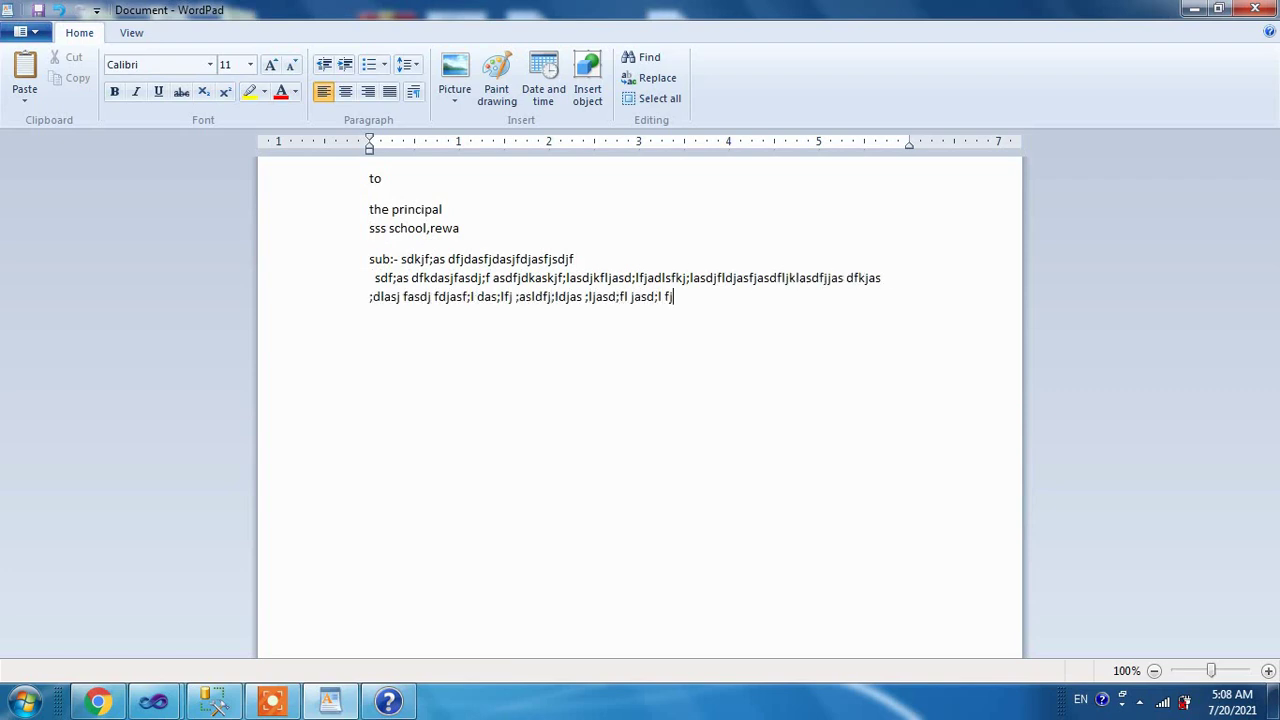
{"action": "type", "text": "d;lasfjd;ls jf;ldsjf ;ldjasf;ldjs ;fljds ;fljds;flj a;sdlfj sdlfj;las dfj;lasd fj;lasdj f;lasdfj ;ljdas"}
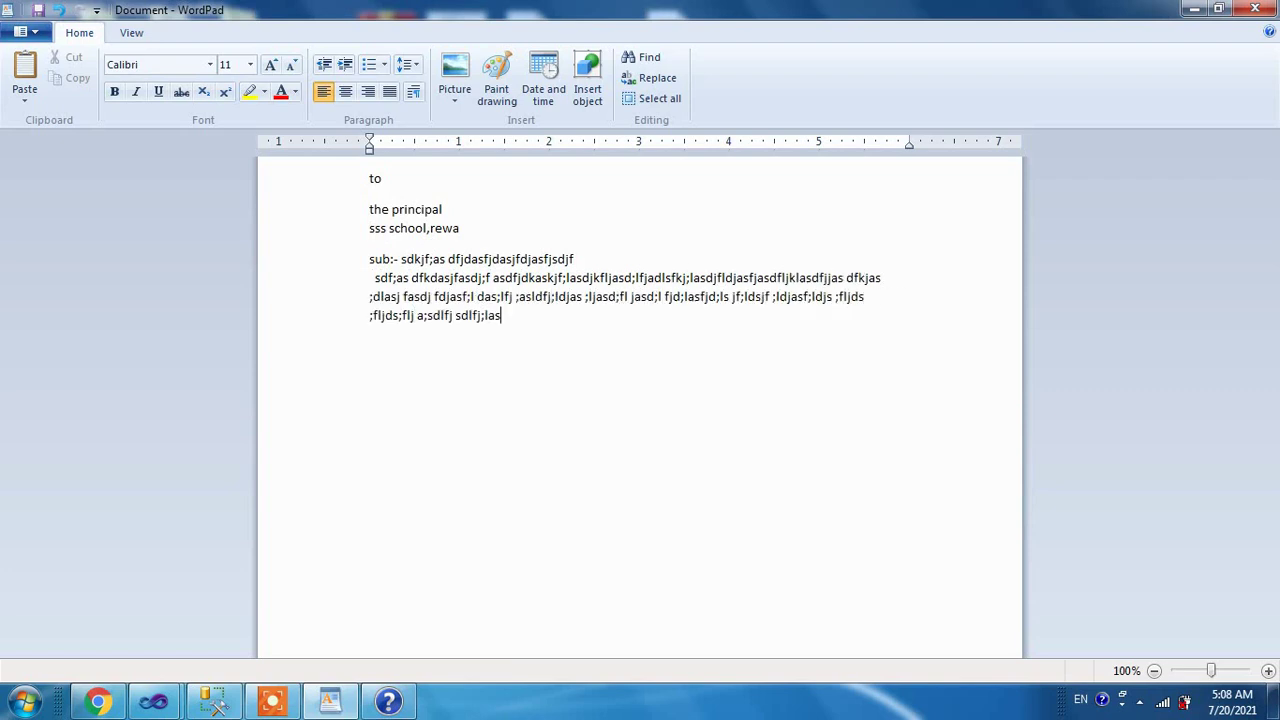
{"action": "type", "text": "adslfkj ad;lsfj ;lasdjf;las djflas"}
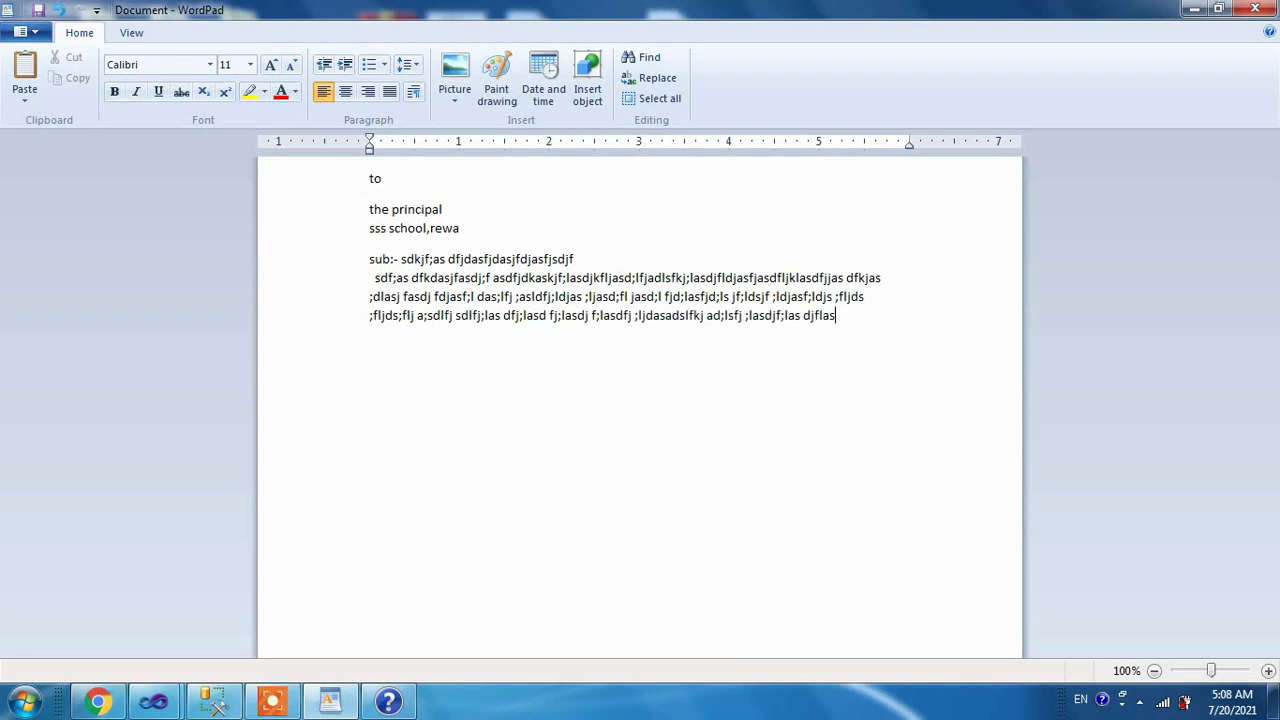
{"action": "type", "text": "djfl;asdjf;l jasdflj asd;lfj asd;lfjdaslfjasd fljsdlfjasd"}
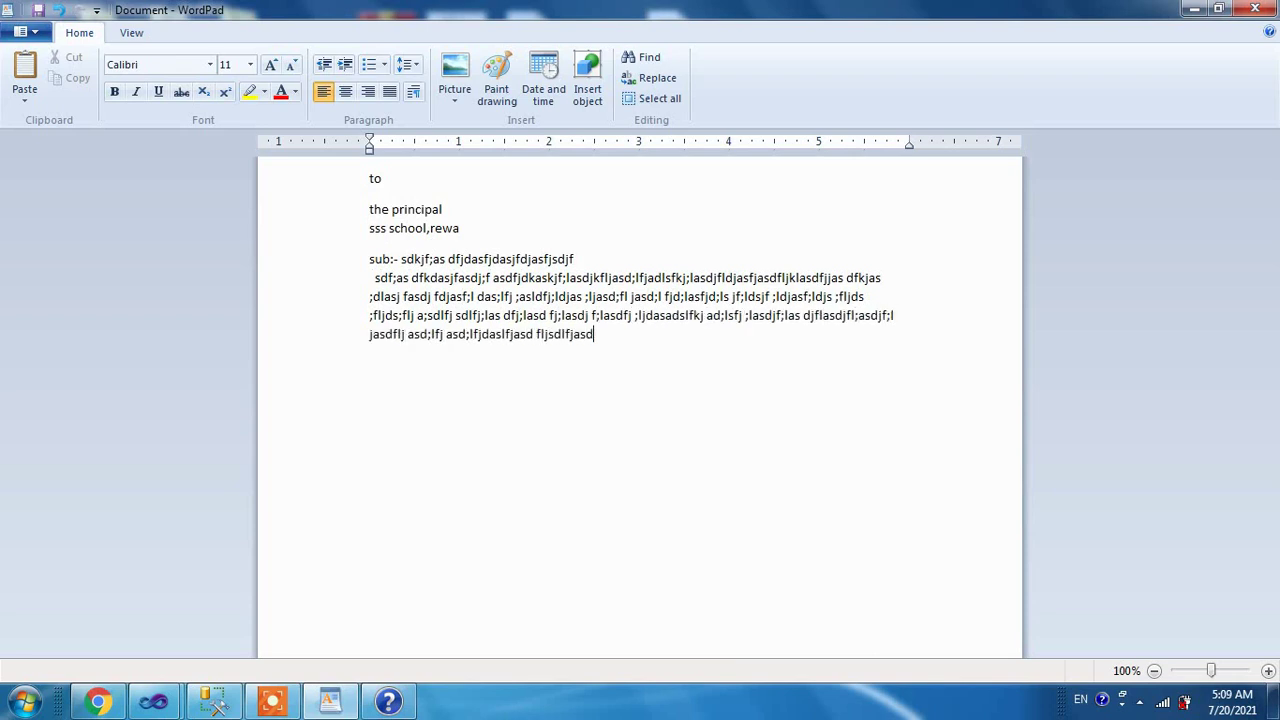
{"action": "type", "text": "lfjasldfj;asldjf;lasdjf;lasdj f;jasdf;jasdf;jdasf  "}
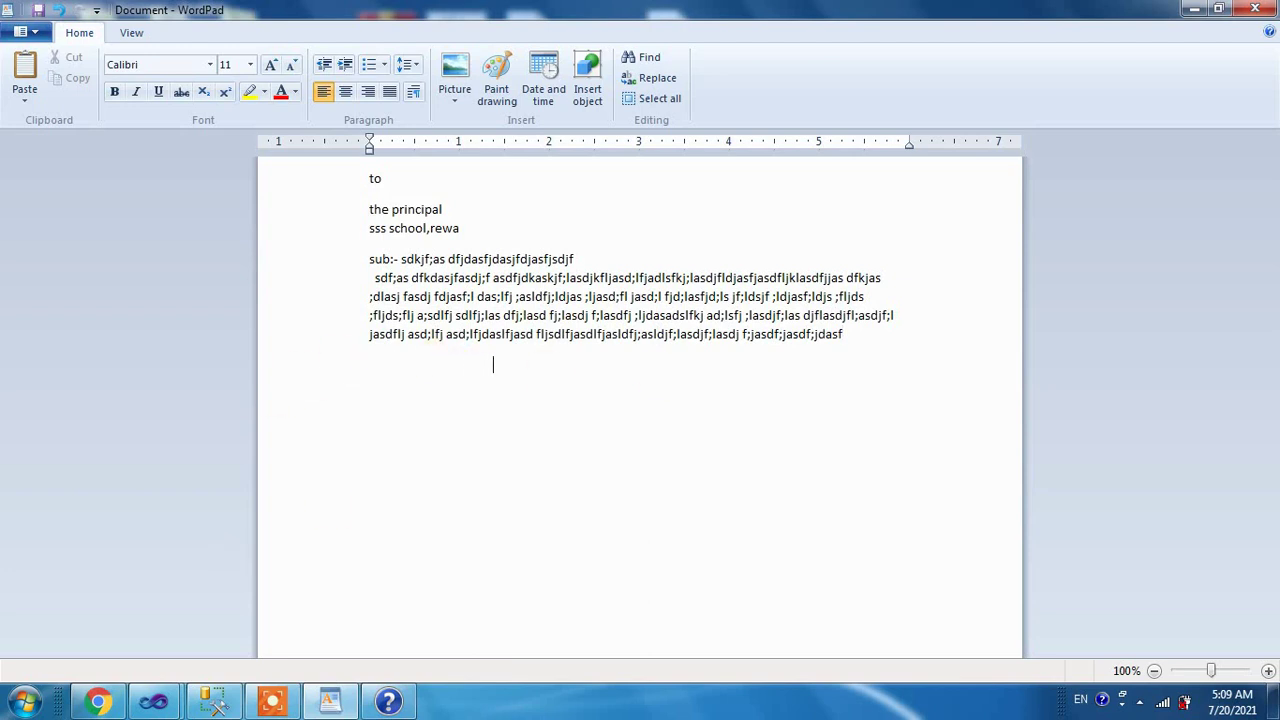
Step: Try indenting a second filler paragraph with leading spaces, and delete that paragraph
{"action": "type", "text": "                        aldfjhadhj dasflkd hjasdlfkhasdfklh alsdhfdasfl hasdflha djslfhasdlfkh asdkfhdaskhflasdhfdklshfjksd"}
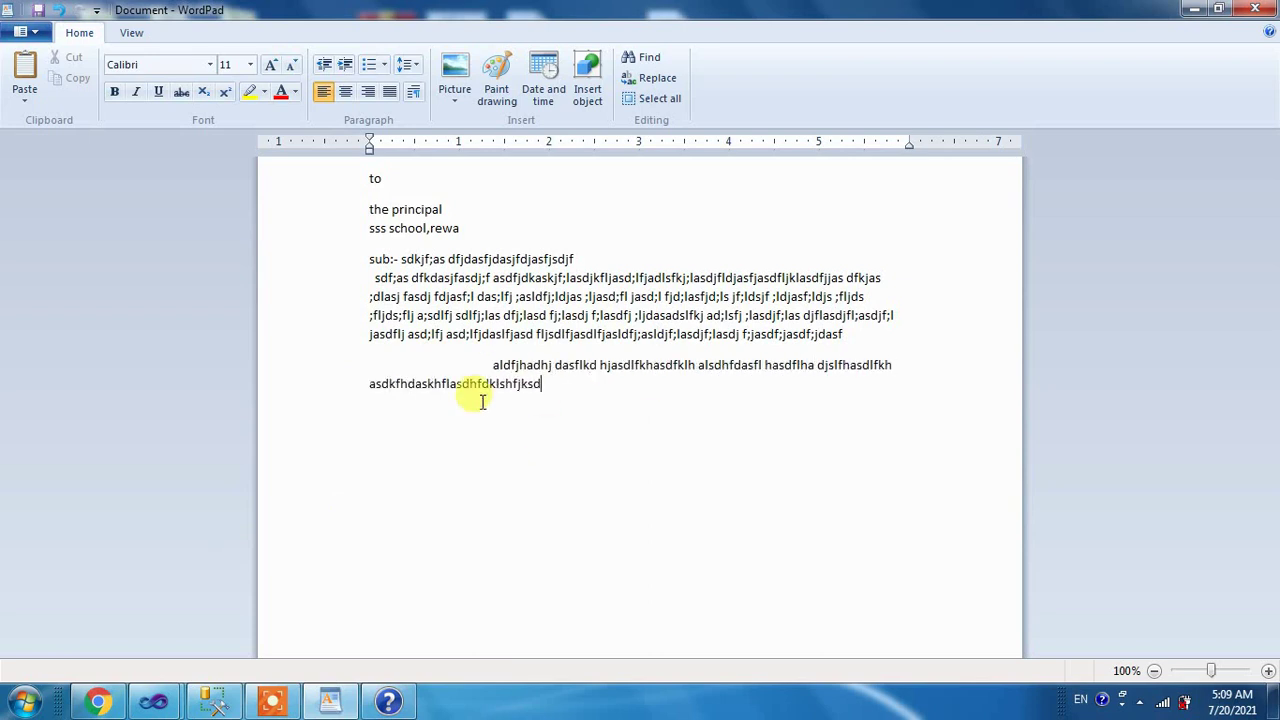
{"action": "left_click", "coordinate": [343, 381]}
{"action": "left_click", "coordinate": [385, 385]}
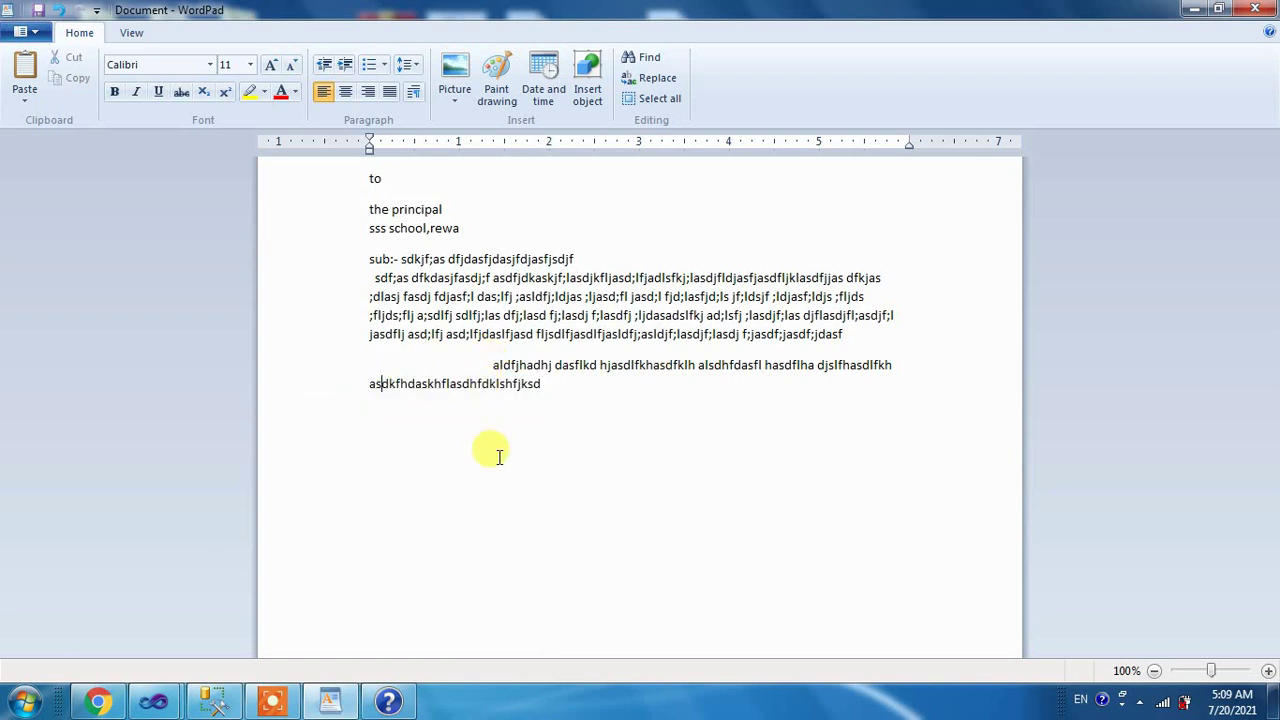
{"action": "left_click_drag", "start_coordinate": [540, 384], "coordinate": [480, 340]}
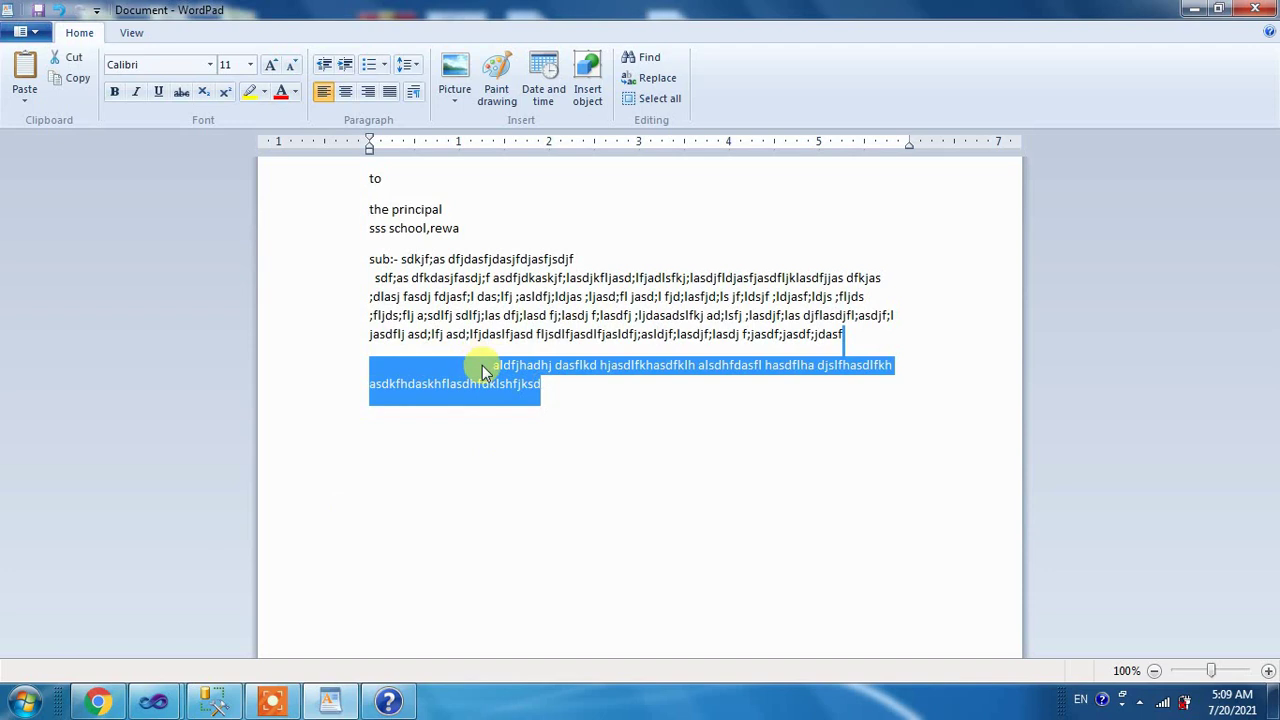
{"action": "key", "text": "Delete"}
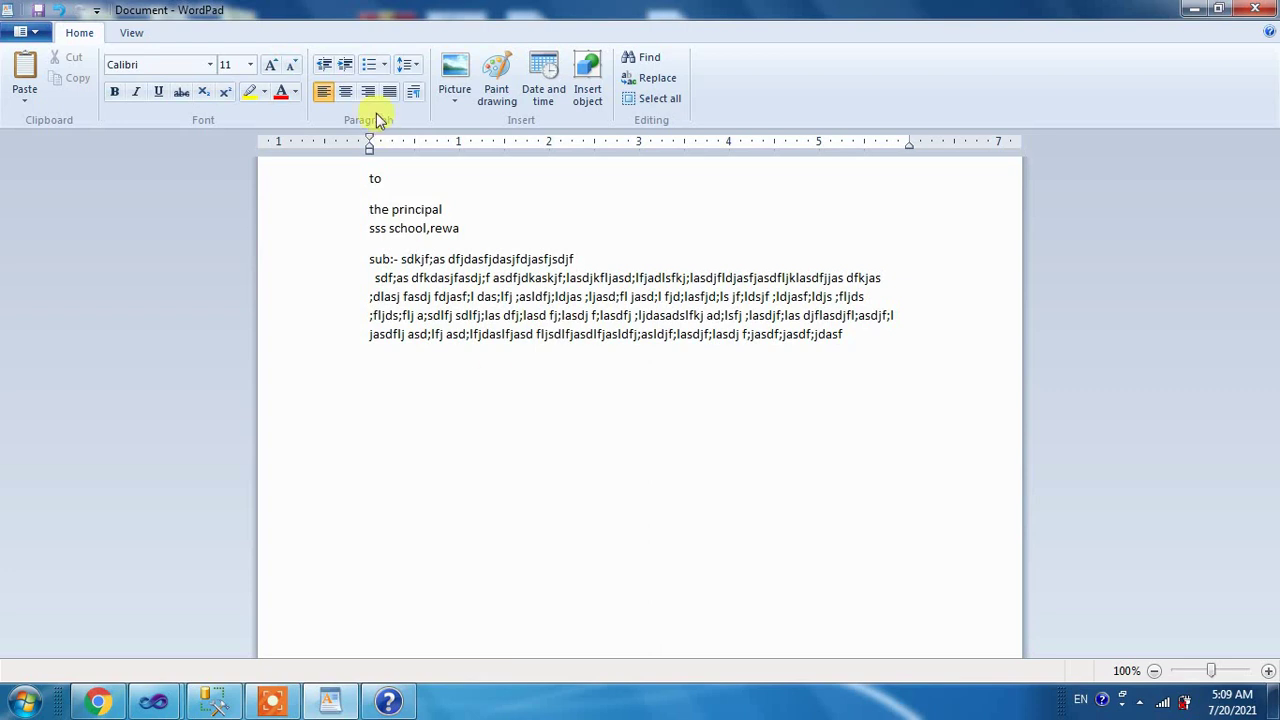
Step: Increase the left indent of the empty paragraph below the letter body to 3 inches
{"action": "left_click", "coordinate": [343, 70]}
{"action": "left_click", "coordinate": [343, 70]}
{"action": "double_click", "coordinate": [343, 70]}
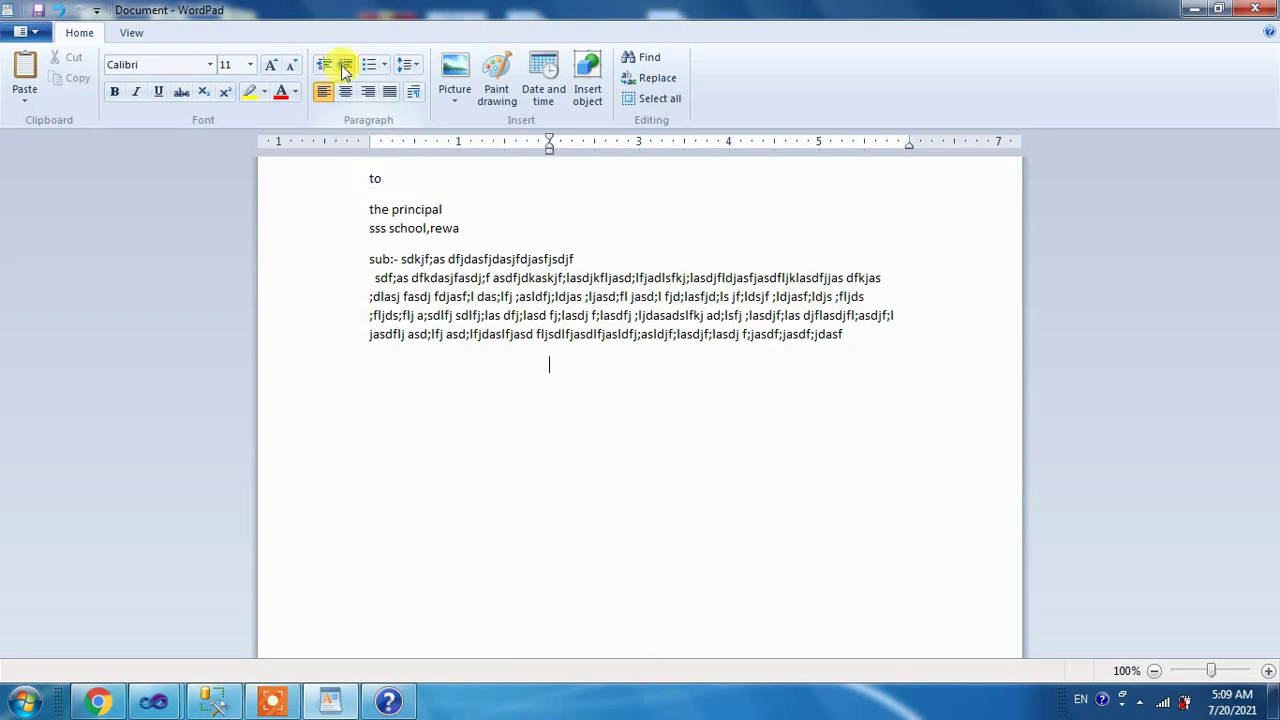
{"action": "left_click", "coordinate": [343, 70]}
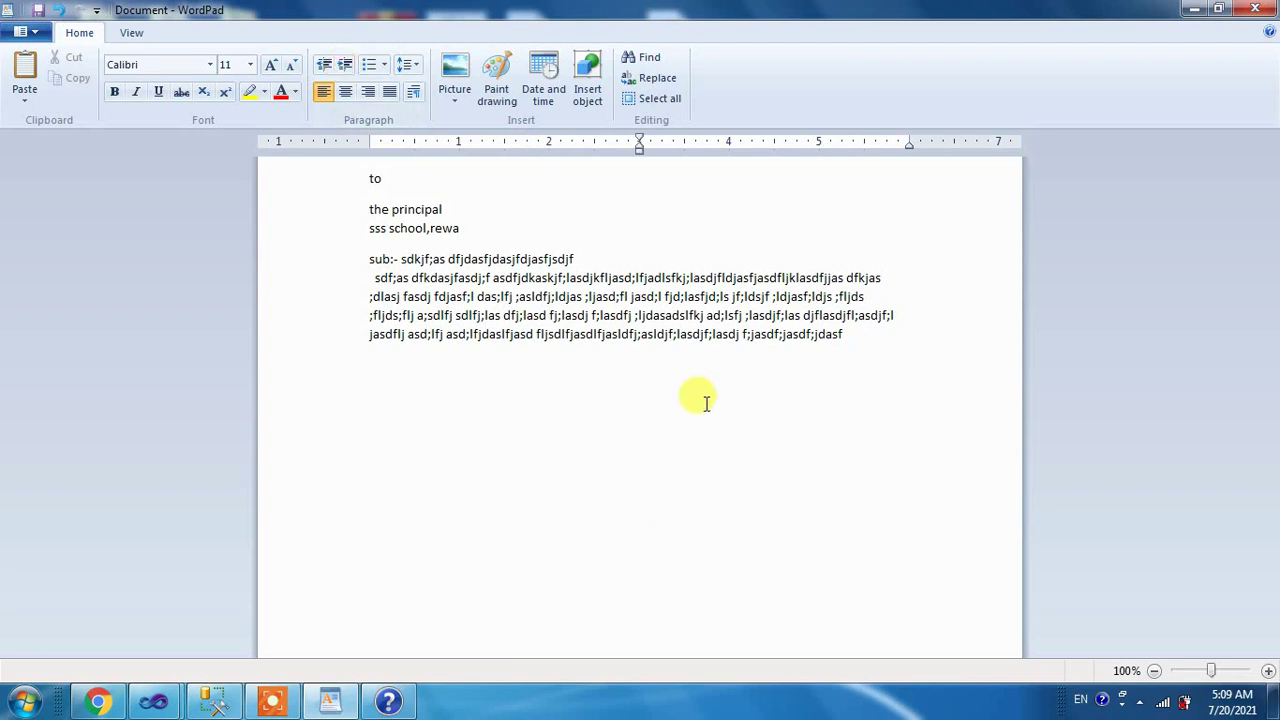
Step: Fill the indented paragraph with about four lines of random sample text
{"action": "type", "text": "dfjg sdfgkjsdfgjdflsjgdls"}
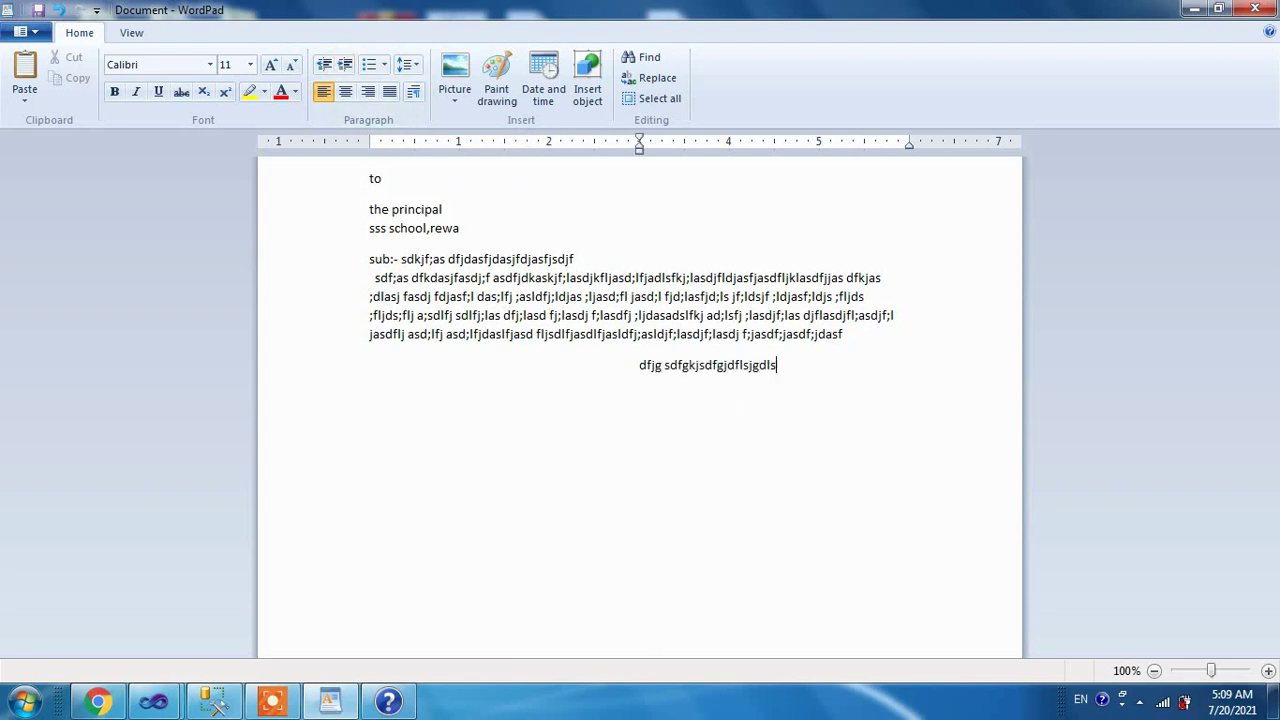
{"action": "type", "text": " fjgldsjfljsdfgjksdfgkjsdflfjglsdjfgsjdfgjsdfglj"}
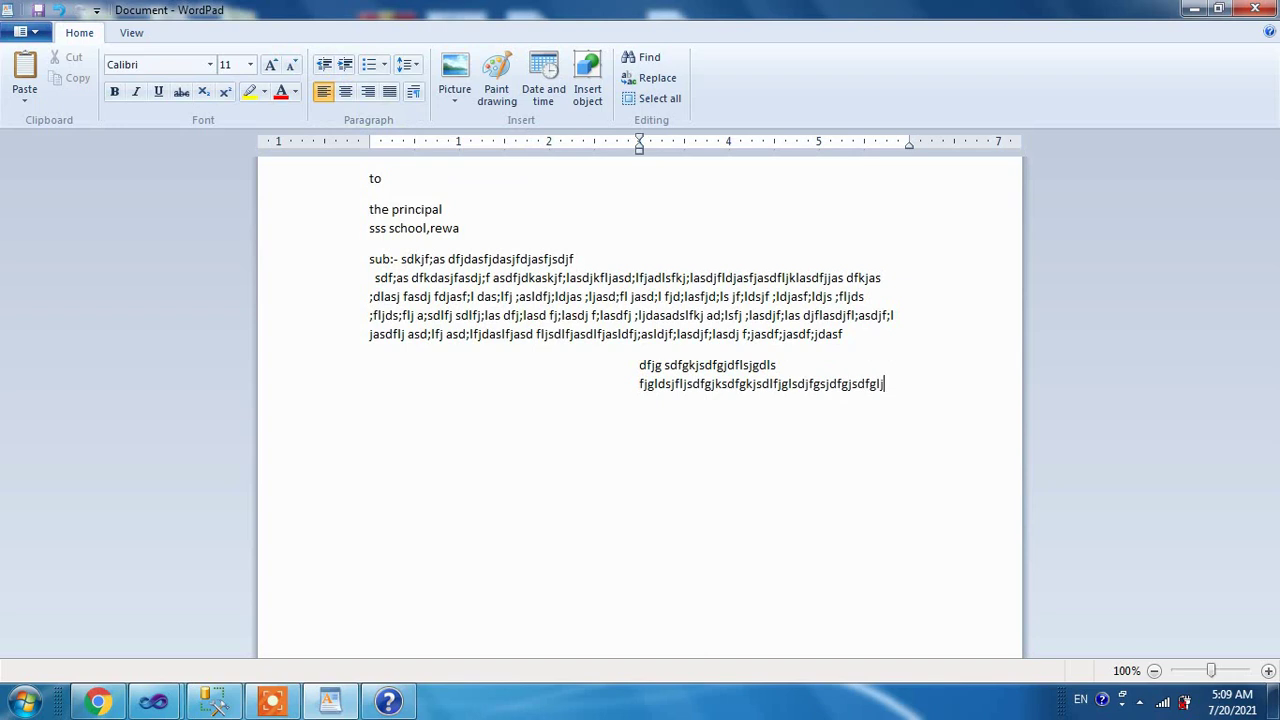
{"action": "type", "text": "dsfgjsdfjgsdfgjlsd jfgljsdfgl jsdfgjdfsgjsdfjgsd"}
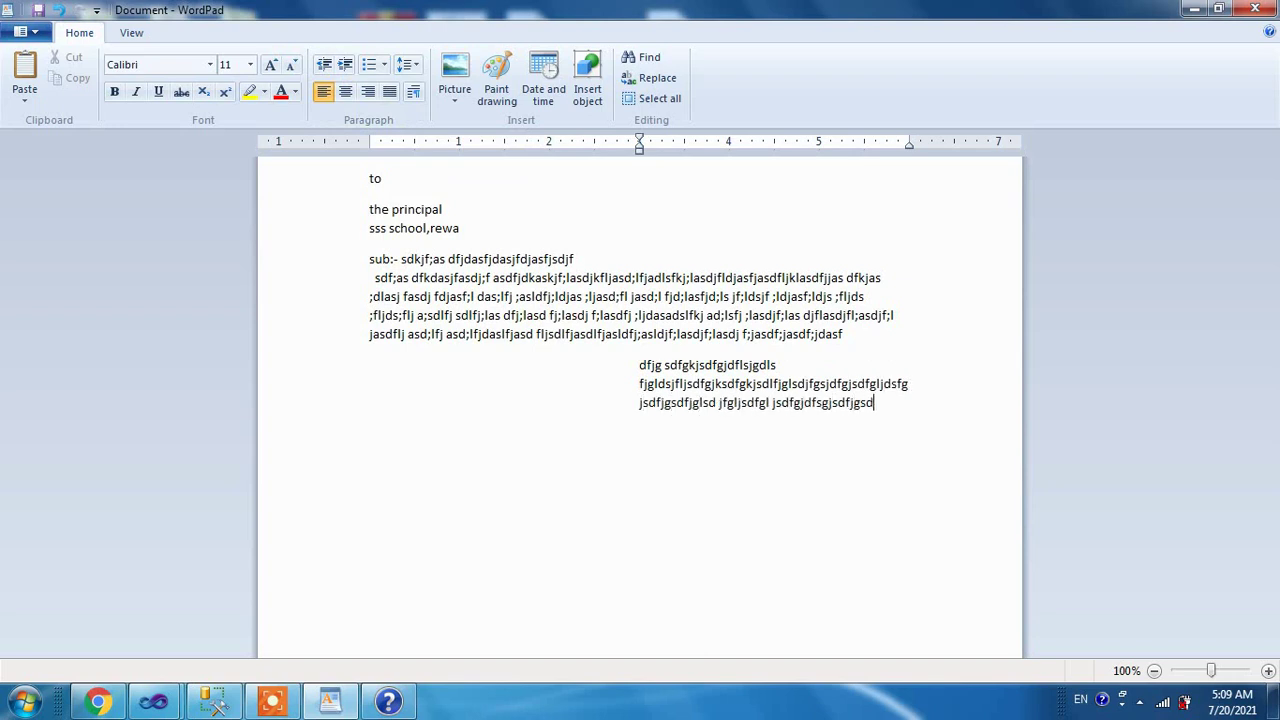
{"action": "type", "text": "fjgsdjfgsdjfgldfjsgljsdflgj"}
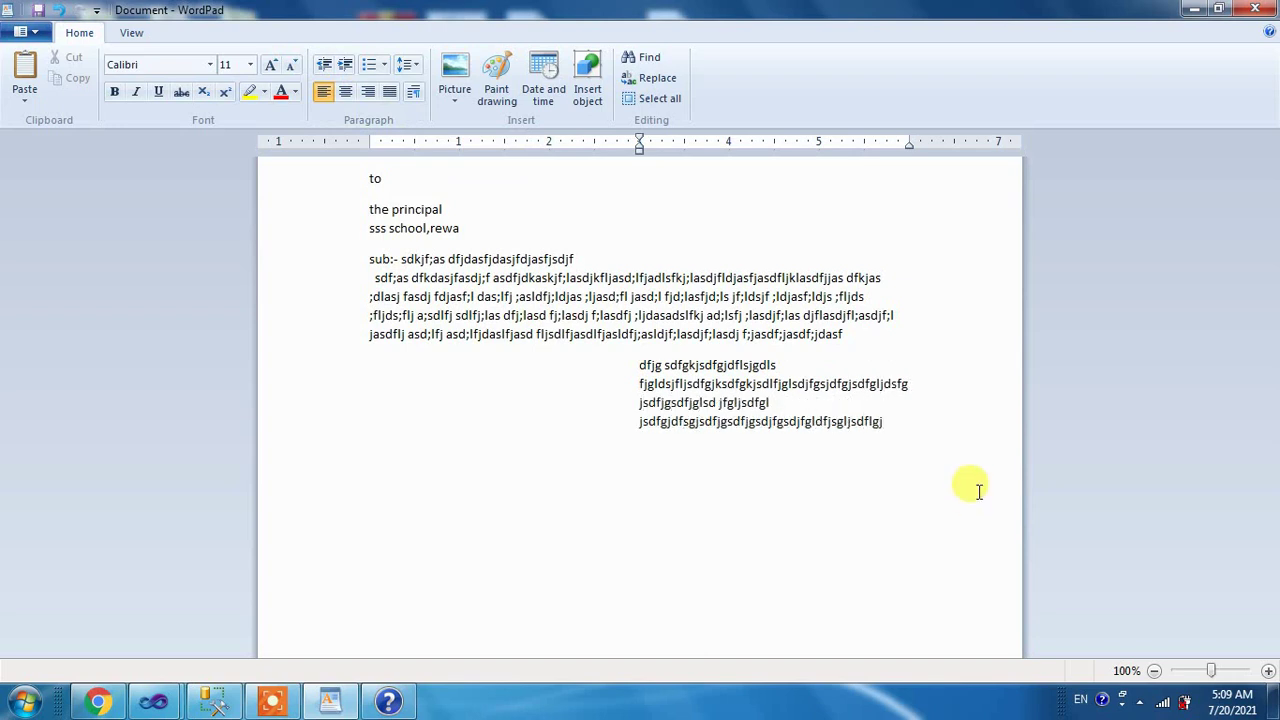
Step: Justify the indented paragraph and clear the selection
{"action": "left_click_drag", "start_coordinate": [883, 422], "coordinate": [632, 366]}
{"action": "left_click", "coordinate": [628, 366]}
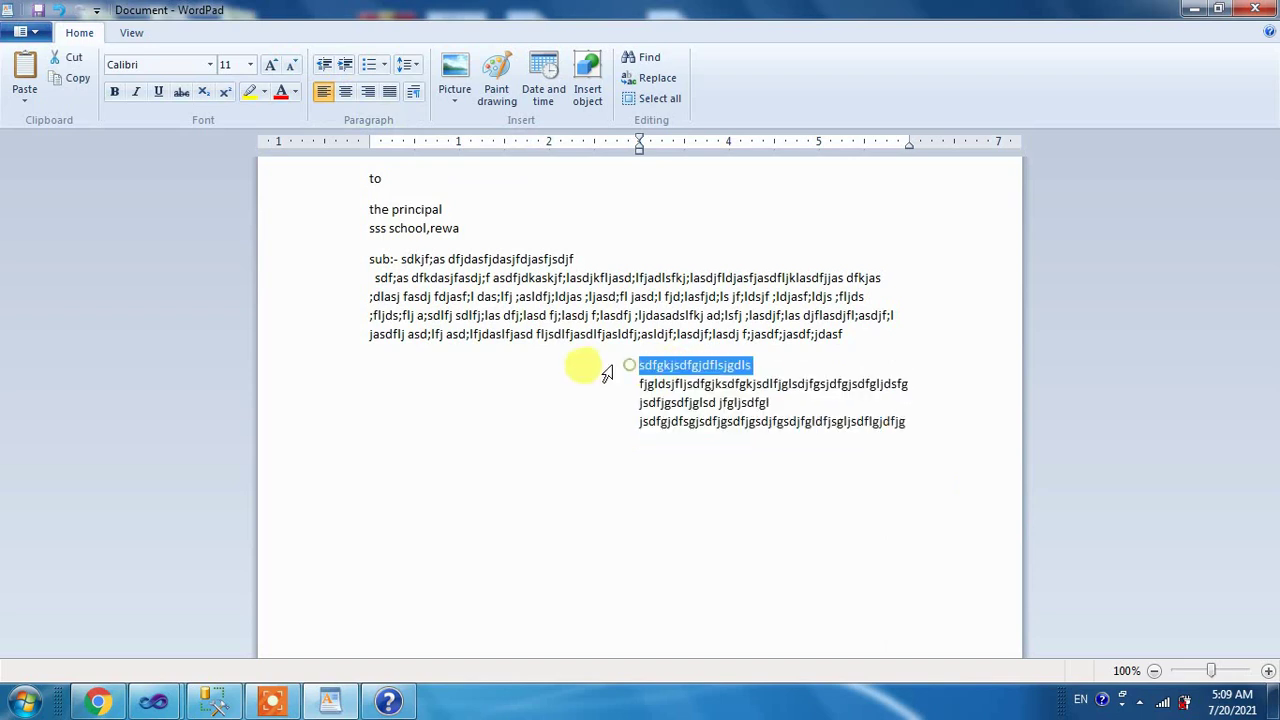
{"action": "left_click", "coordinate": [702, 402]}
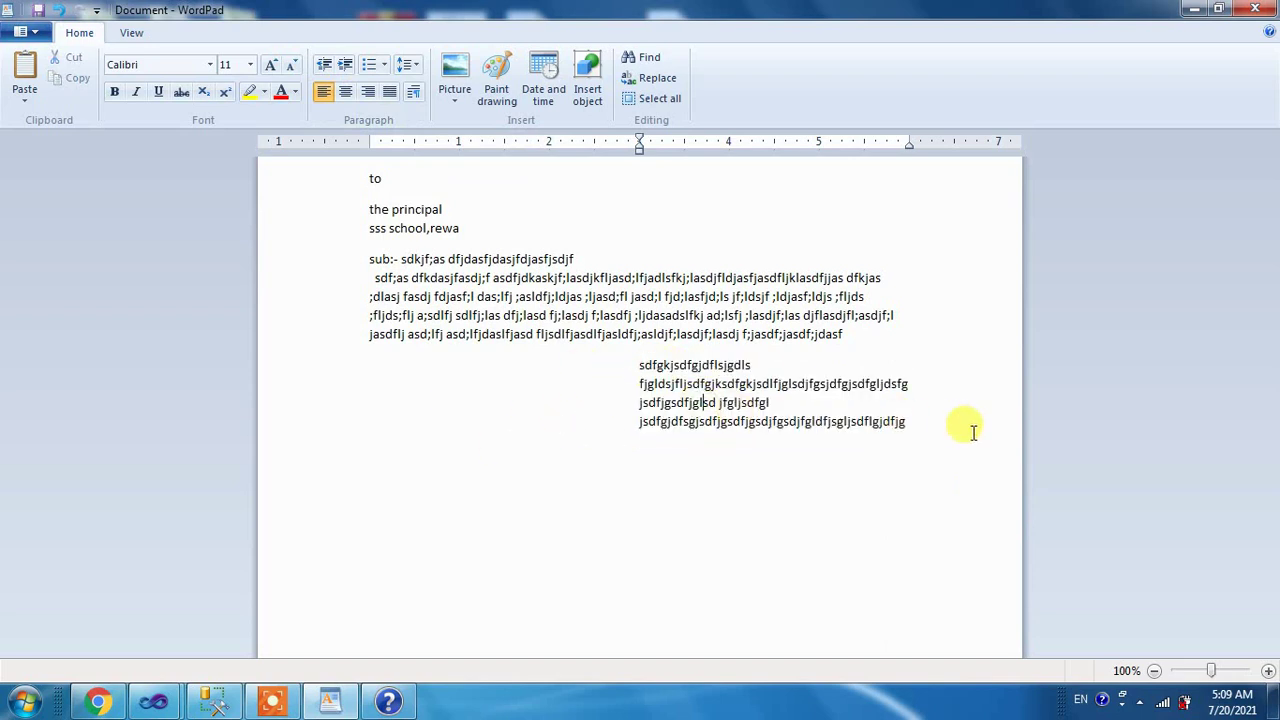
{"action": "left_click_drag", "start_coordinate": [971, 429], "coordinate": [631, 354]}
{"action": "key", "text": "ctrl+j"}
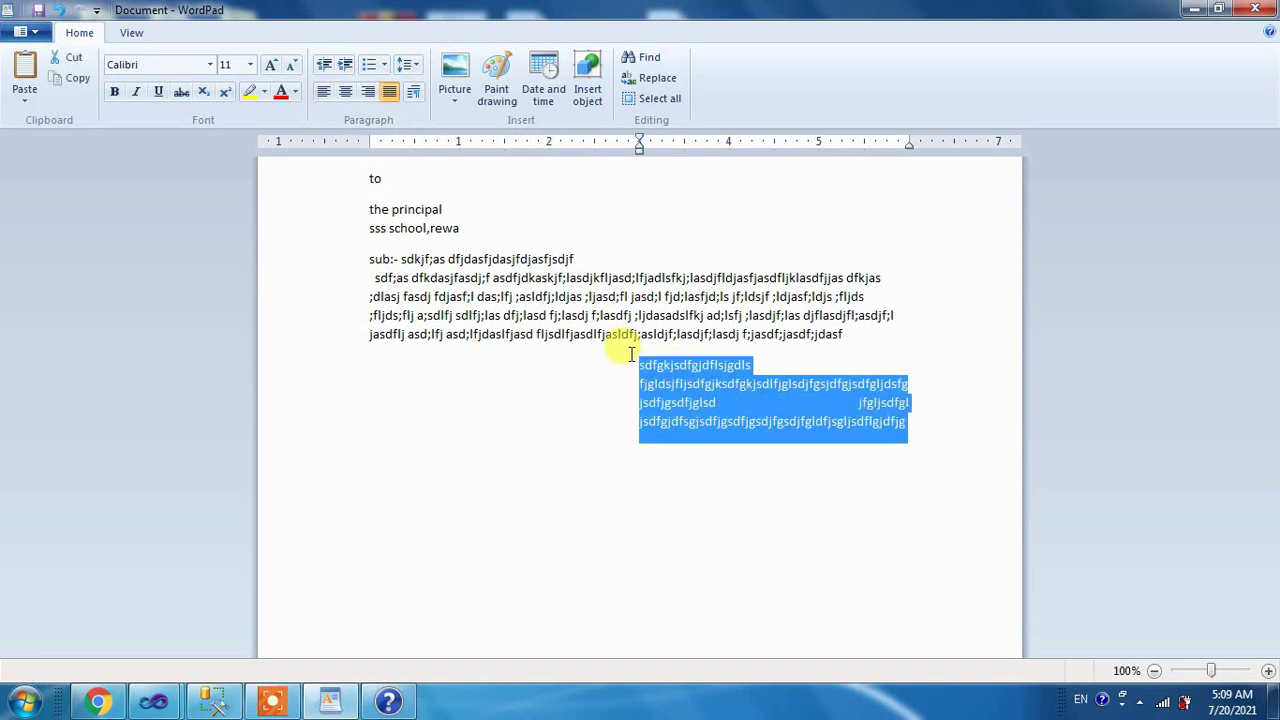
{"action": "left_click", "coordinate": [740, 481]}
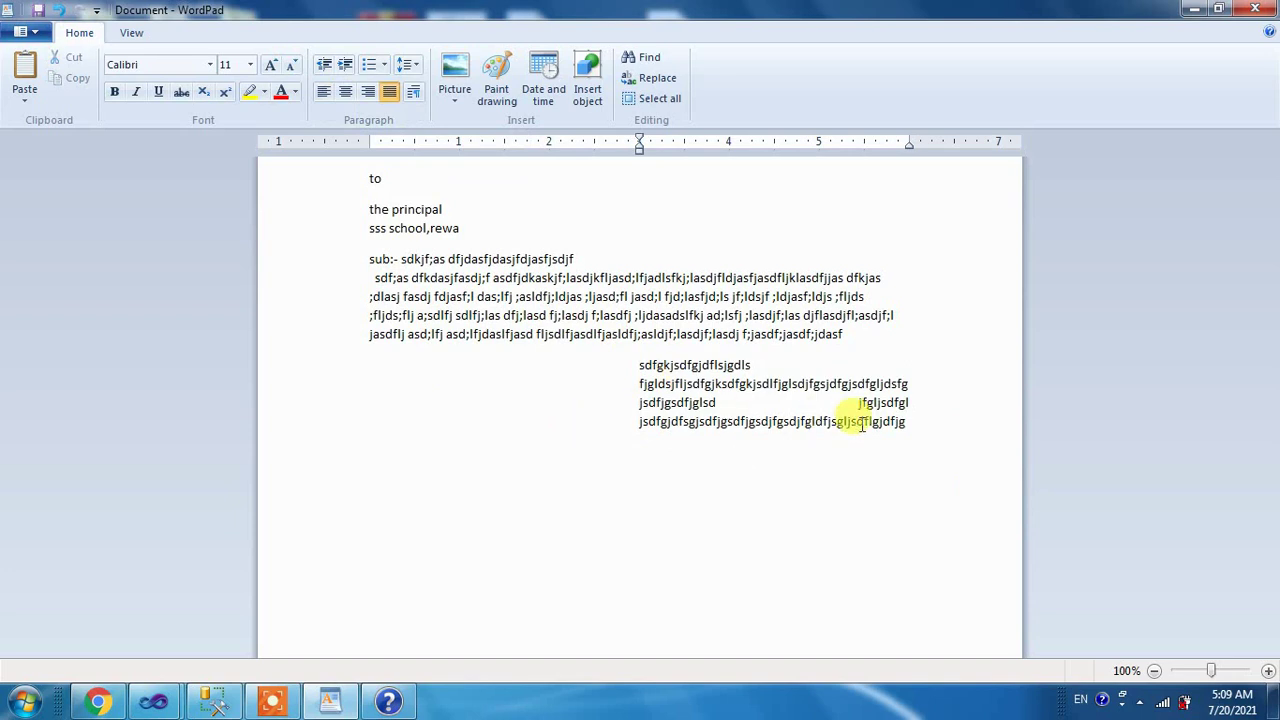
Step: Select the indented filler paragraph below the letter body and reduce its left indent to zero
{"action": "left_click_drag", "start_coordinate": [908, 423], "coordinate": [606, 366]}
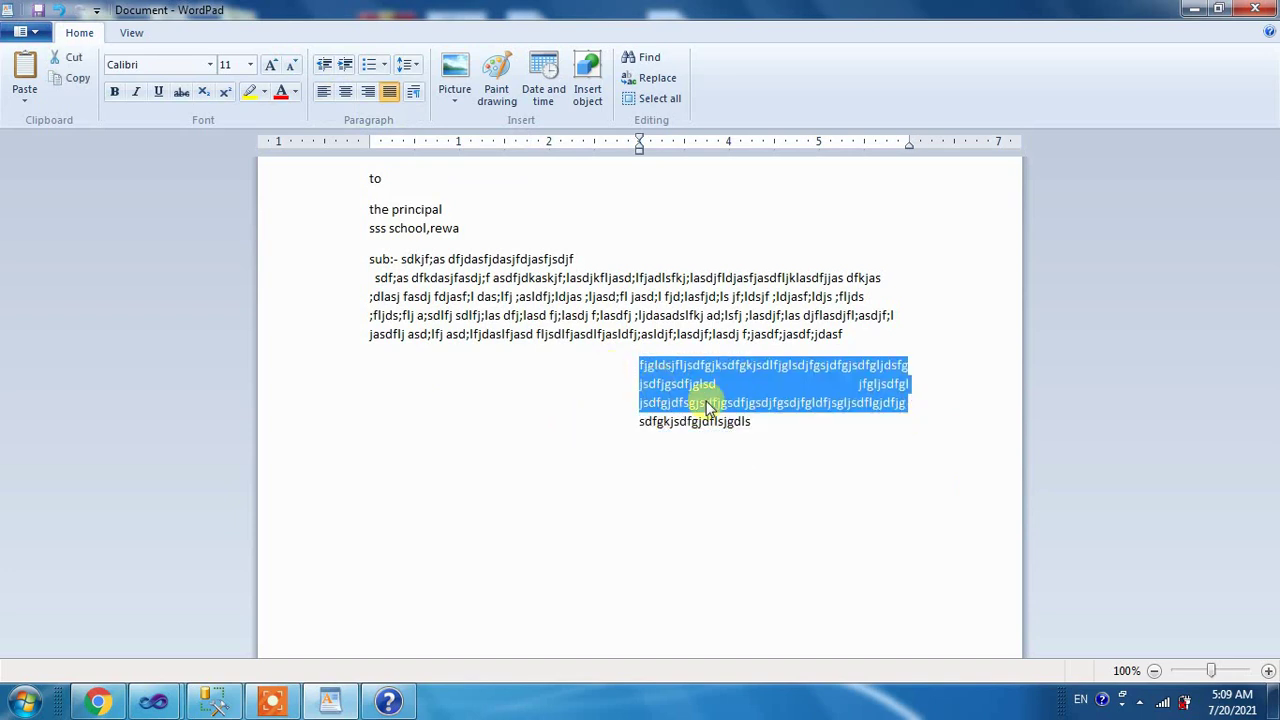
{"action": "left_click_drag", "start_coordinate": [760, 428], "coordinate": [720, 431]}
{"action": "left_click", "coordinate": [671, 386]}
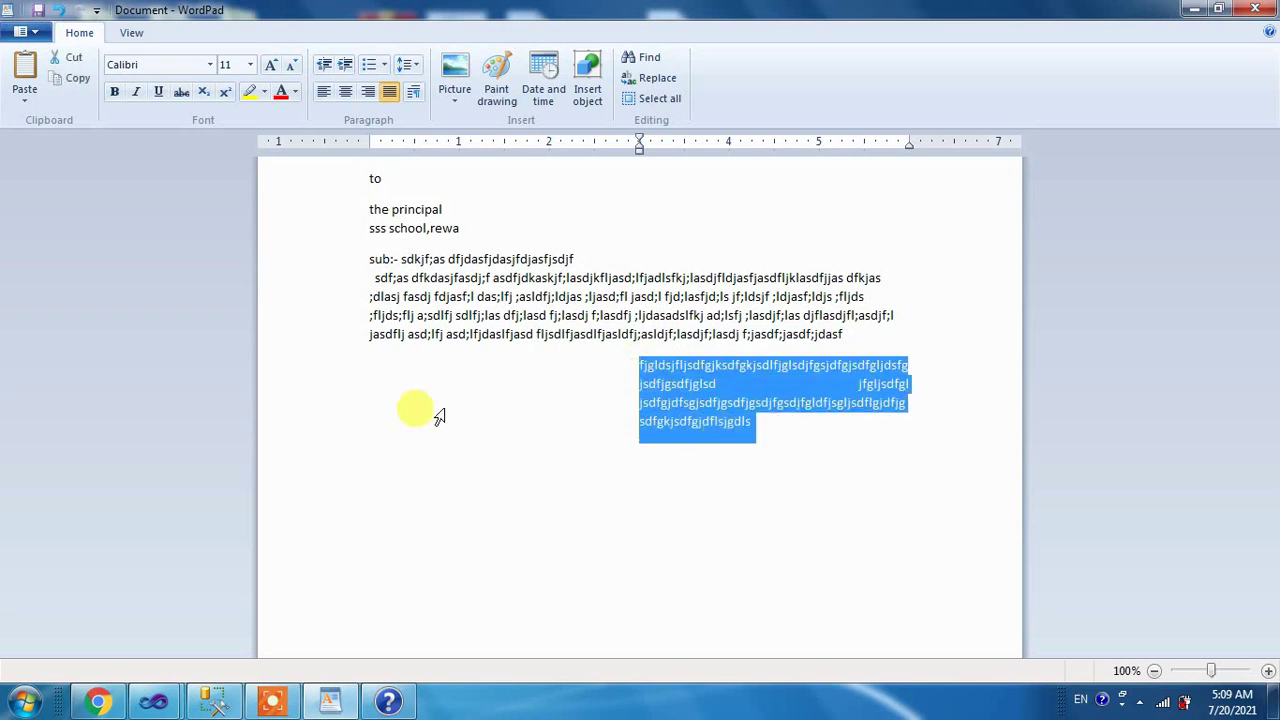
{"action": "left_click", "coordinate": [324, 66]}
{"action": "left_click", "coordinate": [324, 66]}
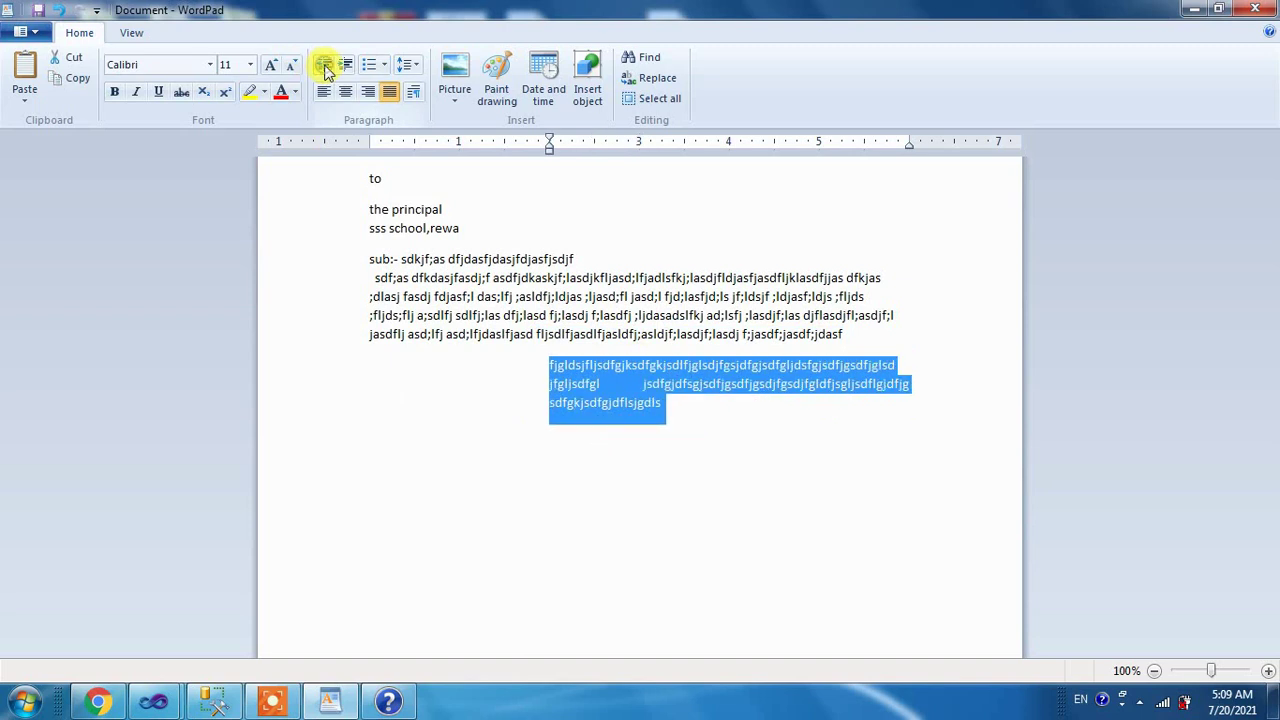
{"action": "left_click", "coordinate": [324, 66]}
{"action": "left_click", "coordinate": [324, 66]}
{"action": "left_click", "coordinate": [324, 66]}
{"action": "left_click", "coordinate": [324, 66]}
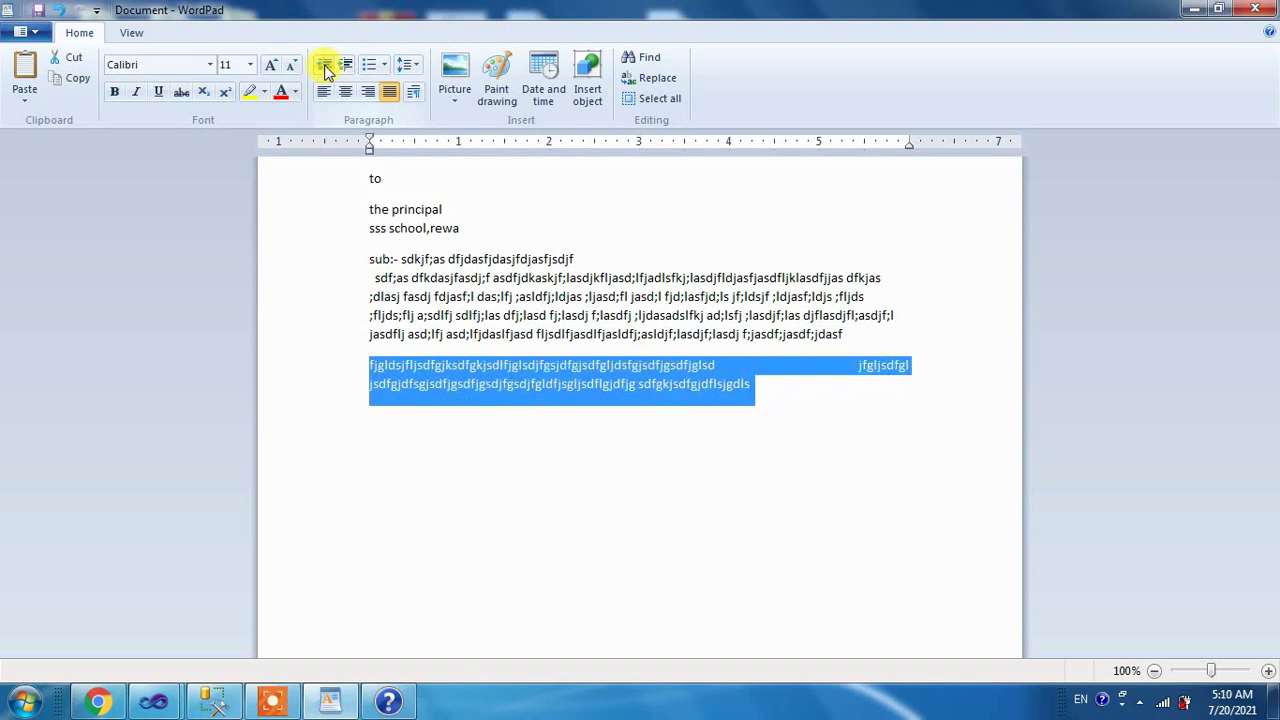
Step: Increase the selected filler paragraph's left indent to 4 inches
{"action": "left_click", "coordinate": [345, 68]}
{"action": "left_click", "coordinate": [345, 68]}
{"action": "left_click", "coordinate": [345, 68]}
{"action": "left_click", "coordinate": [345, 68]}
{"action": "left_click", "coordinate": [345, 68]}
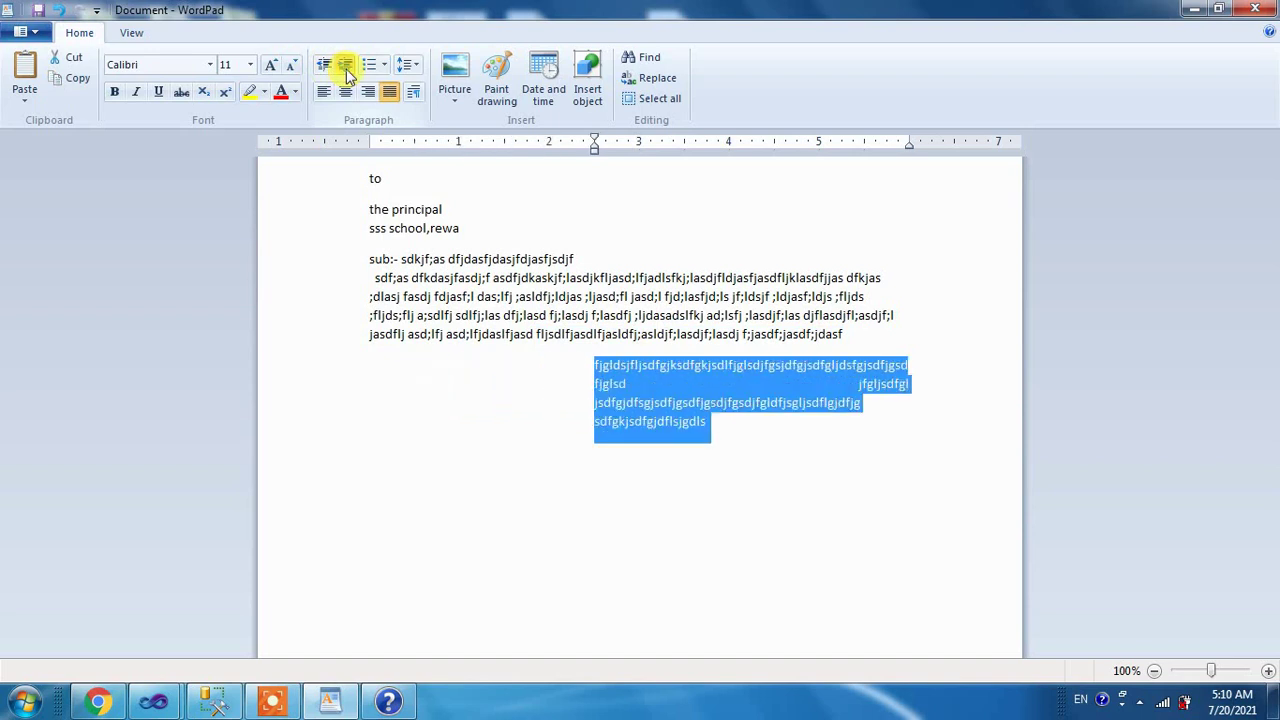
{"action": "left_click", "coordinate": [345, 68]}
{"action": "left_click", "coordinate": [345, 68]}
{"action": "left_click", "coordinate": [345, 68]}
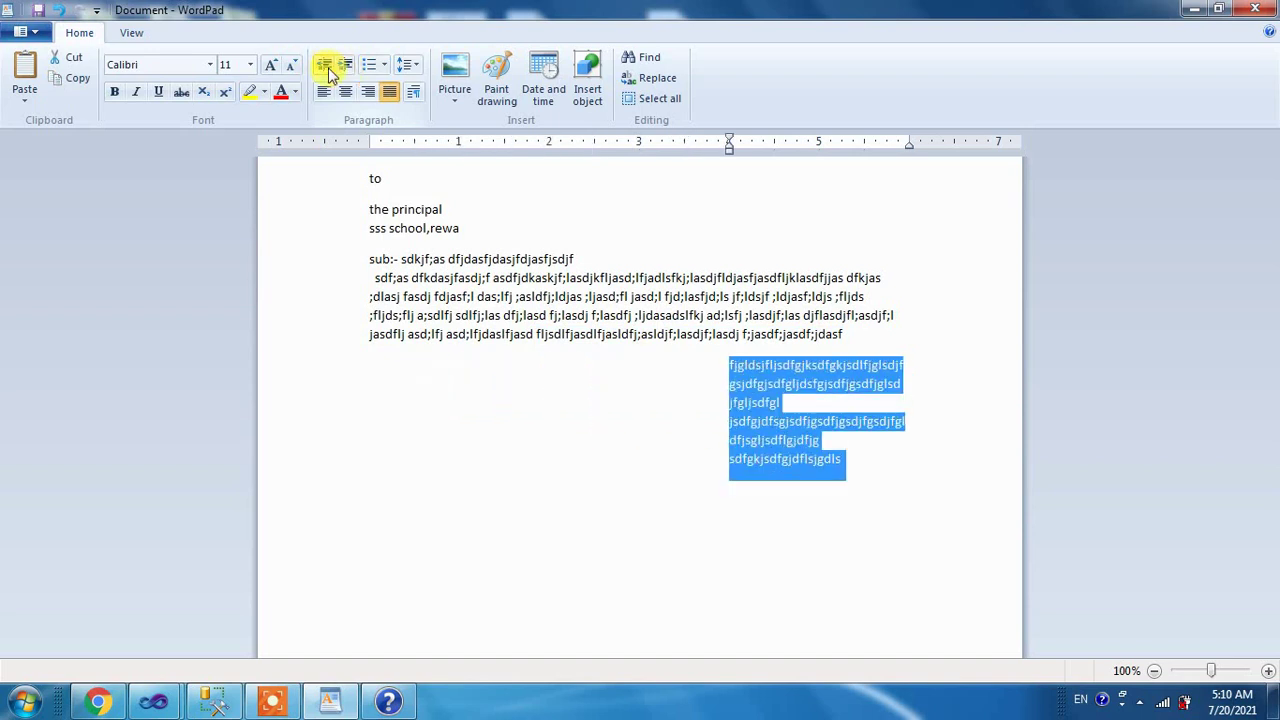
Step: Decrease the selected filler paragraph's left indent to 1.5 inches
{"action": "left_click", "coordinate": [324, 66]}
{"action": "left_click", "coordinate": [324, 66]}
{"action": "left_click", "coordinate": [324, 66]}
{"action": "left_click", "coordinate": [324, 66]}
{"action": "left_click", "coordinate": [324, 66]}
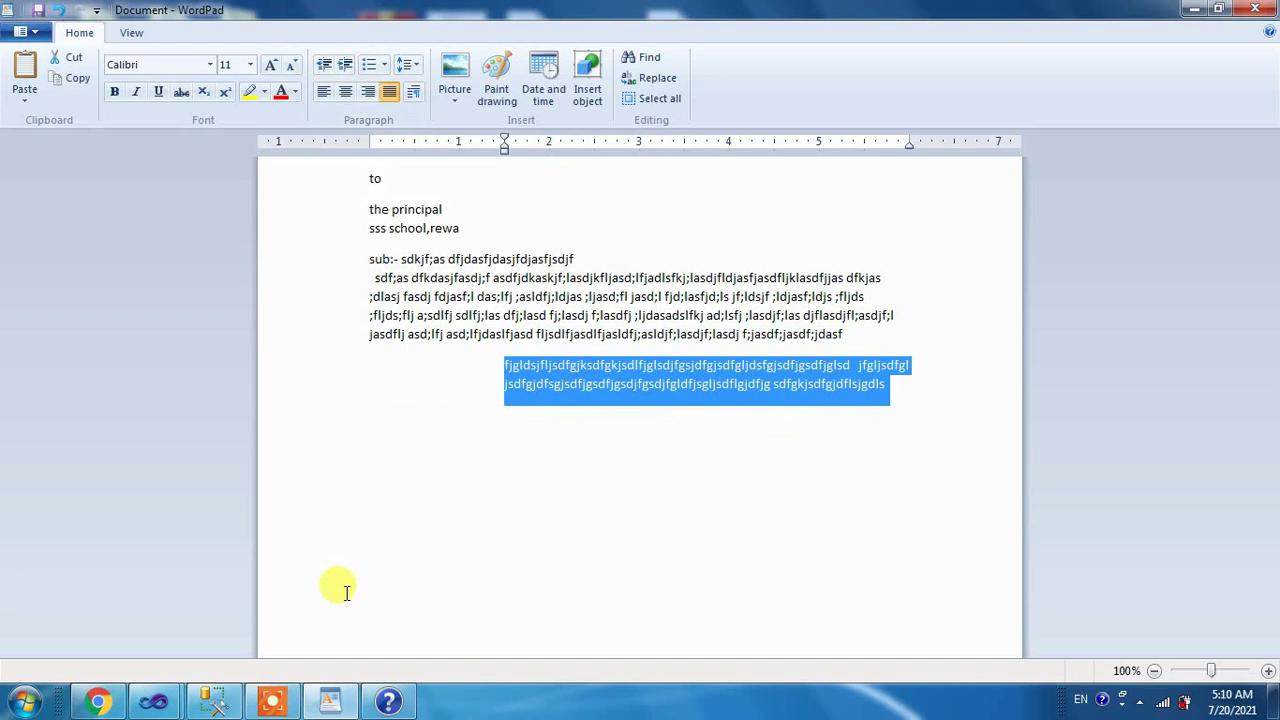
Step: Apply bullets to the indented filler paragraph, and delete all text in the document
{"action": "left_click", "coordinate": [369, 64]}
{"action": "left_click", "coordinate": [383, 64]}
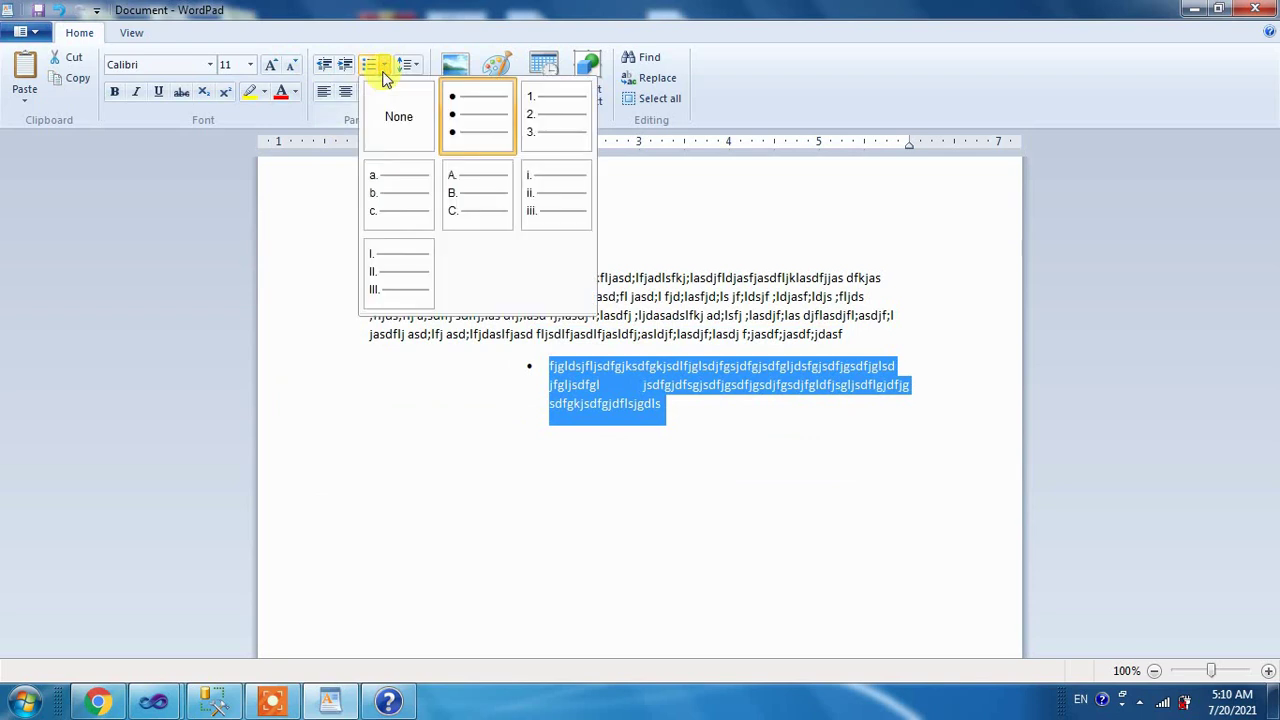
{"action": "left_click", "coordinate": [660, 443]}
{"action": "key", "text": "ctrl+a"}
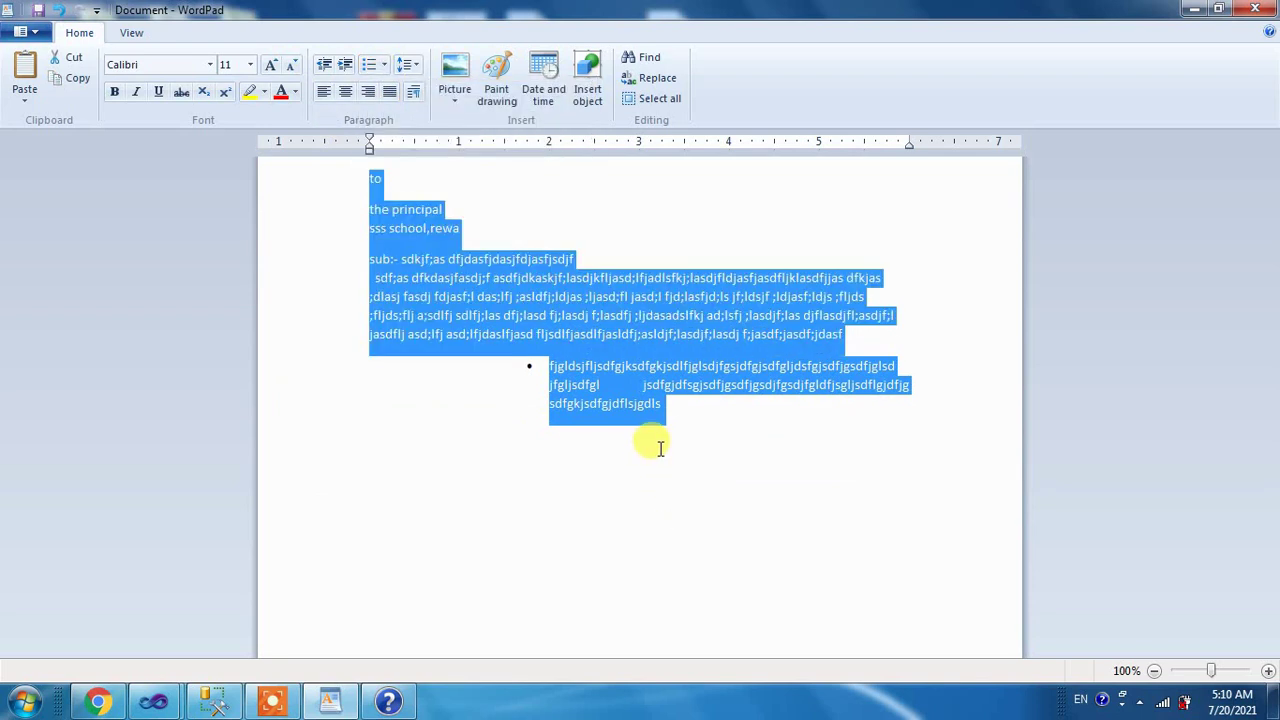
{"action": "key", "text": "Delete"}
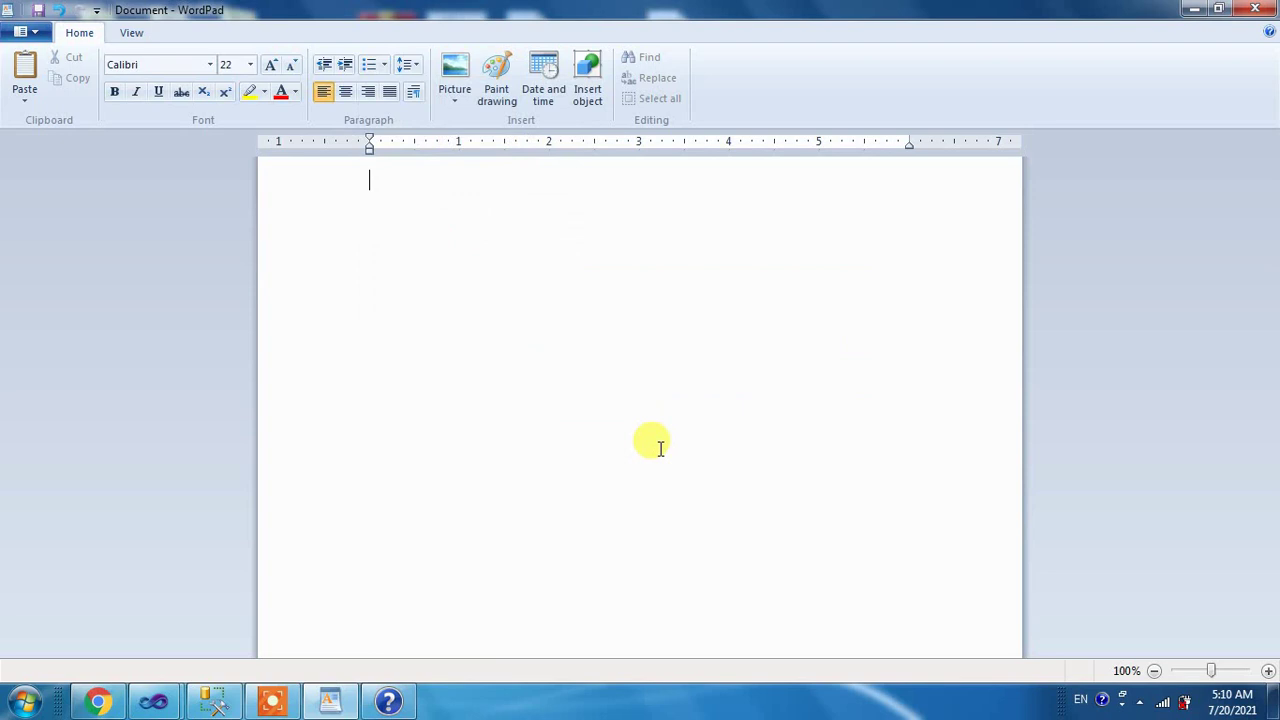
Step: Create a 1, 2, 3 numbered list with the items bca, dca, pgdca and mca
{"action": "left_click", "coordinate": [383, 64]}
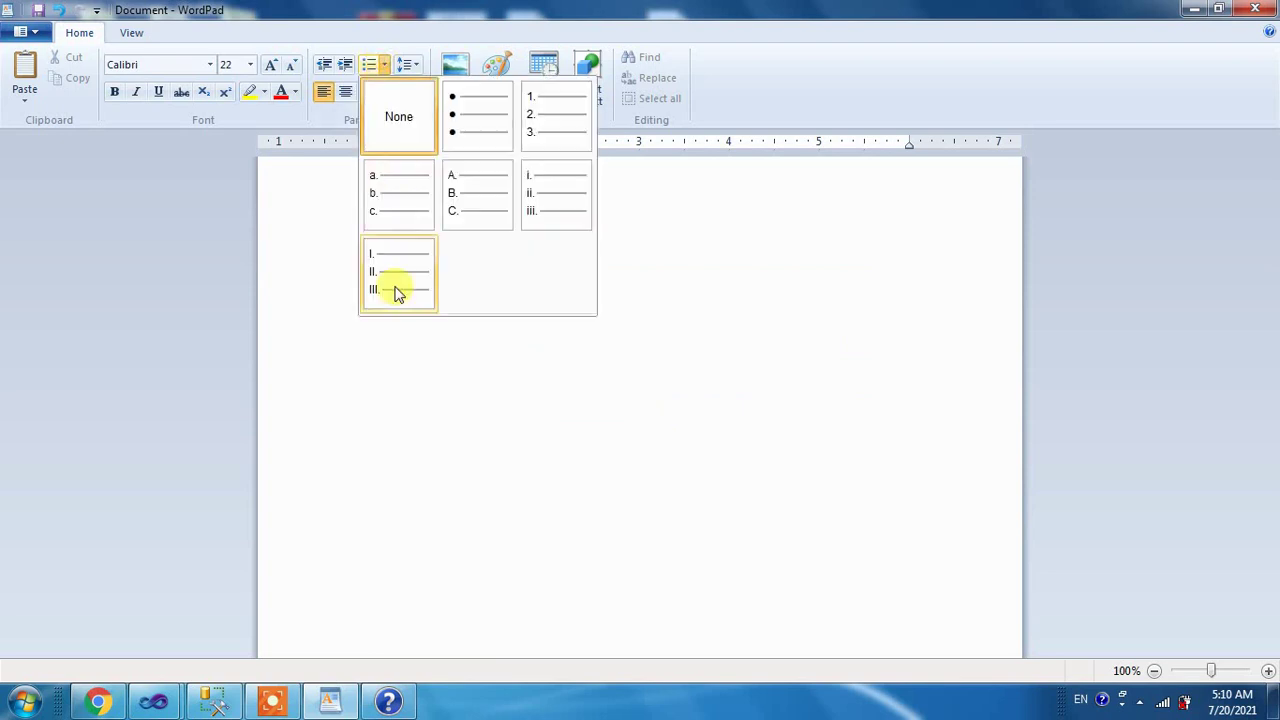
{"action": "left_click", "coordinate": [529, 127]}
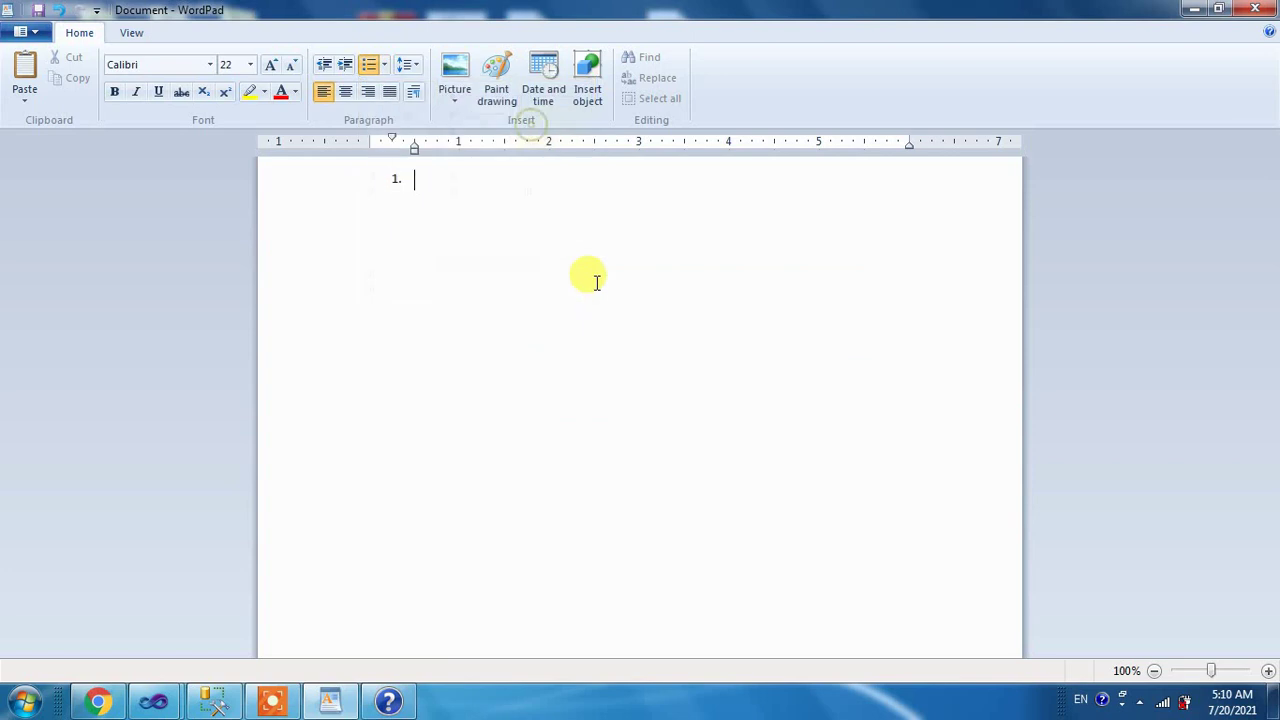
{"action": "type", "text": "bca"}
{"action": "key", "text": "Return"}
{"action": "type", "text": "dec"}
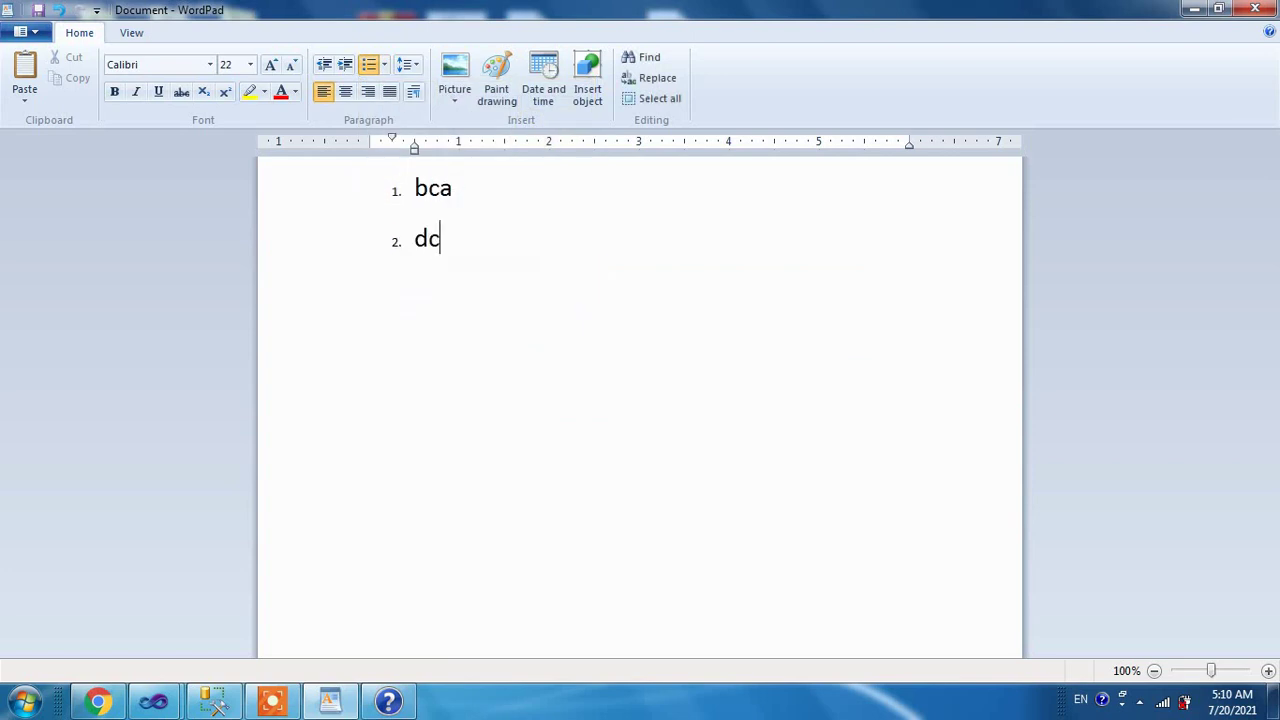
{"action": "type", "text": "a"}
{"action": "key", "text": "Return"}
{"action": "type", "text": "pgdeca"}
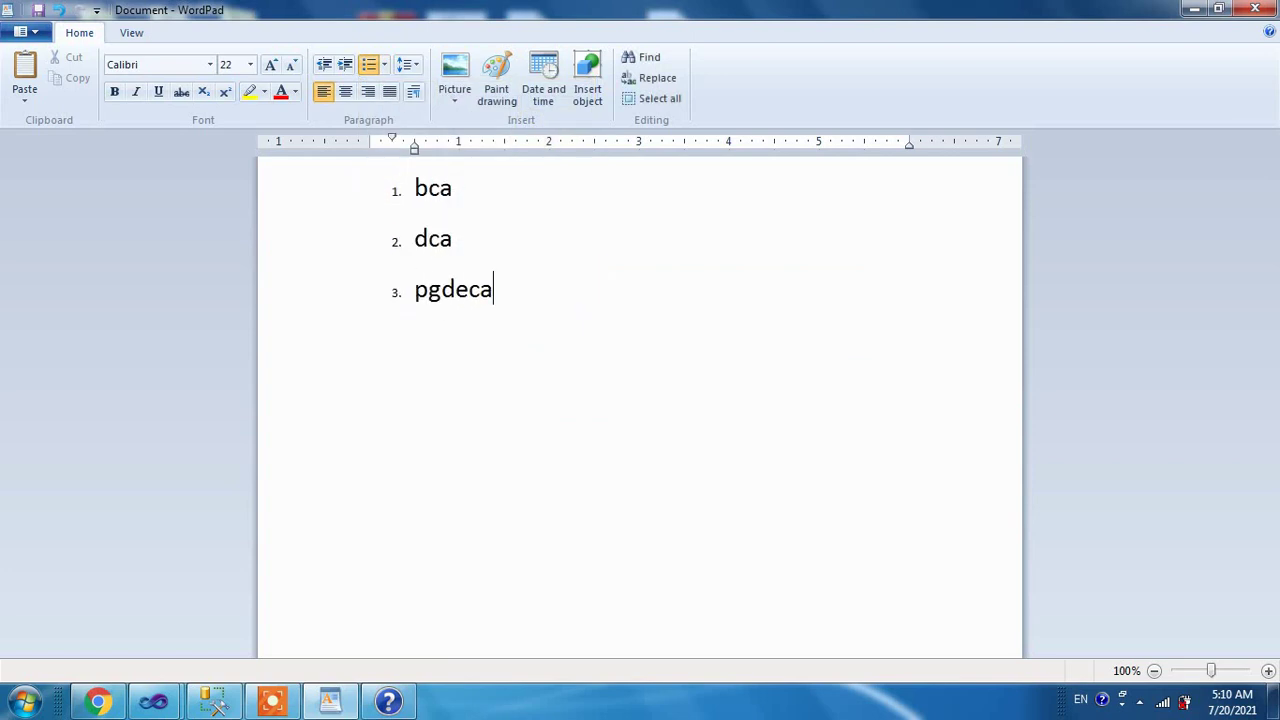
{"action": "key", "text": "BackSpace"}
{"action": "key", "text": "BackSpace"}
{"action": "key", "text": "BackSpace"}
{"action": "type", "text": "ca"}
{"action": "key", "text": "Return"}
{"action": "type", "text": "mca"}
{"action": "key", "text": "Return"}
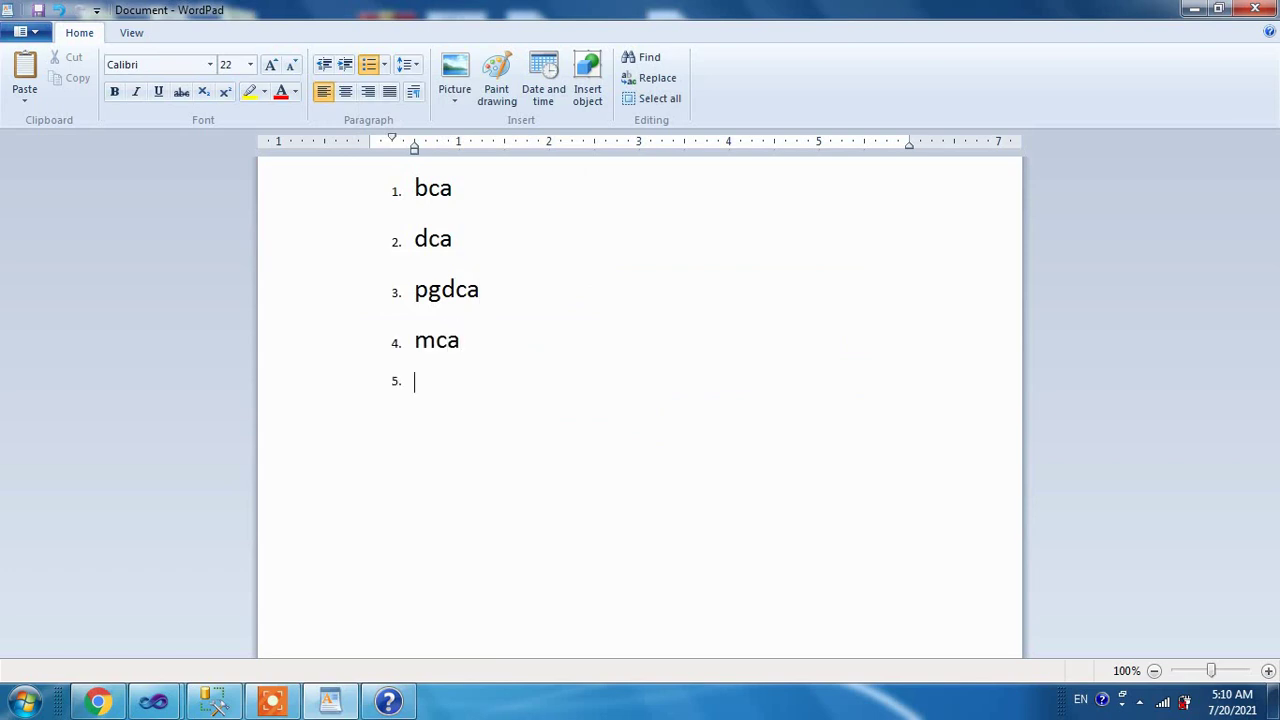
Step: Apply uppercase alphabet numbering to the first list item, bca
{"action": "left_click", "coordinate": [398, 194]}
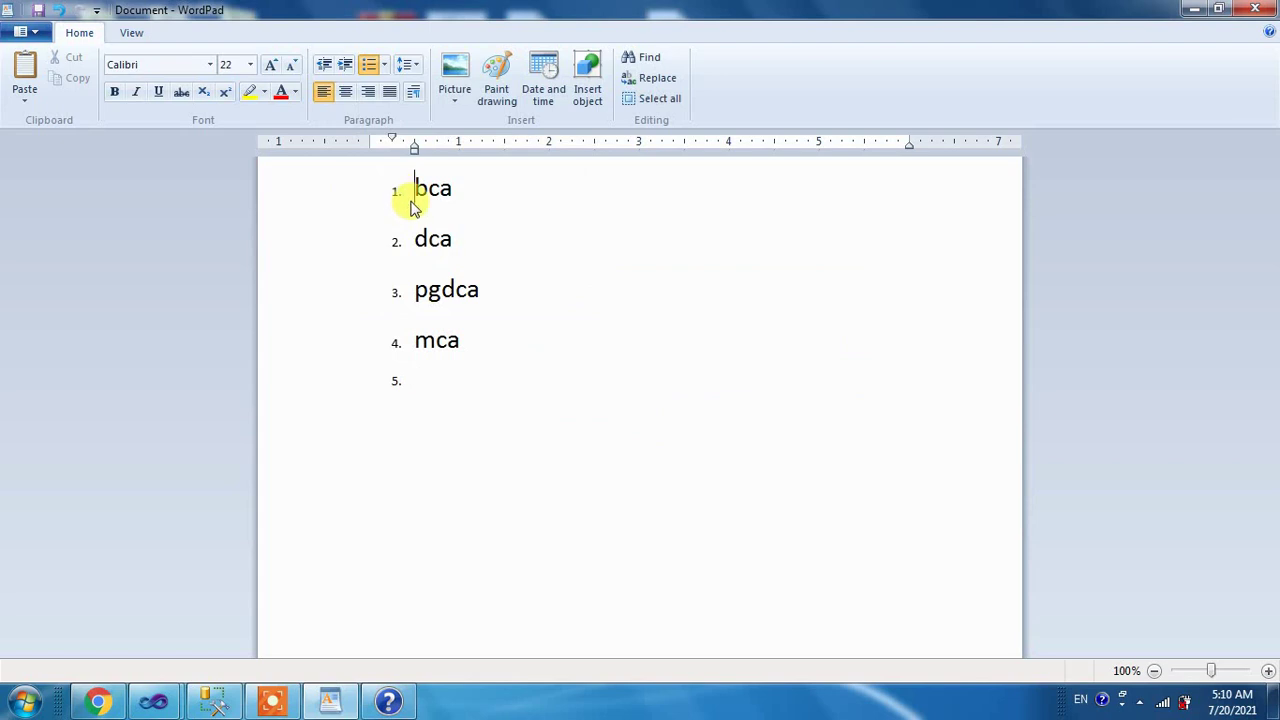
{"action": "left_click", "coordinate": [384, 68]}
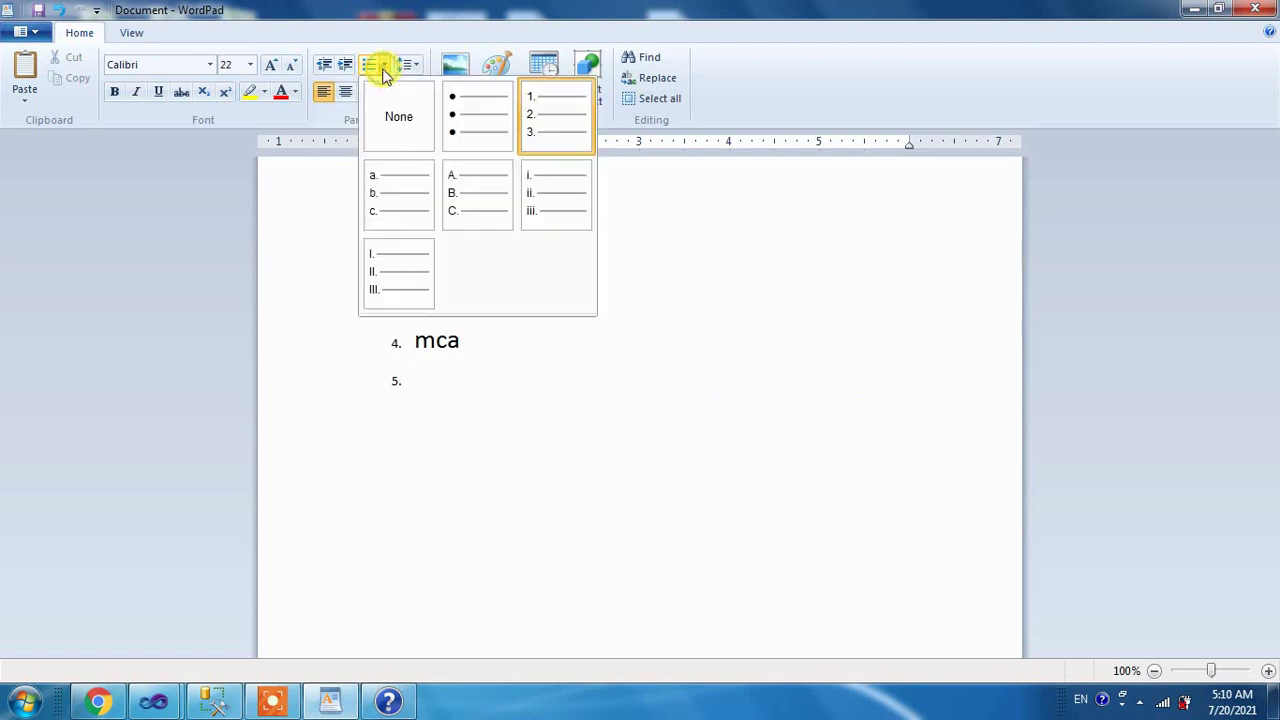
{"action": "left_click", "coordinate": [473, 215]}
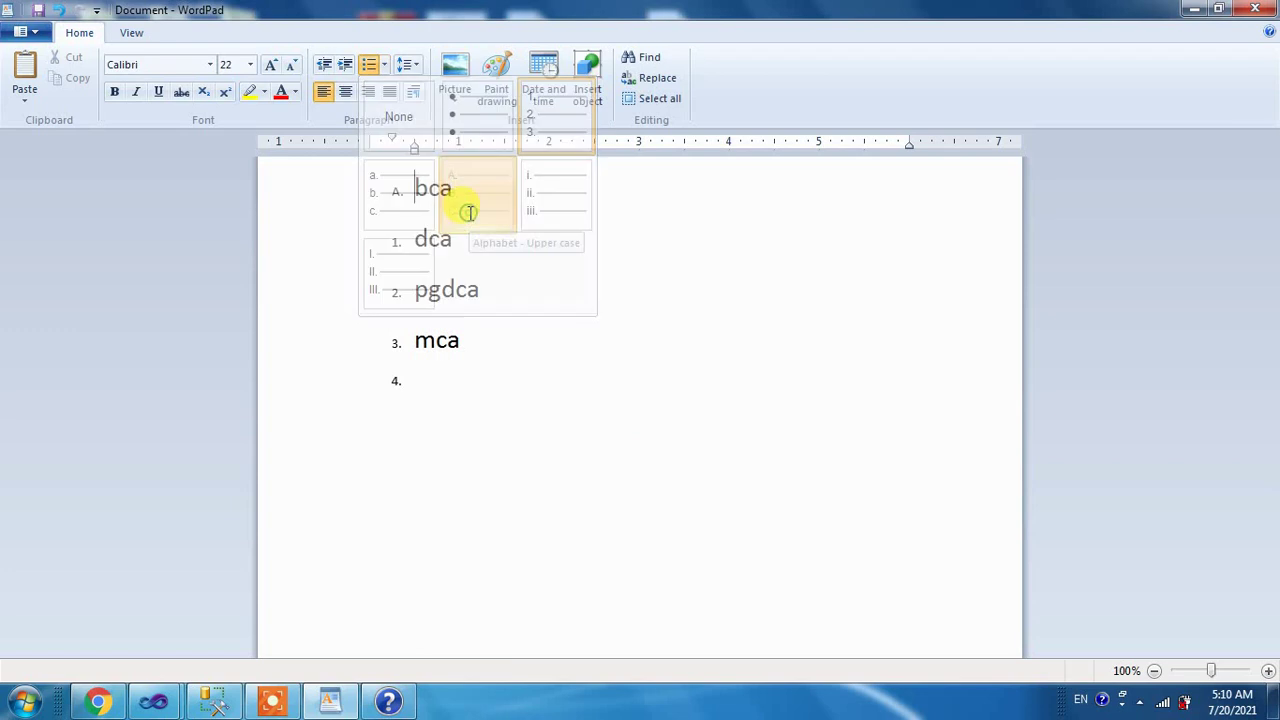
Step: Select the whole numbered list and delete its items
{"action": "key", "text": "ctrl+a"}
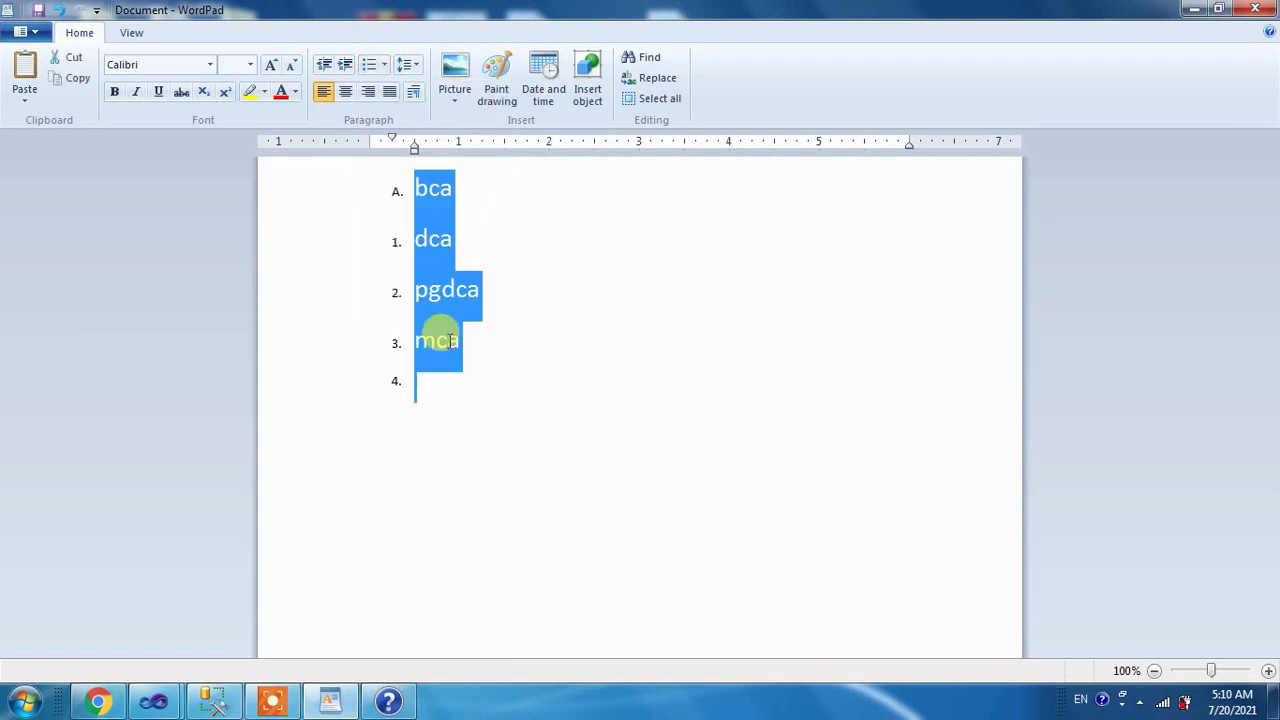
{"action": "left_click", "coordinate": [380, 194]}
{"action": "left_click", "coordinate": [390, 241]}
{"action": "key", "text": "ctrl+a"}
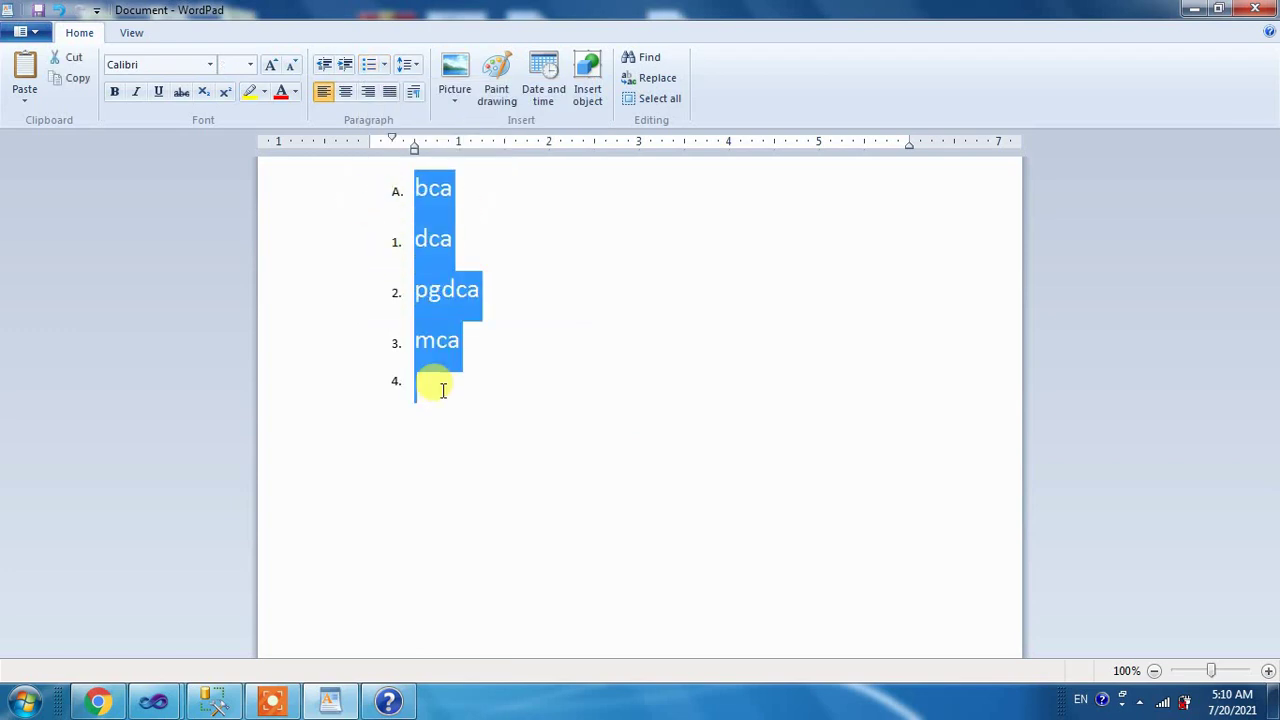
{"action": "type", "text": "S"}
{"action": "key", "text": "BackSpace"}
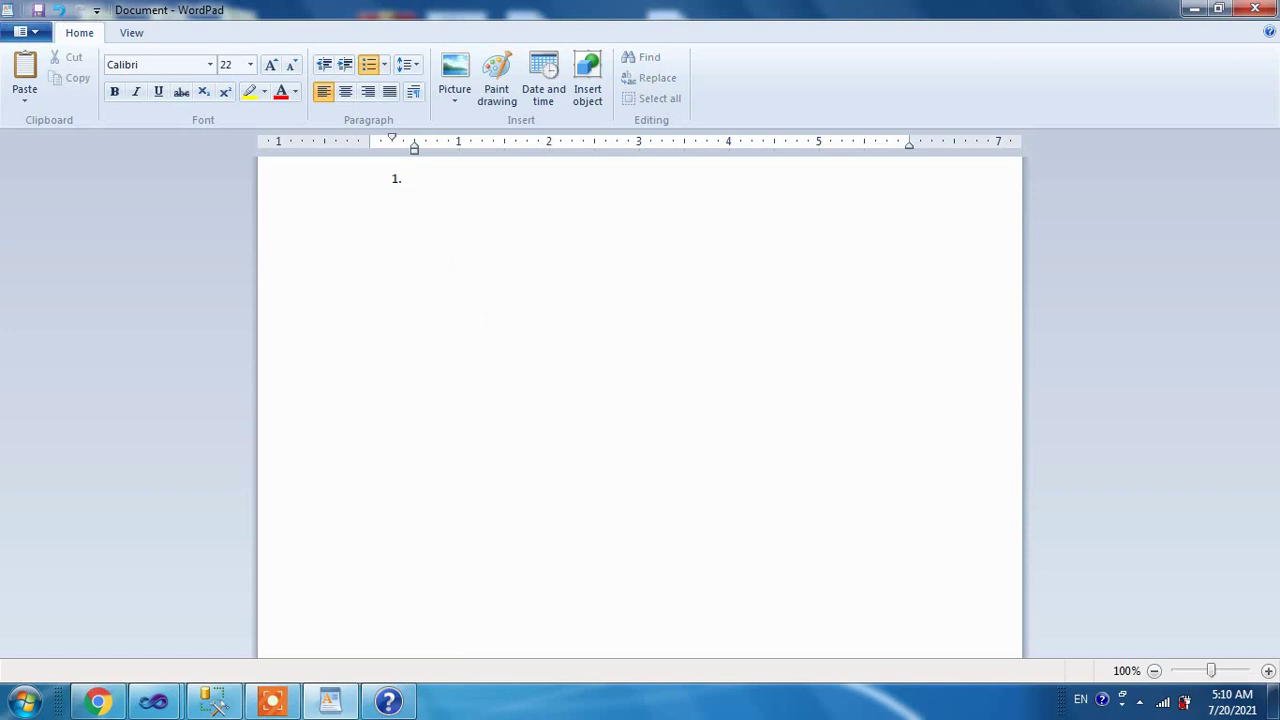
Step: Create an uppercase lettered list with the items bca, ca, dca, sdfdsf, sdfsdf and sdfsd
{"action": "left_click", "coordinate": [384, 65]}
{"action": "left_click", "coordinate": [450, 190]}
{"action": "type", "text": "bca"}
{"action": "key", "text": "Return"}
{"action": "type", "text": "ca"}
{"action": "key", "text": "Return"}
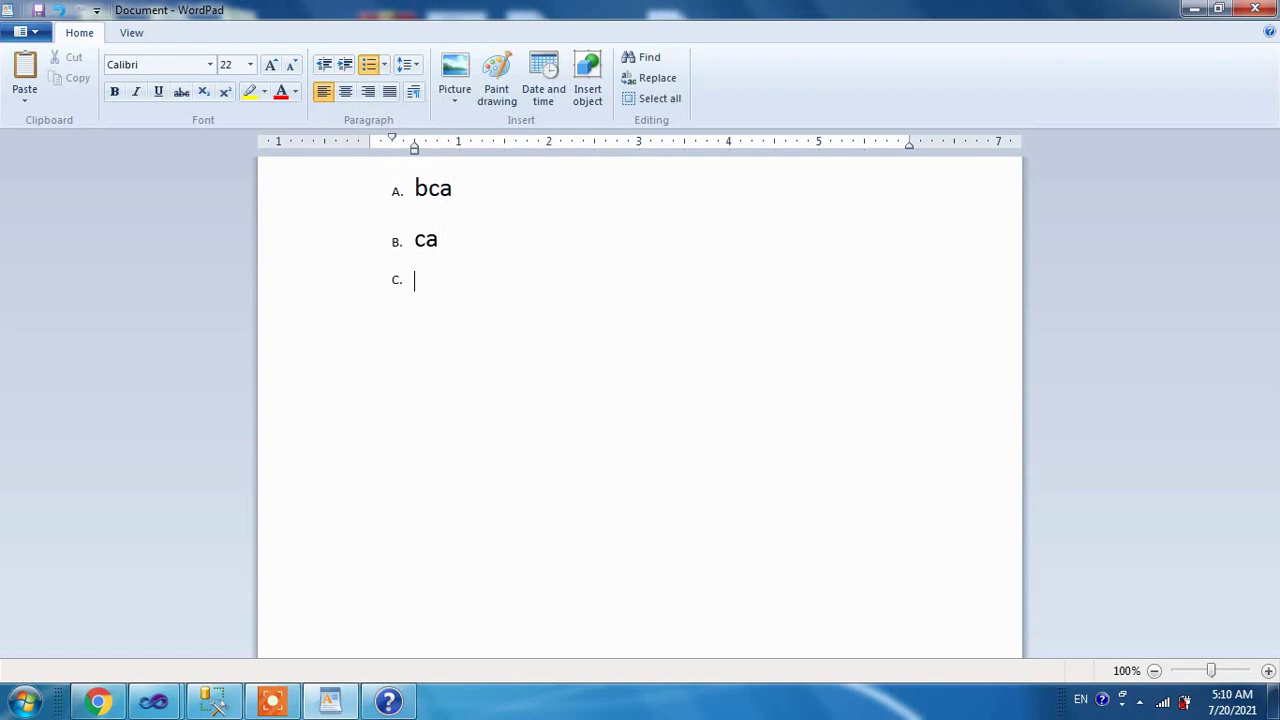
{"action": "type", "text": "dca"}
{"action": "key", "text": "Return"}
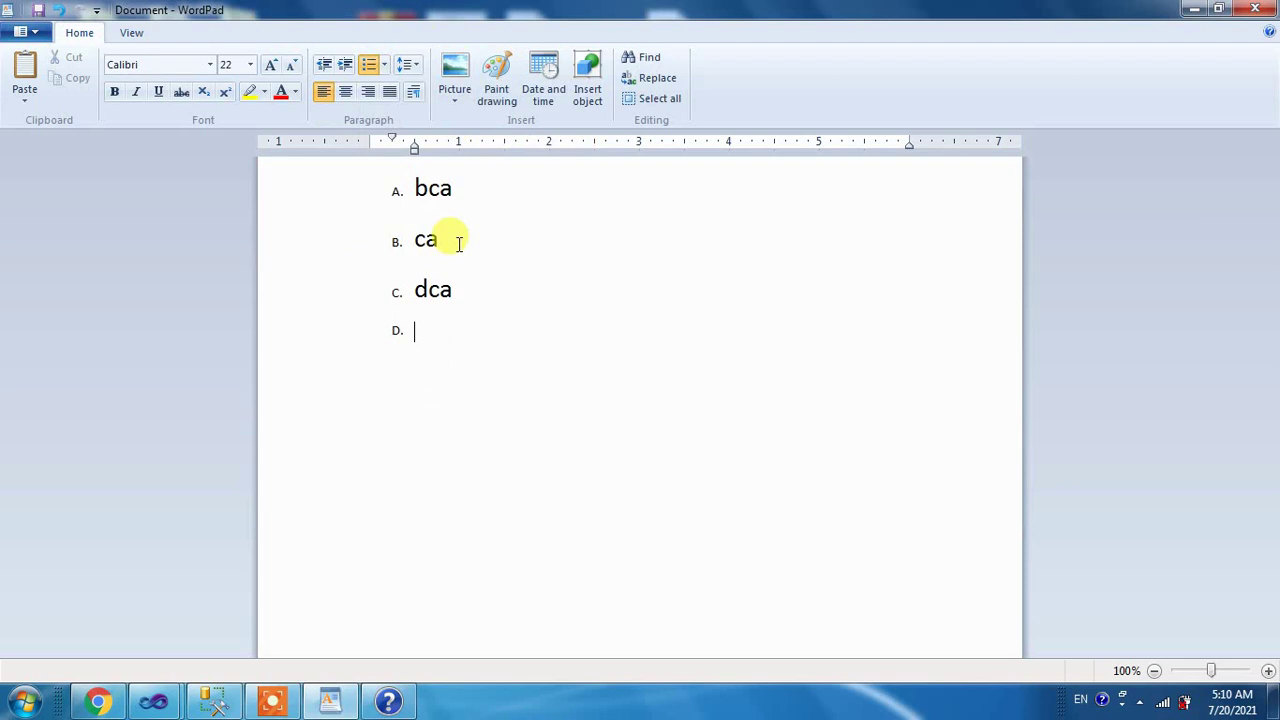
{"action": "type", "text": "sdfdsf"}
{"action": "key", "text": "Return"}
{"action": "type", "text": "sdfsdf"}
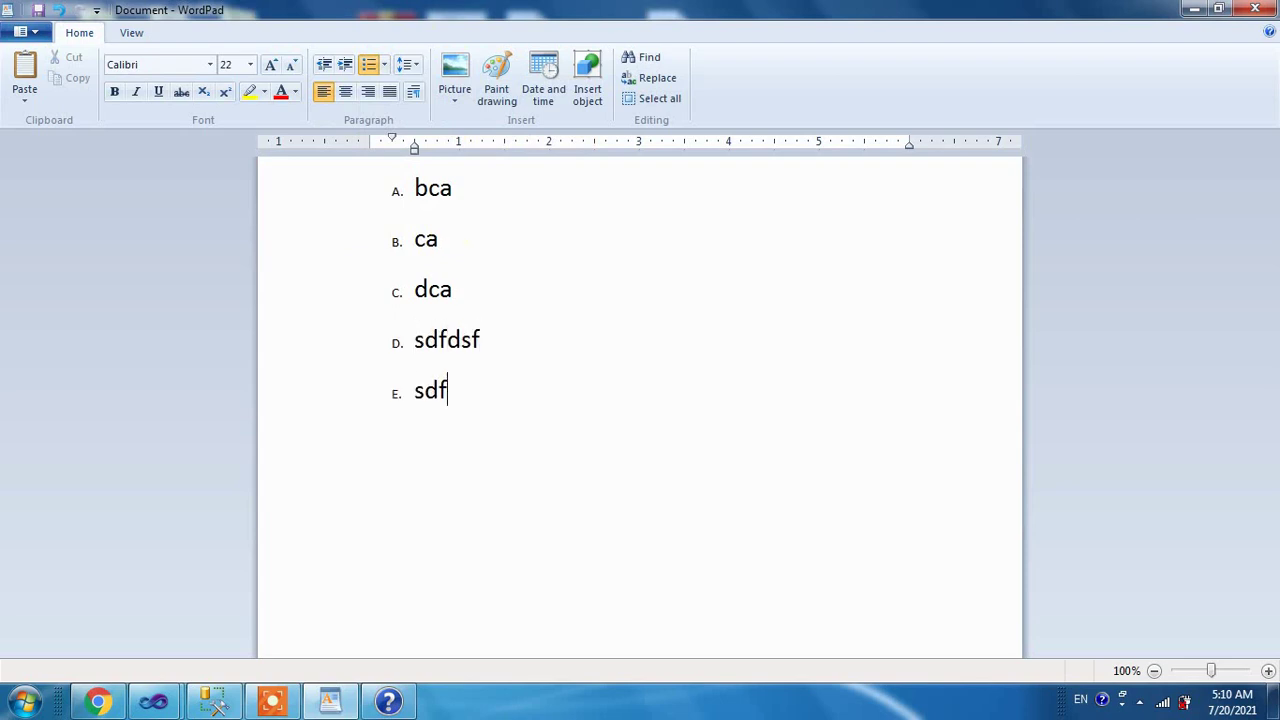
{"action": "key", "text": "Return"}
{"action": "type", "text": "sdfsd"}
{"action": "key", "text": "Return"}
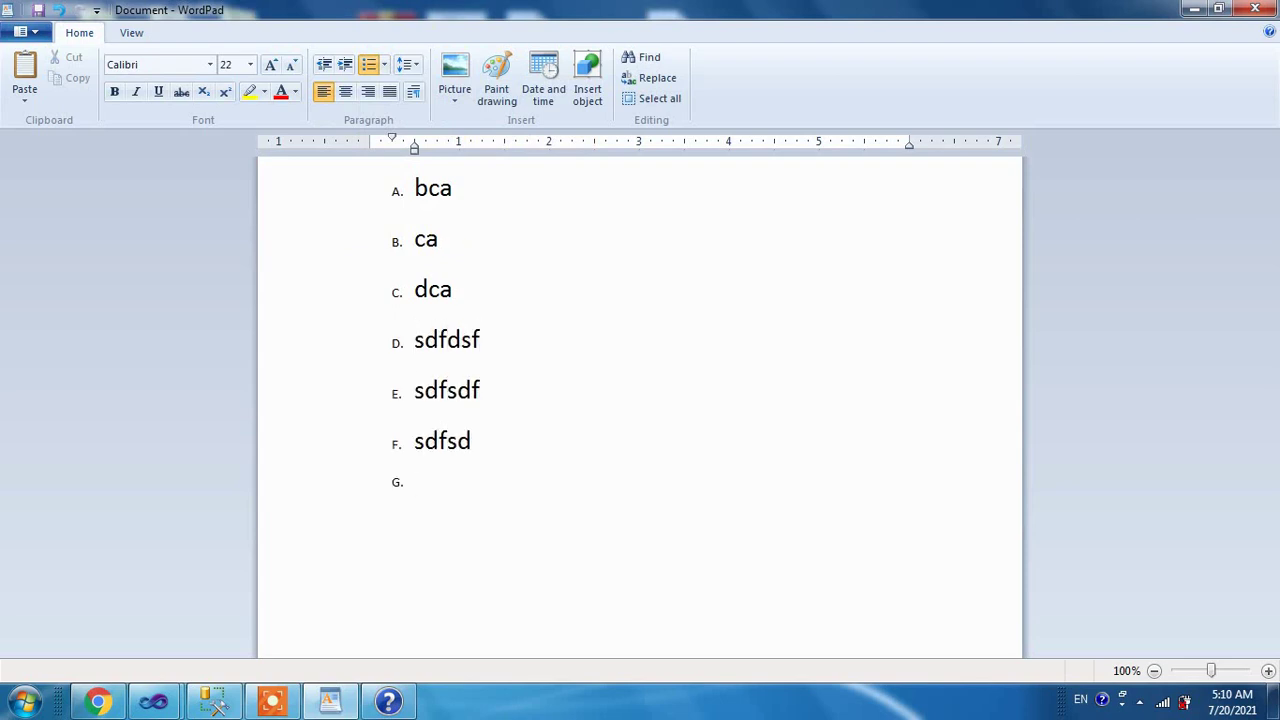
Step: Delete all items of the lettered list, and remove the trial text sdf from the first line
{"action": "key", "text": "ctrl+a"}
{"action": "key", "text": "Delete"}
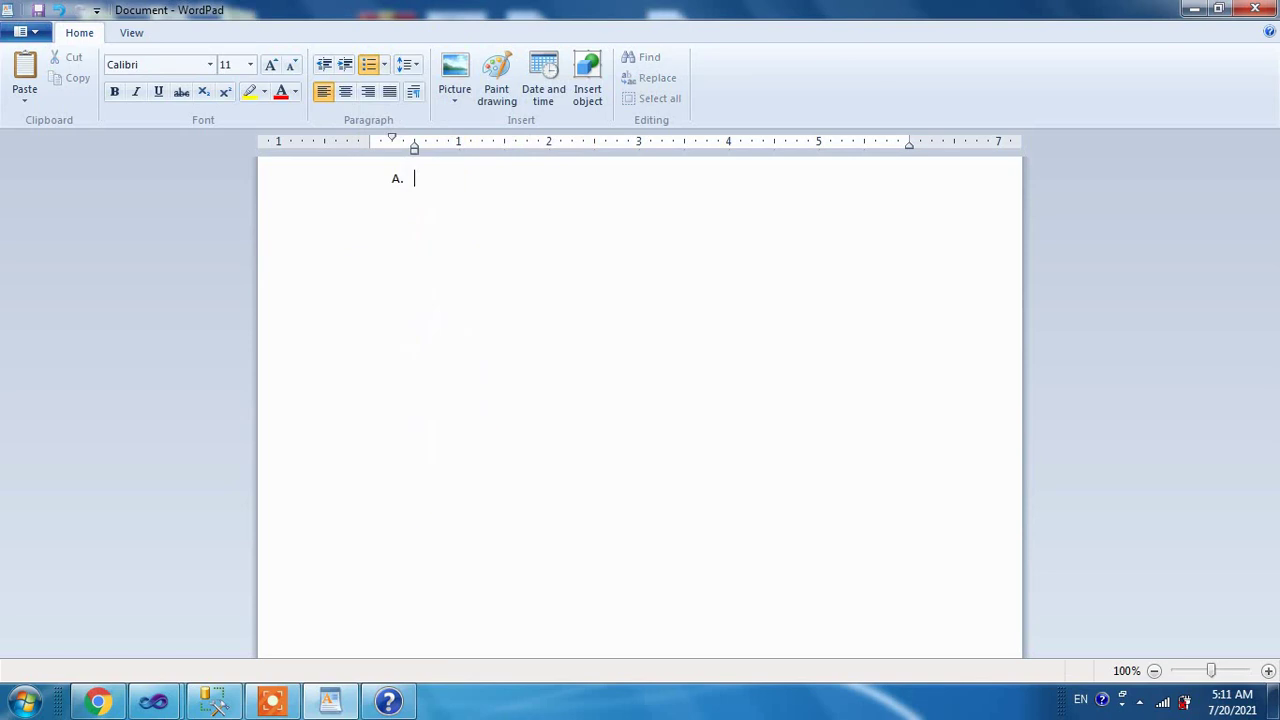
{"action": "type", "text": "sdf"}
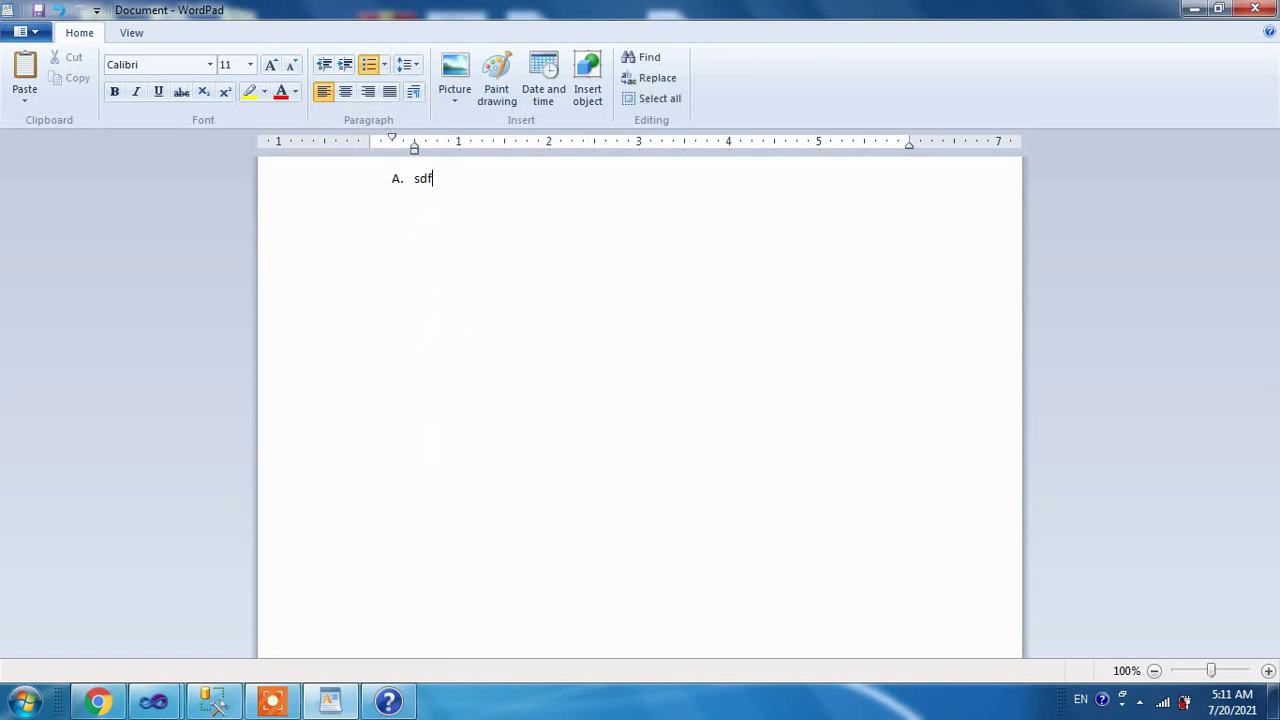
{"action": "key", "text": "BackSpace"}
{"action": "key", "text": "BackSpace"}
{"action": "key", "text": "BackSpace"}
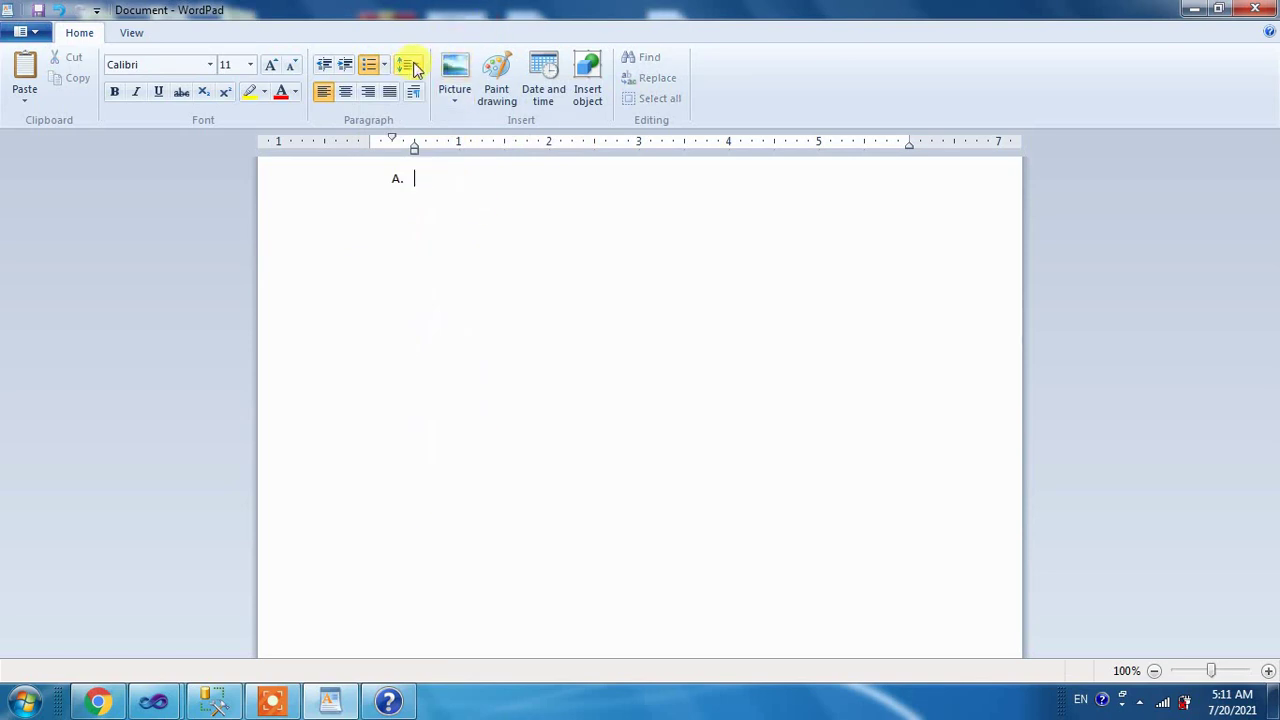
Step: Switch the empty list line to bullets and enter five items of random filler text
{"action": "left_click", "coordinate": [385, 66]}
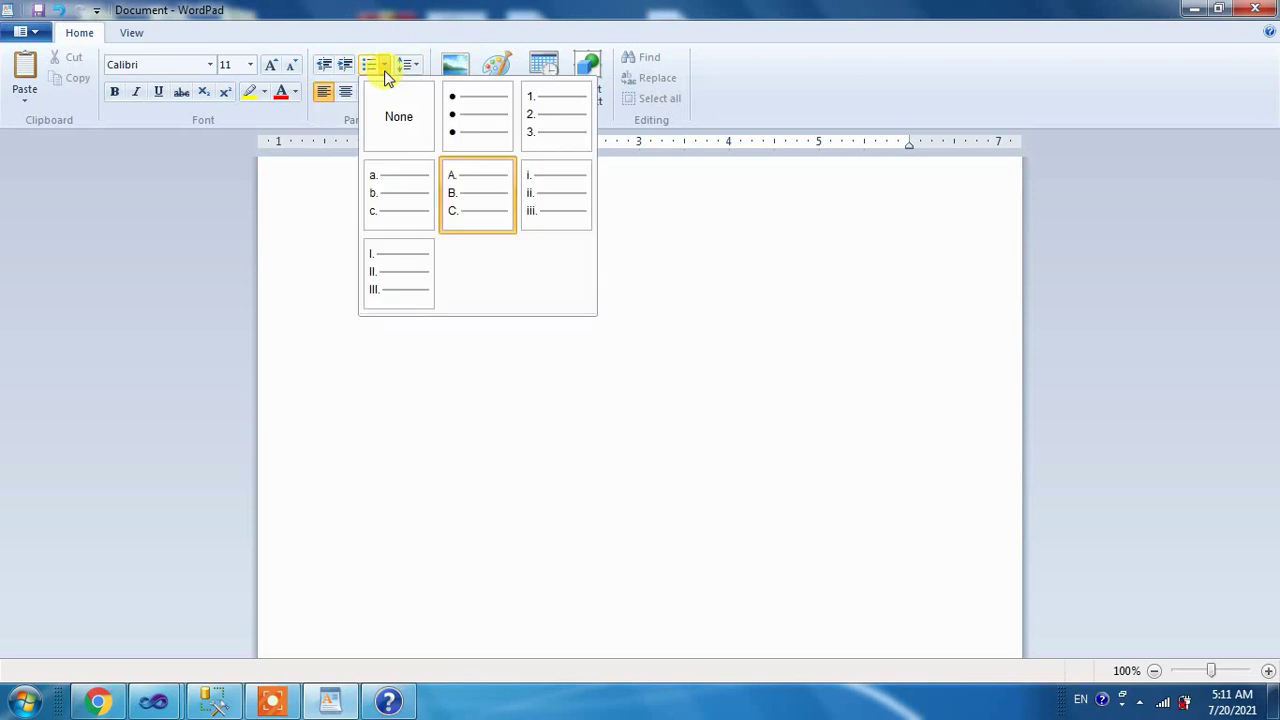
{"action": "left_click", "coordinate": [470, 134]}
{"action": "type", "text": "sdfasdf"}
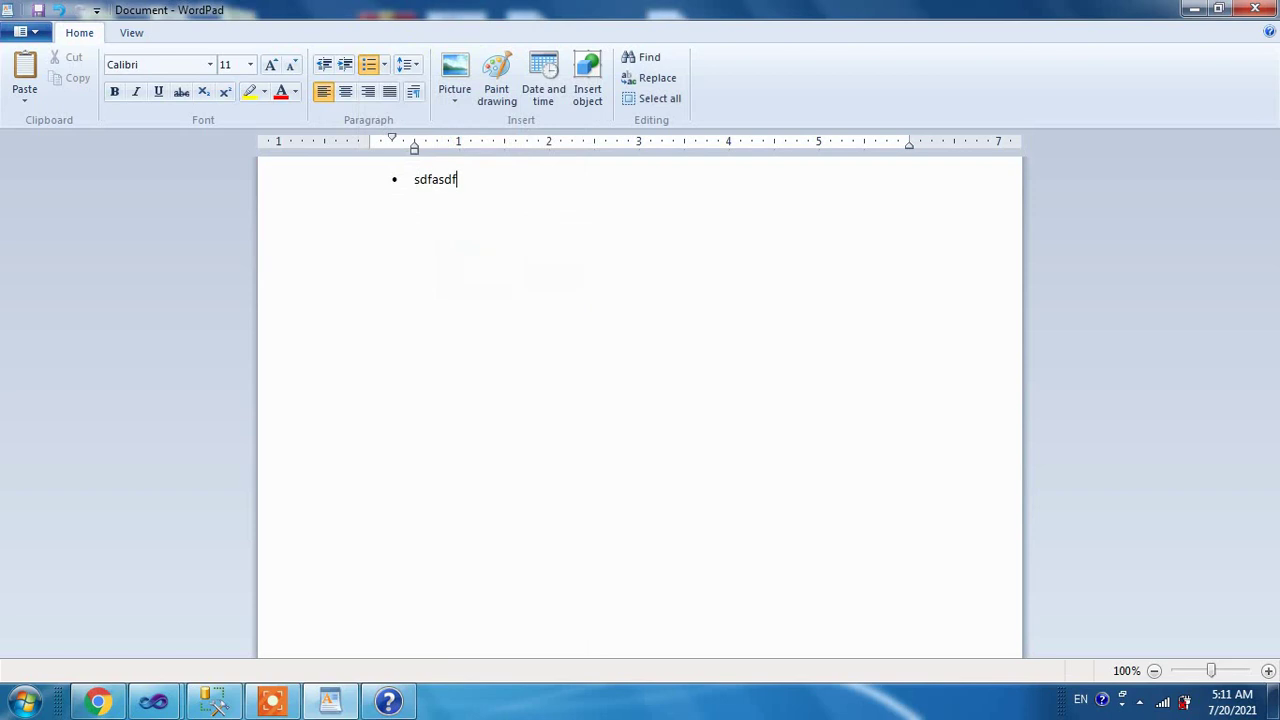
{"action": "type", "text": "ads fdasfasdfasdfhdasfhasdf"}
{"action": "key", "text": "Return"}
{"action": "type", "text": "dsf"}
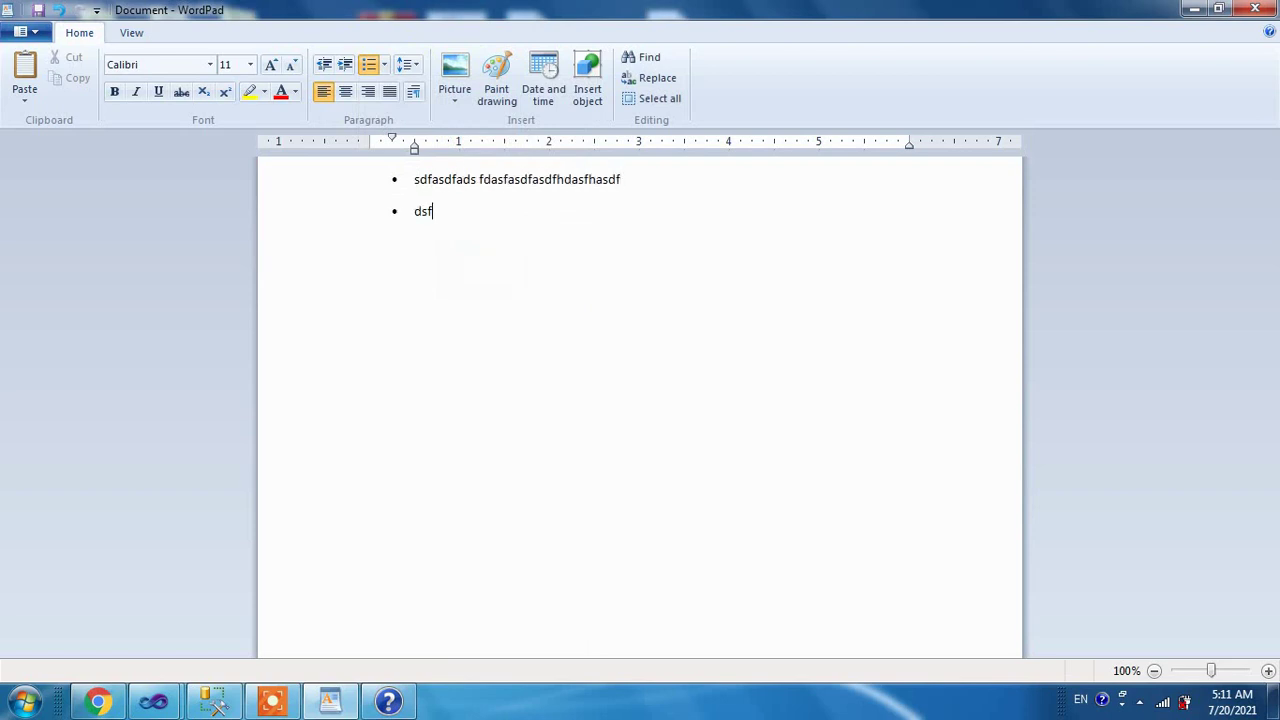
{"action": "type", "text": "jasdfkjasdfjalsdjf;lasdfjasdf"}
{"action": "key", "text": "Return"}
{"action": "type", "text": "dsflkjasdflkjdasfl"}
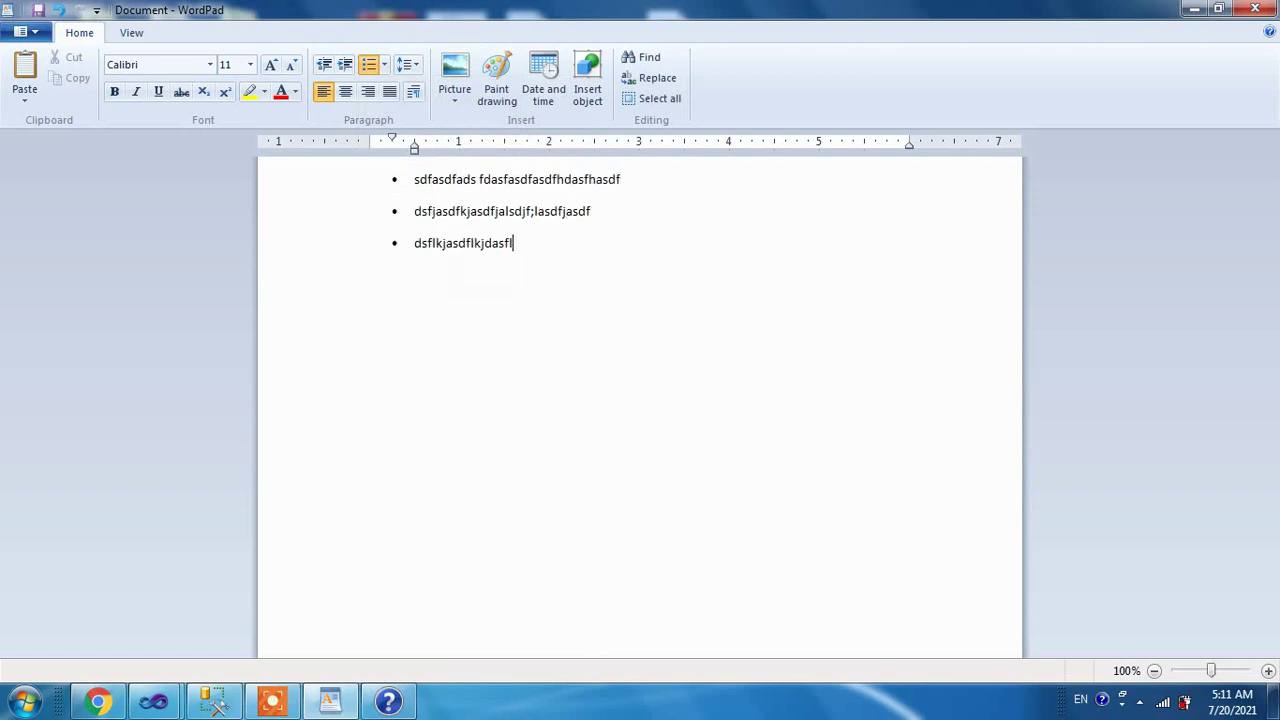
{"action": "type", "text": "asdf"}
{"action": "key", "text": "Return"}
{"action": "type", "text": "asdflkjasdfljasdflas df"}
{"action": "key", "text": "Return"}
{"action": "type", "text": "sdfasdfldkjsfas djfas"}
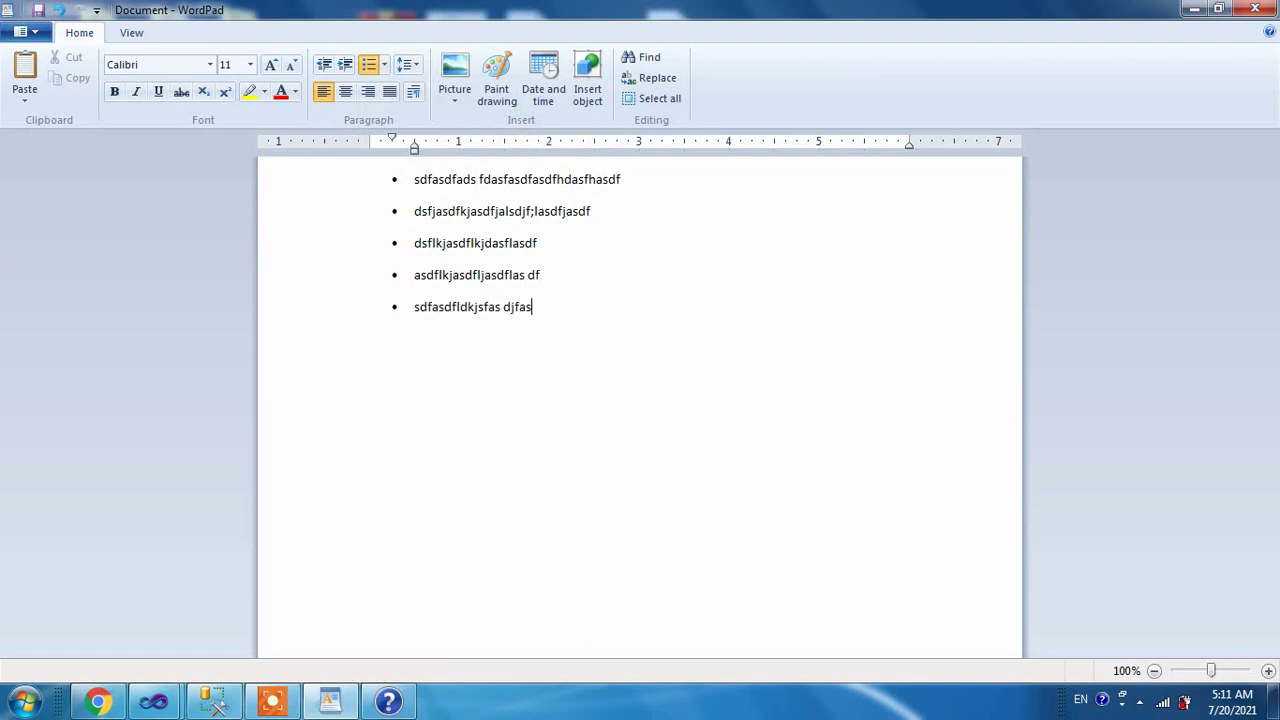
{"action": "type", "text": "df"}
{"action": "key", "text": "Return"}
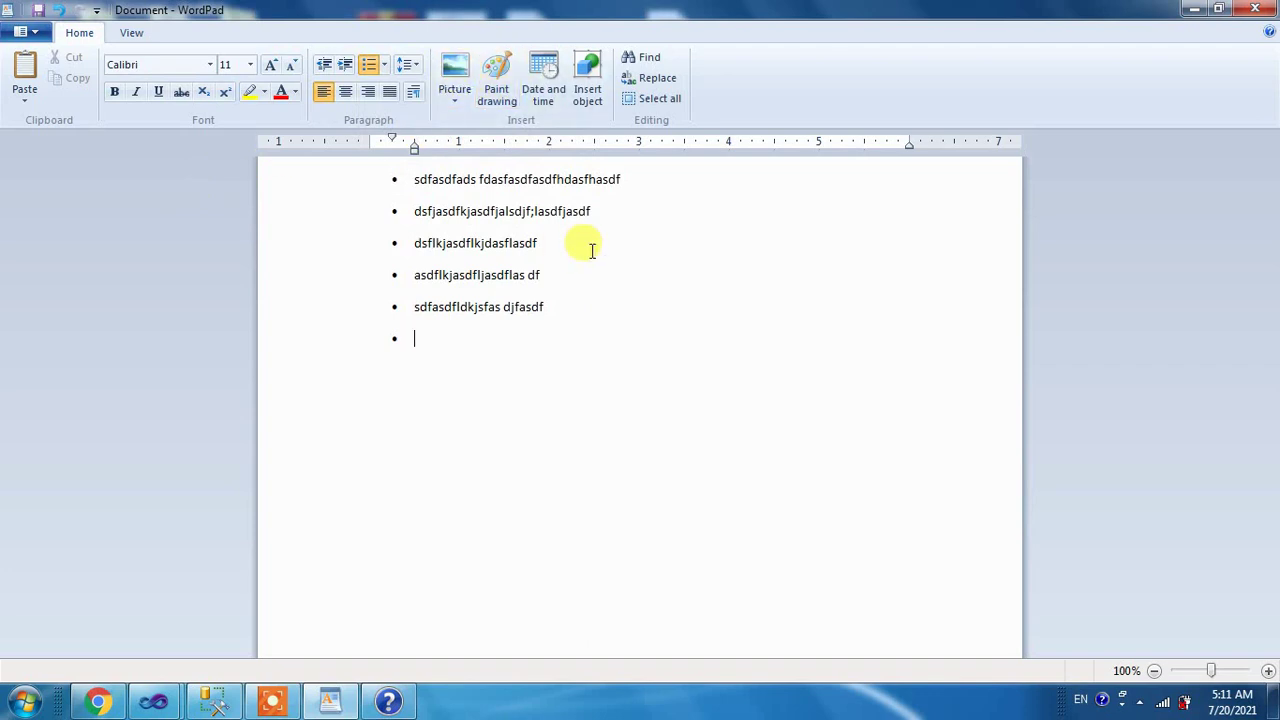
Step: Insert the picture Chrysanthemum.jpg from the Sample Pictures folder on the empty bullet line
{"action": "left_click", "coordinate": [456, 75]}
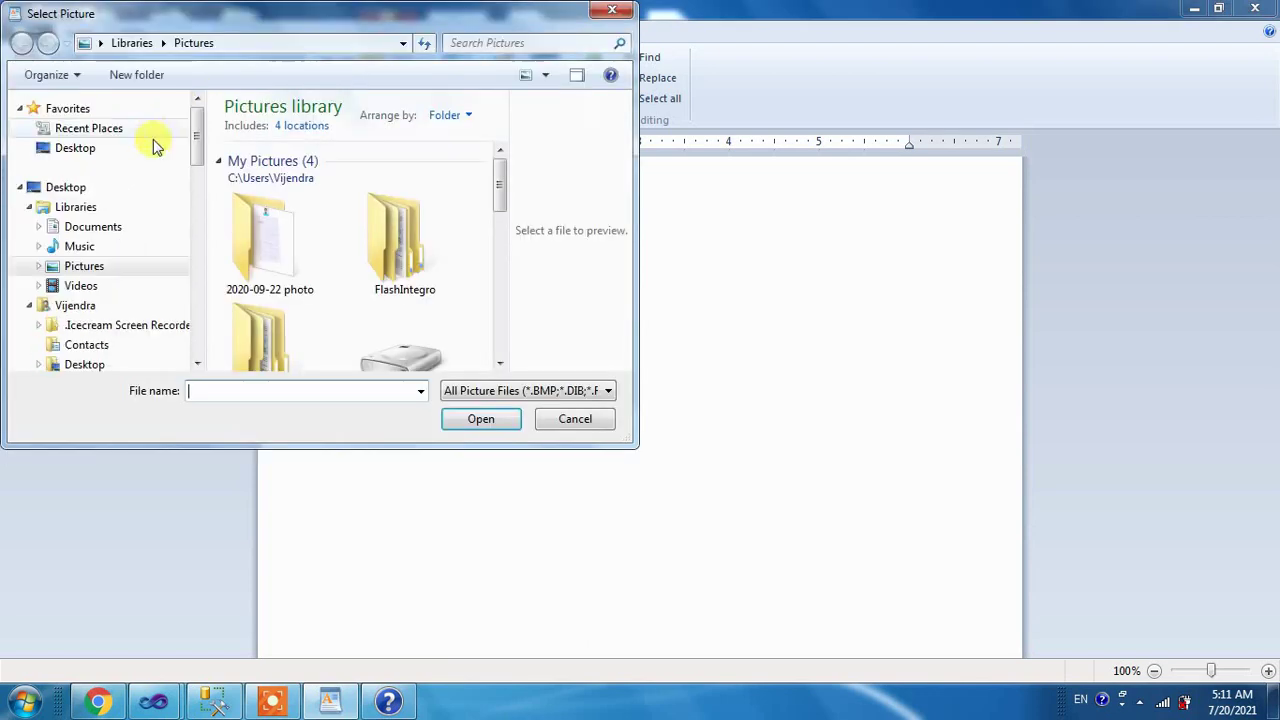
{"action": "left_click", "coordinate": [100, 266]}
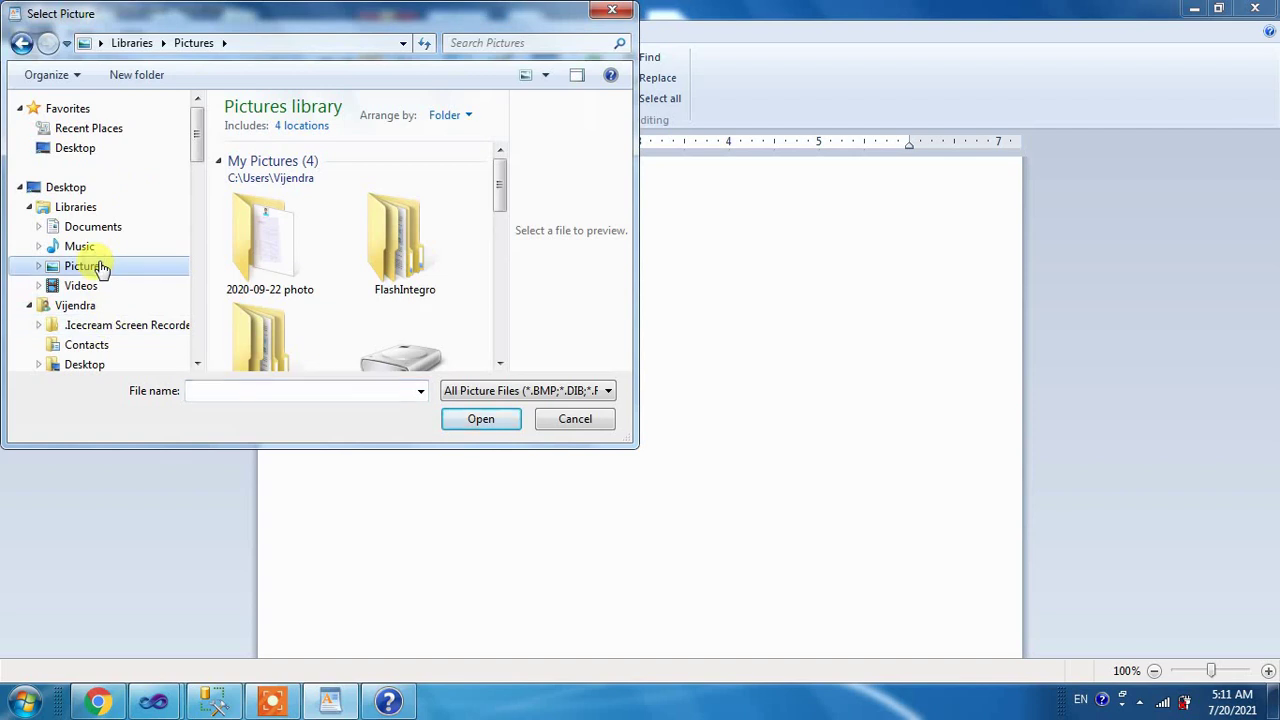
{"action": "left_click_drag", "start_coordinate": [500, 205], "coordinate": [500, 283]}
{"action": "left_click", "coordinate": [244, 178]}
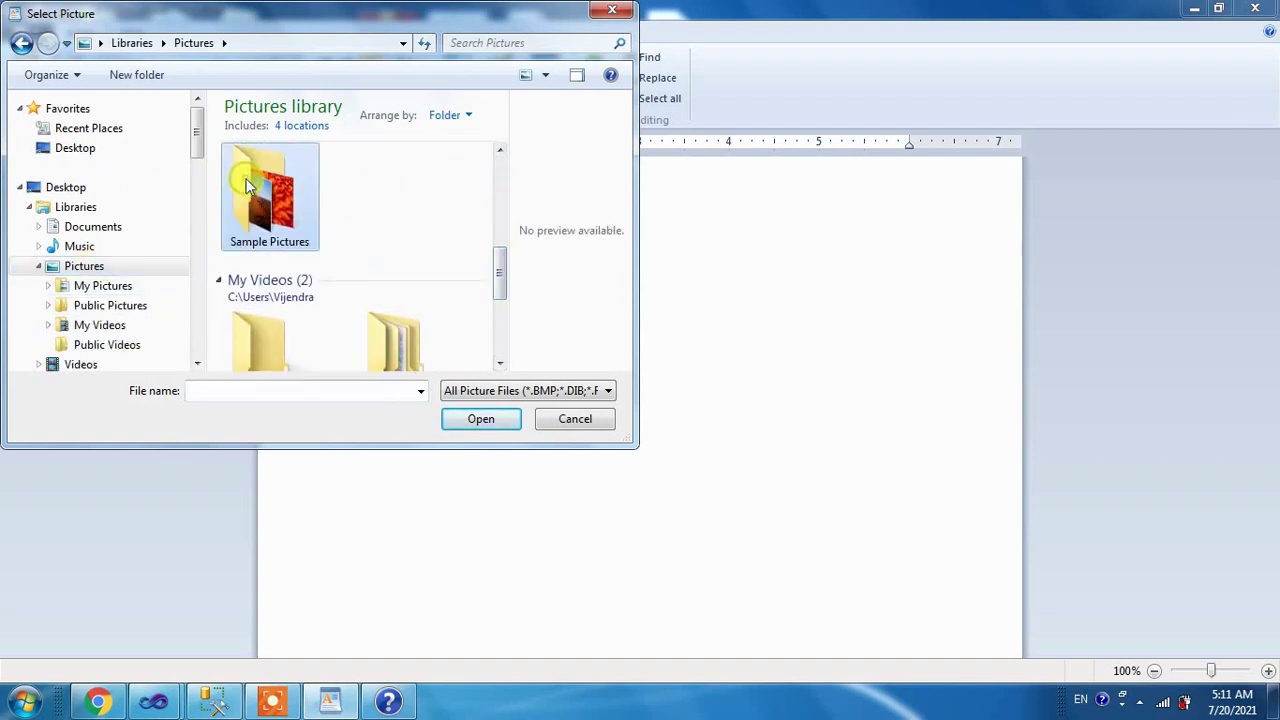
{"action": "double_click", "coordinate": [247, 184]}
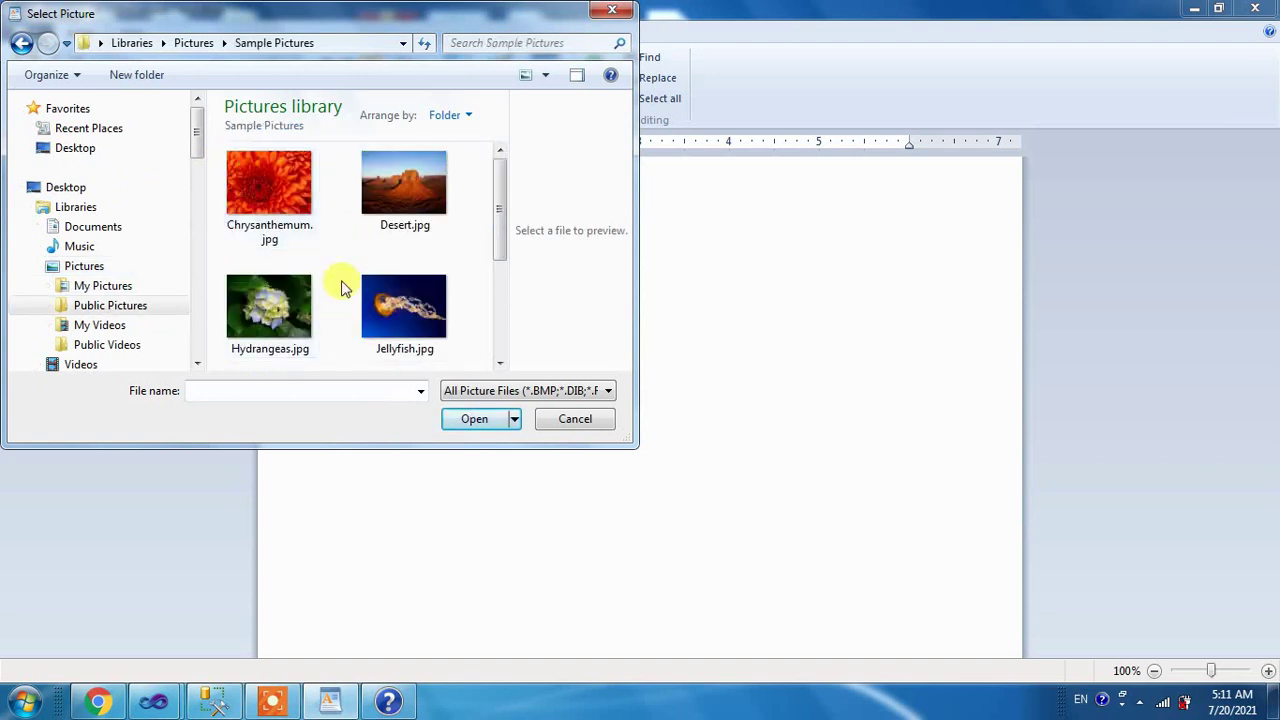
{"action": "left_click", "coordinate": [250, 185]}
{"action": "left_click", "coordinate": [480, 419]}
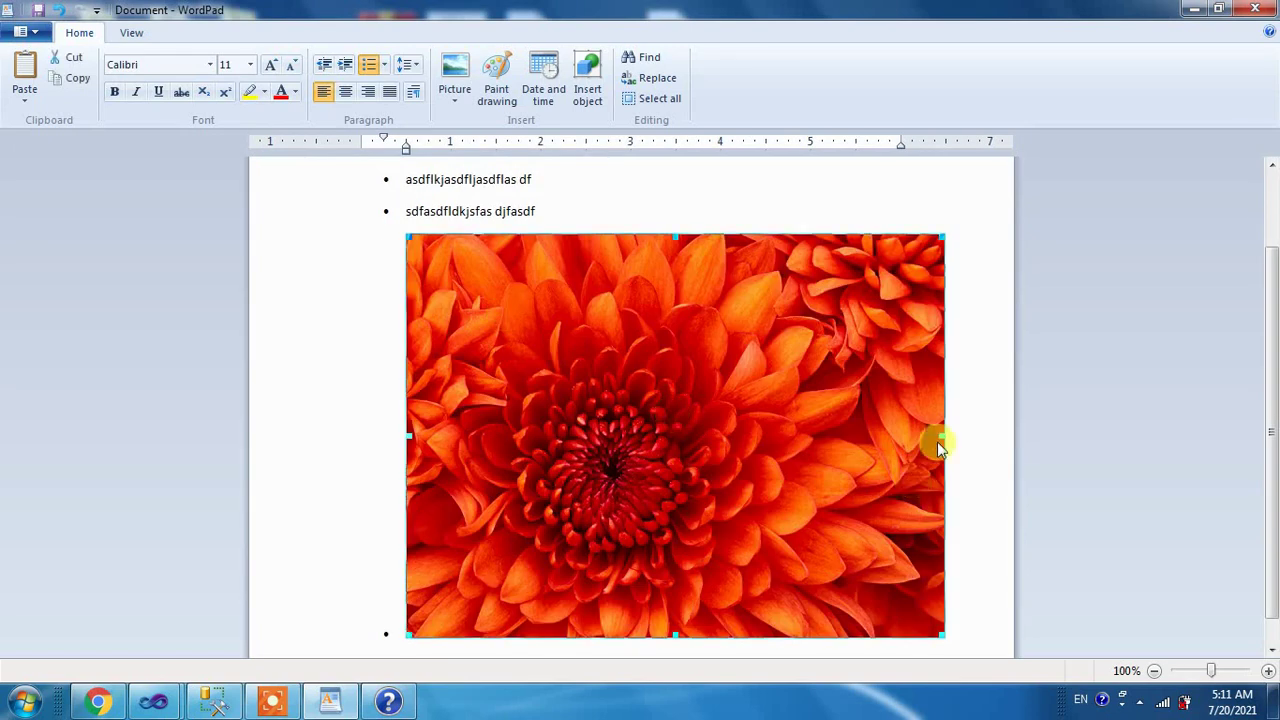
Step: Resize the inserted chrysanthemum picture to about half its width and a quarter of its height
{"action": "left_click_drag", "start_coordinate": [940, 436], "coordinate": [660, 440]}
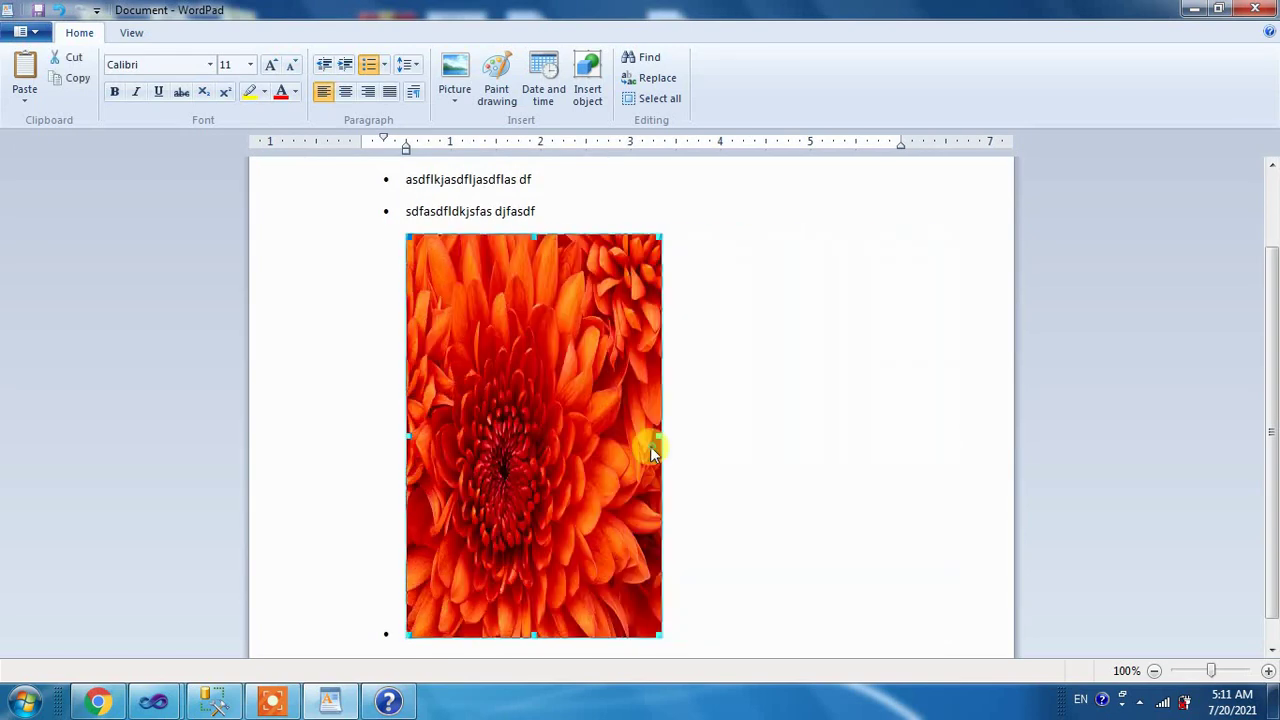
{"action": "left_click_drag", "start_coordinate": [534, 227], "coordinate": [534, 246]}
{"action": "left_click", "coordinate": [528, 236]}
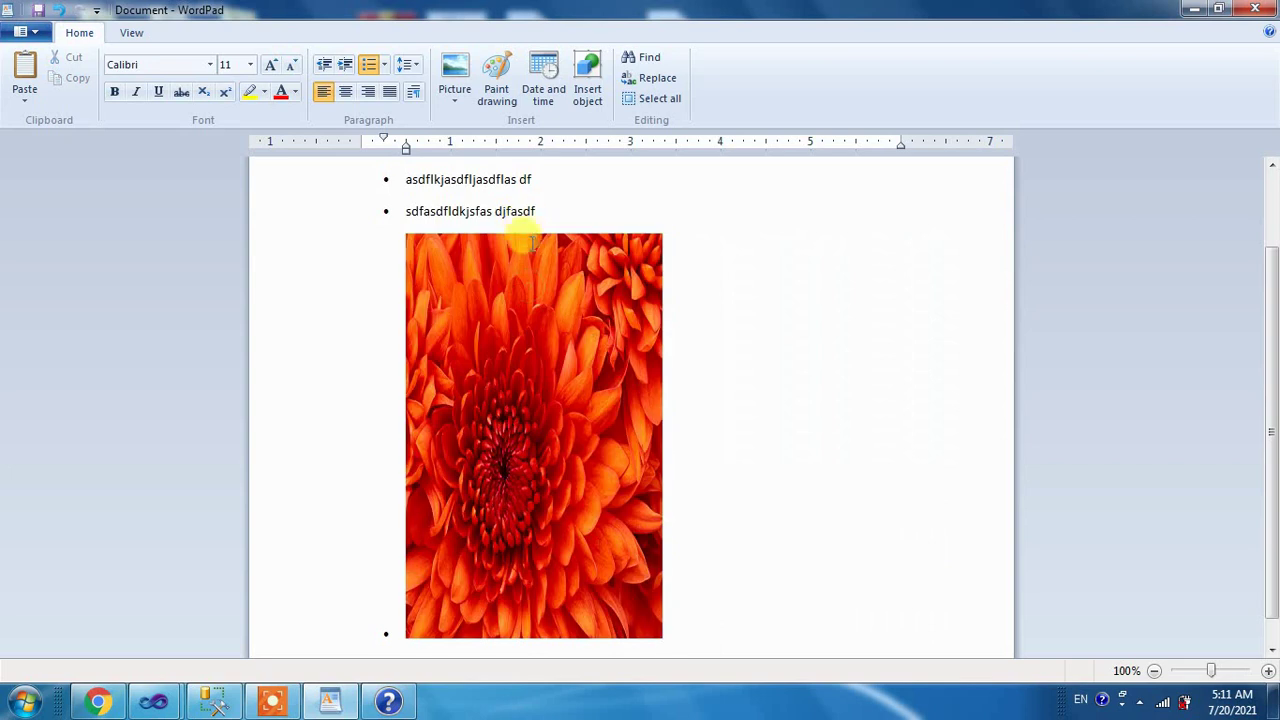
{"action": "left_click", "coordinate": [528, 245]}
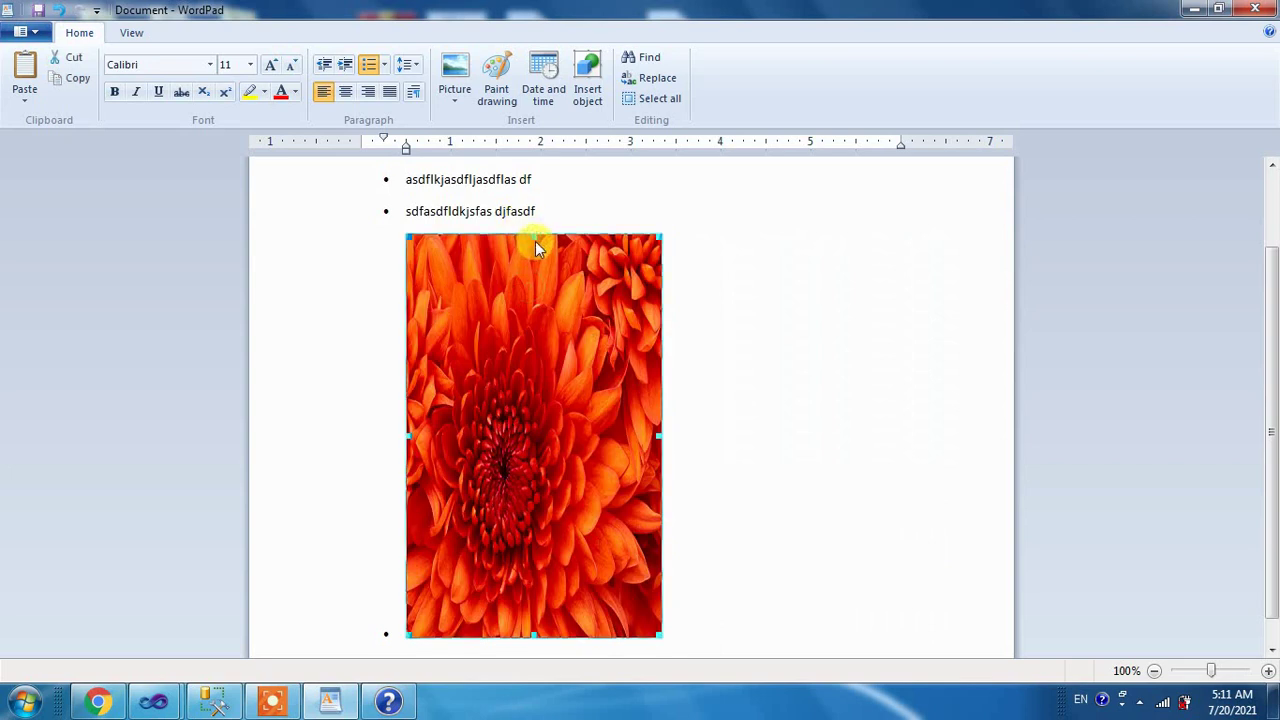
{"action": "left_click_drag", "start_coordinate": [534, 237], "coordinate": [537, 525]}
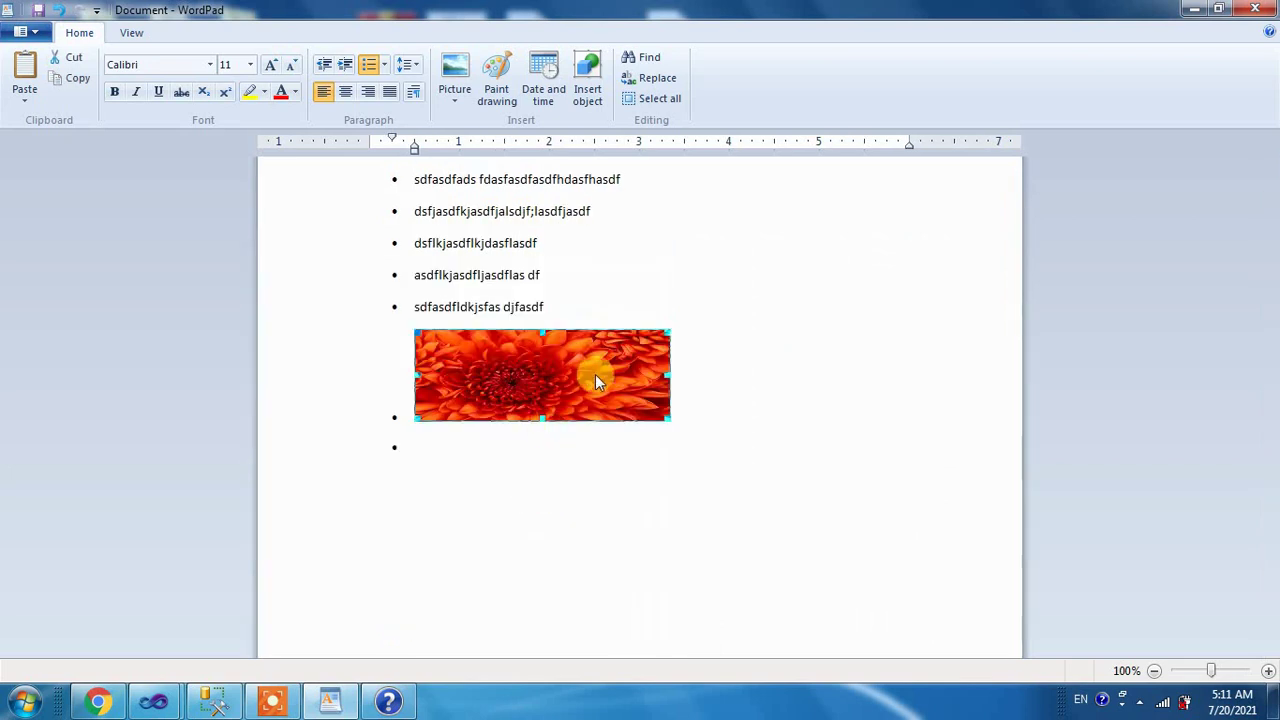
Step: Select the chrysanthemum picture and delete it from the document
{"action": "left_click", "coordinate": [777, 396]}
{"action": "left_click_drag", "start_coordinate": [605, 412], "coordinate": [587, 459]}
{"action": "key", "text": "Delete"}
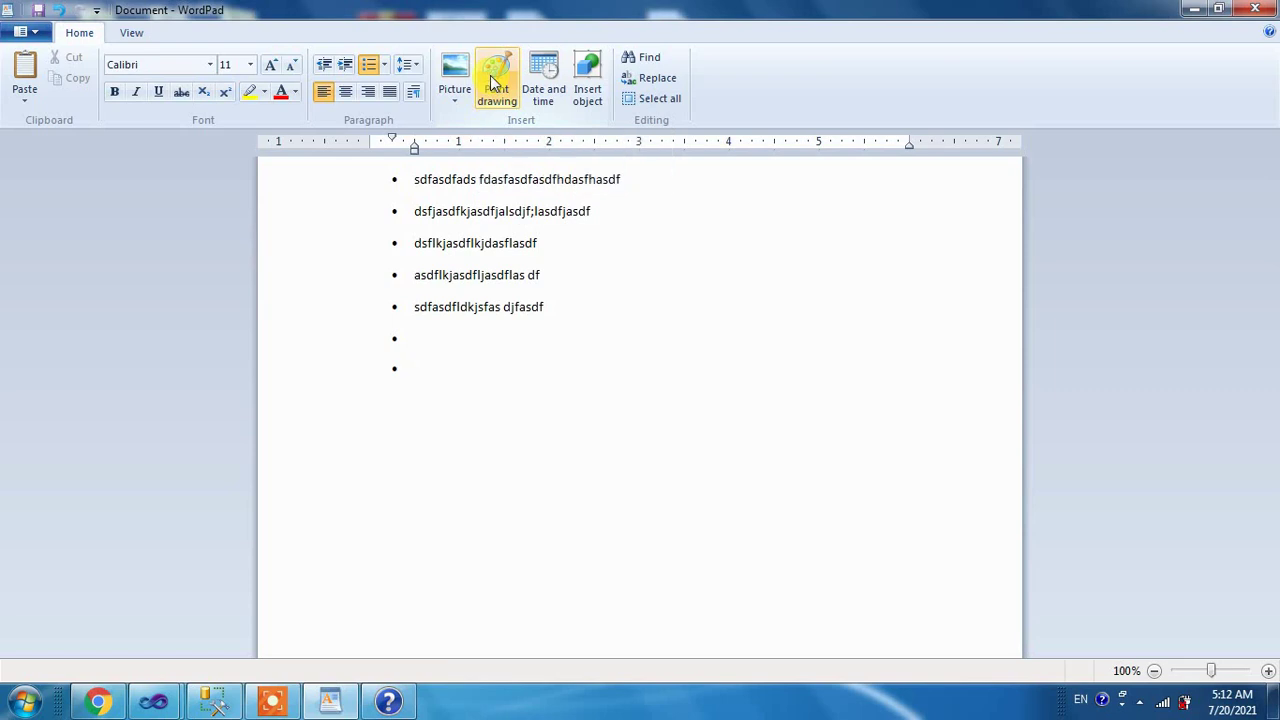
Step: Insert a Paint drawing, widen its canvas to 465 px, and draw a black-outlined six-pointed star about 185 px wide
{"action": "left_click", "coordinate": [491, 80]}
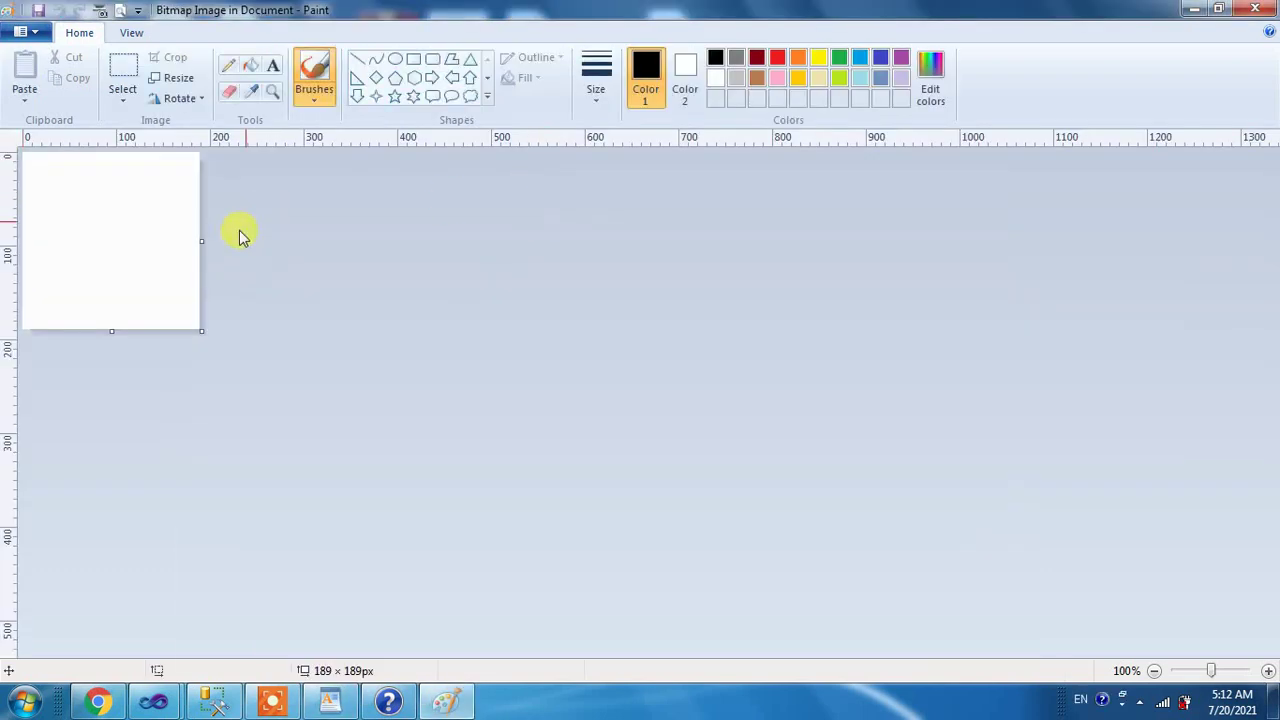
{"action": "left_click_drag", "start_coordinate": [201, 241], "coordinate": [460, 241]}
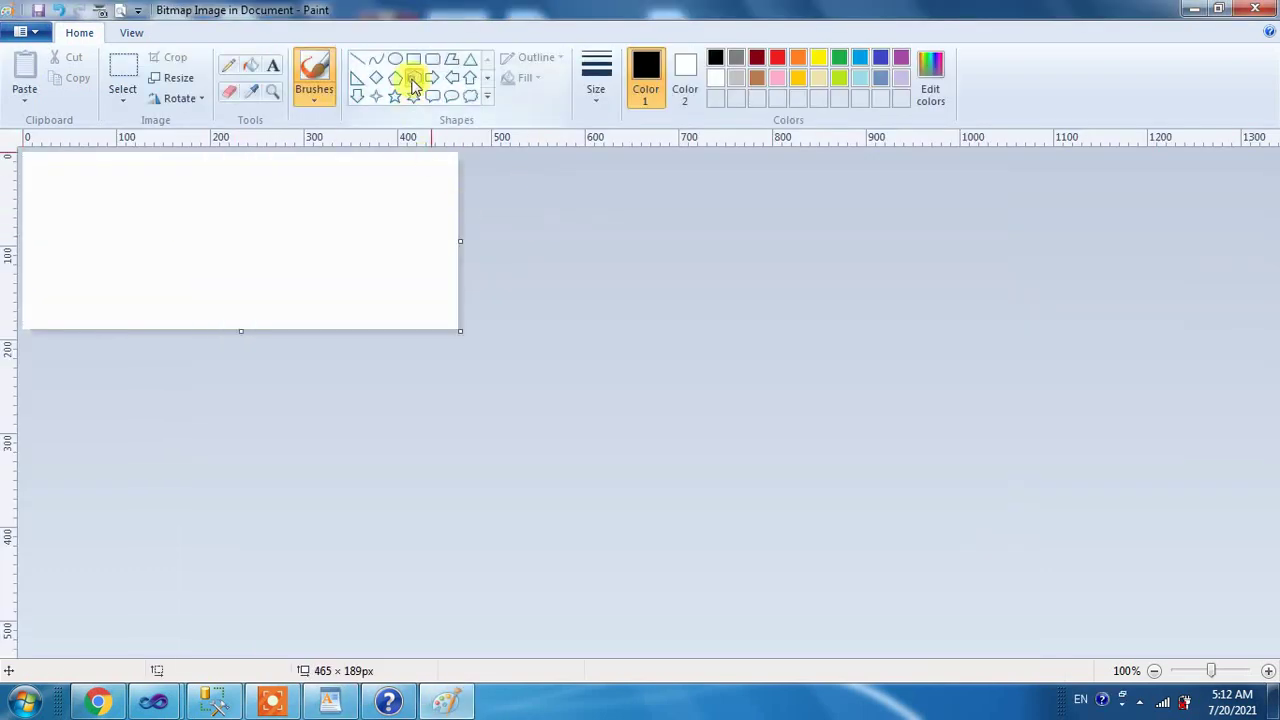
{"action": "left_click", "coordinate": [413, 96]}
{"action": "mouse_move", "coordinate": [238, 299]}
{"action": "left_mouse_down"}
{"action": "mouse_move", "coordinate": [320, 314]}
{"action": "mouse_move", "coordinate": [320, 330]}
{"action": "left_mouse_up"}
{"action": "left_click", "coordinate": [401, 227]}
Step: Fill the star with red and close Paint to return to the WordPad document
{"action": "left_click", "coordinate": [777, 58]}
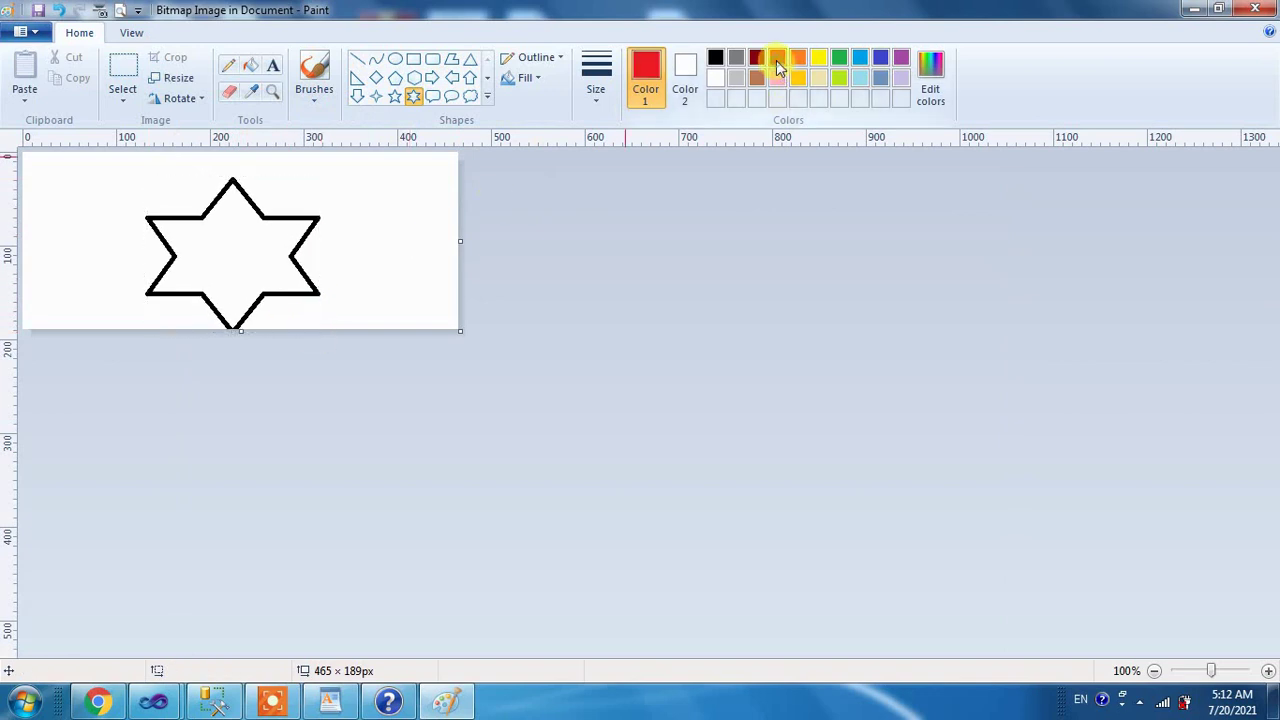
{"action": "left_click", "coordinate": [250, 65]}
{"action": "left_click", "coordinate": [234, 238]}
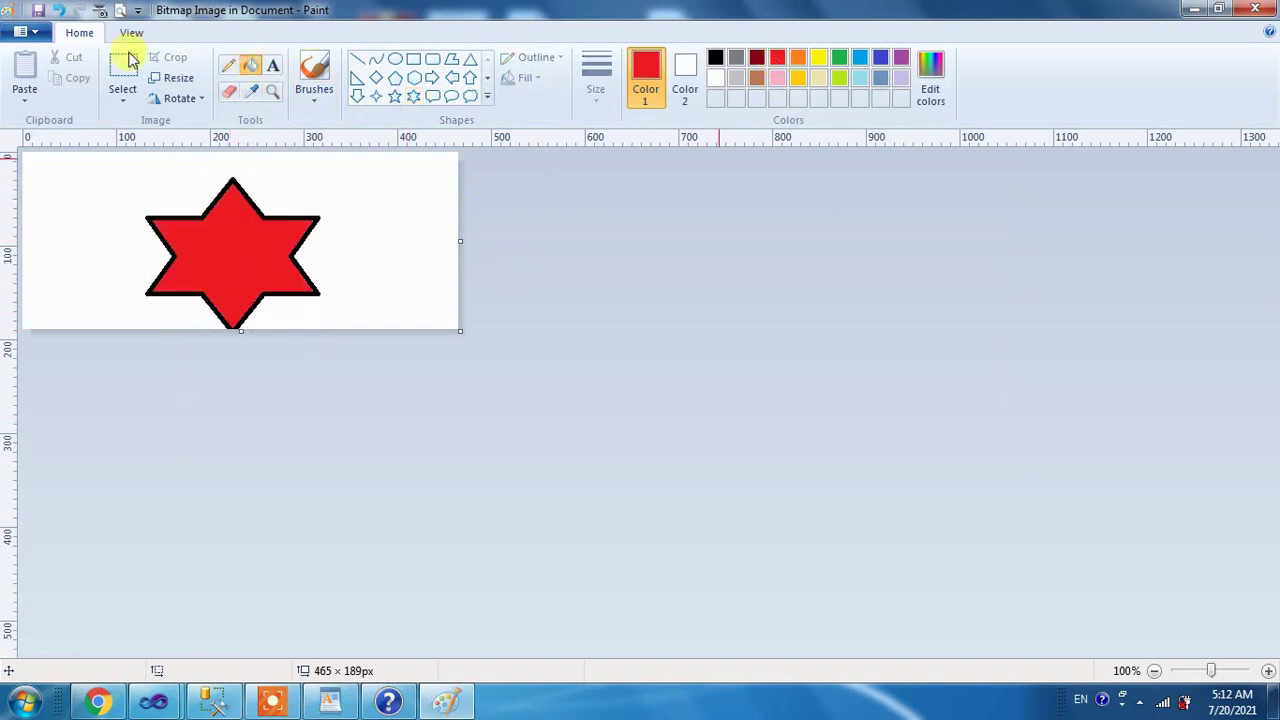
{"action": "left_click", "coordinate": [1255, 9]}
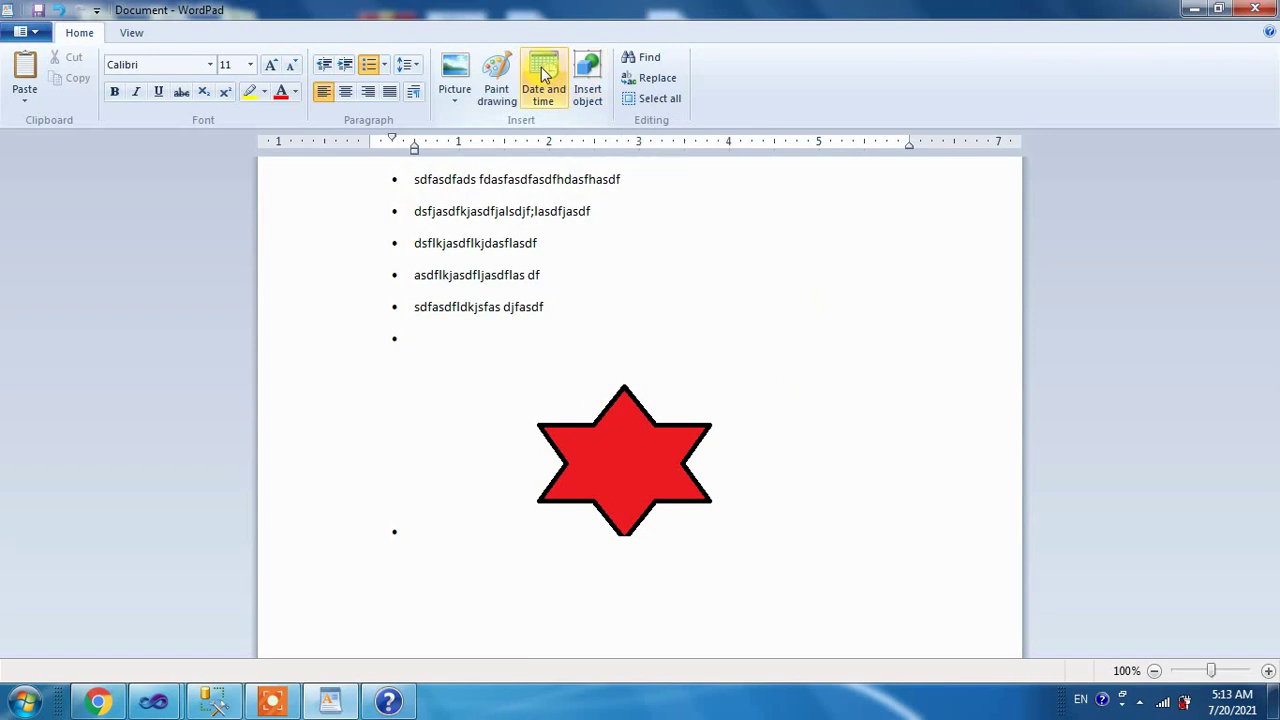
Step: Select the whole document content, including the bulleted items and the star drawing, and delete it
{"action": "key", "text": "ctrl+a"}
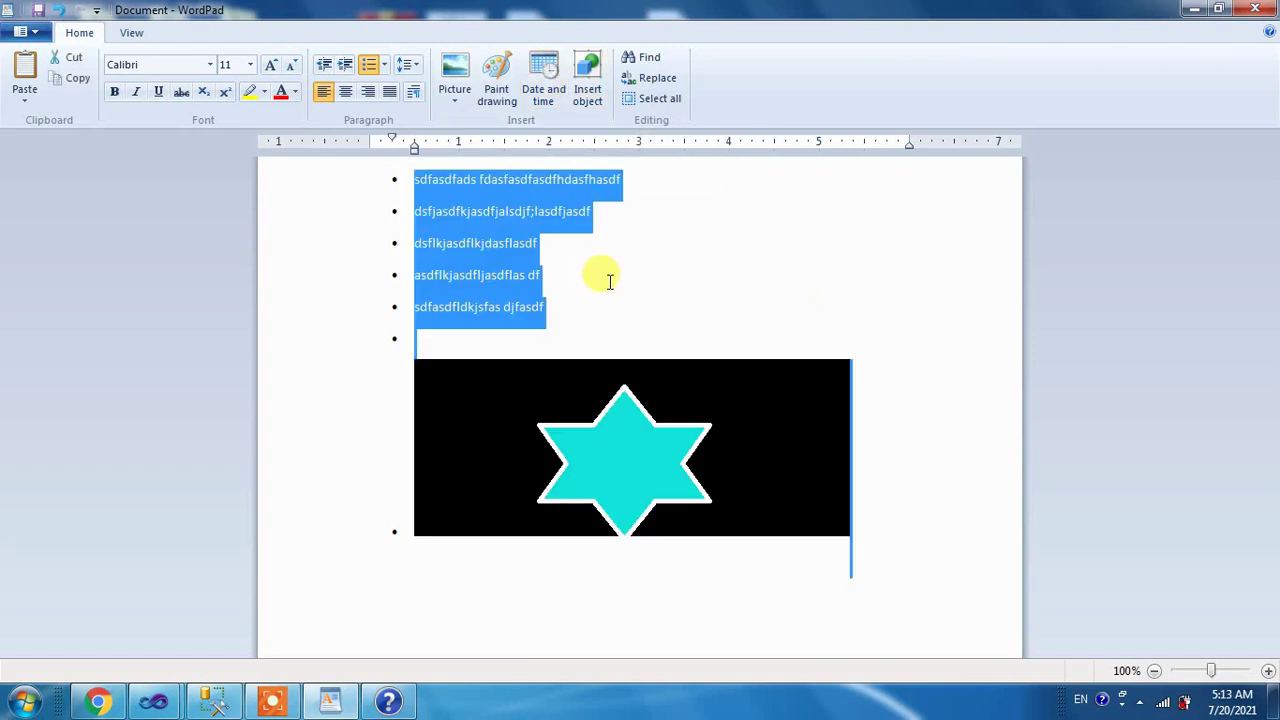
{"action": "key", "text": "Delete"}
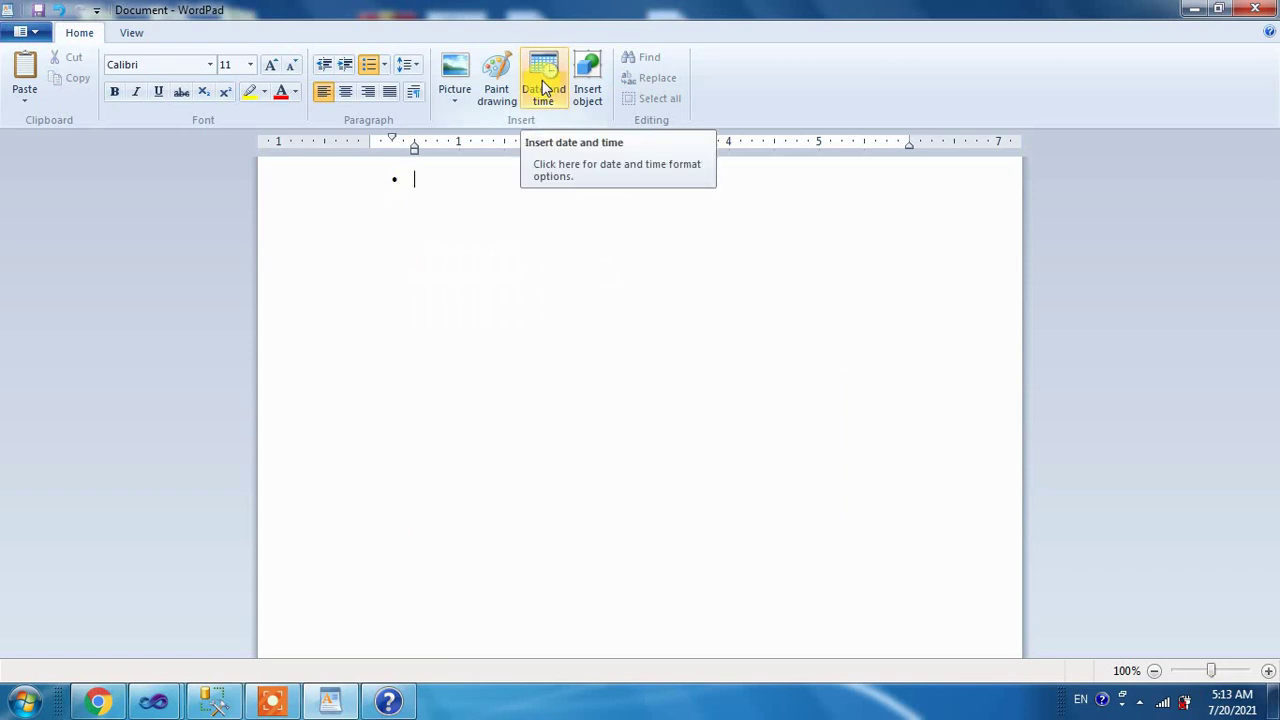
Step: Open Notepad, insert the current time and date in the blank file, and minimize its window
{"action": "key", "text": "super+r"}
{"action": "type", "text": "n"}
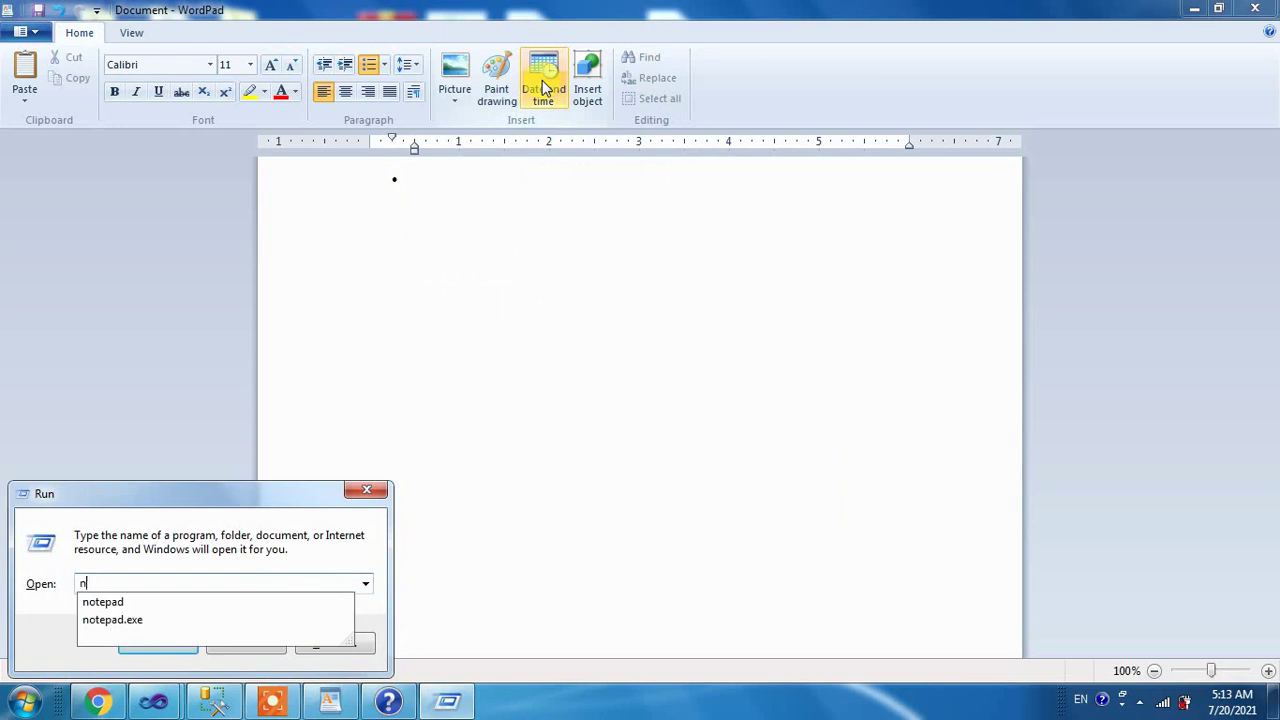
{"action": "type", "text": "o"}
{"action": "key", "text": "Down"}
{"action": "key", "text": "Return"}
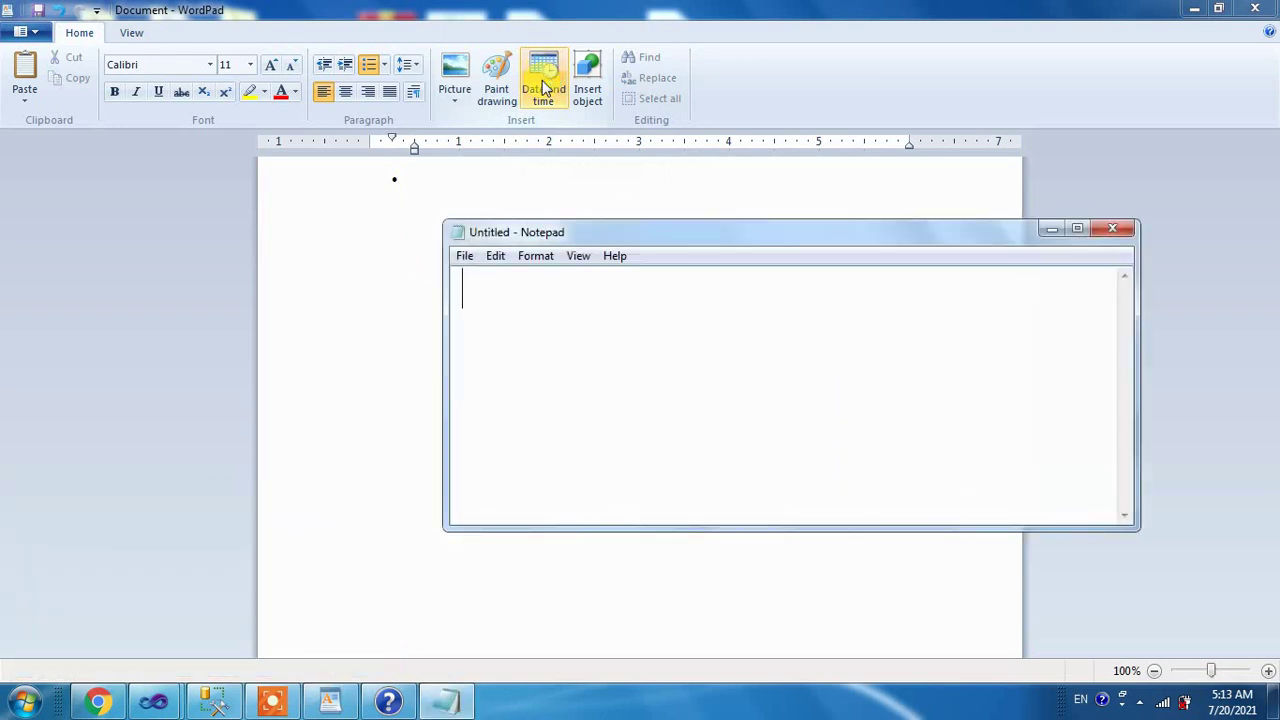
{"action": "key", "text": "F5"}
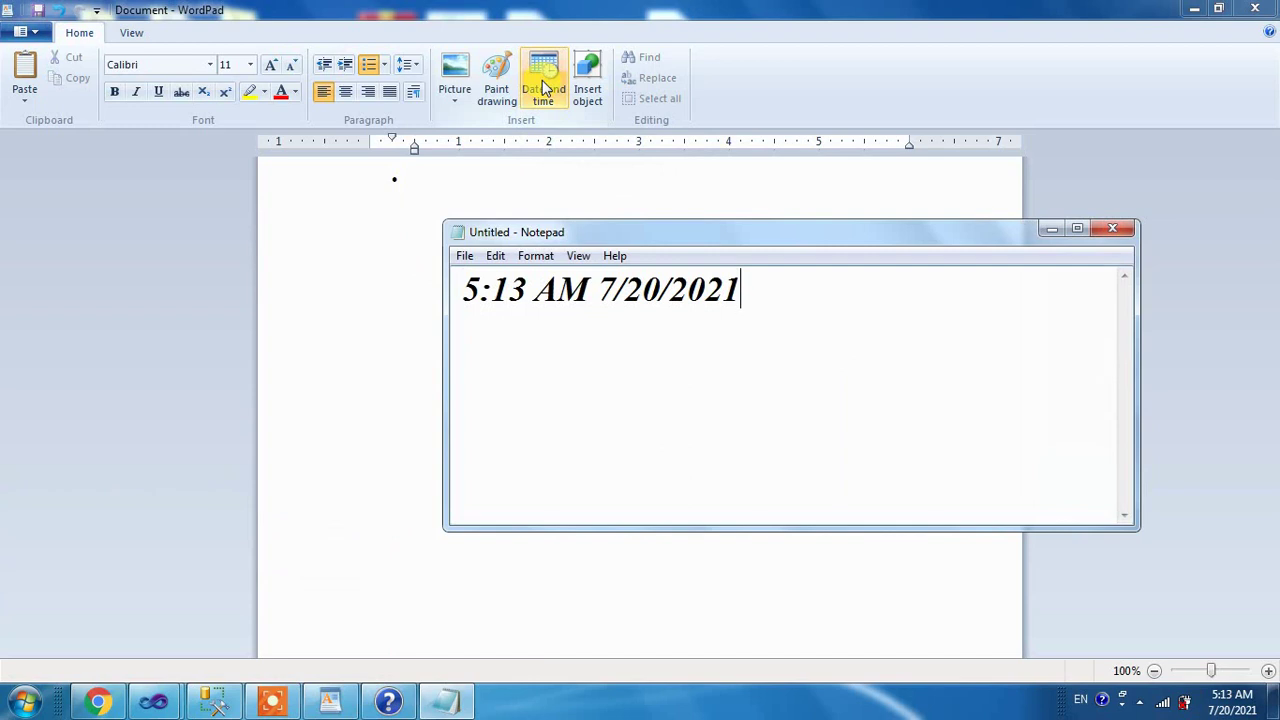
{"action": "left_click", "coordinate": [1051, 229]}
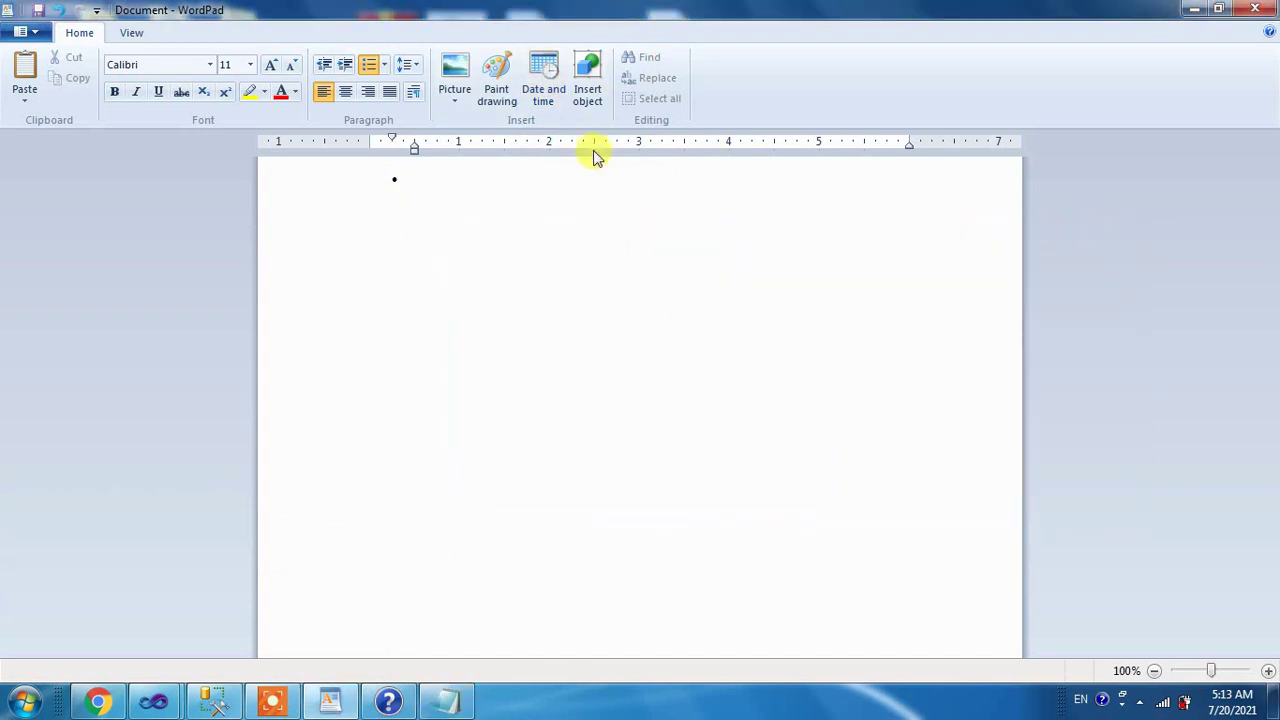
Step: Insert the current date on the bullet line of the WordPad document in the format 2021-07-20
{"action": "left_click", "coordinate": [543, 78]}
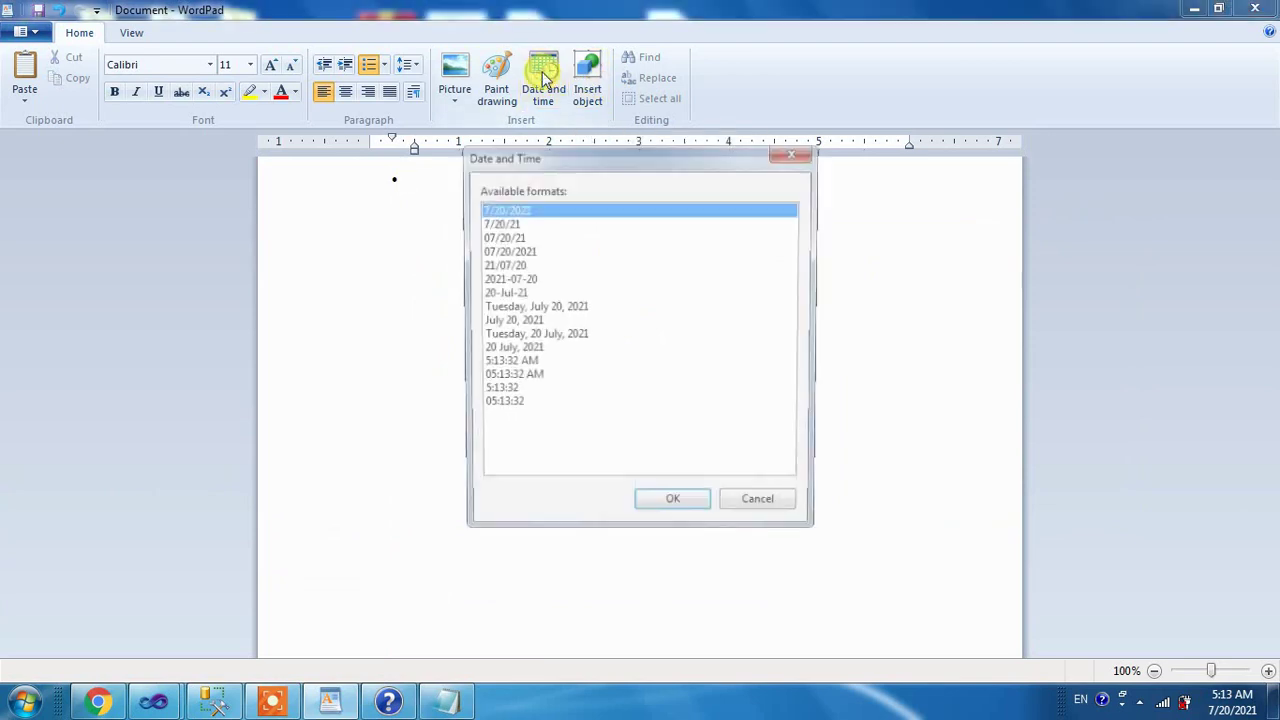
{"action": "left_click_drag", "start_coordinate": [543, 157], "coordinate": [685, 240]}
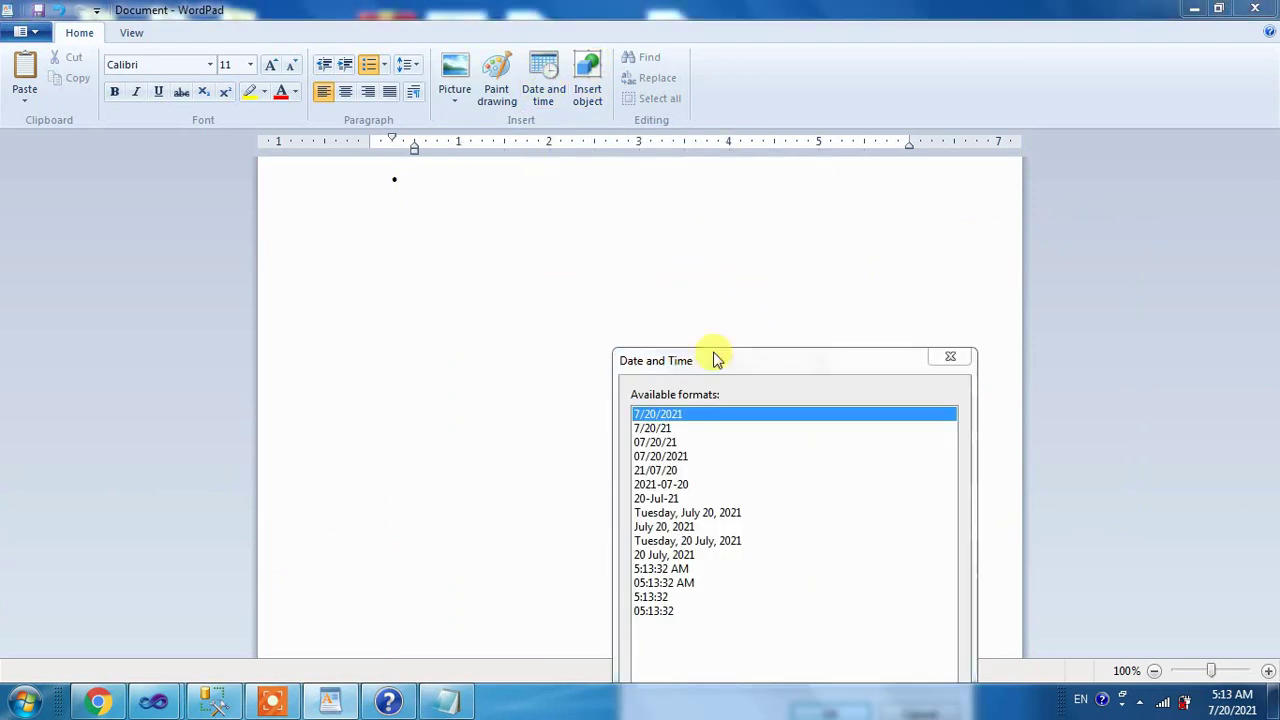
{"action": "left_click_drag", "start_coordinate": [714, 357], "coordinate": [680, 229]}
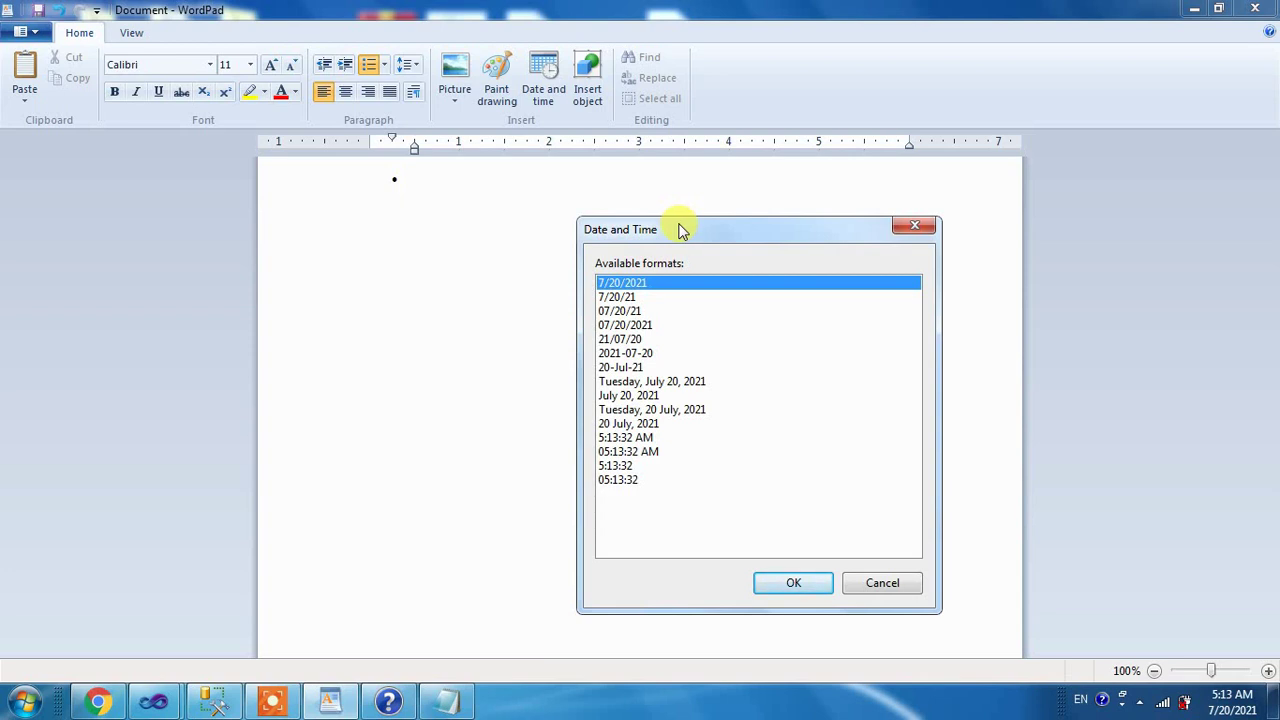
{"action": "left_click", "coordinate": [640, 381]}
{"action": "left_click", "coordinate": [641, 423]}
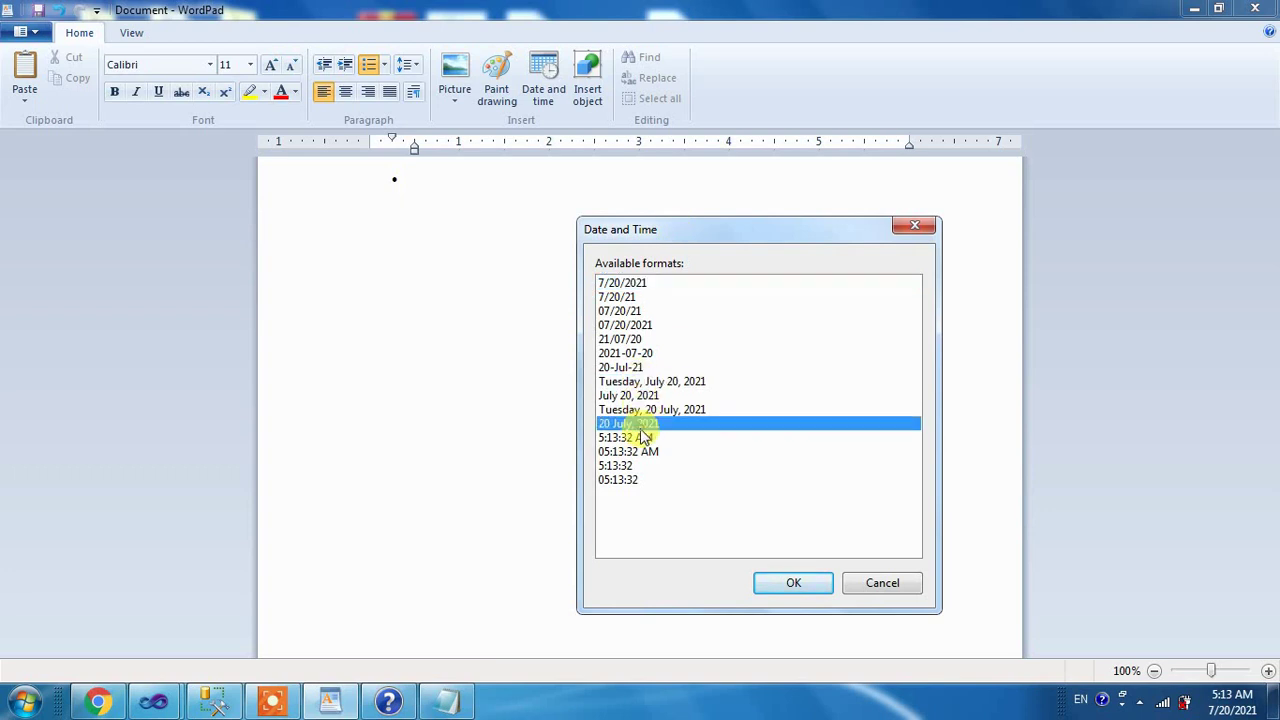
{"action": "left_click", "coordinate": [645, 382]}
{"action": "left_click", "coordinate": [625, 353]}
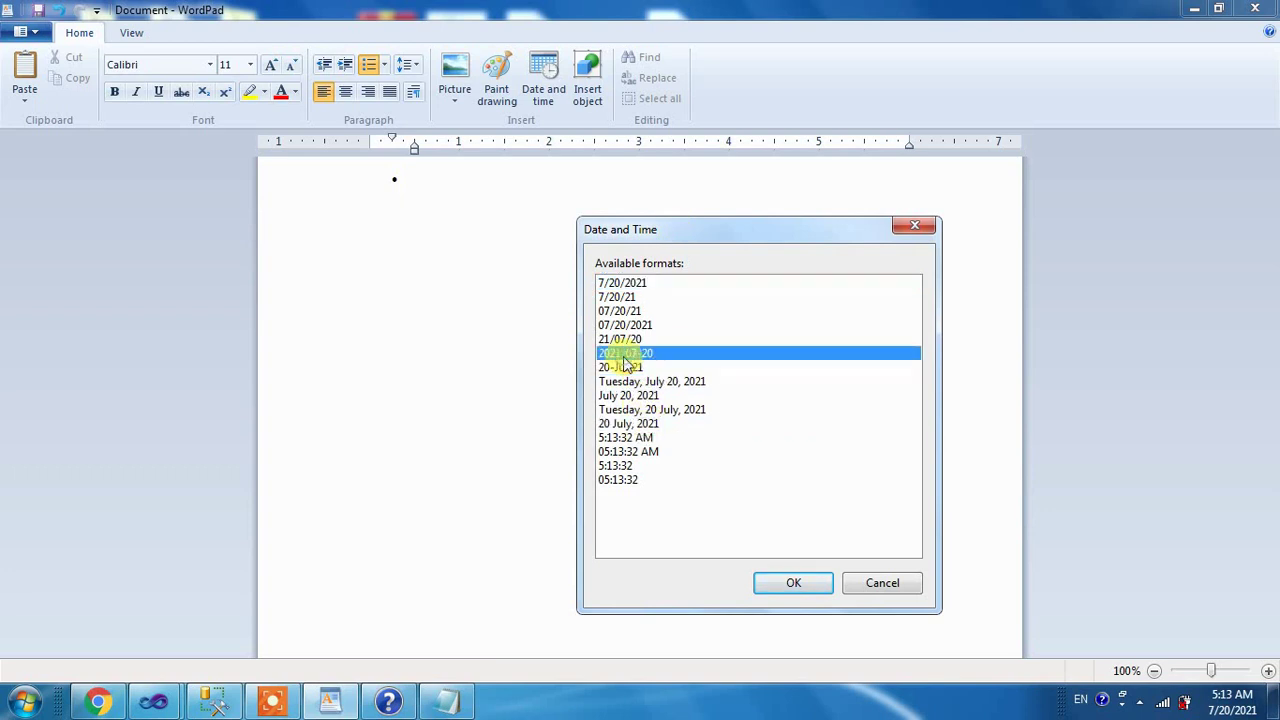
{"action": "left_click", "coordinate": [790, 583]}
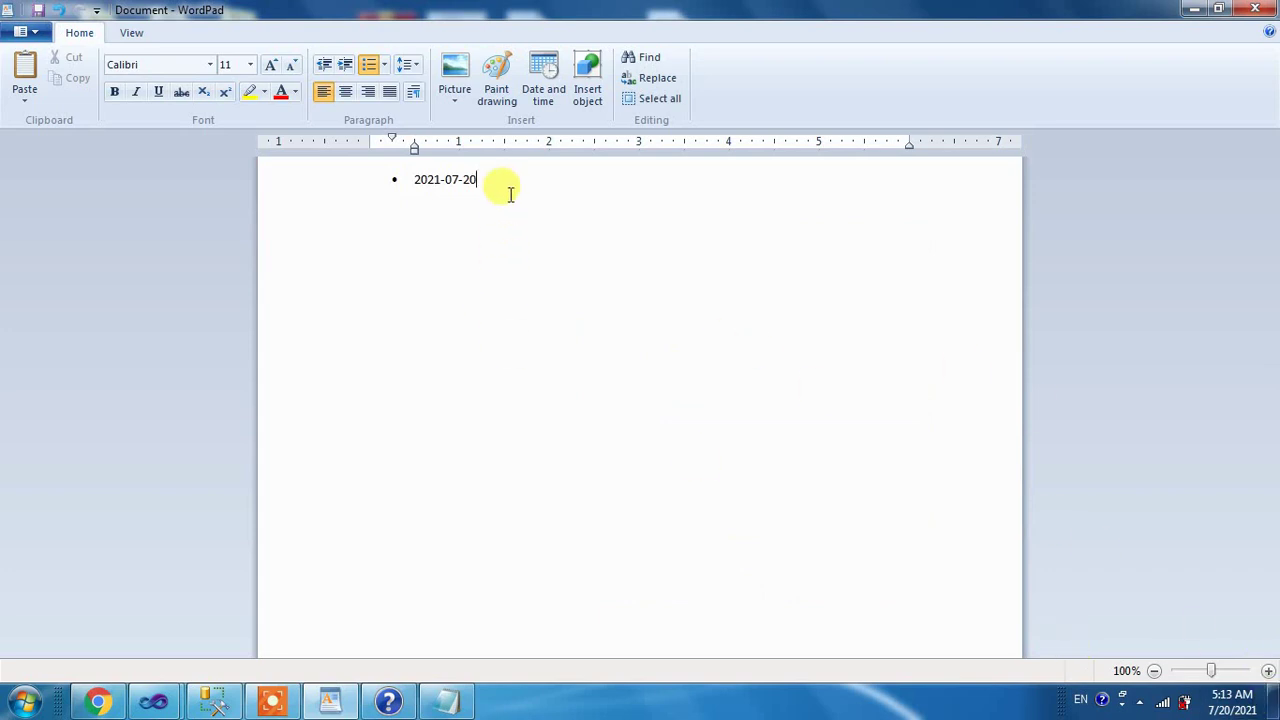
Step: Add the date in the format Tuesday, 20 July, 2021 after the first one, and delete both dates
{"action": "left_click", "coordinate": [543, 82]}
{"action": "left_click", "coordinate": [530, 334]}
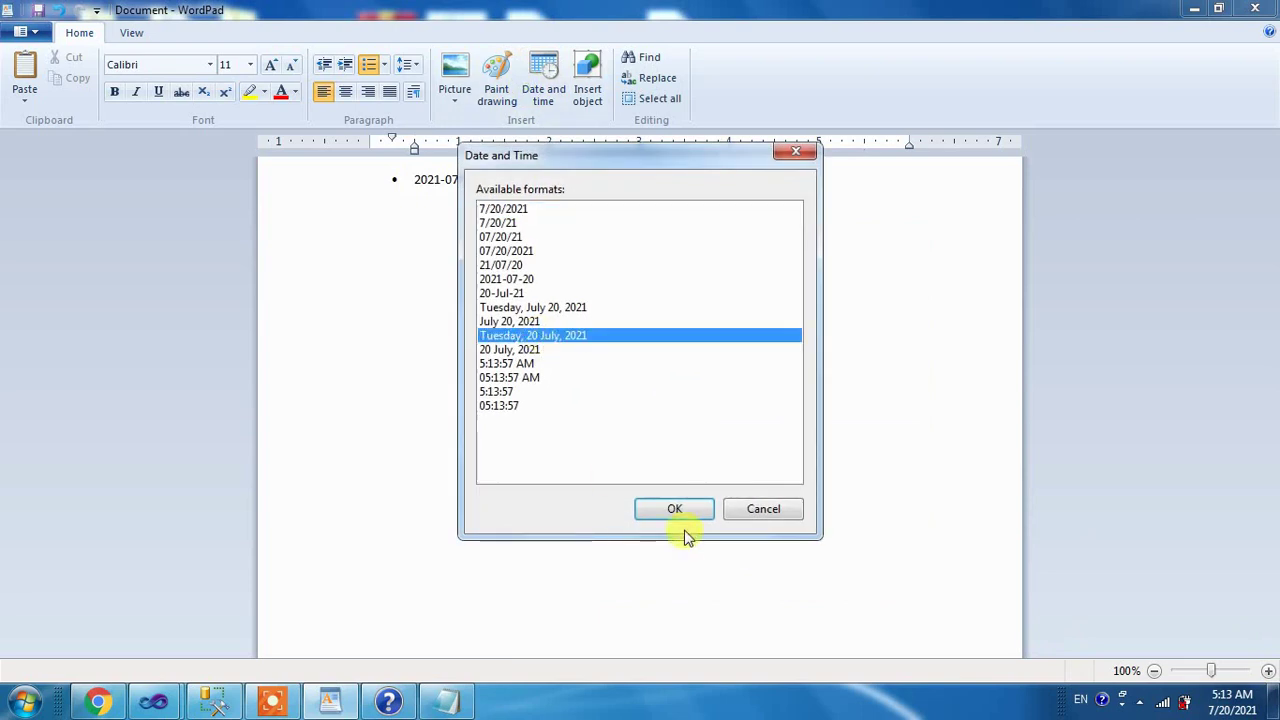
{"action": "left_click", "coordinate": [675, 500]}
{"action": "left_click_drag", "start_coordinate": [603, 182], "coordinate": [171, 194]}
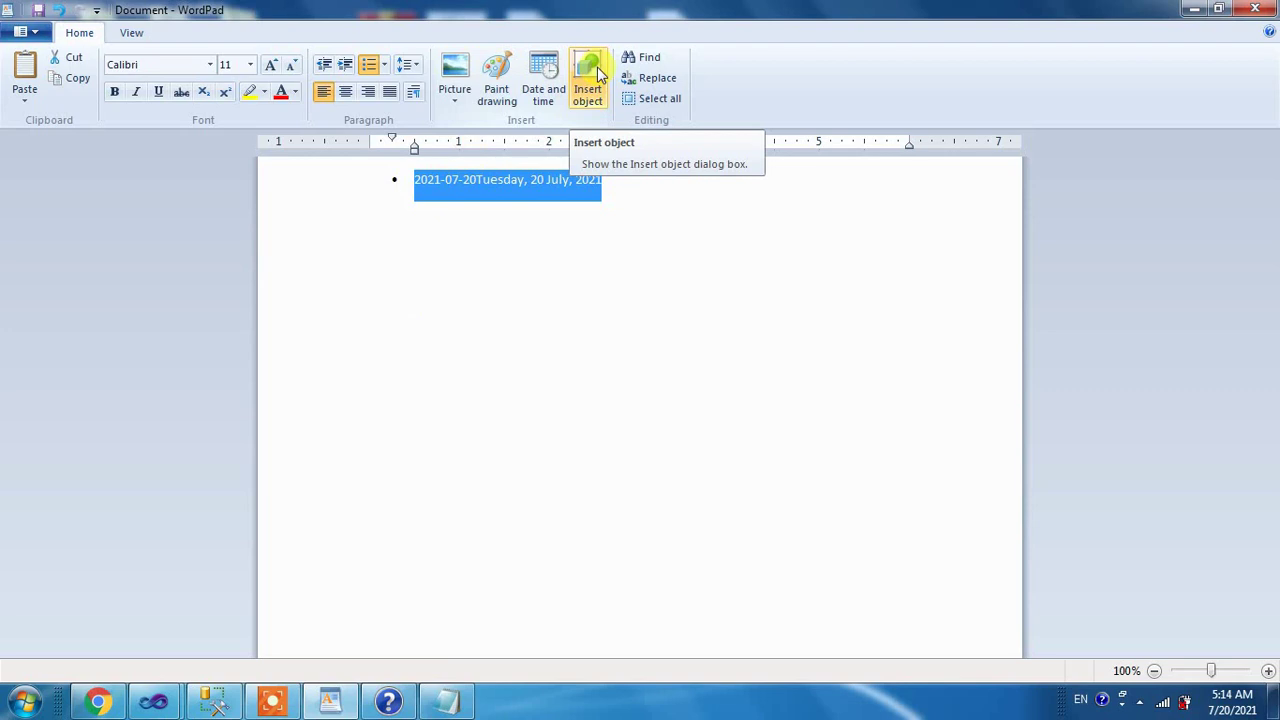
{"action": "key", "text": "Delete"}
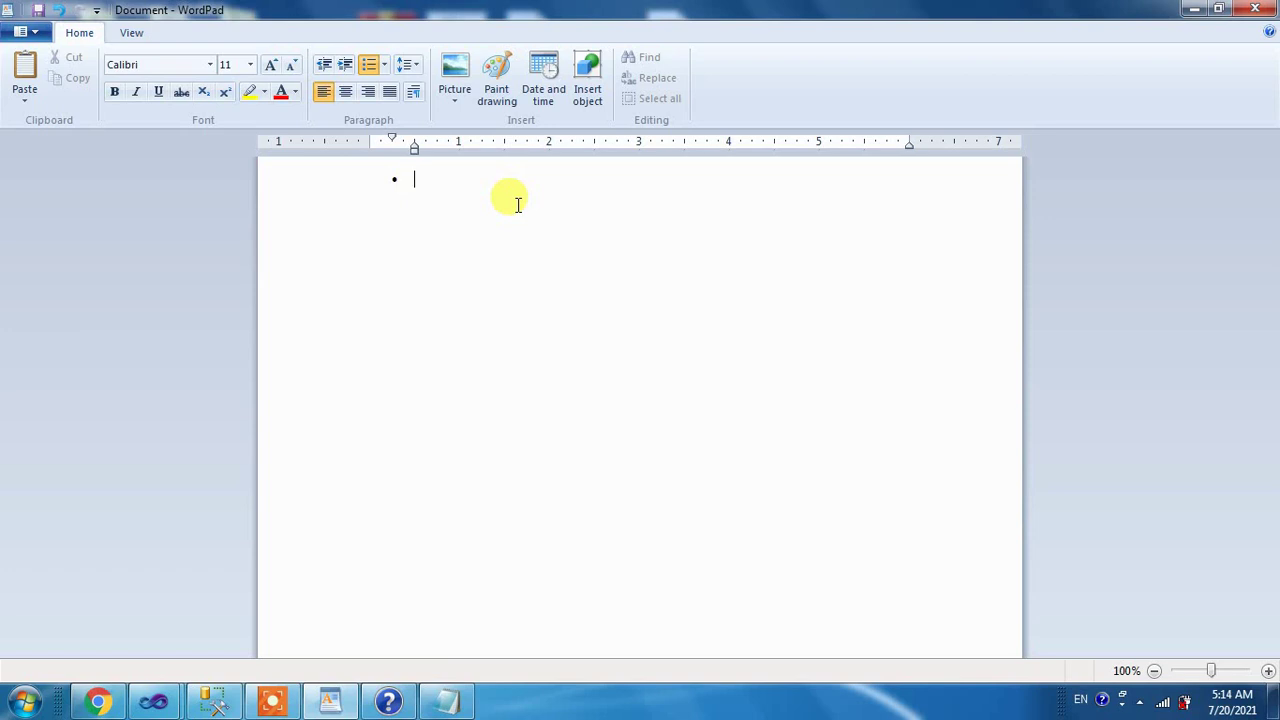
Step: Insert a new Microsoft Excel 97-2003 Worksheet object on the empty bullet line
{"action": "left_click", "coordinate": [582, 78]}
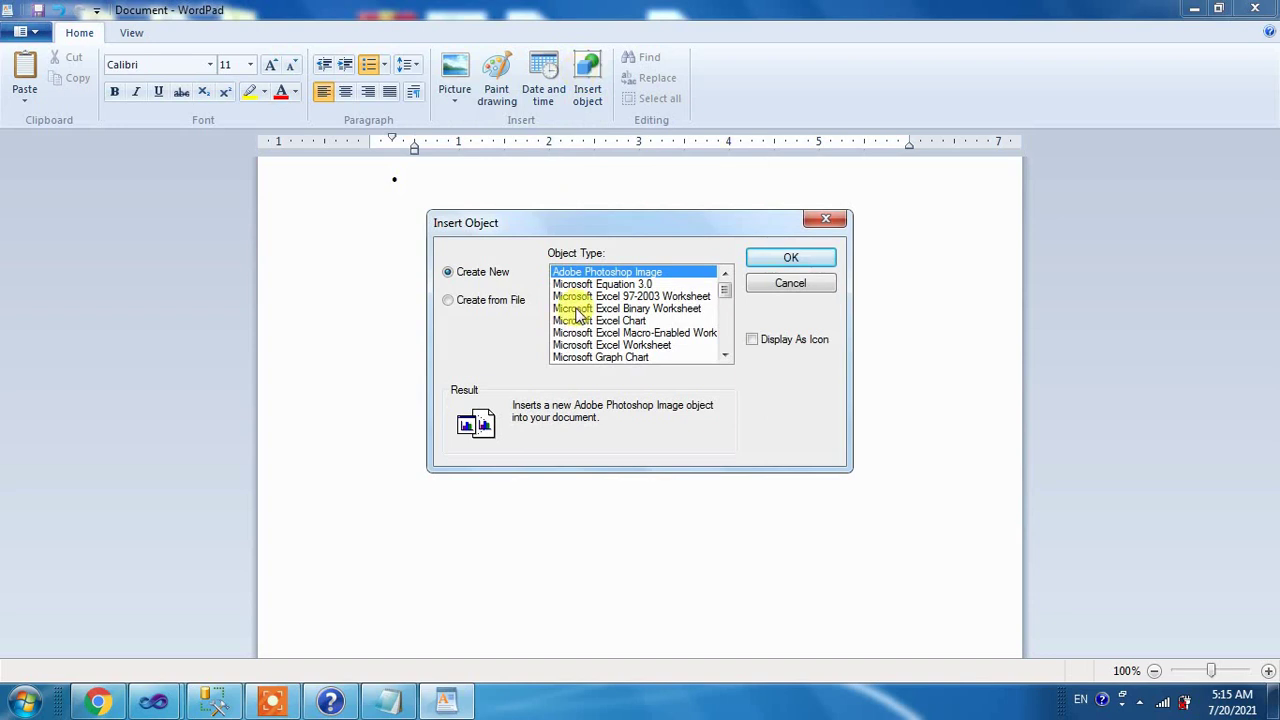
{"action": "left_click", "coordinate": [637, 297]}
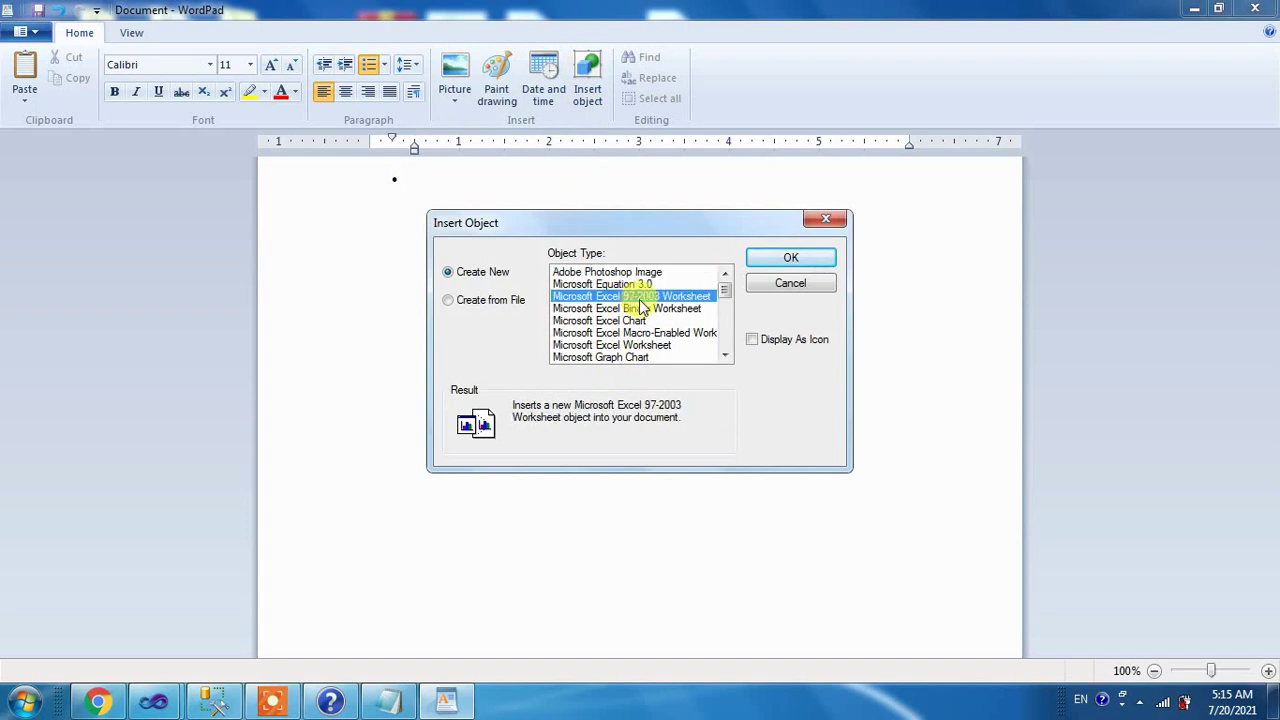
{"action": "left_click", "coordinate": [785, 257]}
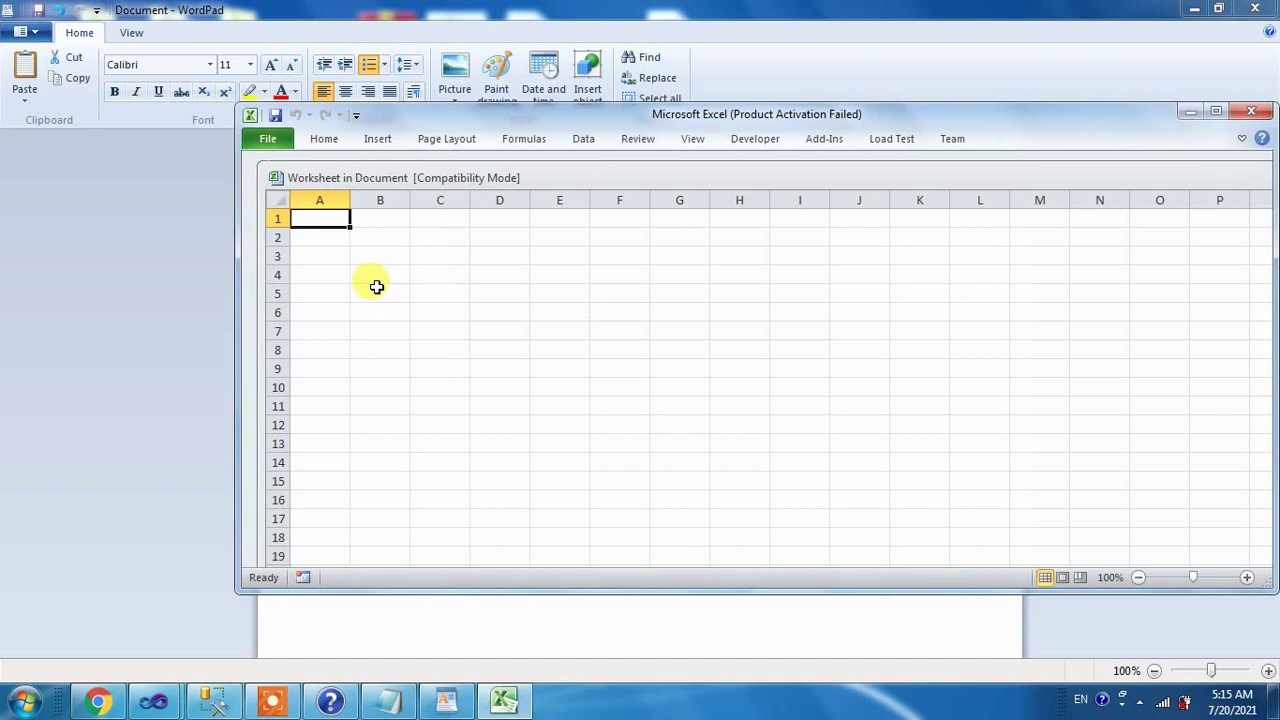
Step: Enter the headers rno, sname and course in cells A1 to C1 of the embedded worksheet
{"action": "type", "text": "rno"}
{"action": "key", "text": "Tab"}
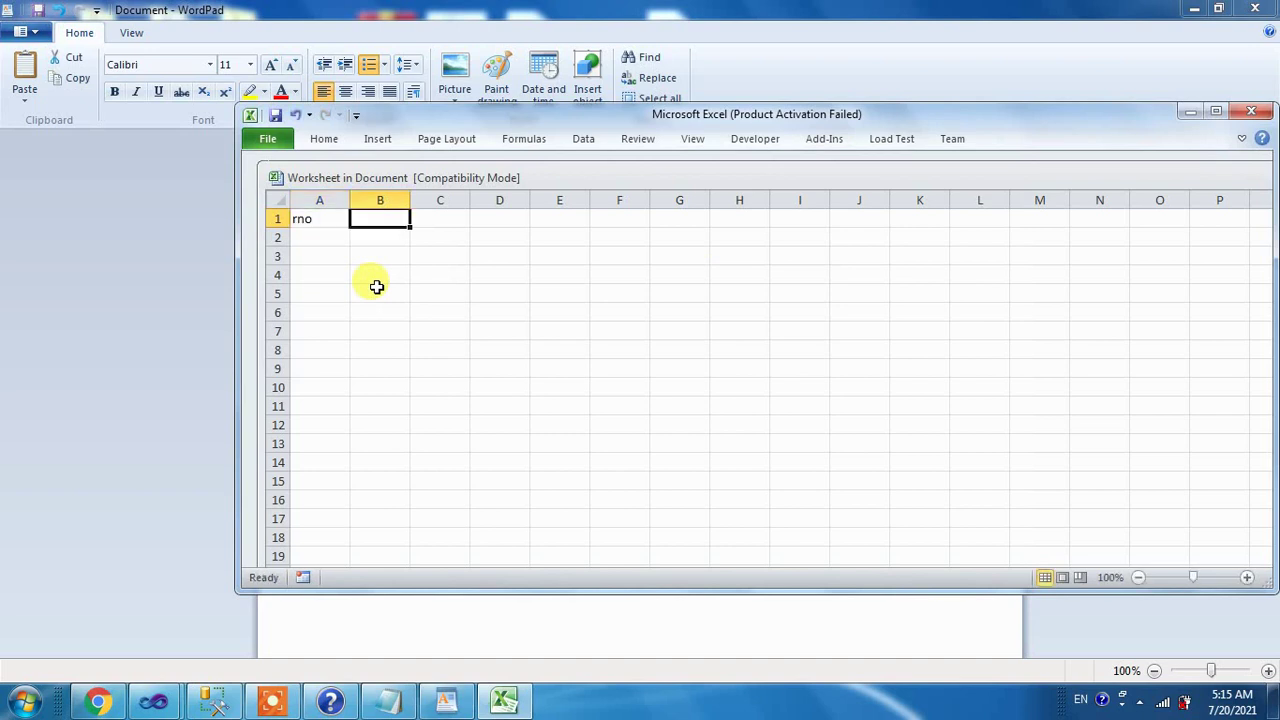
{"action": "type", "text": "sname"}
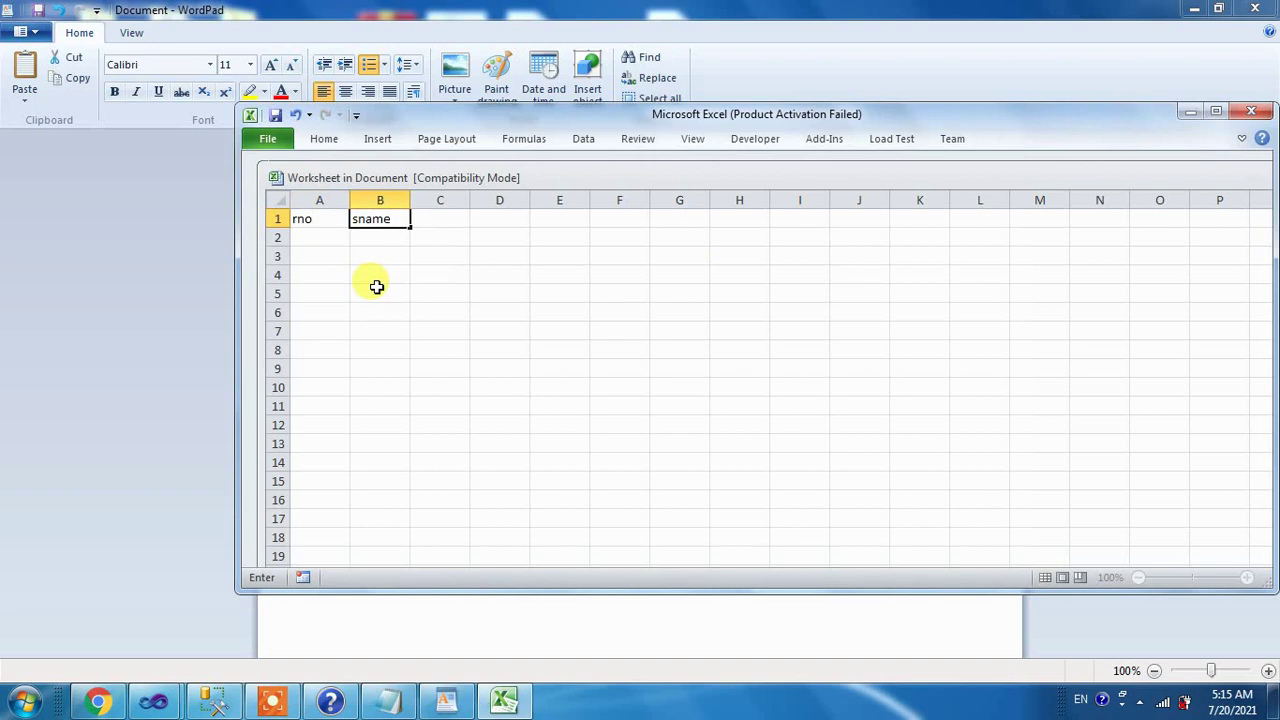
{"action": "key", "text": "Tab"}
{"action": "type", "text": "course"}
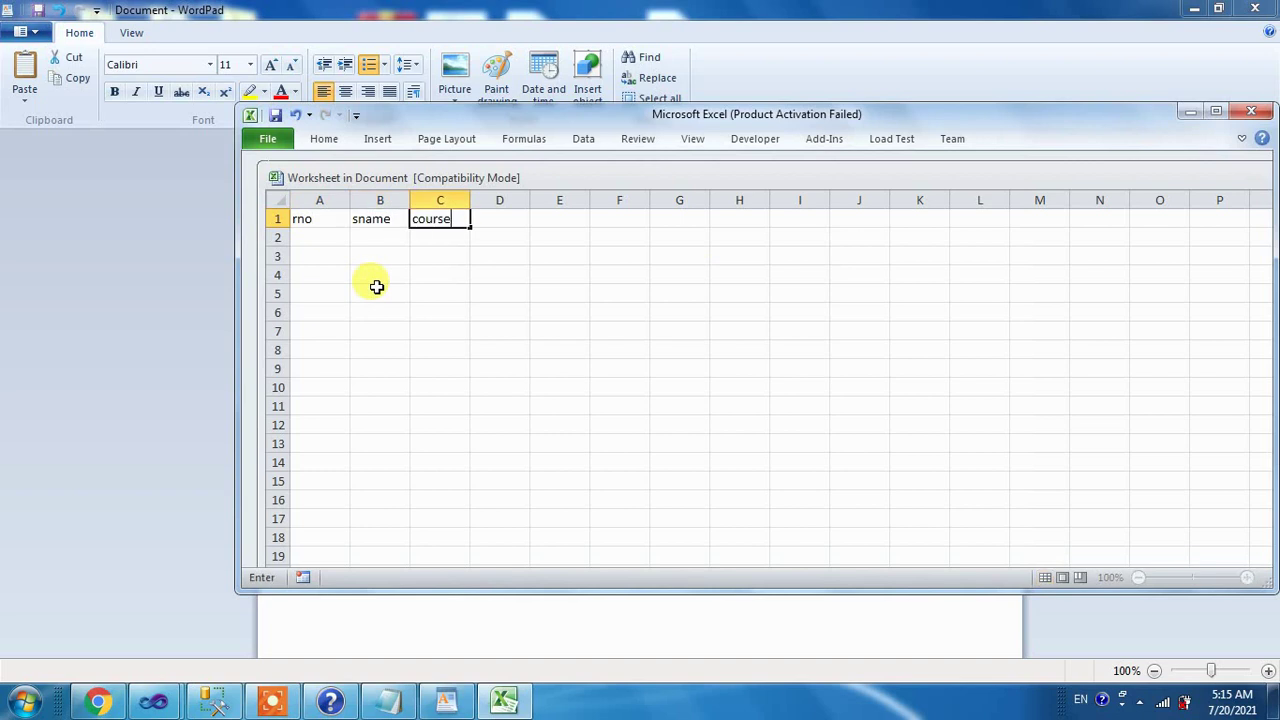
{"action": "key", "text": "Return"}
Step: Enter 1001 in cell A2 and fill the rno column as a series down to 1014 in row 15
{"action": "type", "text": "1001"}
{"action": "key", "text": "Return"}
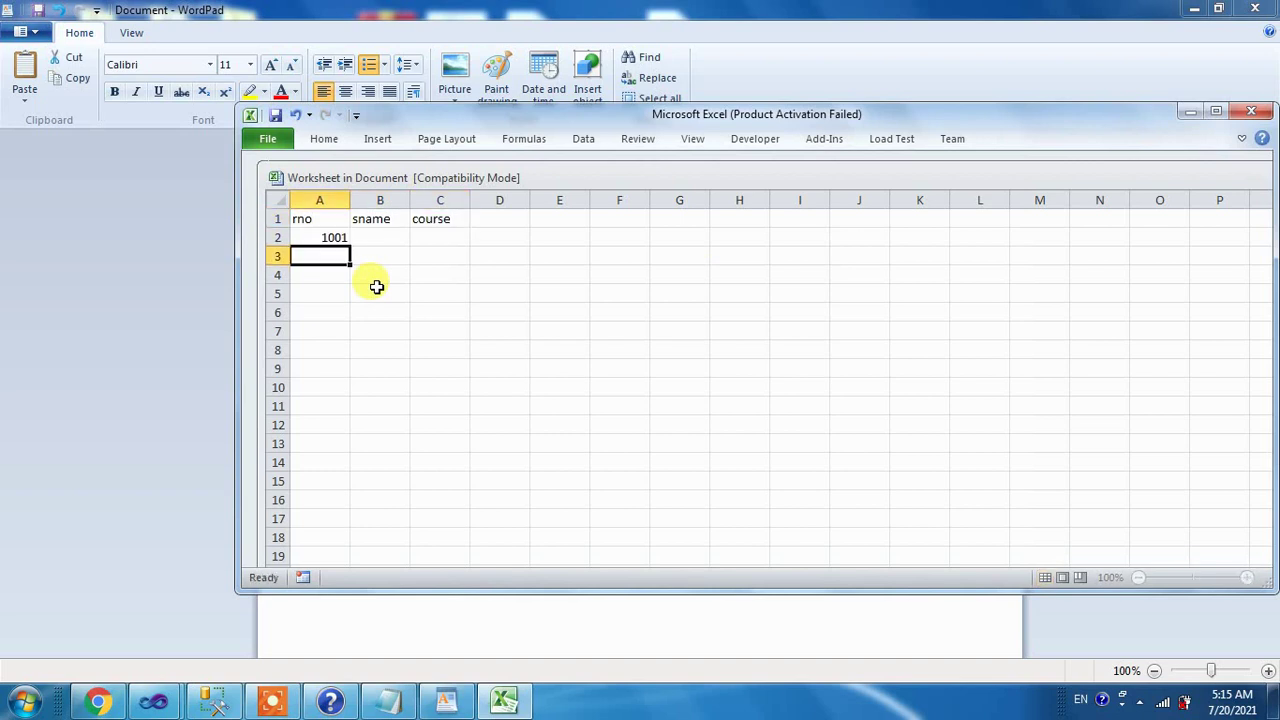
{"action": "left_click", "coordinate": [345, 237]}
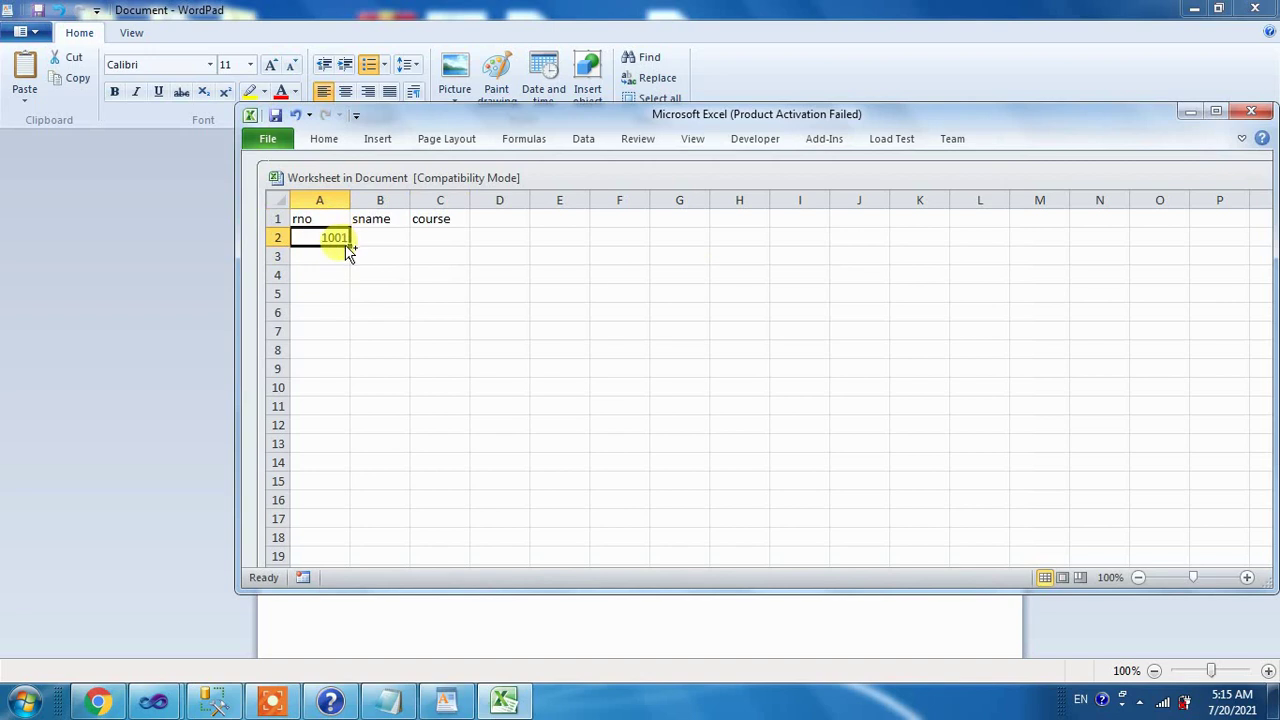
{"action": "left_click_drag", "start_coordinate": [349, 244], "coordinate": [340, 443]}
{"action": "left_click", "coordinate": [337, 237]}
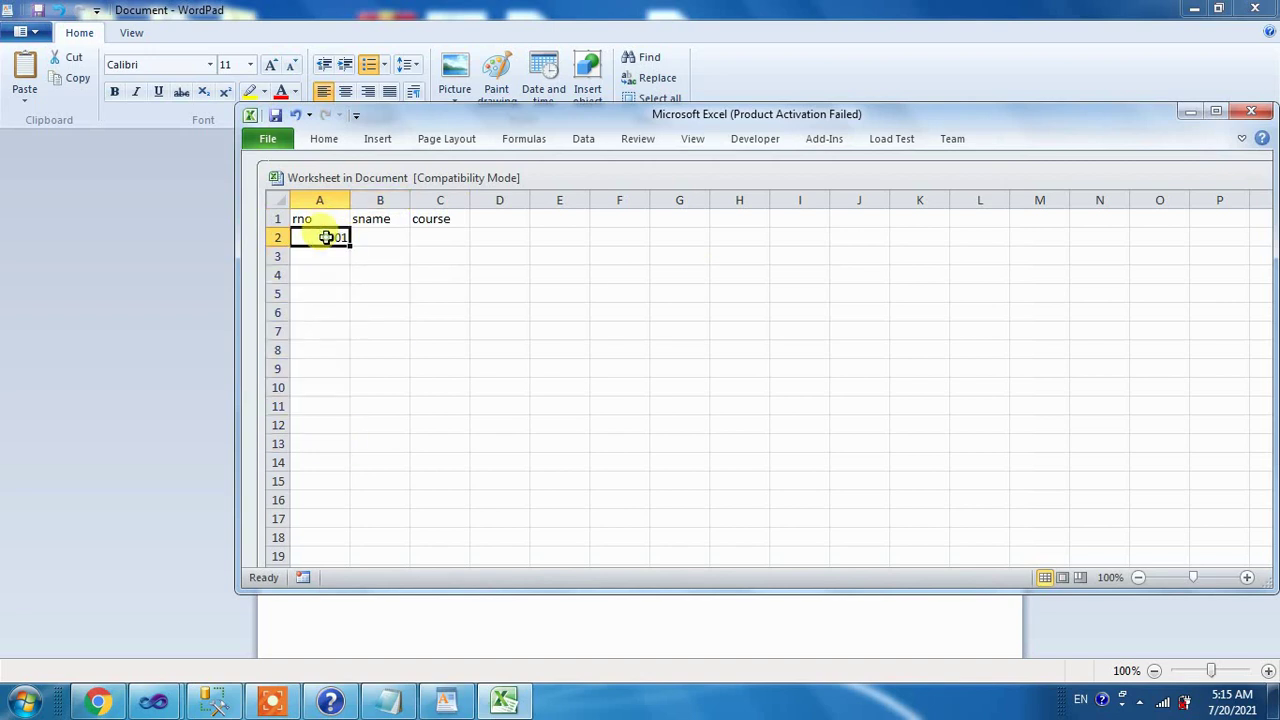
{"action": "left_click_drag", "start_coordinate": [349, 245], "coordinate": [340, 481]}
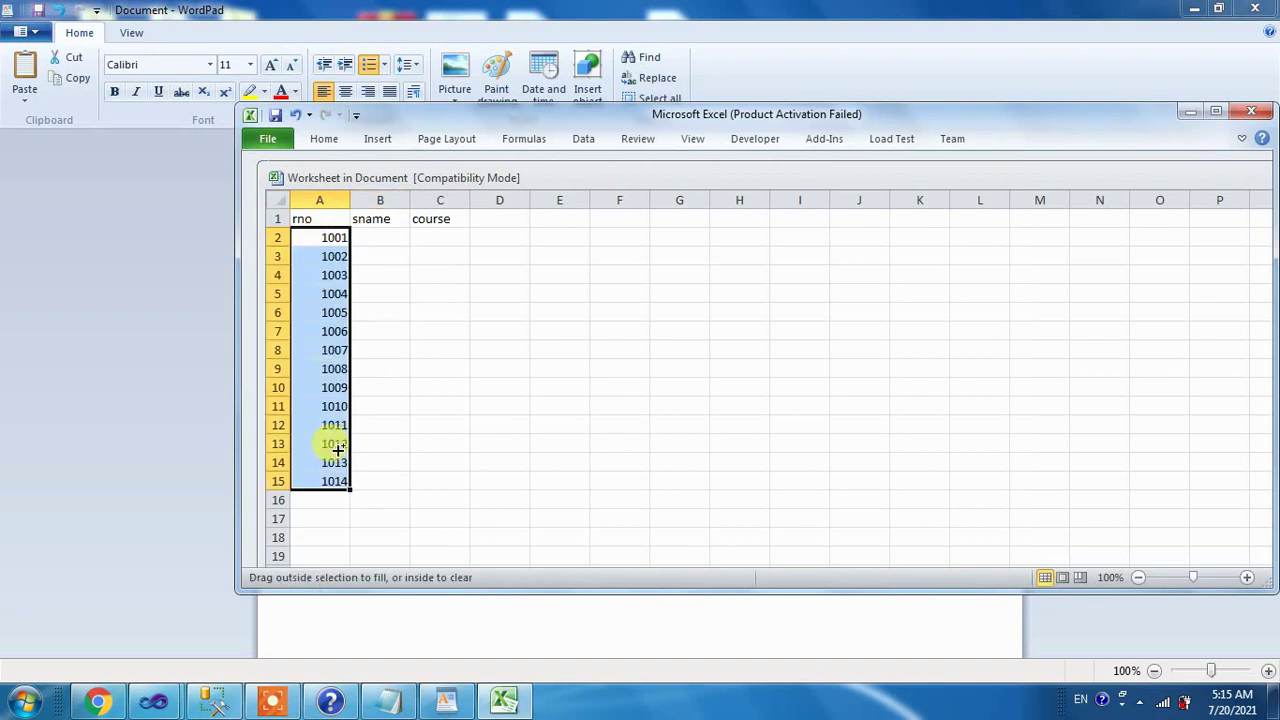
Step: Enter studnet01 in cell B2, fill the series down to studnet14, and fit column B to its contents
{"action": "left_click", "coordinate": [372, 237]}
{"action": "type", "text": "student01"}
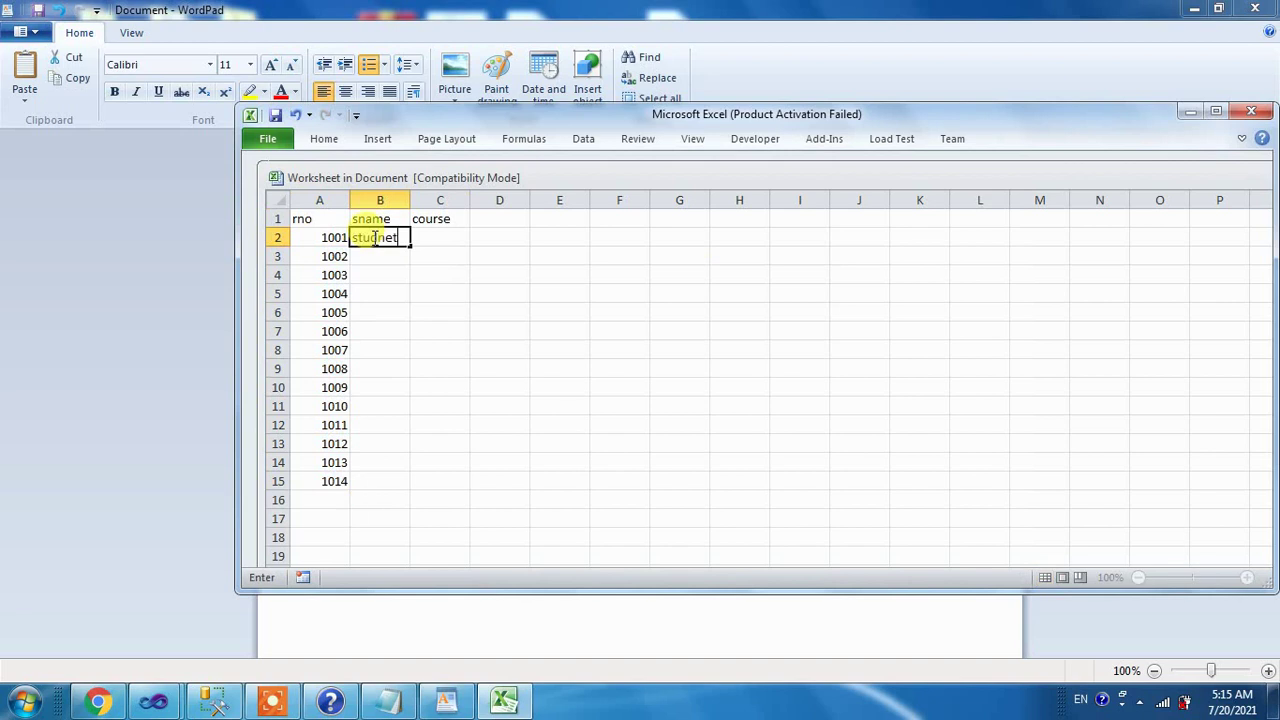
{"action": "key", "text": "Return"}
{"action": "left_click", "coordinate": [372, 237]}
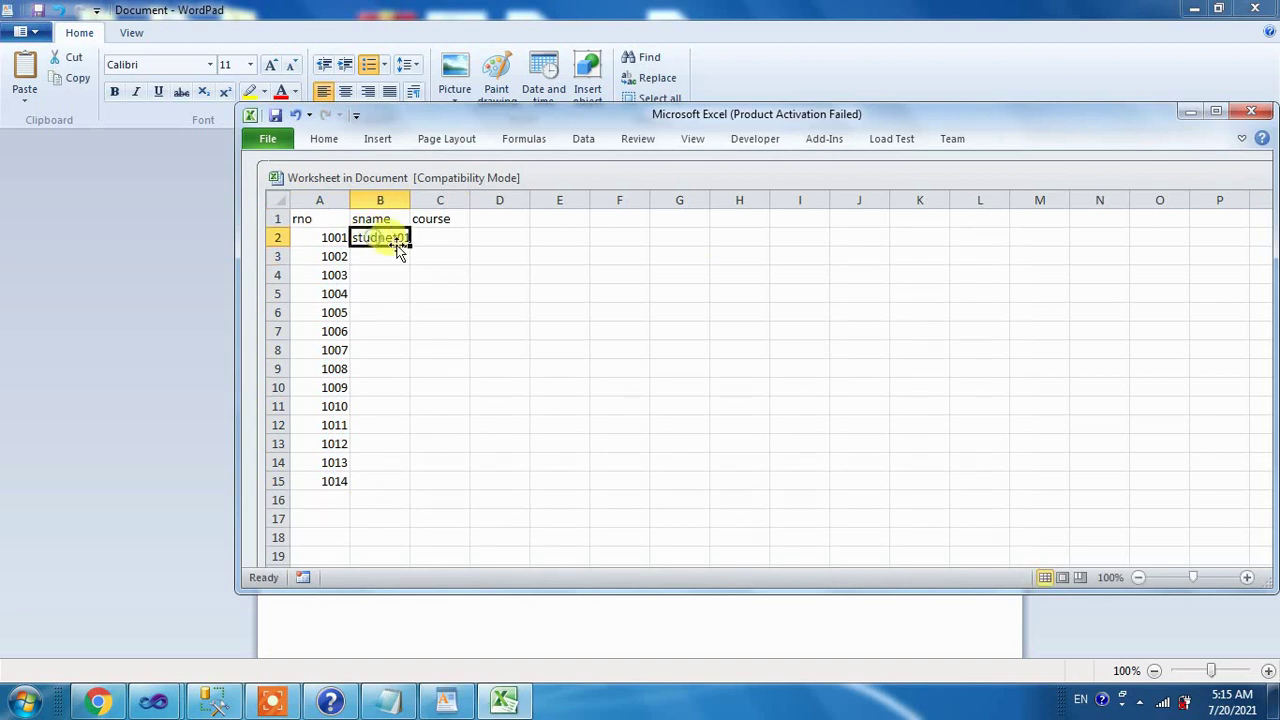
{"action": "double_click", "coordinate": [410, 246]}
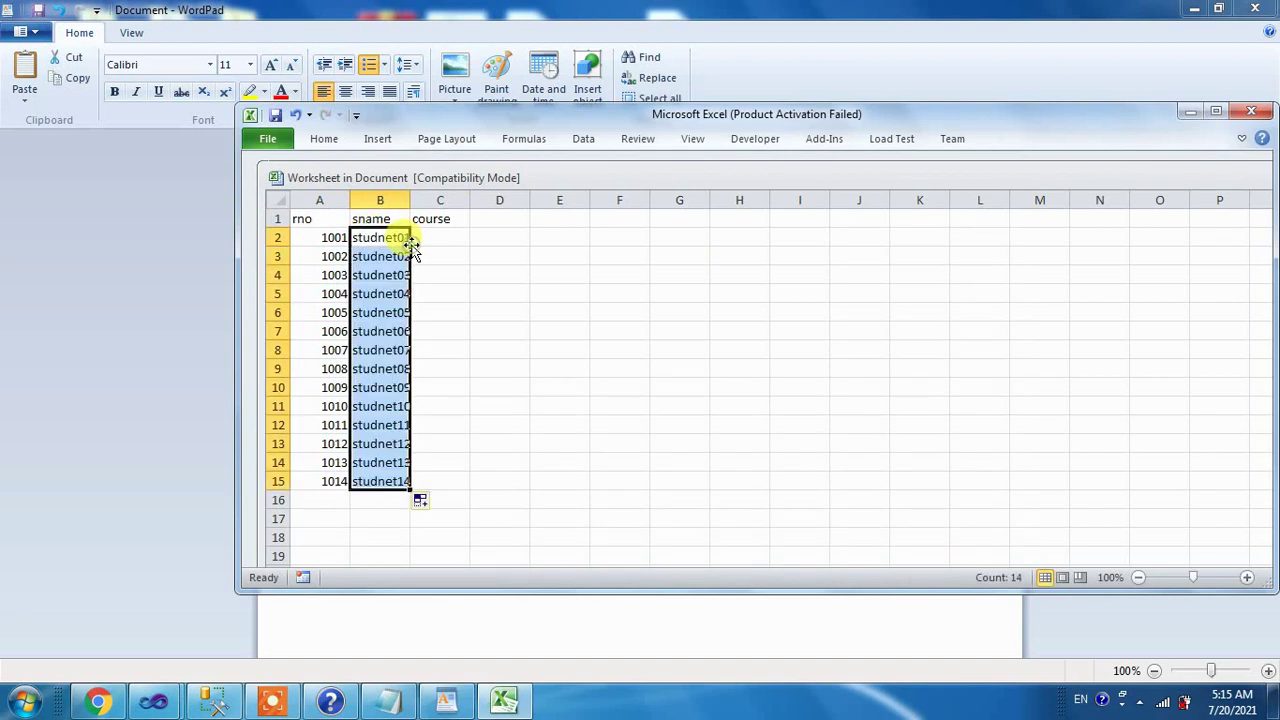
{"action": "double_click", "coordinate": [410, 200]}
Step: Enter cpct in cell C2 and fill it down the course column to row 15
{"action": "left_click", "coordinate": [462, 233]}
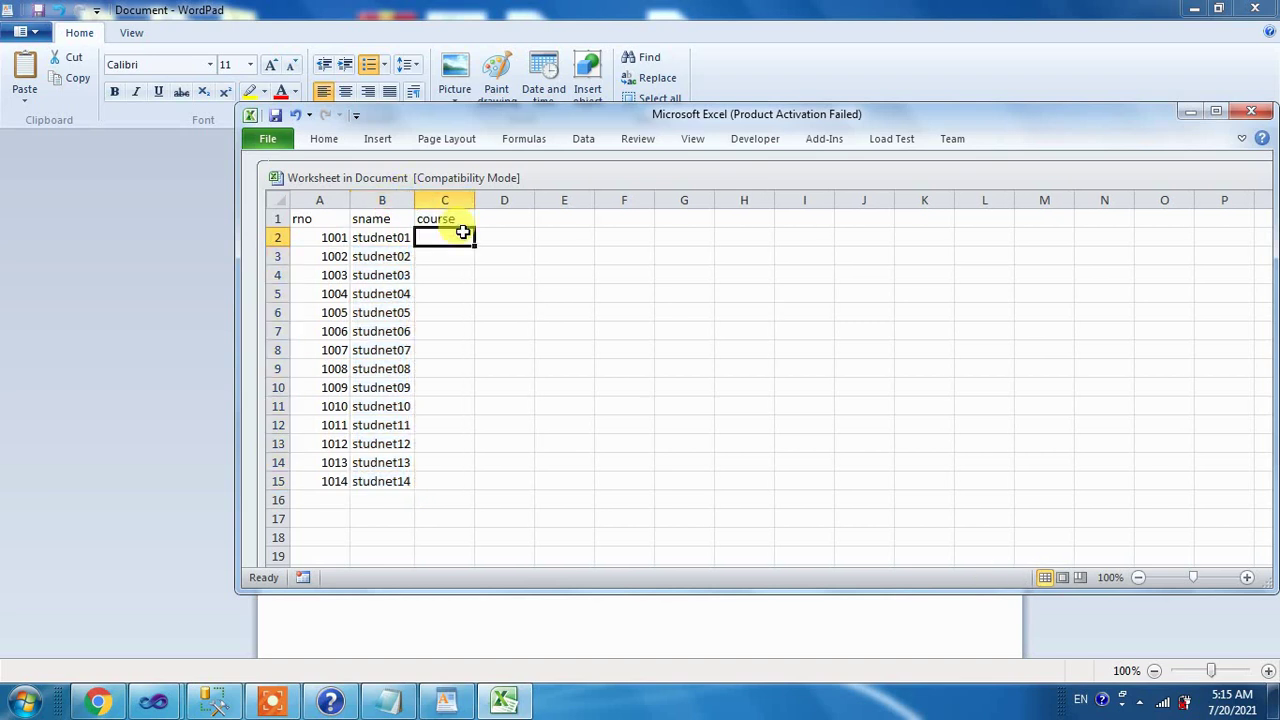
{"action": "type", "text": "cpct"}
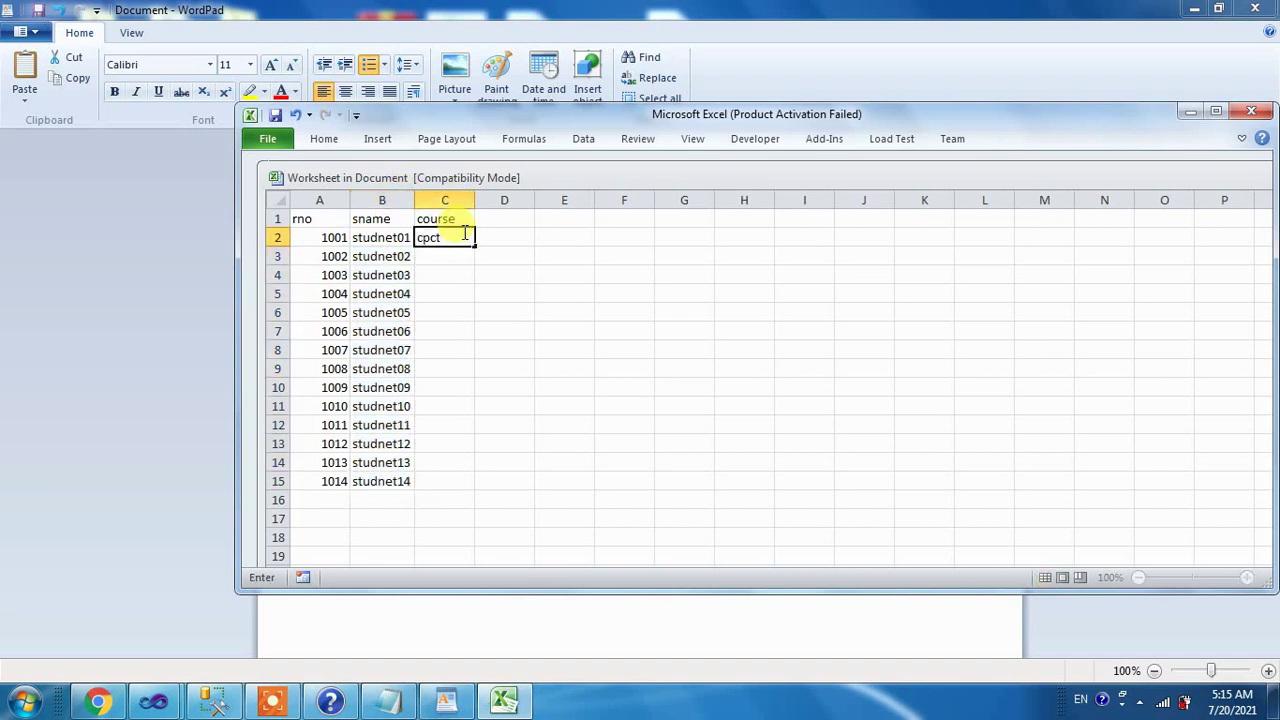
{"action": "key", "text": "Return"}
{"action": "left_click", "coordinate": [455, 240]}
{"action": "double_click", "coordinate": [475, 246]}
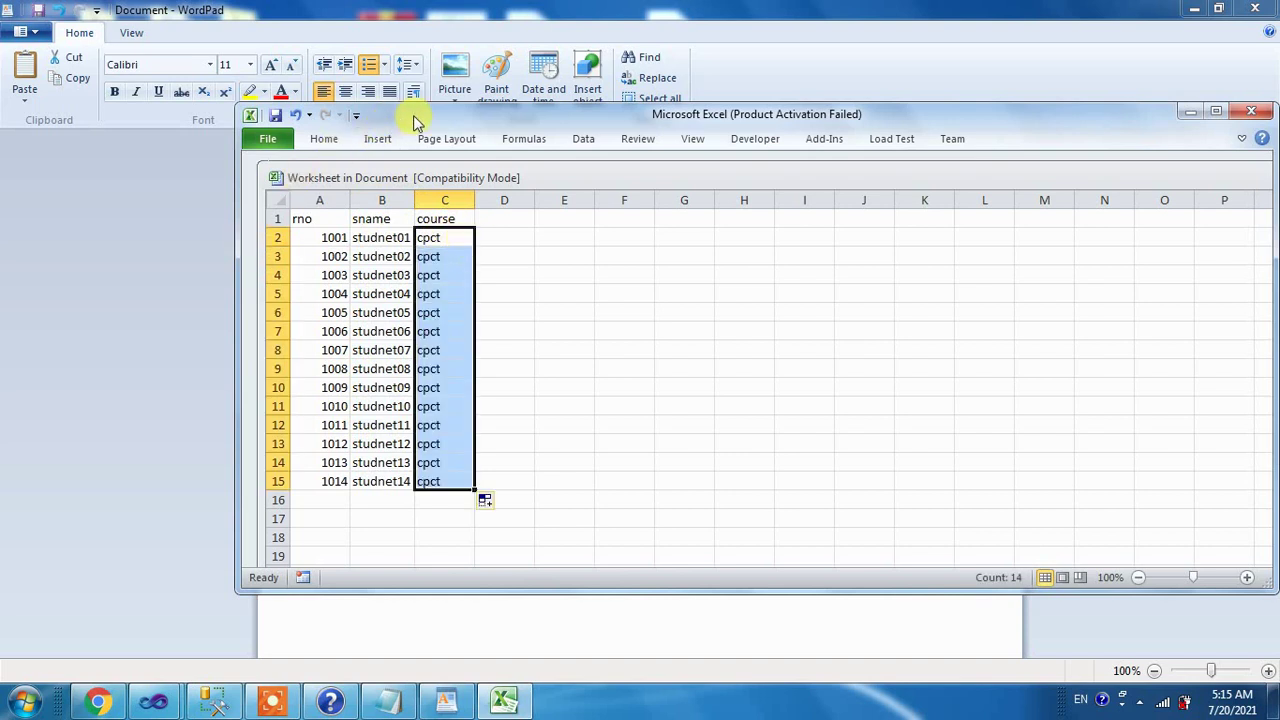
Step: Move the Excel window clear of the embedded table and close it to return to the WordPad document
{"action": "left_click_drag", "start_coordinate": [413, 115], "coordinate": [802, 300]}
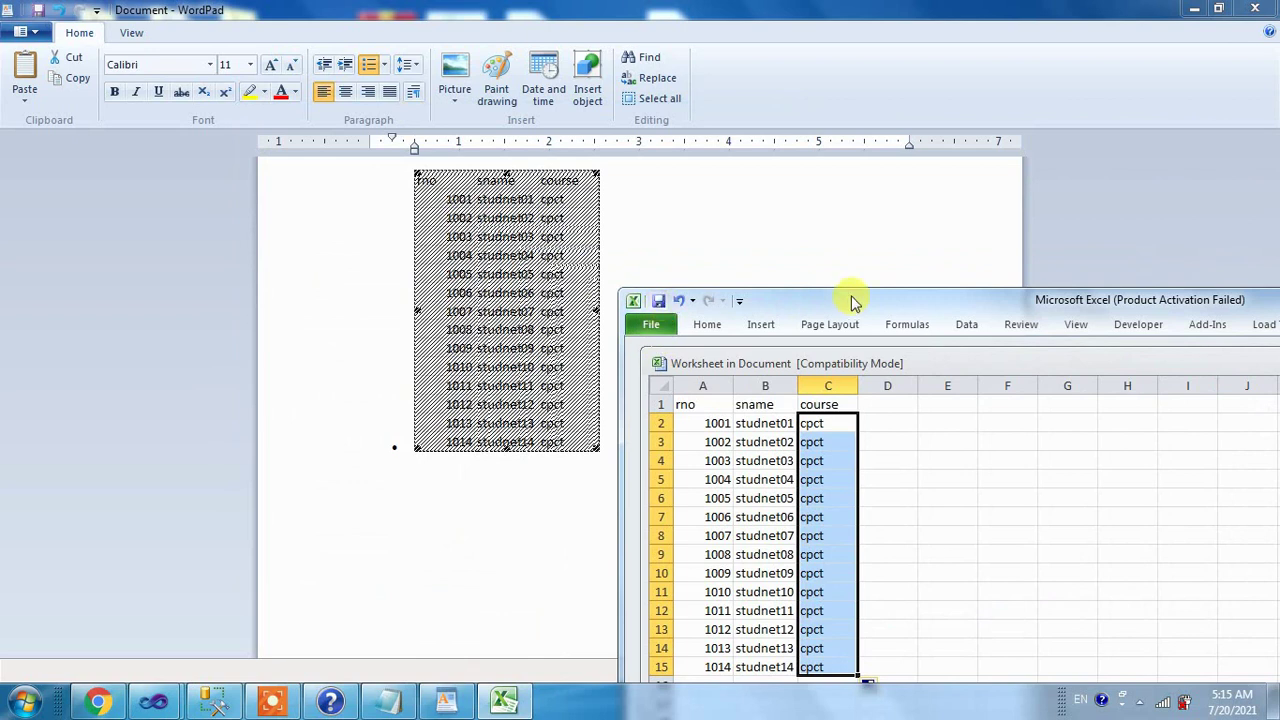
{"action": "left_click_drag", "start_coordinate": [853, 303], "coordinate": [569, 288]}
{"action": "left_click_drag", "start_coordinate": [921, 292], "coordinate": [685, 297]}
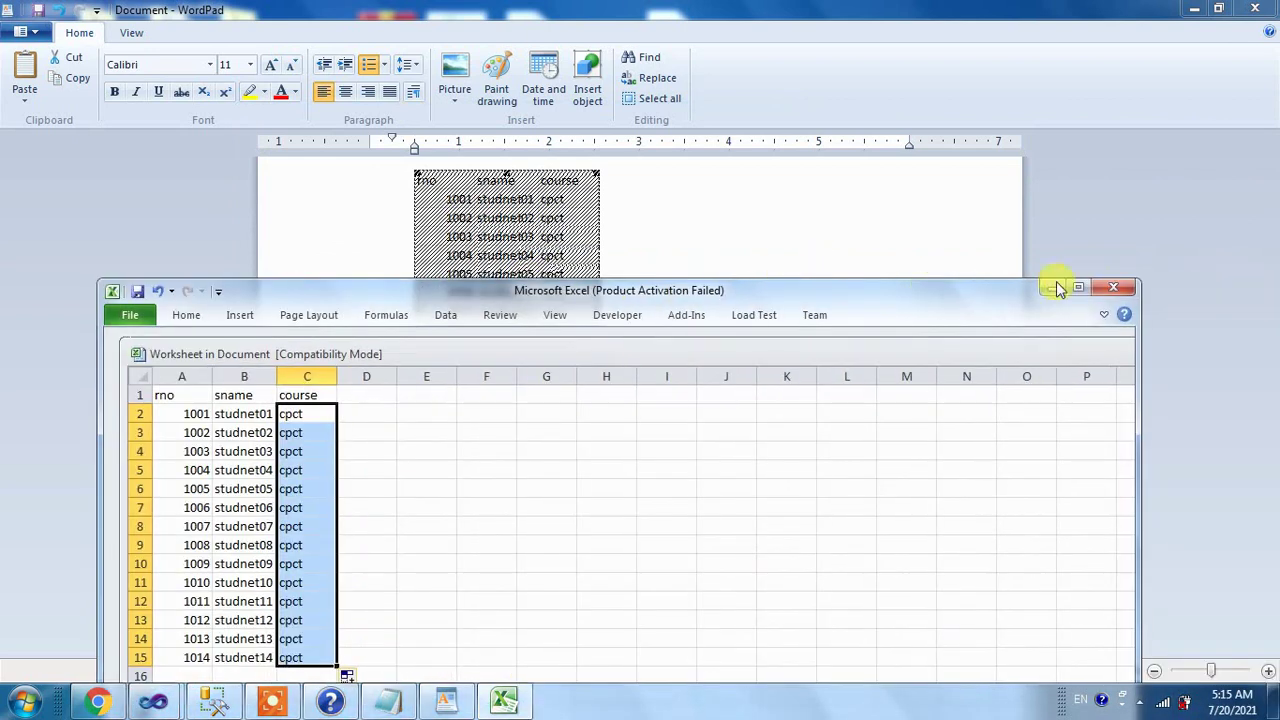
{"action": "left_click", "coordinate": [1113, 287]}
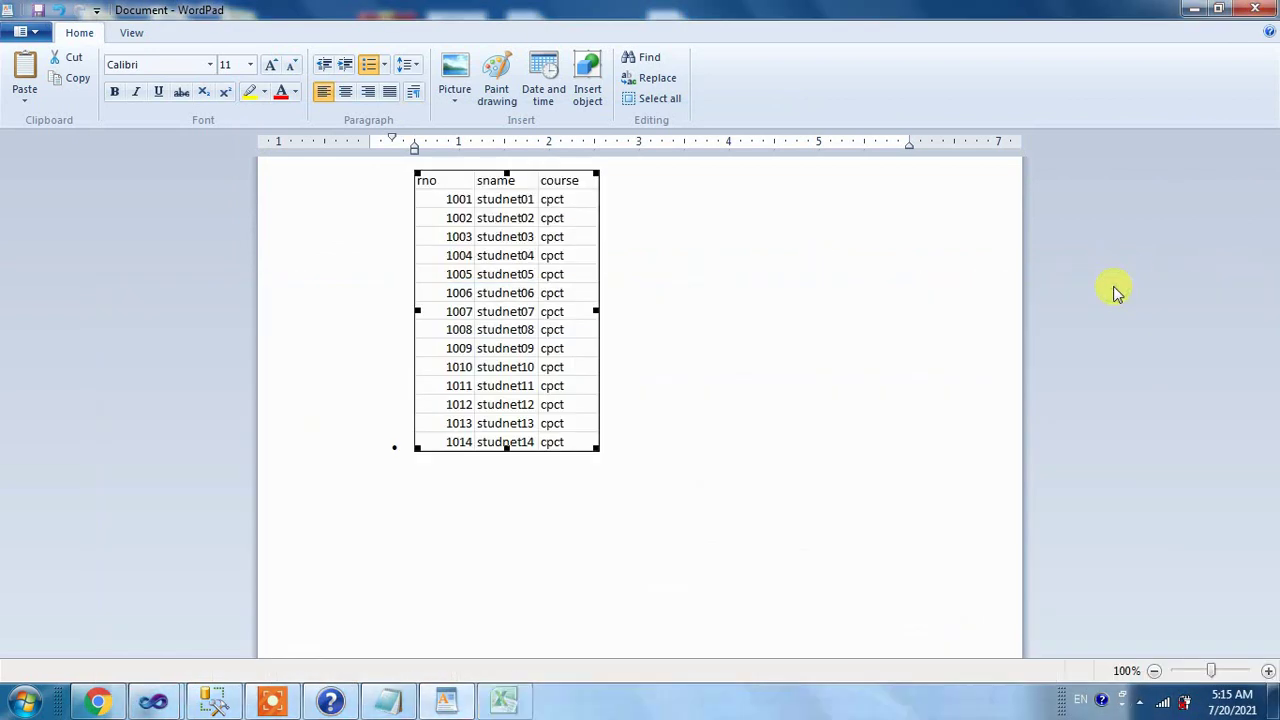
{"action": "left_click", "coordinate": [953, 350]}
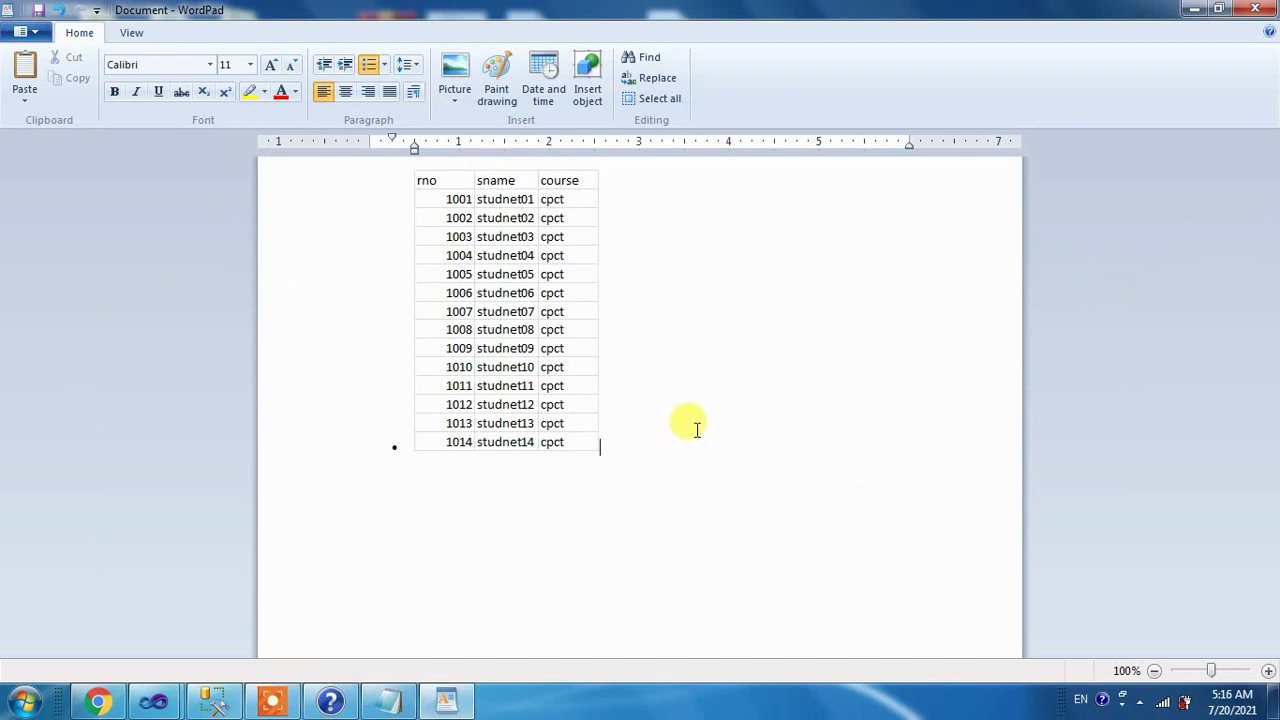
Step: Open the print settings for the document with the embedded table and cancel them without printing
{"action": "left_click", "coordinate": [490, 293]}
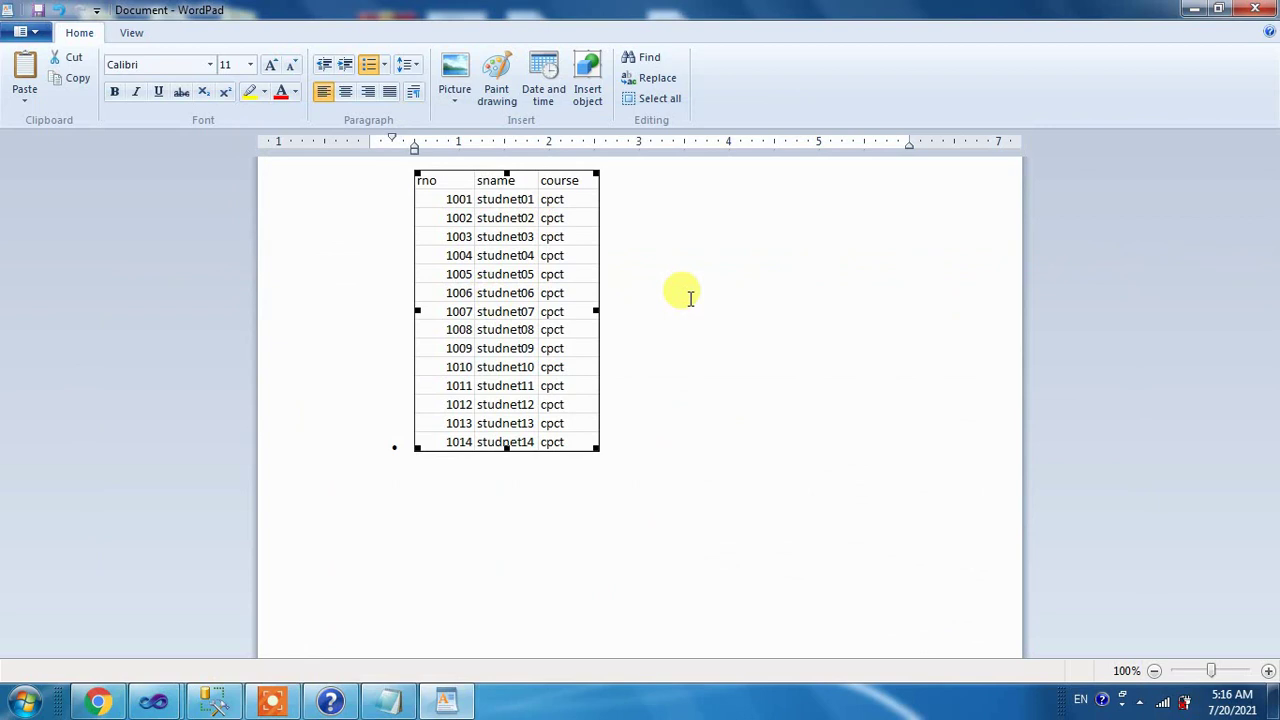
{"action": "left_click", "coordinate": [634, 330]}
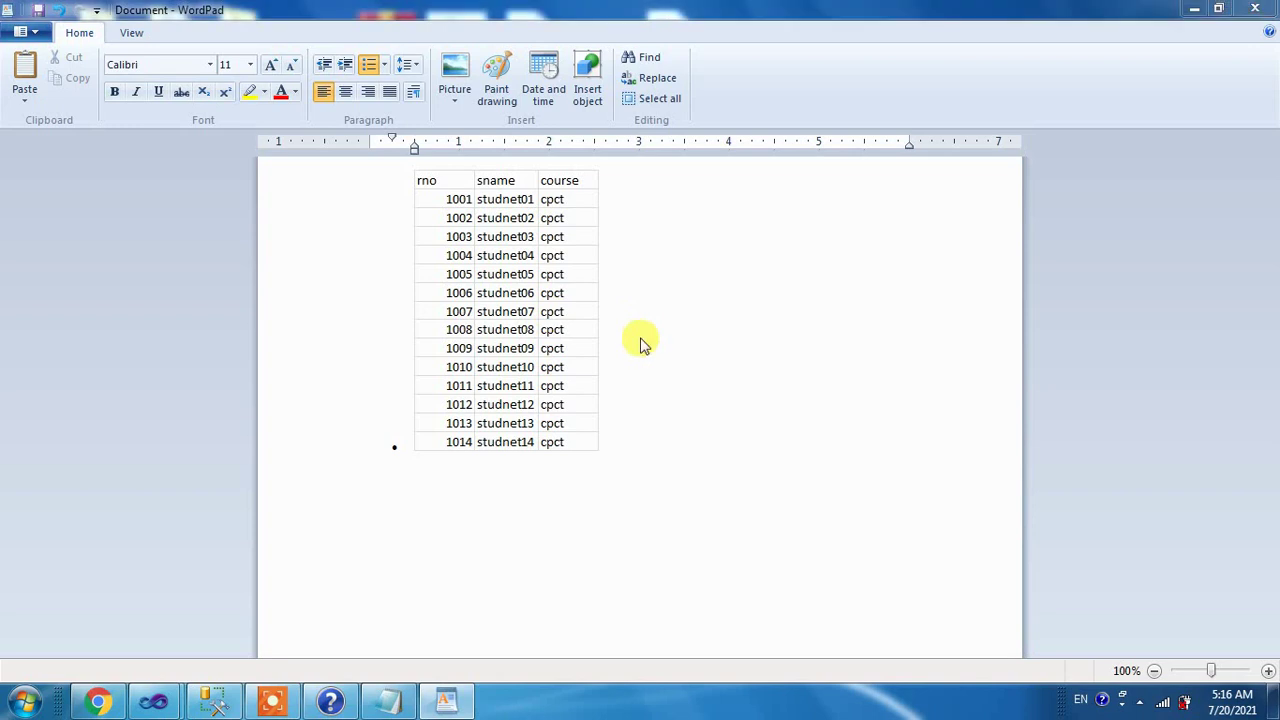
{"action": "key", "text": "ctrl+p"}
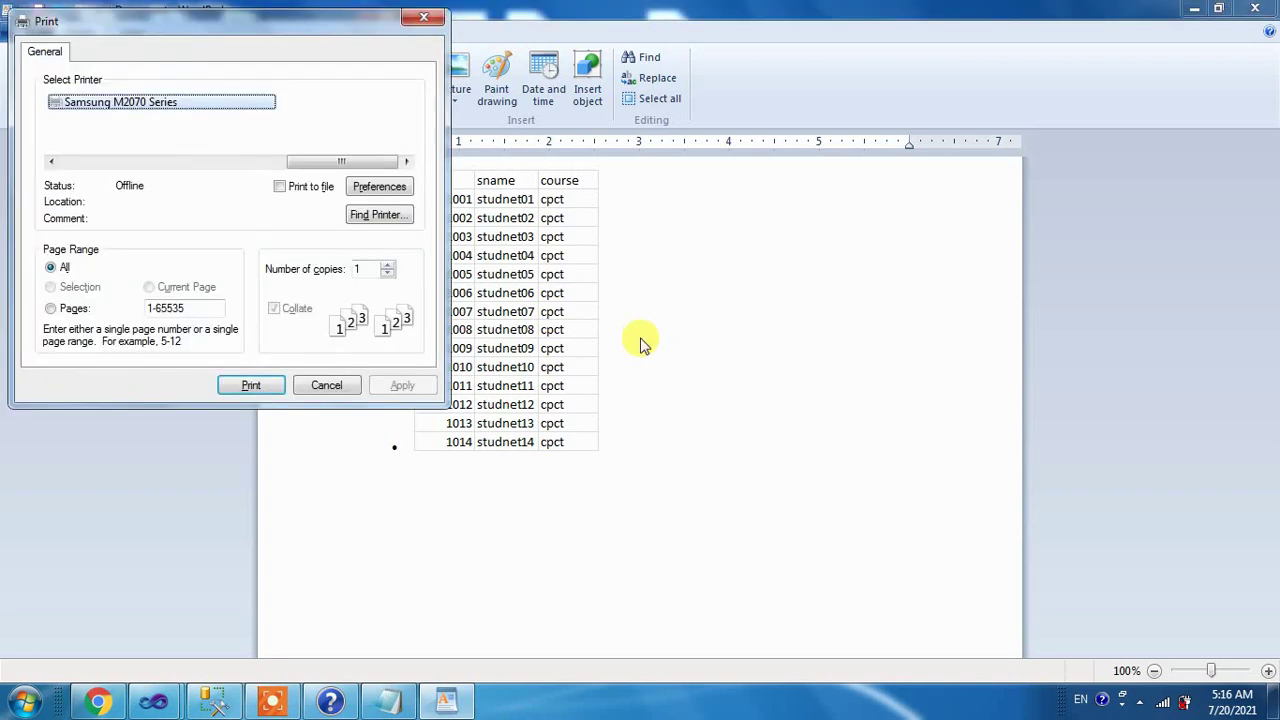
{"action": "key", "text": "Escape"}
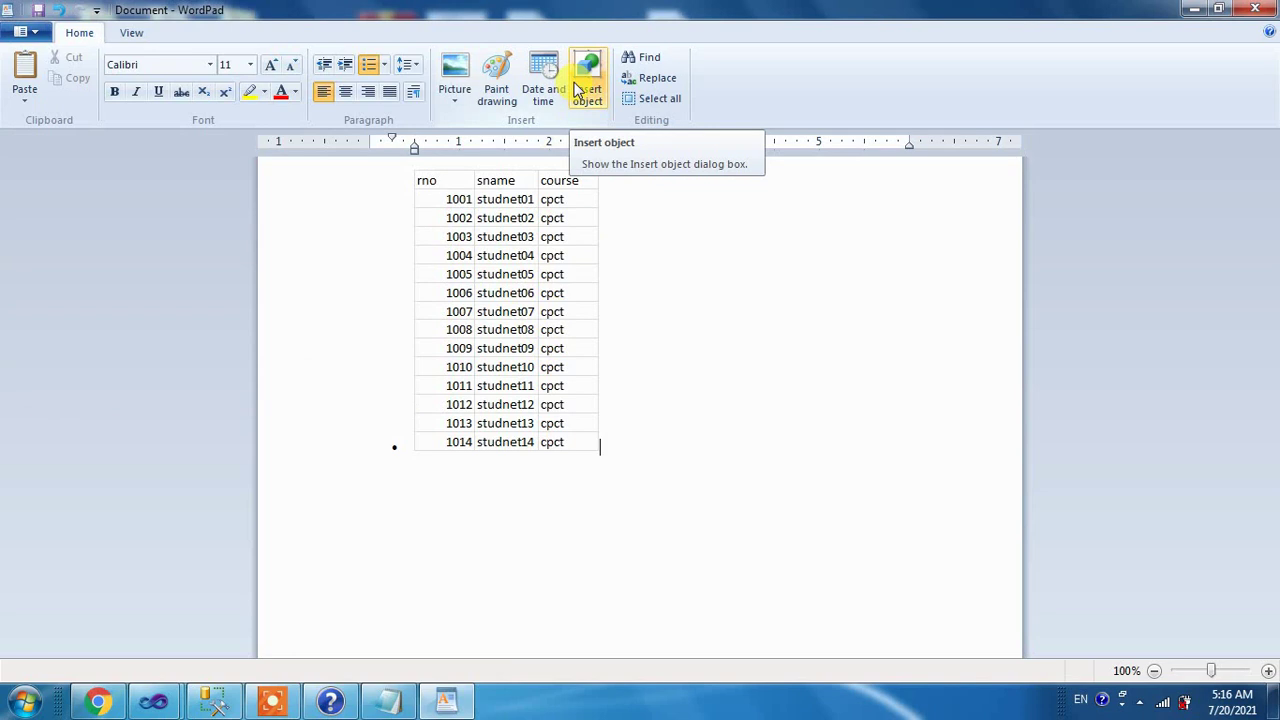
Step: Delete the embedded worksheet and write the bullets "fads fdsfksdjflasdfkjlsdkjaflasdkjfajsdfasdfasdf" and "dsf ladkjsfljljskdf"
{"action": "double_click", "coordinate": [631, 335]}
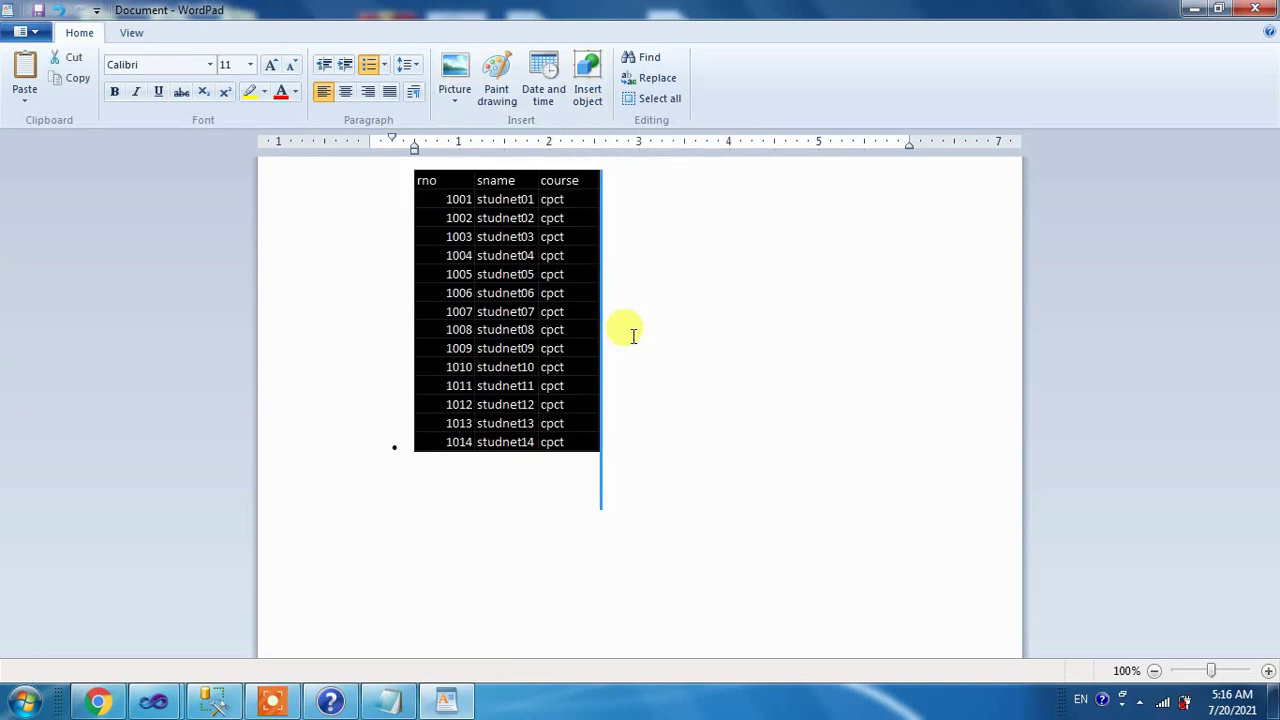
{"action": "key", "text": "Delete"}
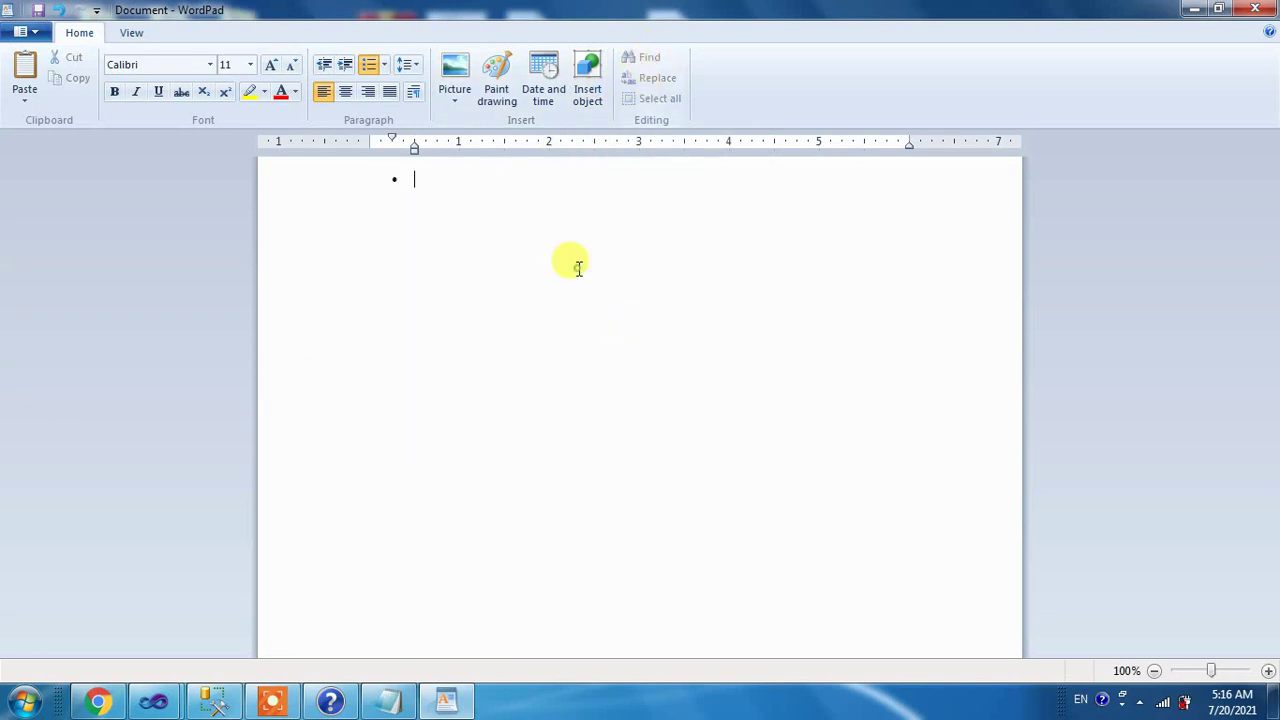
{"action": "type", "text": "fads fdsfksdjflasdfkjlsdkjaf"}
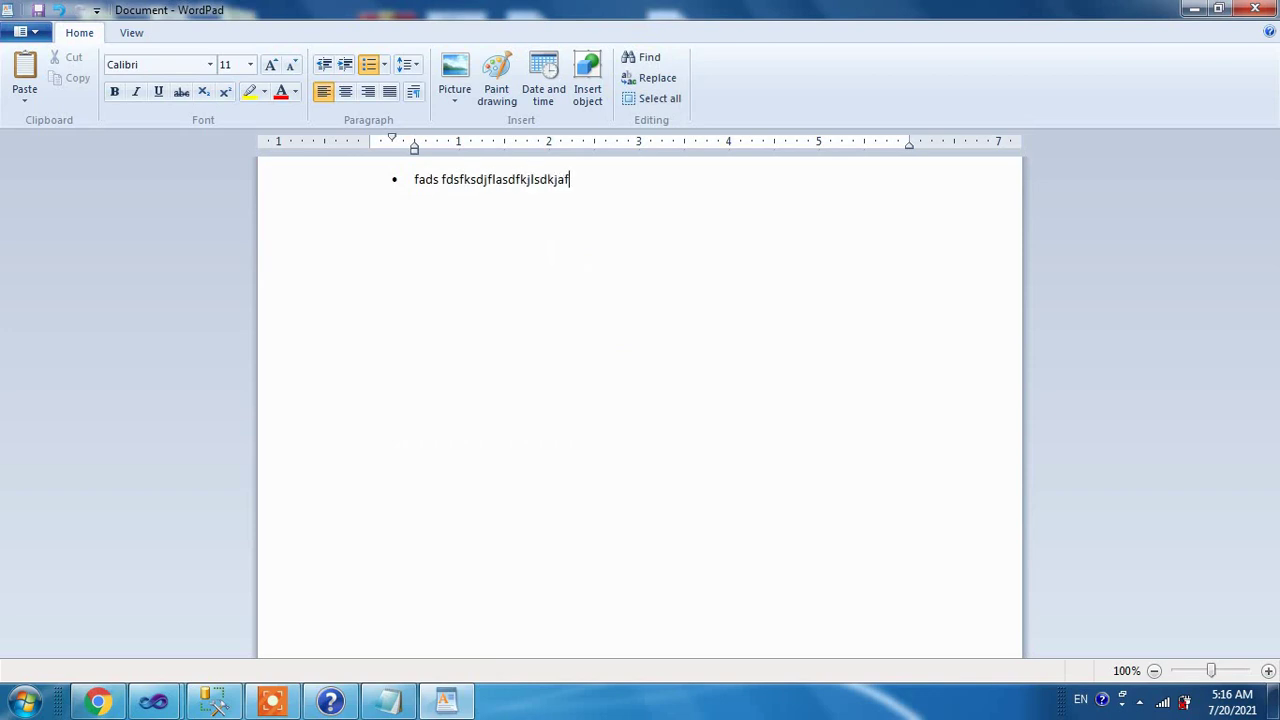
{"action": "type", "text": "lasdkjfajsdfasdfasdf"}
{"action": "key", "text": "Return"}
{"action": "type", "text": "dsf ladkjsflljljskdf"}
{"action": "key", "text": "Return"}
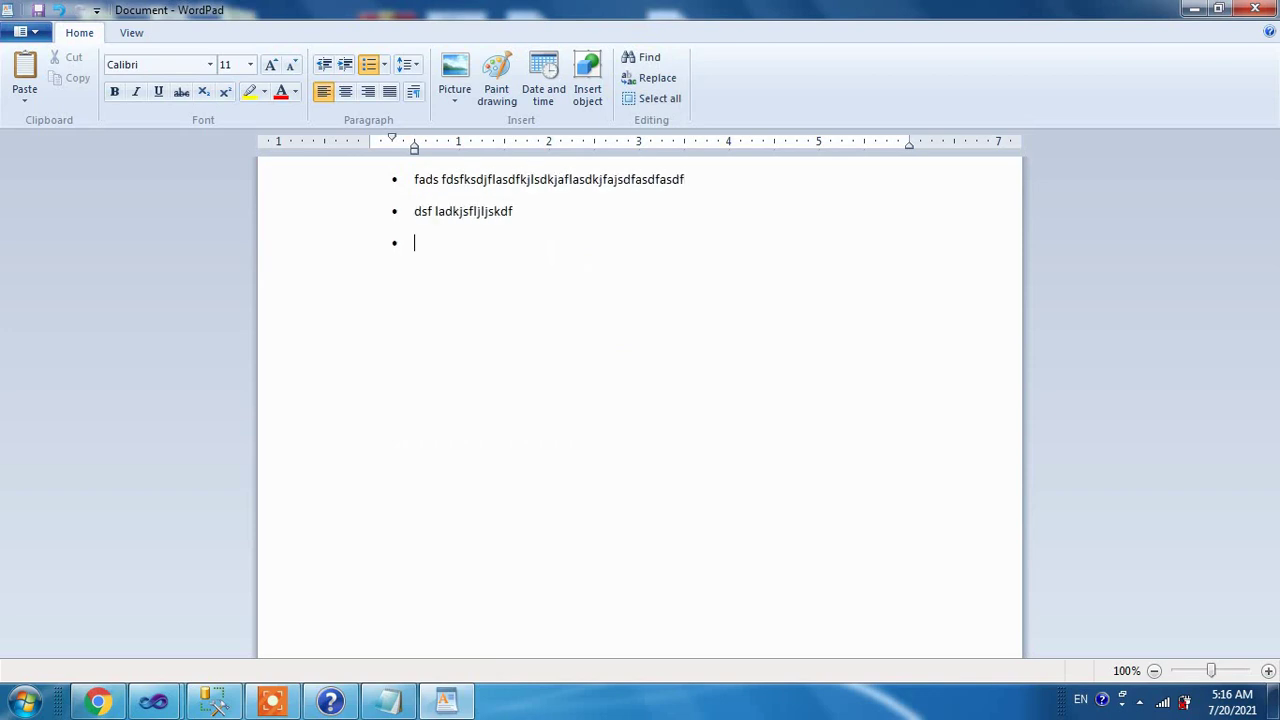
Step: Add four more bullets reading "ad\", "fa", "sdfasdlfjalsdfkjasd" and "fasdfklsd fj"
{"action": "type", "text": "ad\\"}
{"action": "key", "text": "Return"}
{"action": "type", "text": "fa"}
{"action": "key", "text": "Return"}
{"action": "type", "text": "sdfasdlfjalsdfkjasd"}
{"action": "key", "text": "Return"}
{"action": "type", "text": "fasdfklsd fj"}
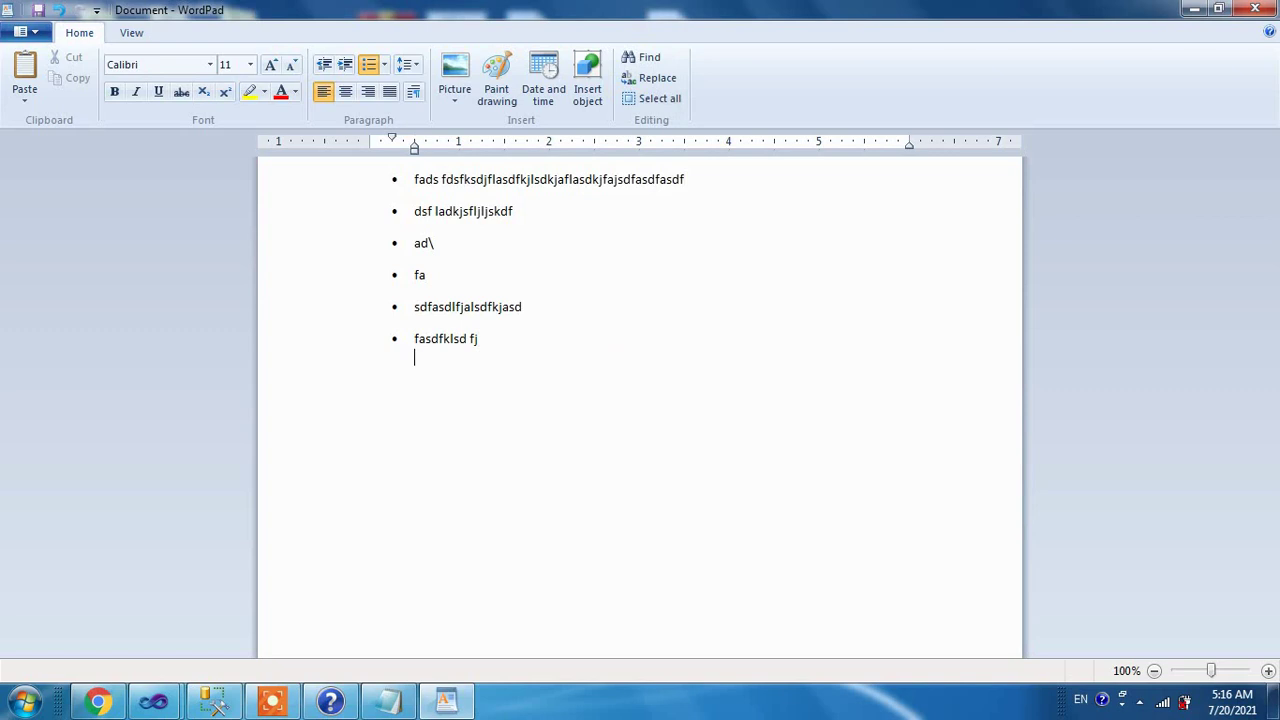
Step: Find the letter "a" in the document, going through its successive occurrences, and close the search
{"action": "key", "text": "ctrl+f"}
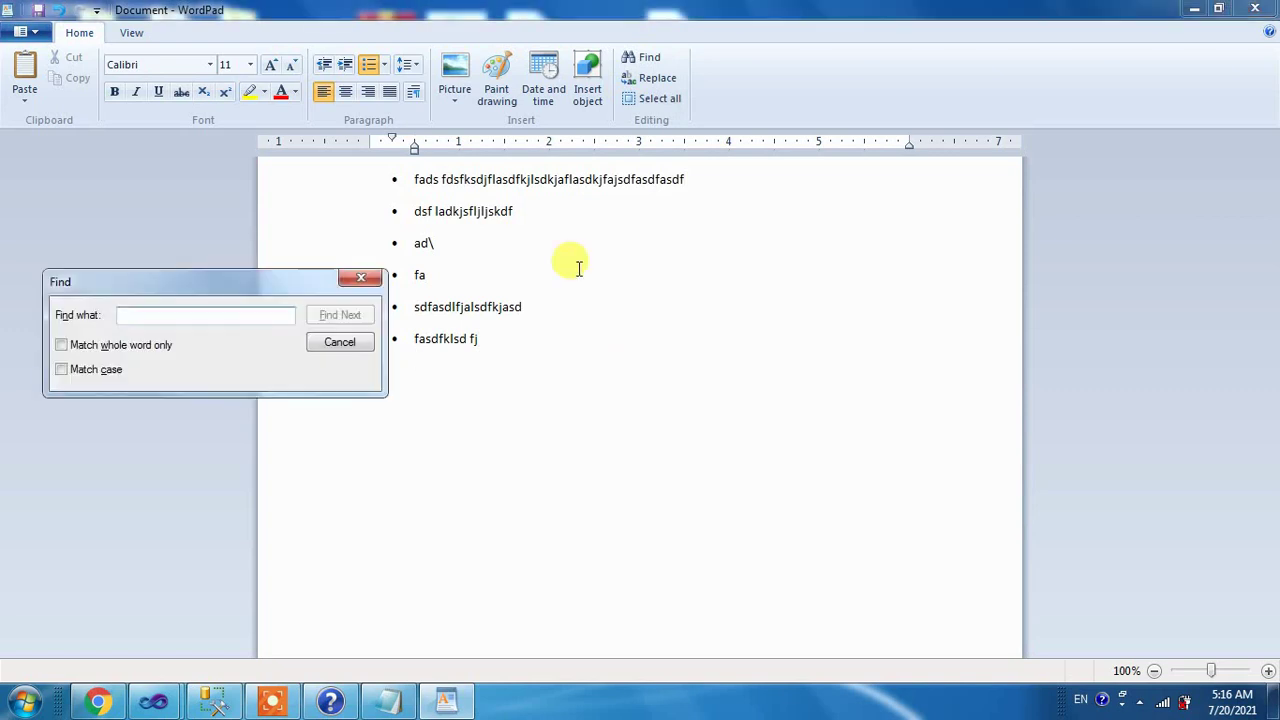
{"action": "type", "text": "a"}
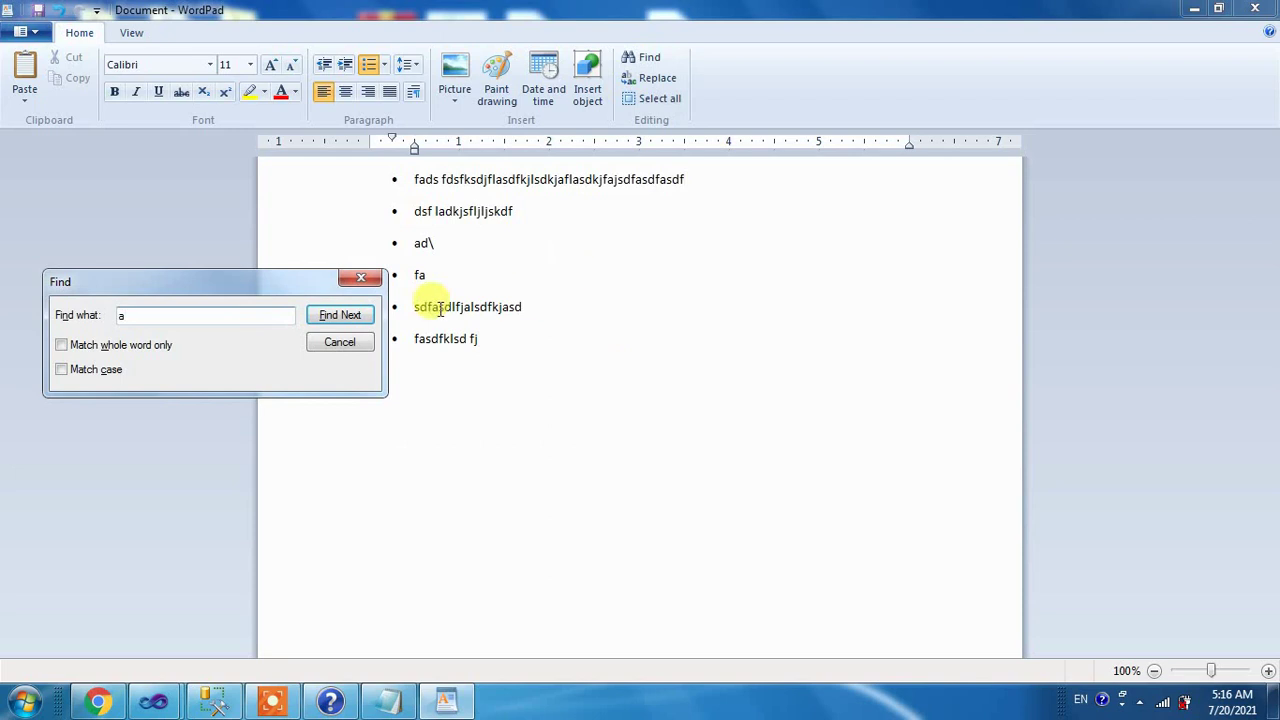
{"action": "left_click", "coordinate": [340, 316]}
{"action": "left_click", "coordinate": [340, 316]}
{"action": "left_click", "coordinate": [340, 316]}
{"action": "left_click", "coordinate": [340, 316]}
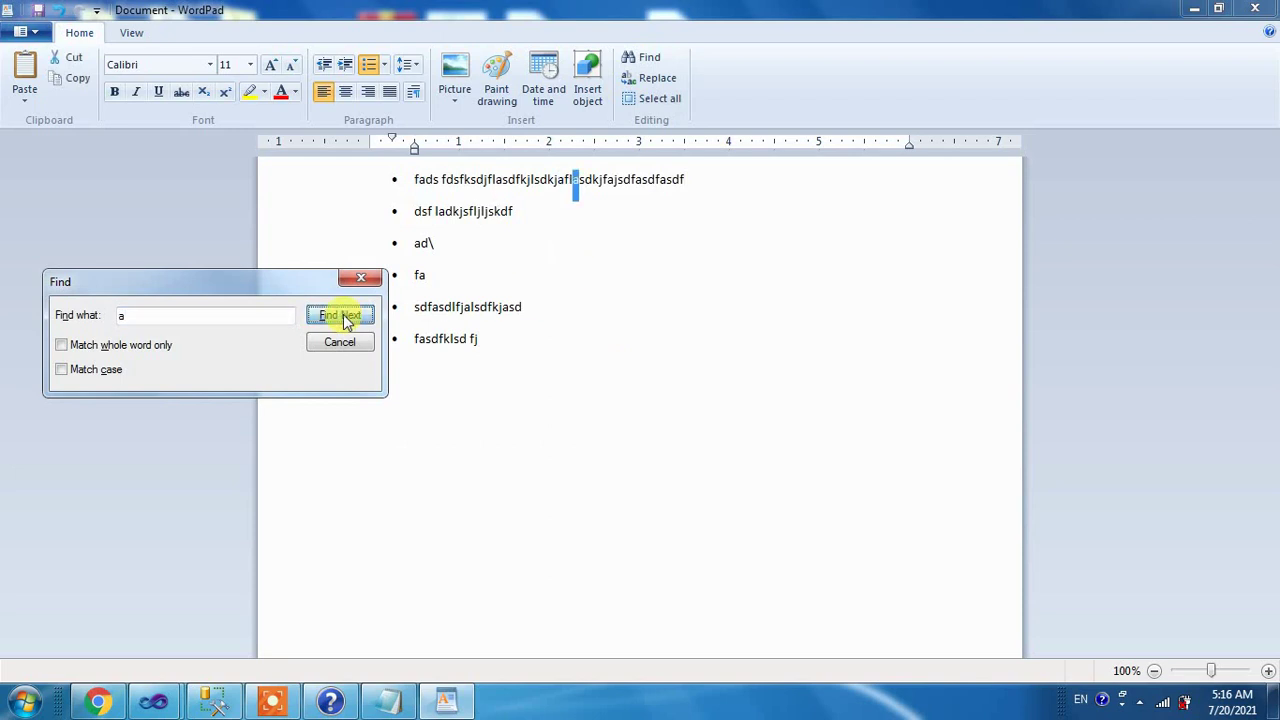
{"action": "left_click", "coordinate": [340, 316]}
{"action": "left_click", "coordinate": [340, 316]}
{"action": "left_click", "coordinate": [340, 316]}
{"action": "left_click", "coordinate": [340, 316]}
{"action": "left_click", "coordinate": [340, 316]}
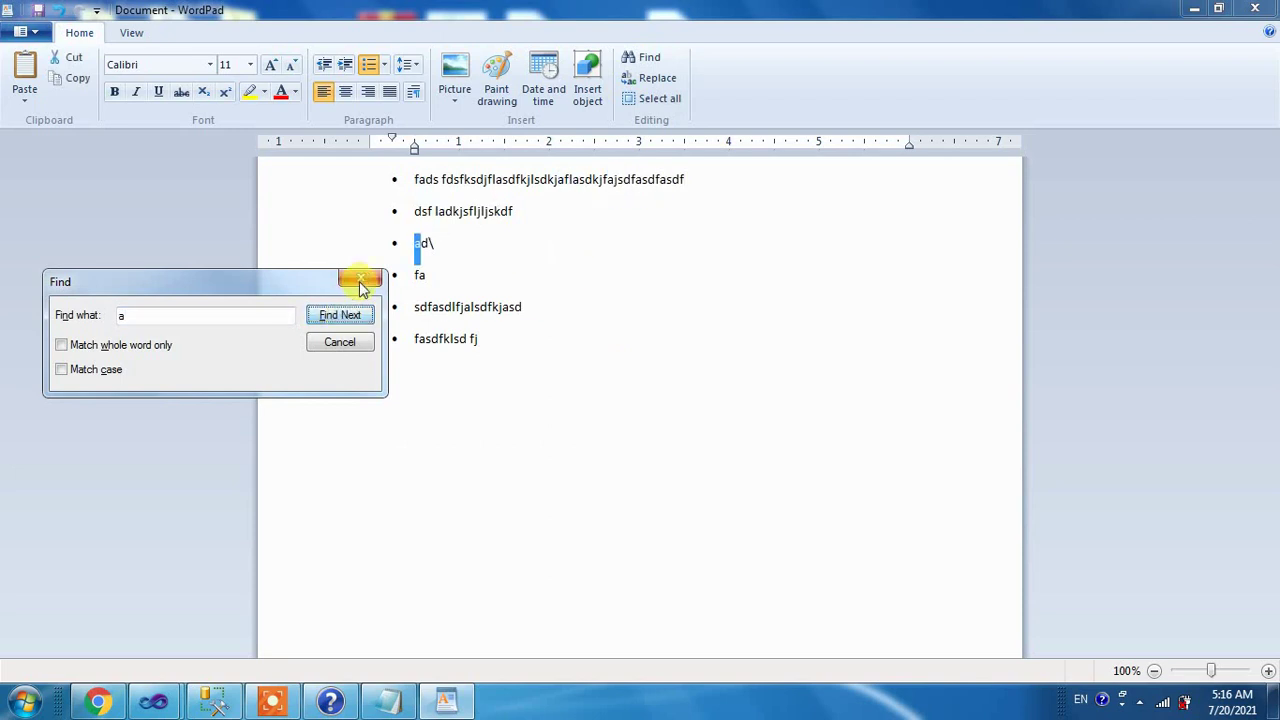
{"action": "left_click", "coordinate": [359, 279]}
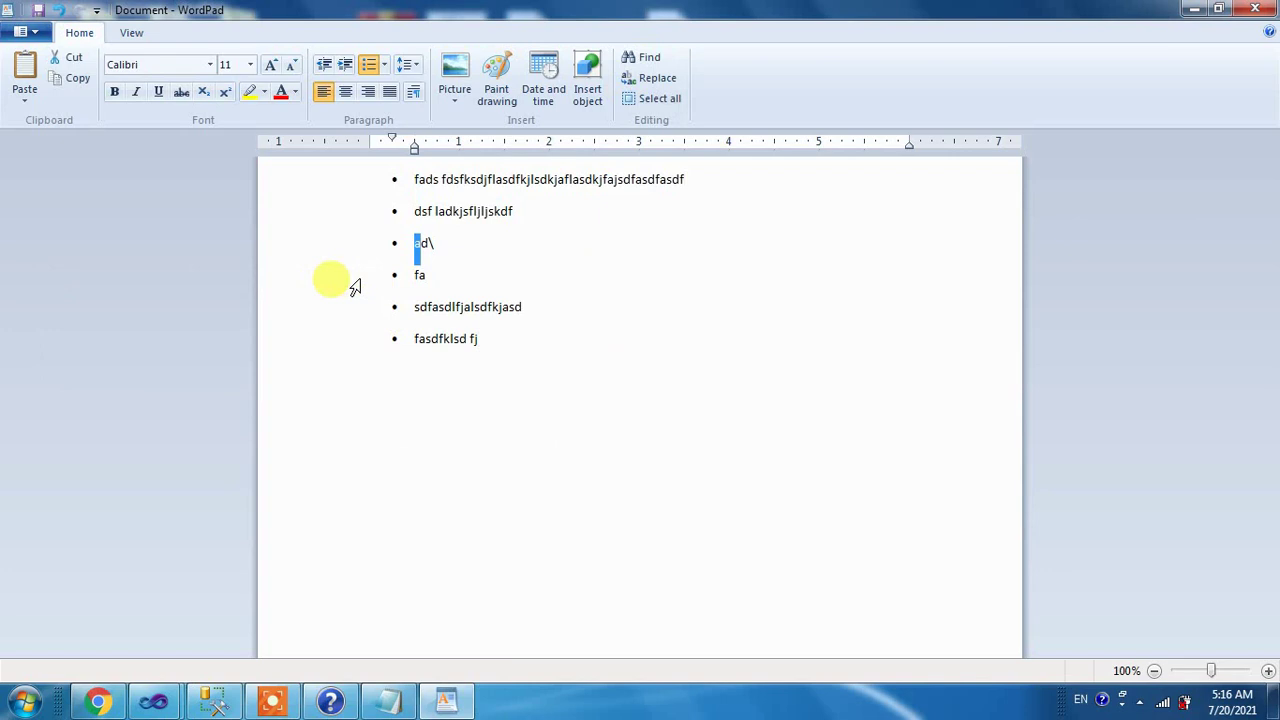
{"action": "left_click", "coordinate": [430, 274]}
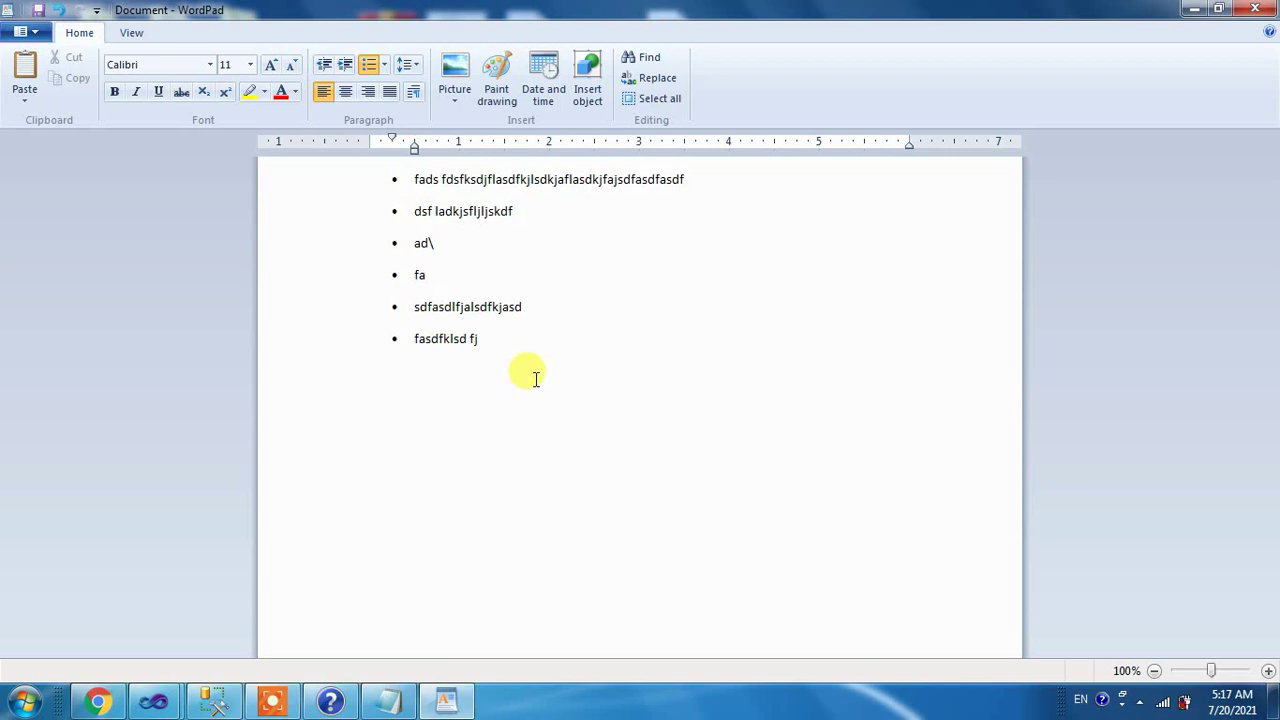
Step: Replace every "a" in the document with "AMAN" and close the replace dialog
{"action": "key", "text": "ctrl+h"}
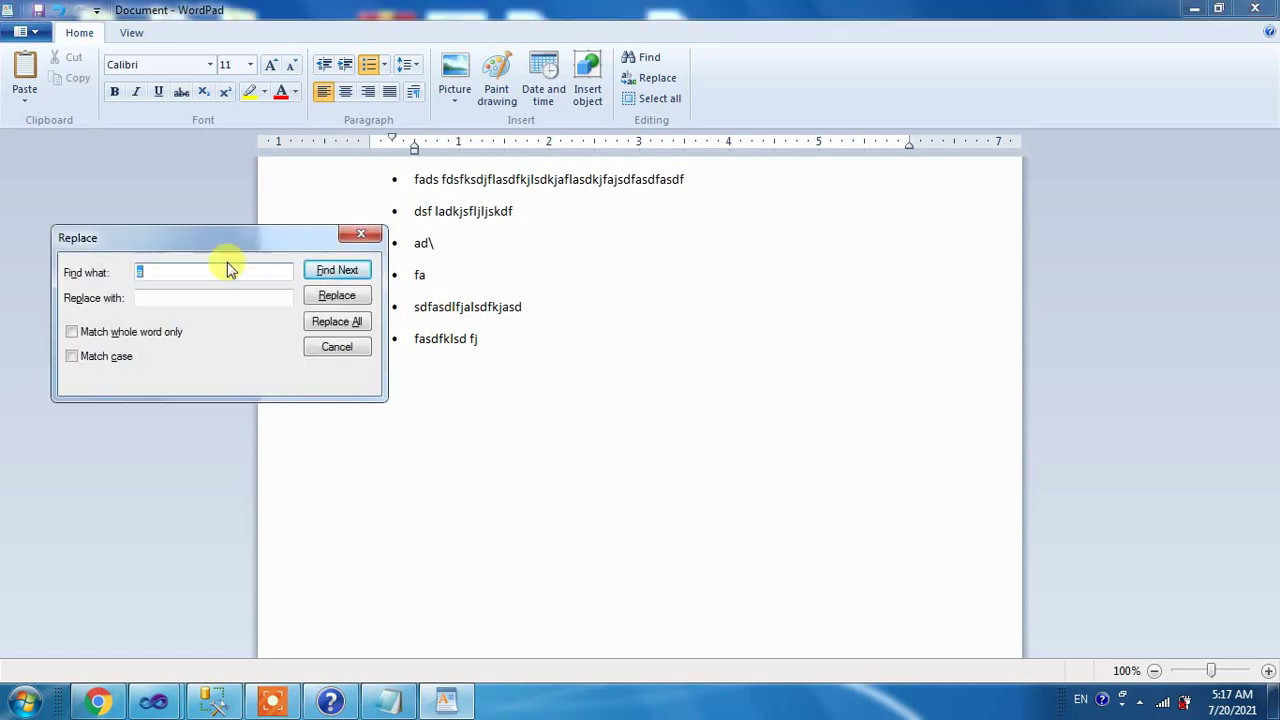
{"action": "left_click_drag", "start_coordinate": [195, 245], "coordinate": [760, 332]}
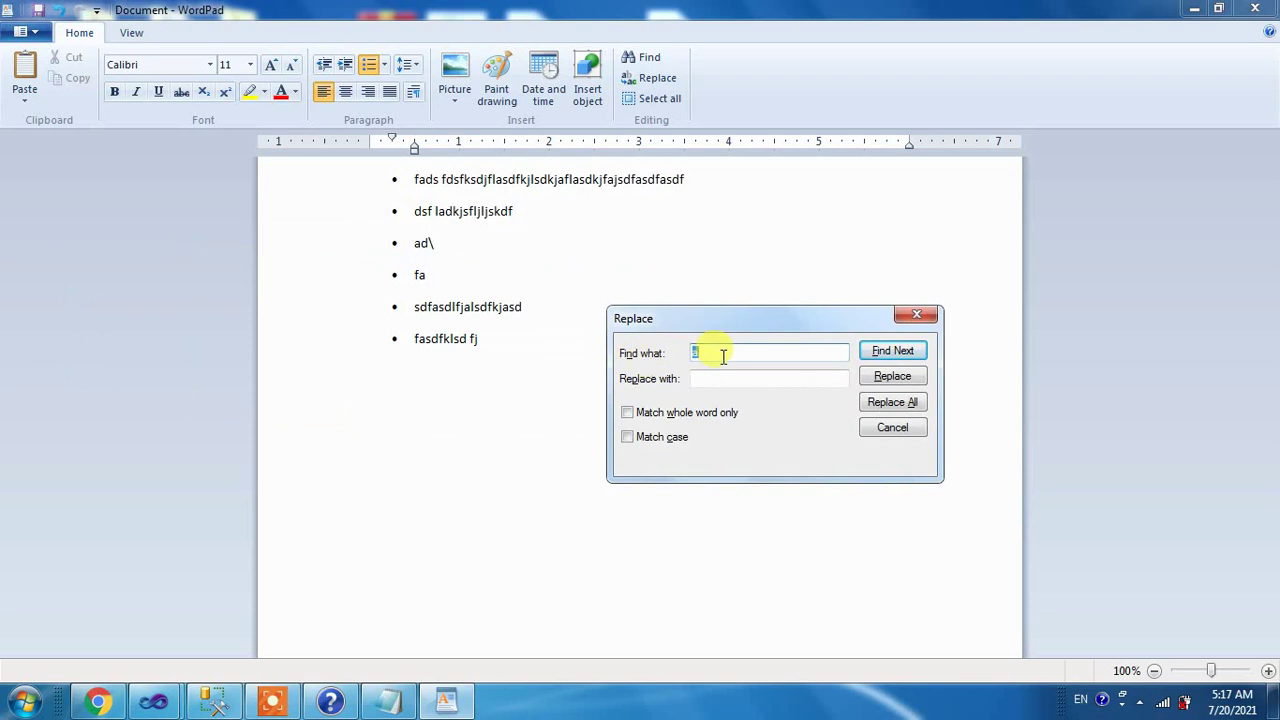
{"action": "type", "text": "a"}
{"action": "left_click", "coordinate": [700, 377]}
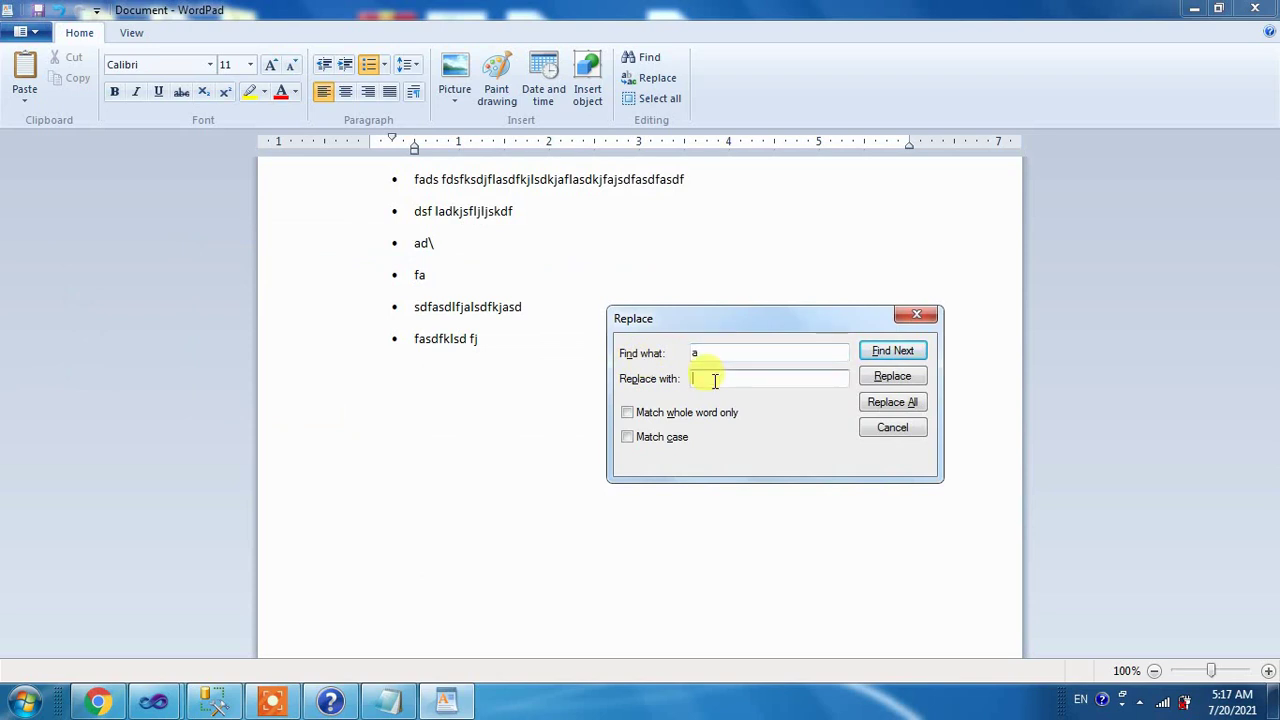
{"action": "type", "text": "AMAN"}
{"action": "left_click", "coordinate": [875, 403]}
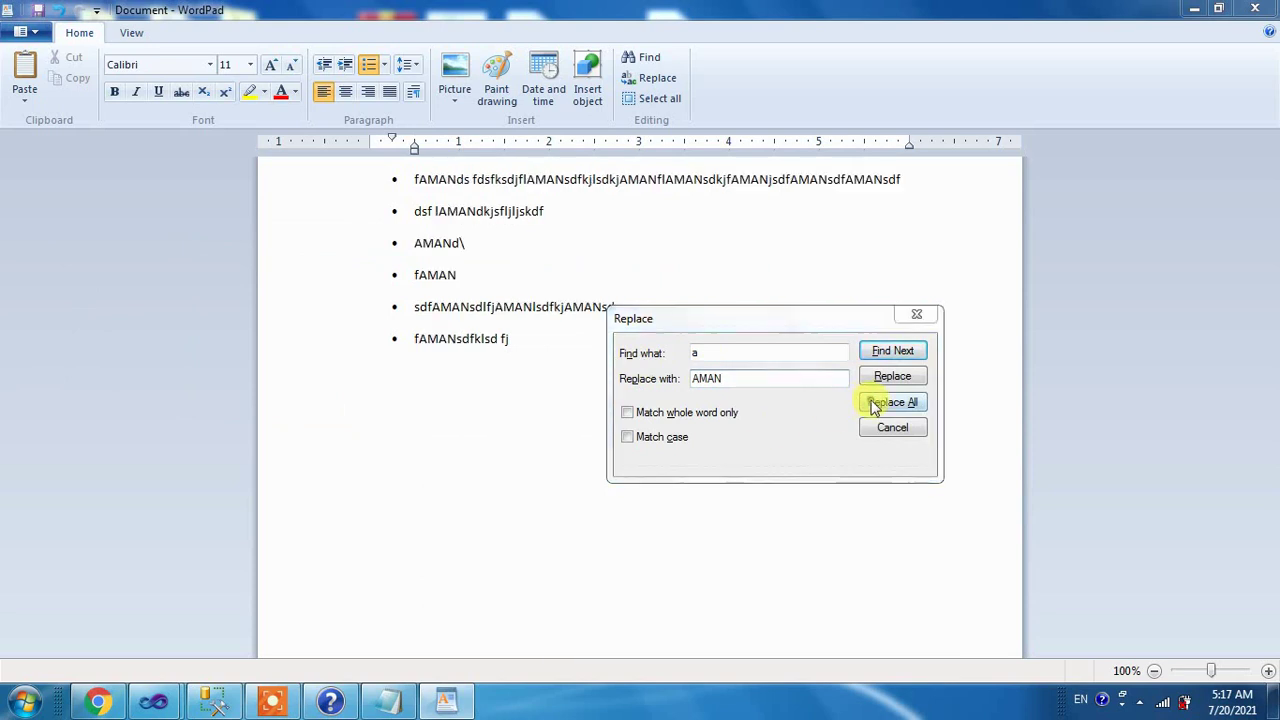
{"action": "left_click", "coordinate": [920, 328]}
{"action": "left_click", "coordinate": [912, 316]}
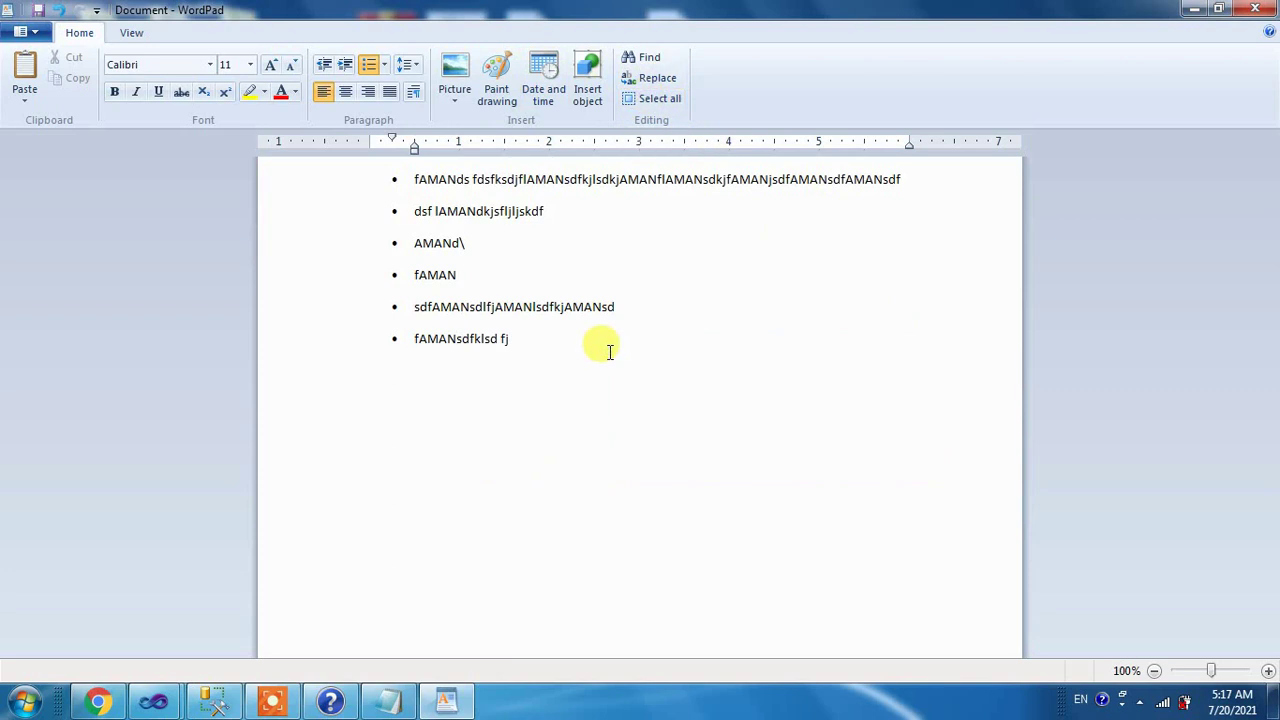
Step: Copy the six bulleted lines and paste the copy below the list, separated from it by empty lines
{"action": "key", "text": "ctrl+a"}
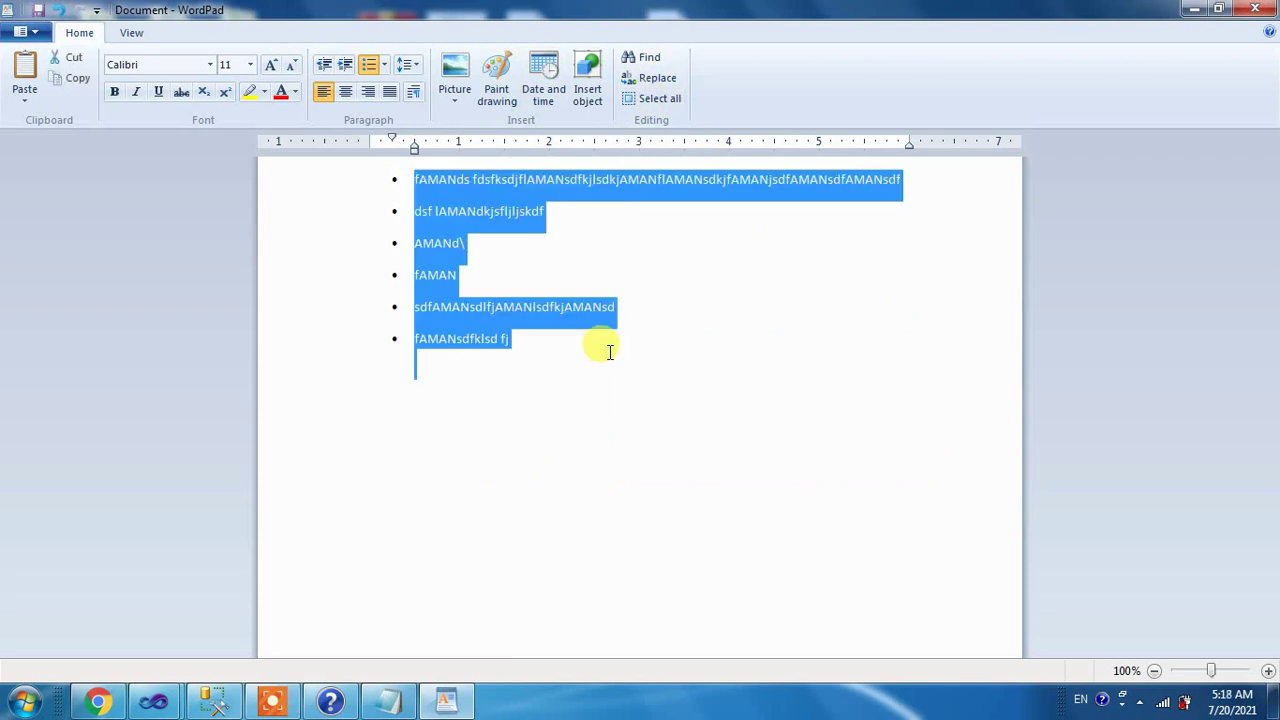
{"action": "left_click", "coordinate": [526, 398]}
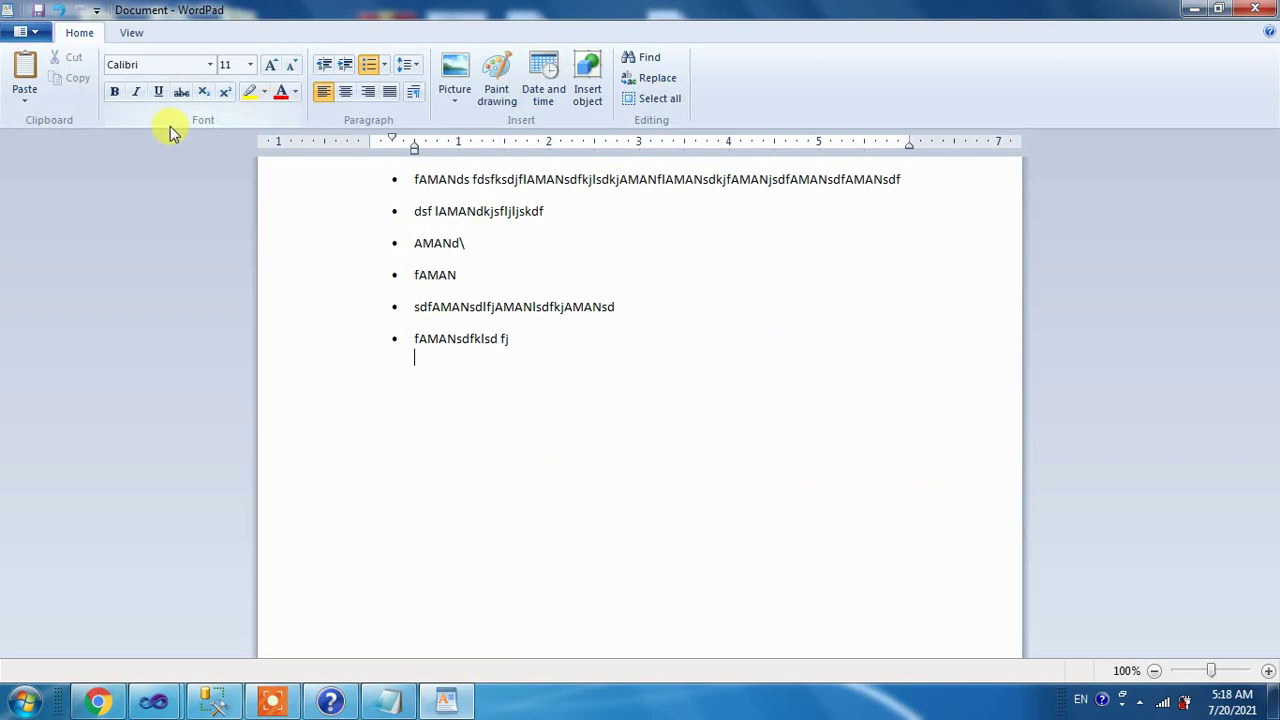
{"action": "left_click_drag", "start_coordinate": [512, 340], "coordinate": [349, 177]}
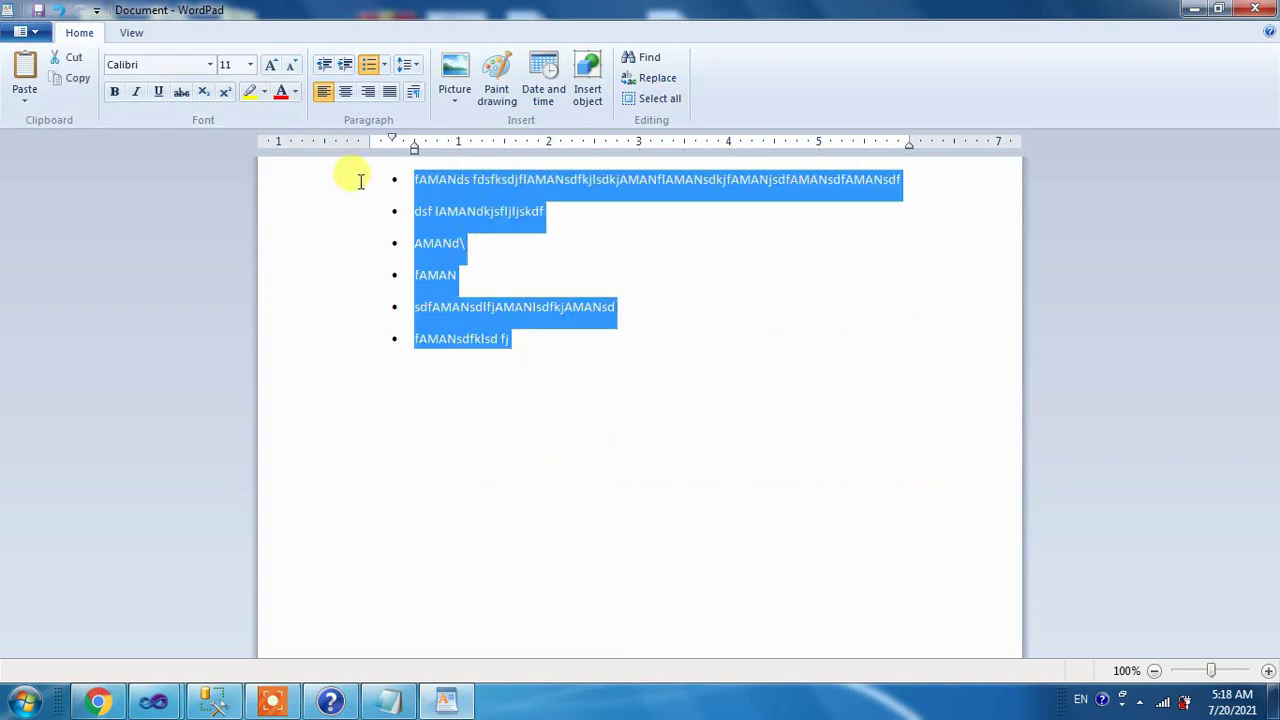
{"action": "left_click", "coordinate": [68, 82]}
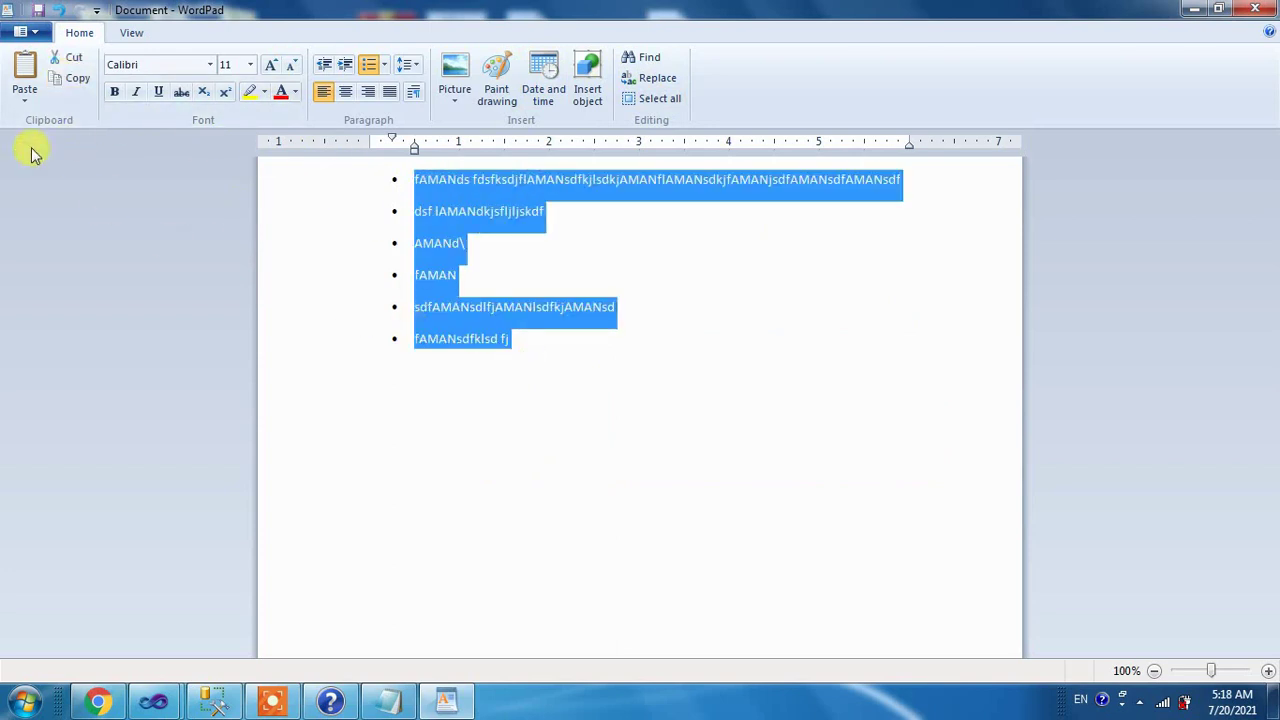
{"action": "left_click", "coordinate": [543, 337]}
{"action": "key", "text": "Return"}
{"action": "key", "text": "Return"}
{"action": "key", "text": "Return"}
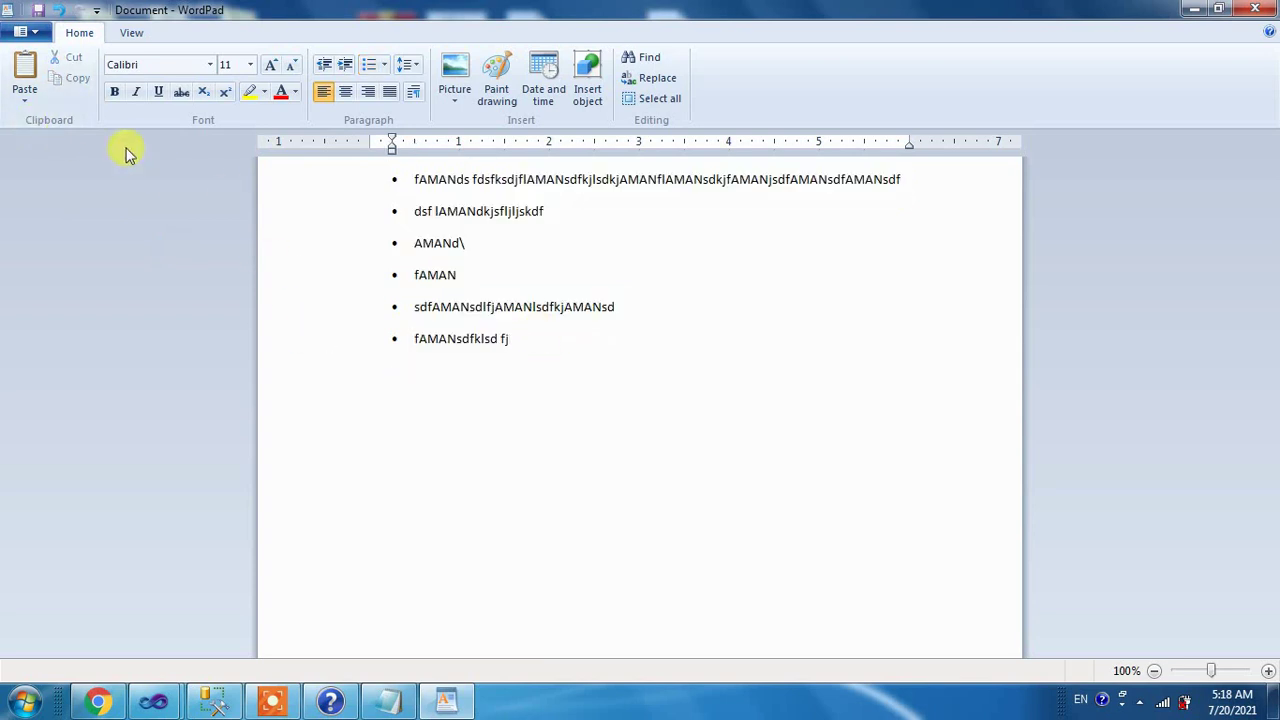
{"action": "left_click", "coordinate": [25, 75]}
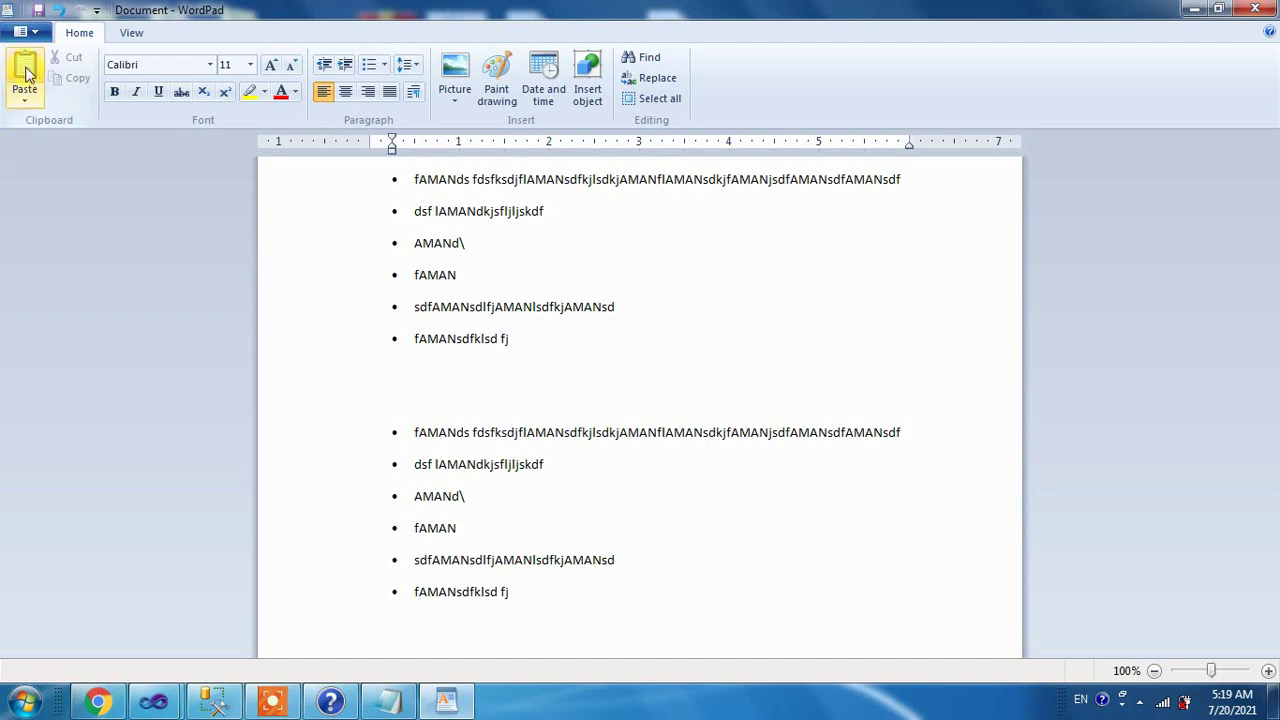
Step: Write "ctrl+V paste" in 36-point text on the first empty line between the two bulleted lists
{"action": "left_click", "coordinate": [484, 376]}
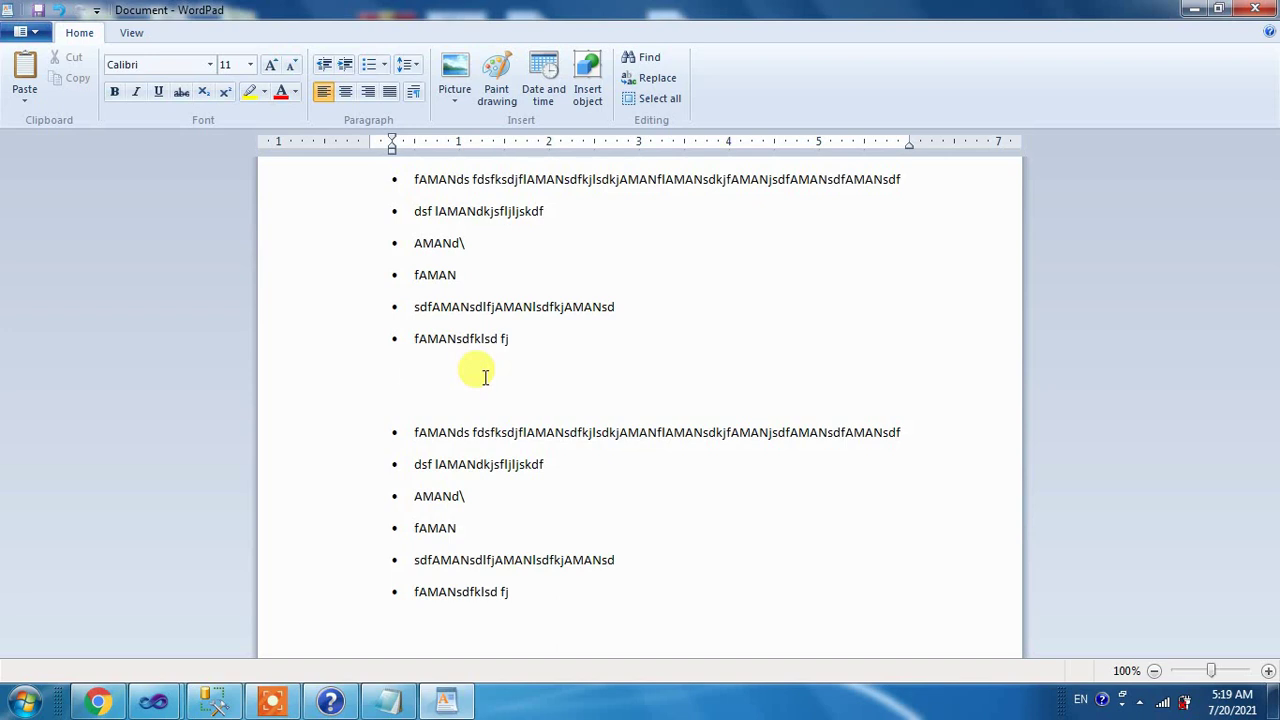
{"action": "type", "text": "ctrl+V"}
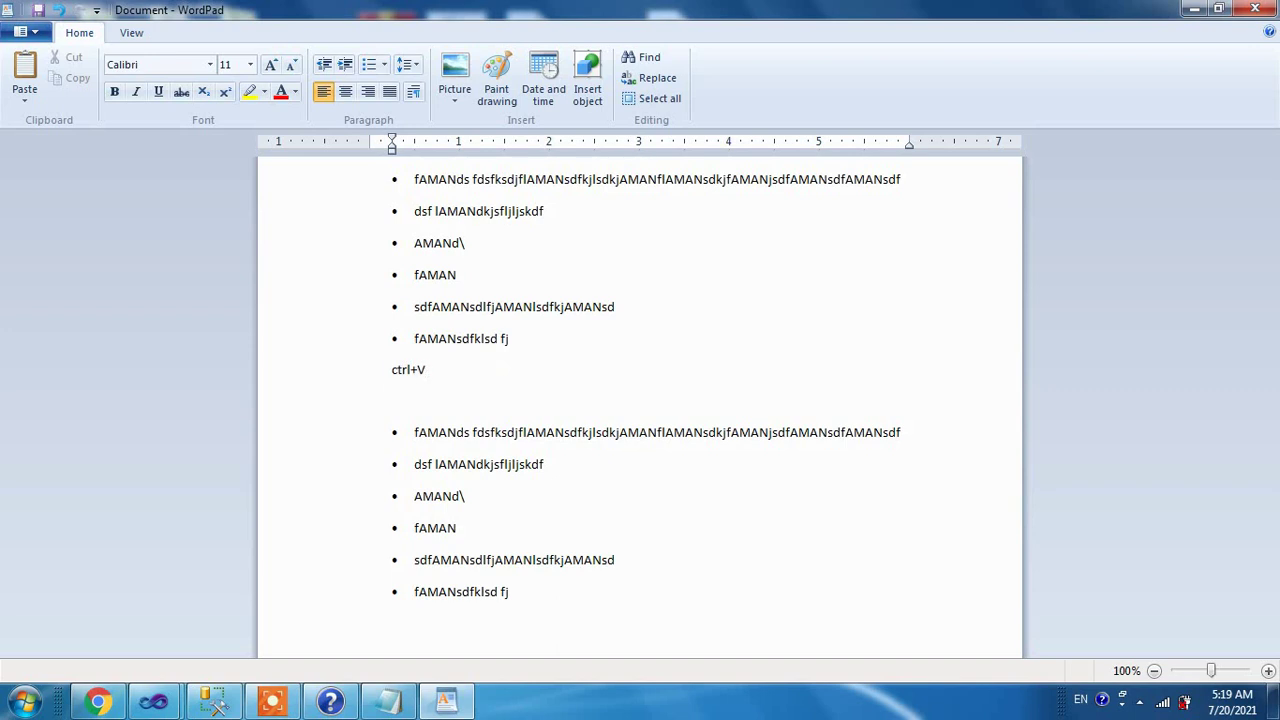
{"action": "key", "text": "shift+Home"}
{"action": "key", "text": "ctrl+shift+period"}
{"action": "key", "text": "ctrl+shift+period"}
{"action": "key", "text": "ctrl+shift+period"}
{"action": "key", "text": "ctrl+shift+period"}
{"action": "key", "text": "ctrl+shift+period"}
{"action": "key", "text": "ctrl+shift+period"}
{"action": "key", "text": "ctrl+shift+period"}
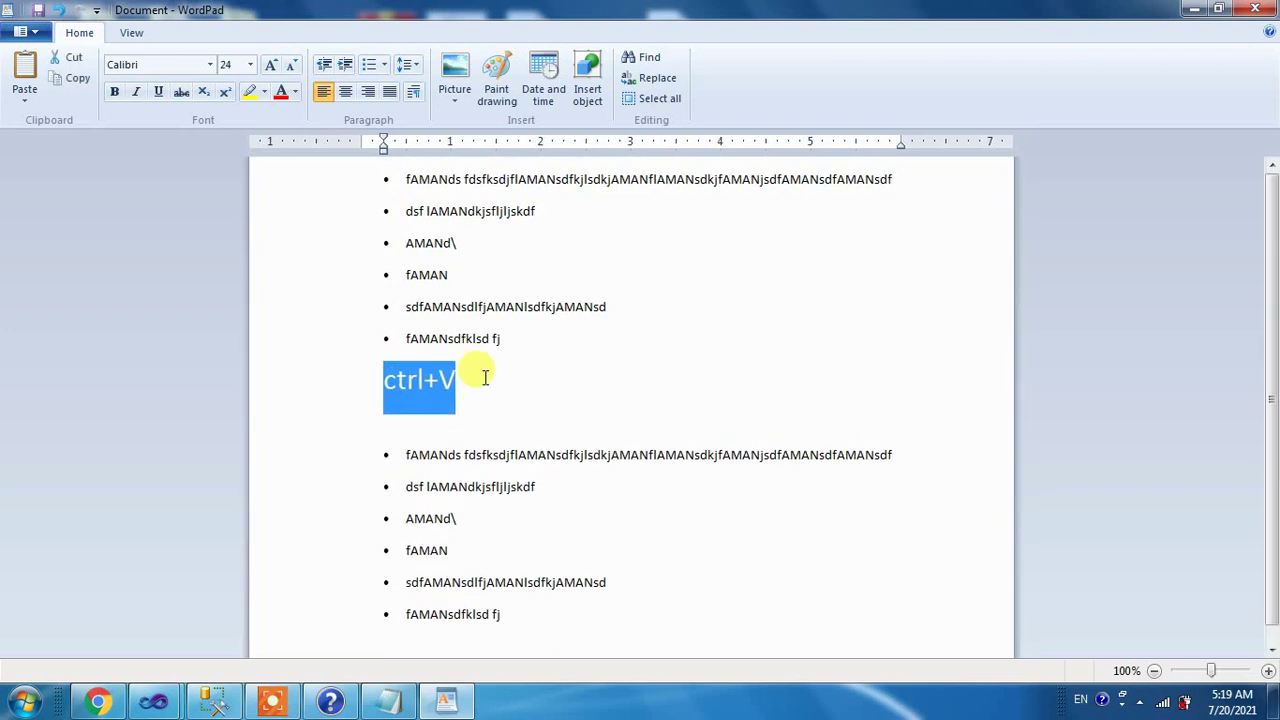
{"action": "key", "text": "ctrl+shift+period"}
{"action": "key", "text": "ctrl+shift+period"}
{"action": "key", "text": "ctrl+shift+period"}
{"action": "key", "text": "End"}
{"action": "type", "text": "paste"}
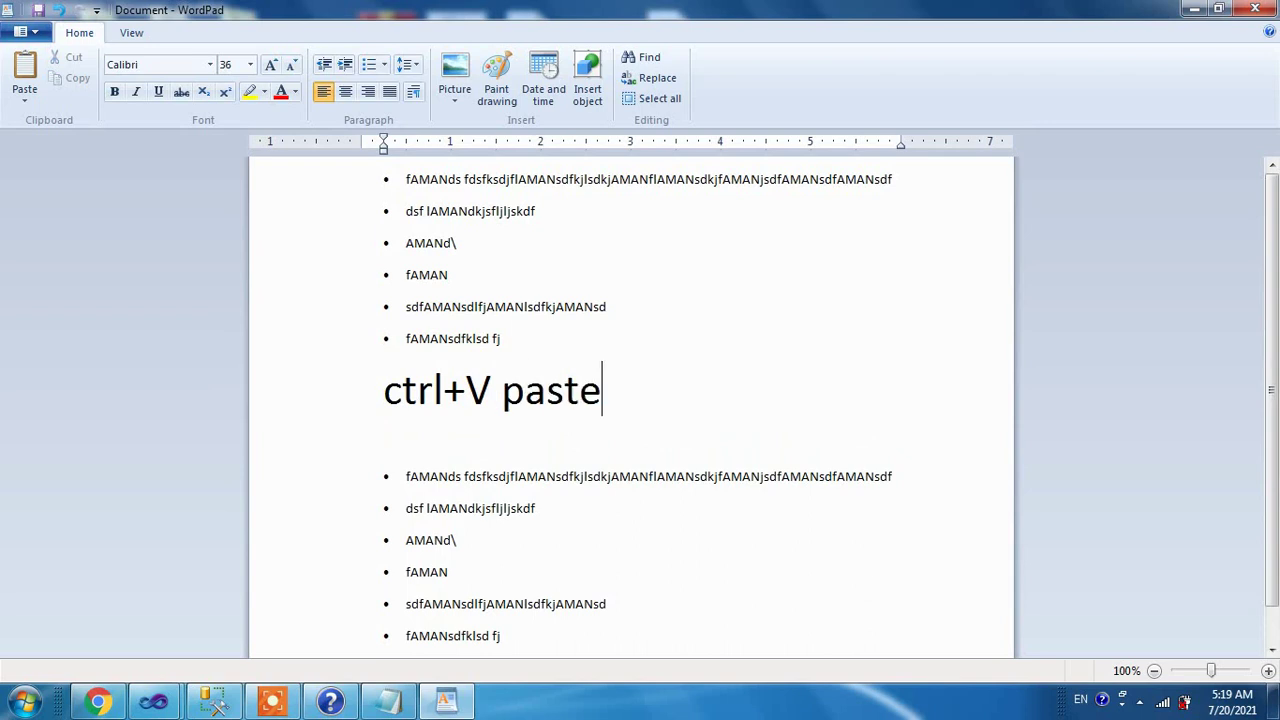
Step: Add the line "ctrl+X cut" directly below the "ctrl+V paste" line
{"action": "key", "text": "Return"}
{"action": "type", "text": "ctrl+V"}
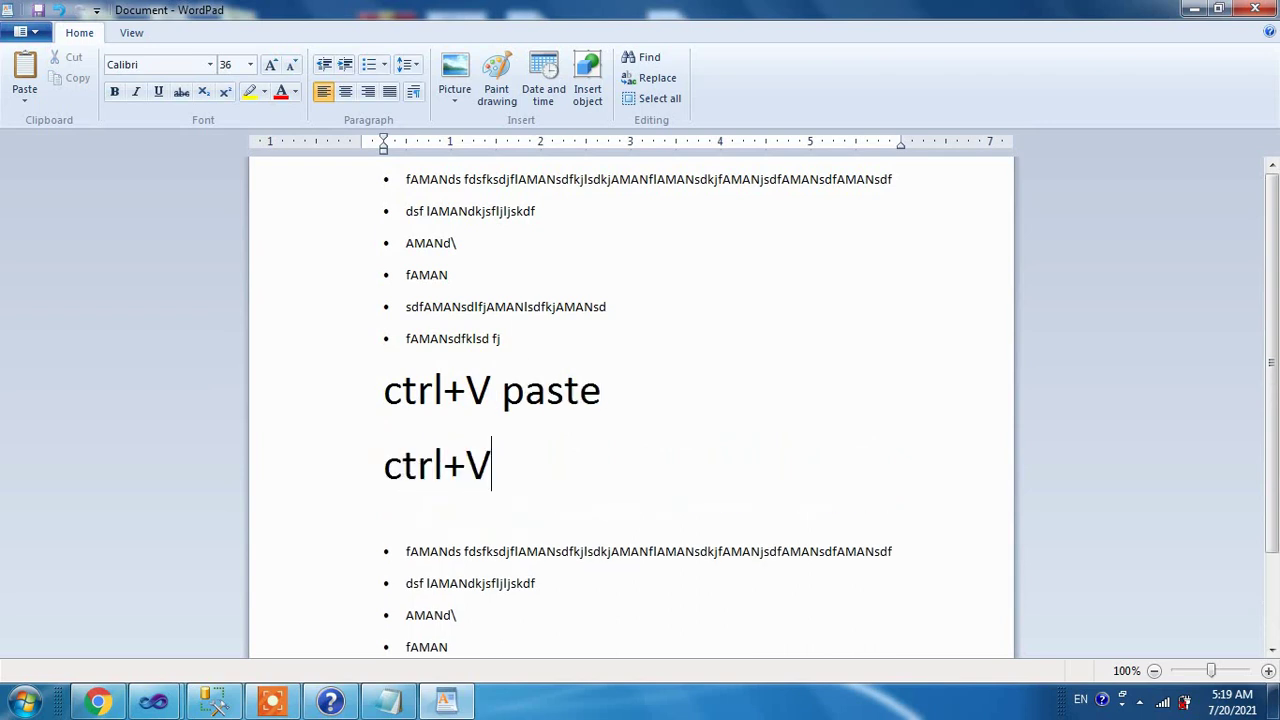
{"action": "key", "text": "BackSpace"}
{"action": "type", "text": "x"}
{"action": "key", "text": "BackSpace"}
{"action": "type", "text": "X cut"}
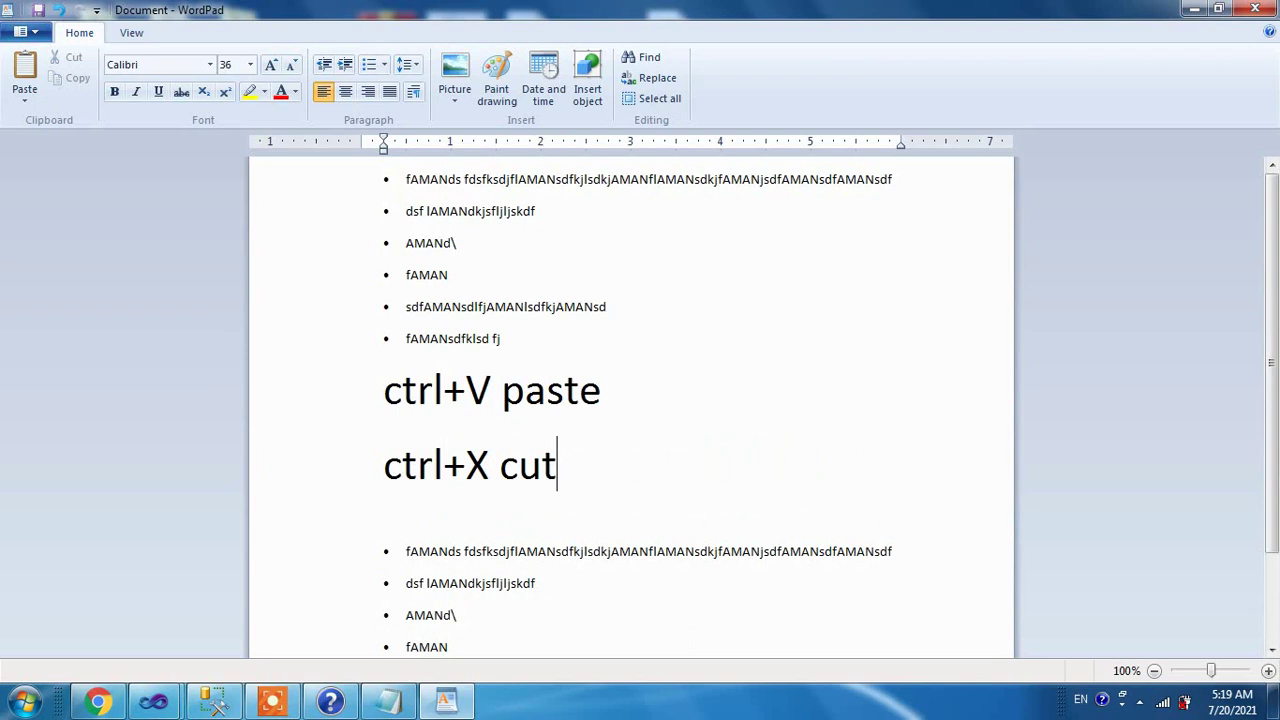
Step: Cut the "ctrl+X cut" line and paste it two lines further down
{"action": "left_click_drag", "start_coordinate": [591, 463], "coordinate": [366, 451]}
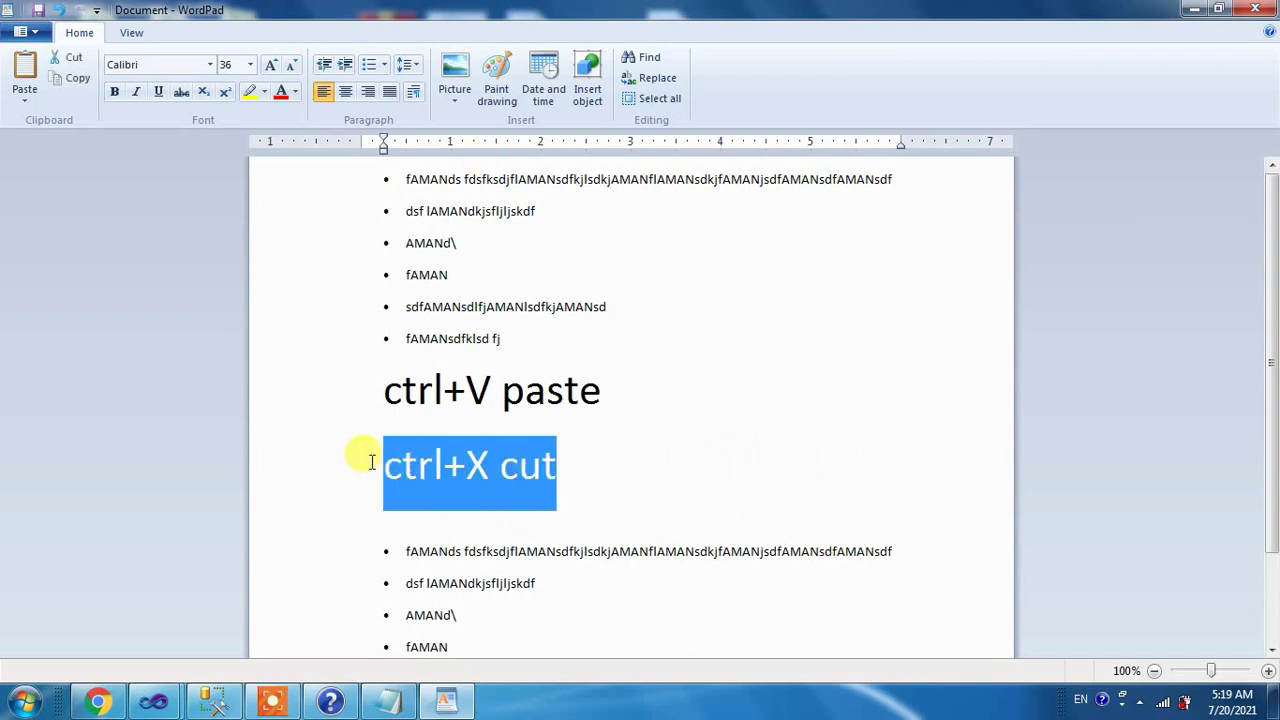
{"action": "left_click", "coordinate": [72, 62]}
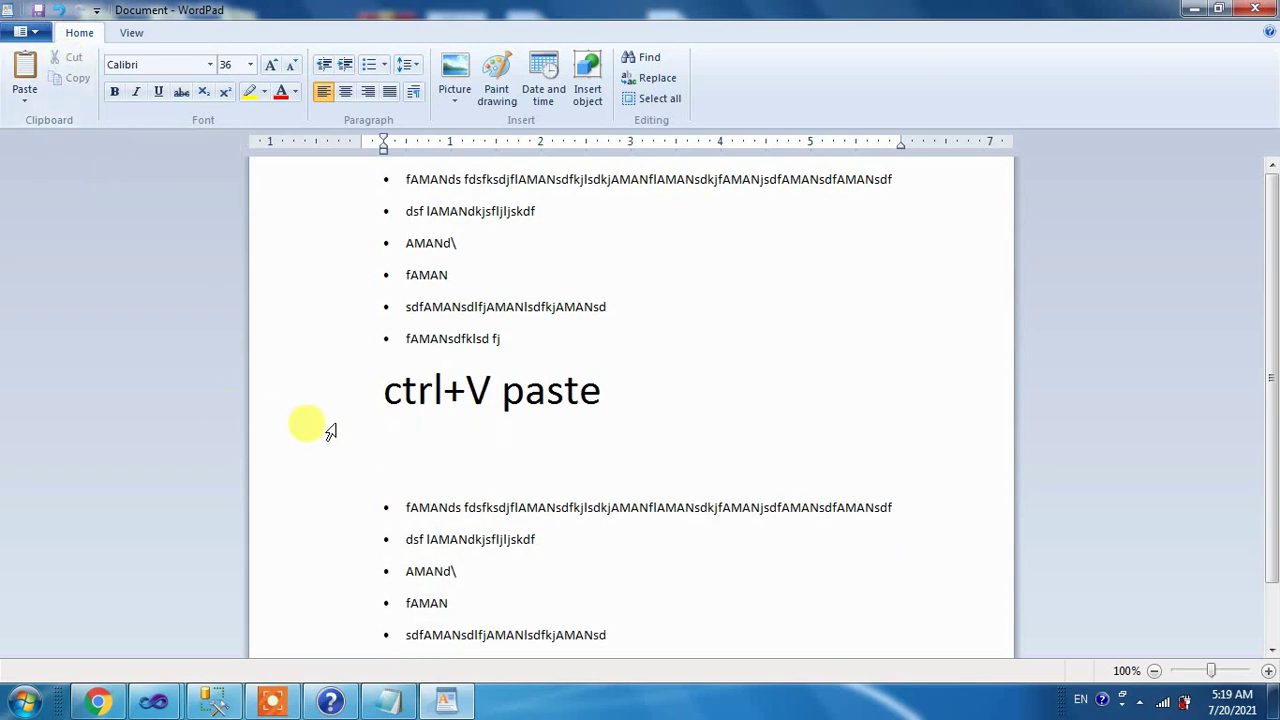
{"action": "key", "text": "Return"}
{"action": "key", "text": "Return"}
{"action": "key", "text": "ctrl+v"}
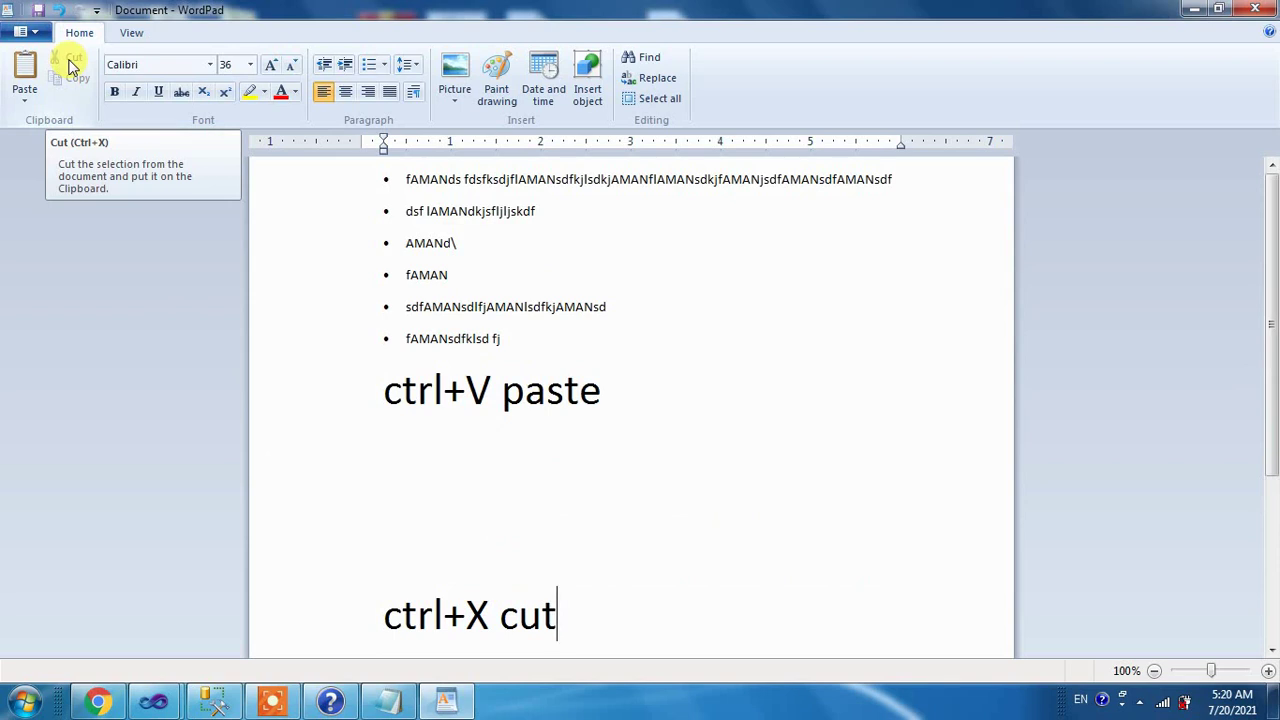
Step: Copy the "ctrl+V paste" line and paste it on a new line directly beneath
{"action": "left_click", "coordinate": [24, 97]}
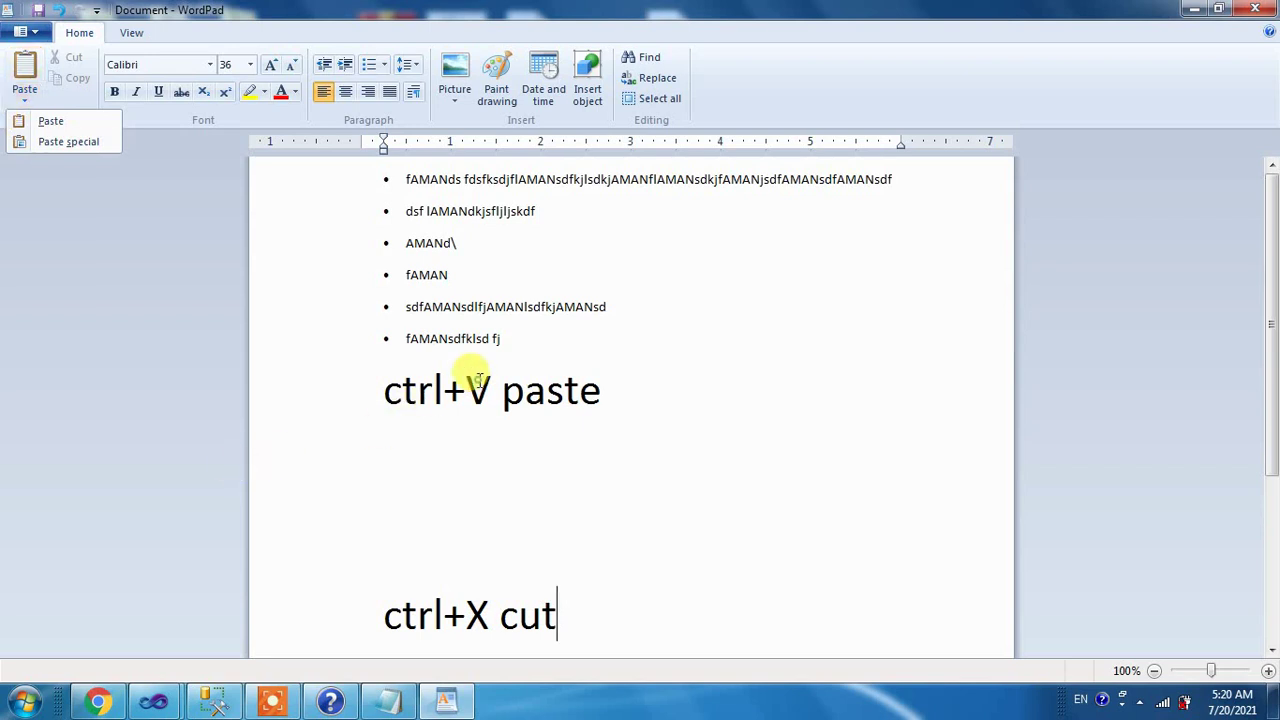
{"action": "left_click", "coordinate": [469, 418]}
{"action": "left_click_drag", "start_coordinate": [652, 397], "coordinate": [337, 391]}
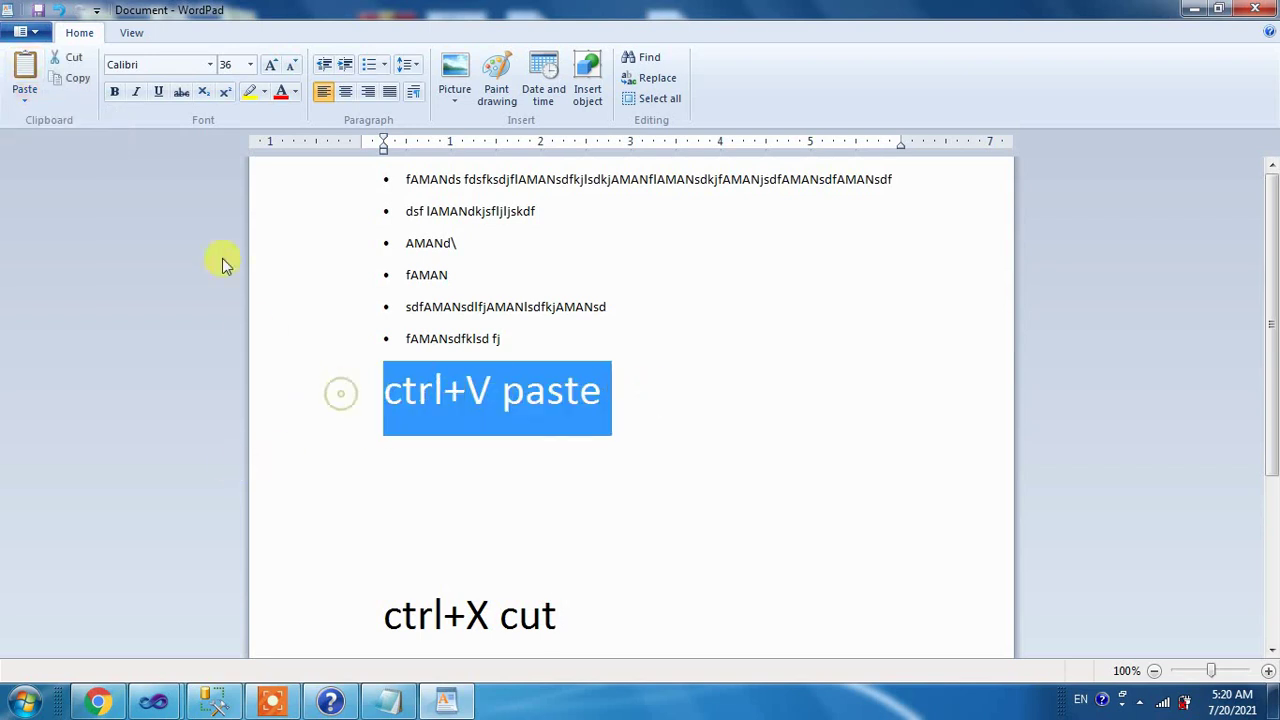
{"action": "left_click", "coordinate": [80, 80]}
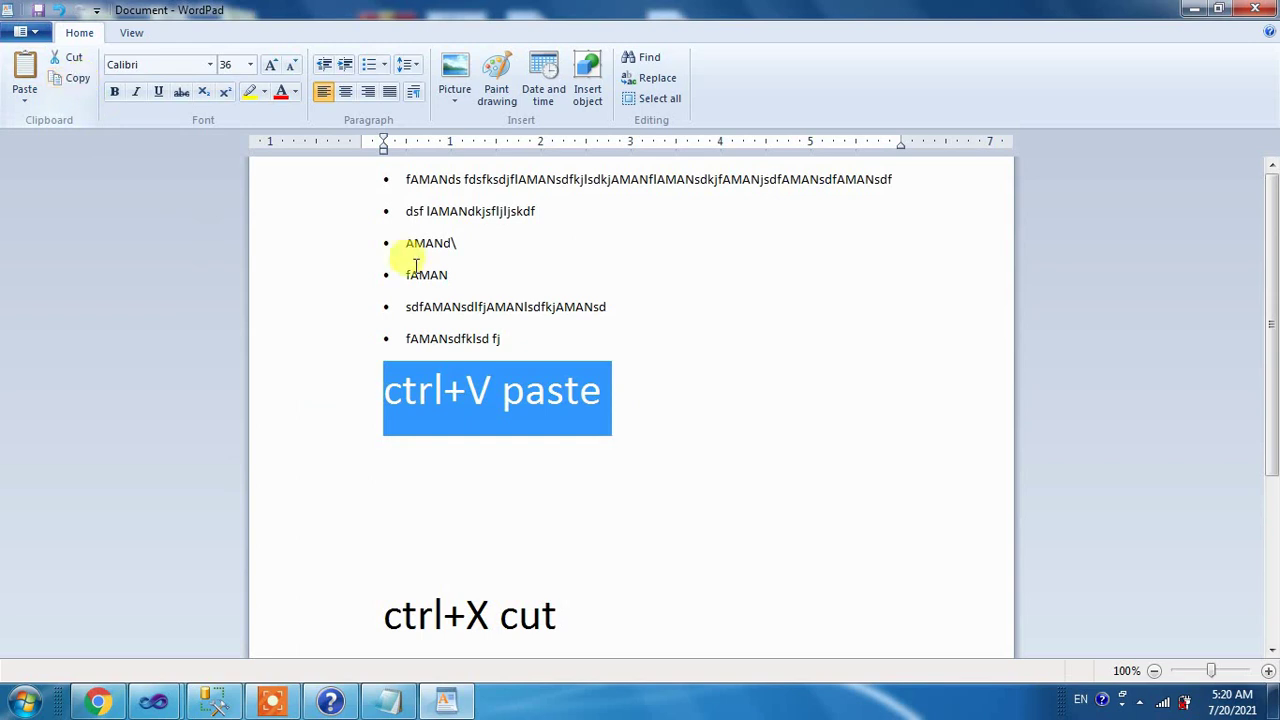
{"action": "left_click", "coordinate": [628, 394]}
{"action": "key", "text": "Return"}
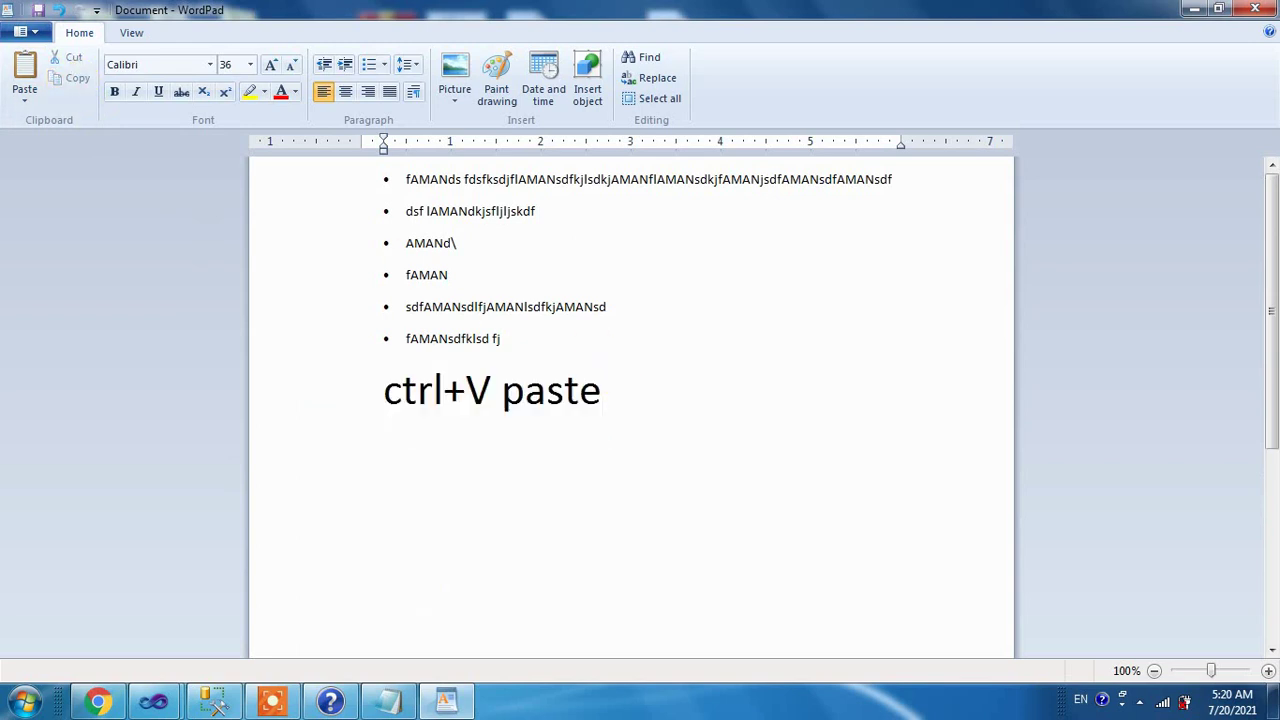
{"action": "left_click", "coordinate": [24, 80]}
Step: Delete the text of the duplicated "ctrl+V paste" line
{"action": "key", "text": "BackSpace"}
{"action": "key", "text": "BackSpace"}
{"action": "key", "text": "BackSpace"}
{"action": "key", "text": "BackSpace"}
{"action": "key", "text": "BackSpace"}
{"action": "key", "text": "BackSpace"}
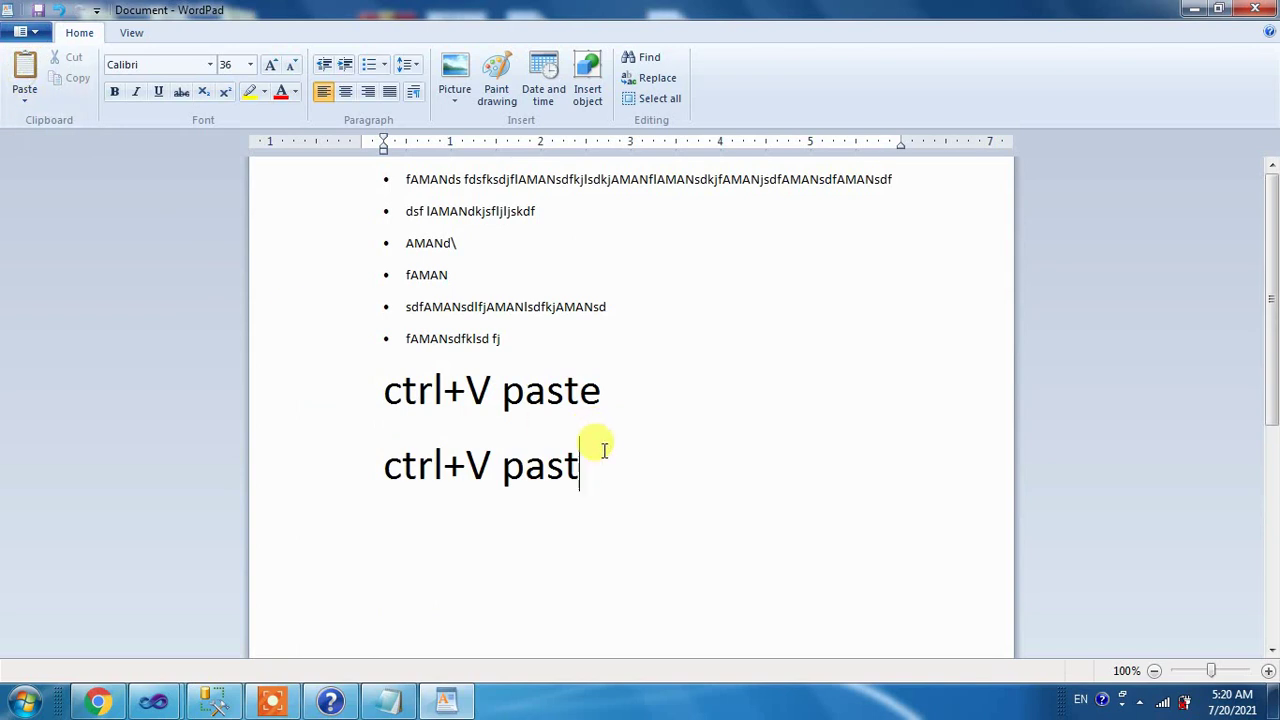
{"action": "key", "text": "BackSpace"}
{"action": "key", "text": "BackSpace"}
{"action": "key", "text": "BackSpace"}
{"action": "key", "text": "BackSpace"}
{"action": "key", "text": "BackSpace"}
{"action": "key", "text": "BackSpace"}
{"action": "key", "text": "BackSpace"}
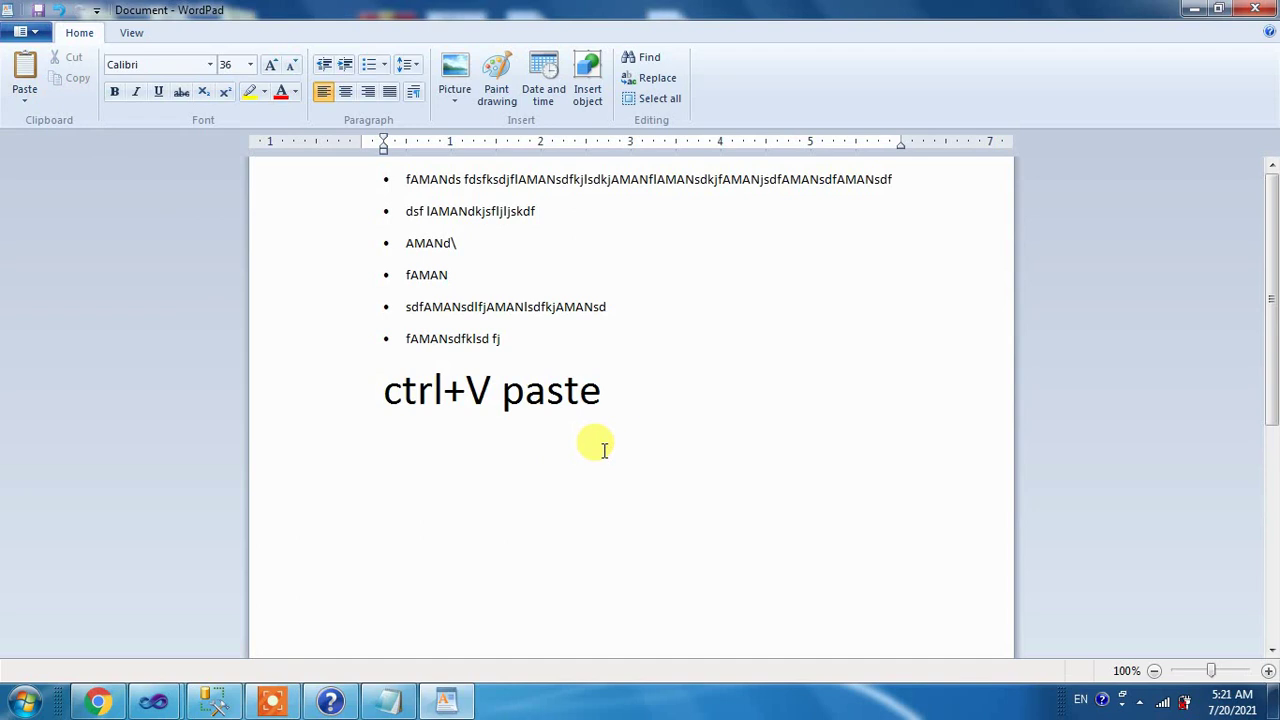
Step: Copy the last four bullets of the upper list together with the "ctrl+V paste" line
{"action": "left_click_drag", "start_coordinate": [620, 388], "coordinate": [345, 390]}
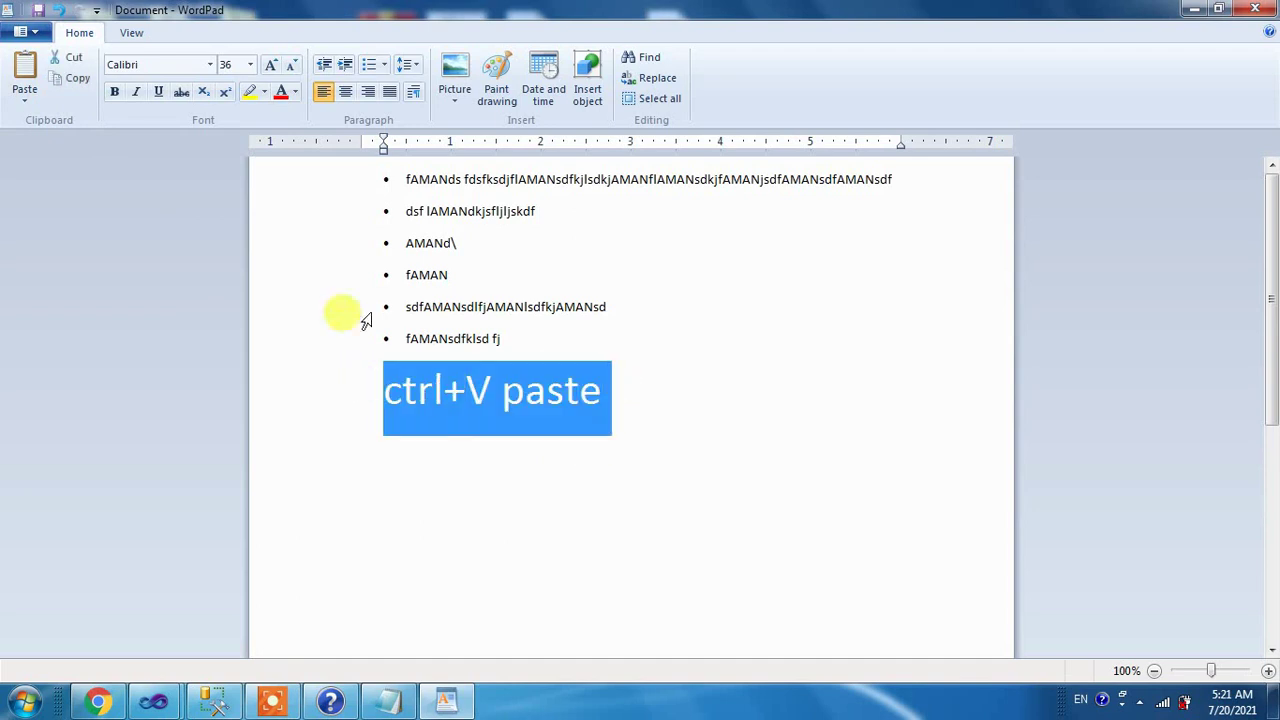
{"action": "left_click", "coordinate": [403, 211]}
{"action": "left_click", "coordinate": [410, 275]}
{"action": "left_click_drag", "start_coordinate": [648, 414], "coordinate": [400, 243]}
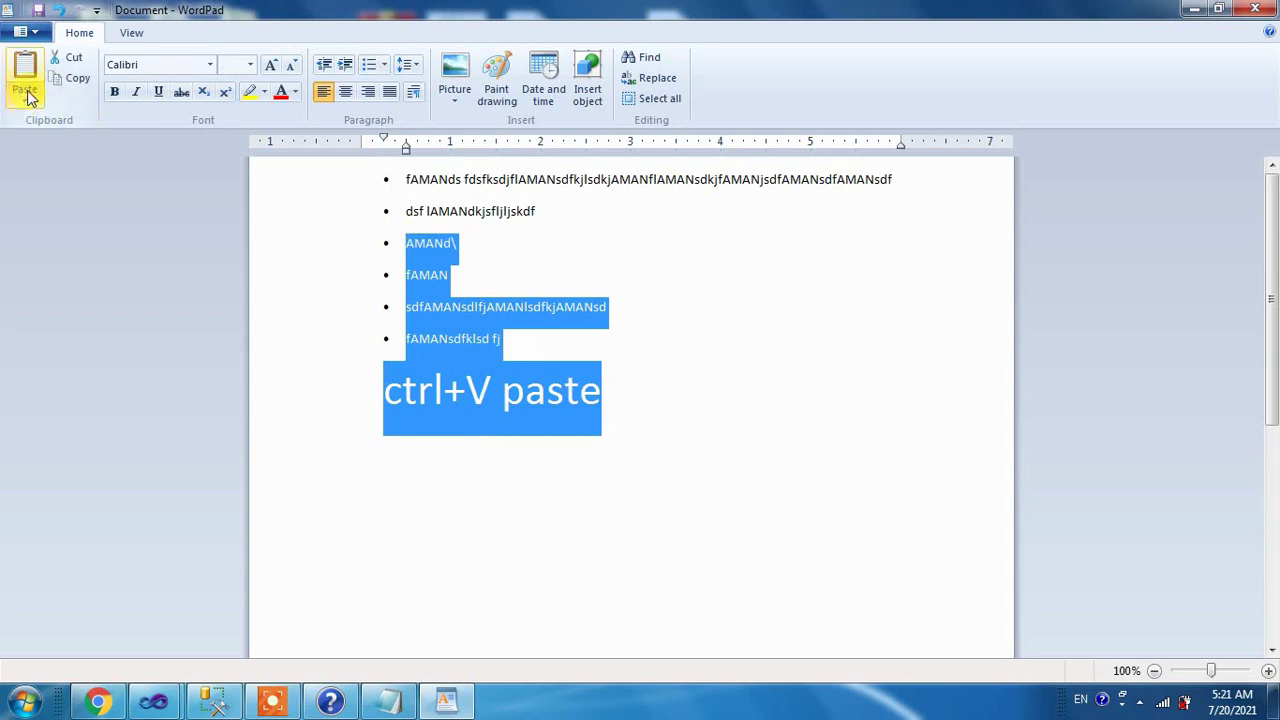
{"action": "left_click", "coordinate": [74, 79]}
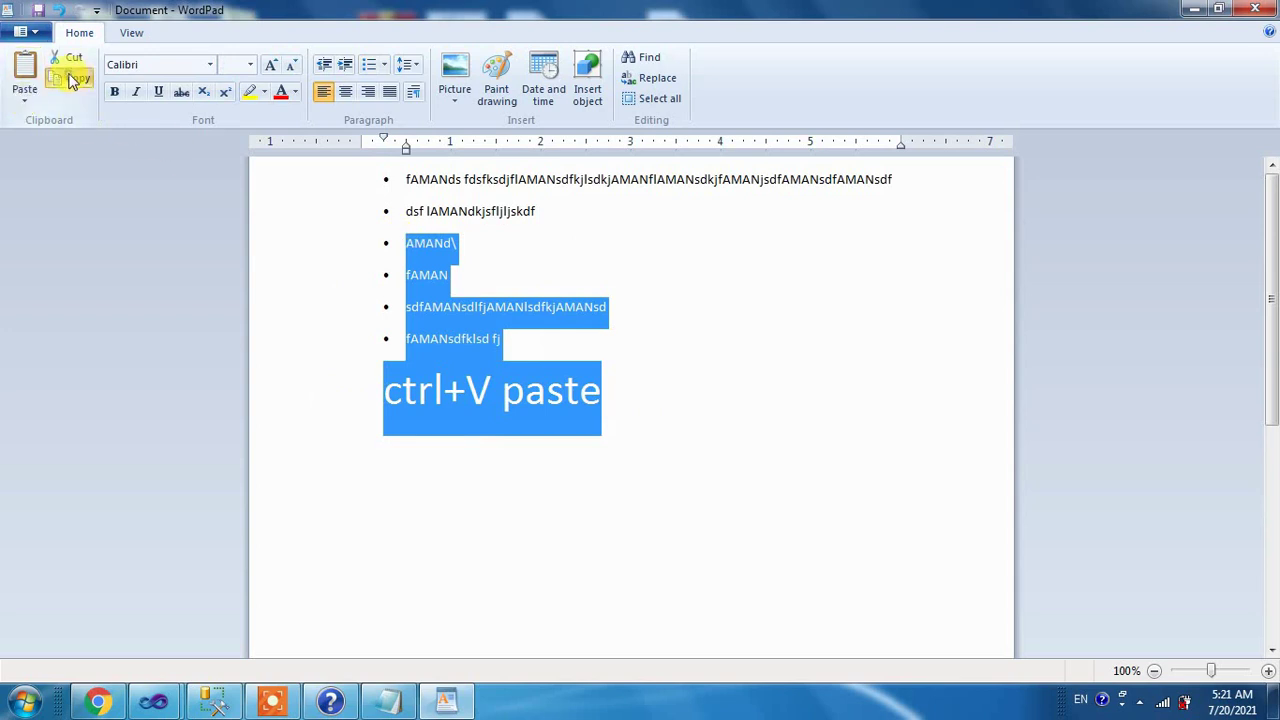
Step: Add two new lines after "ctrl+V paste" and paste the copied content there as Picture (Metafile) with Paste Special
{"action": "left_click", "coordinate": [611, 414]}
{"action": "key", "text": "Return"}
{"action": "key", "text": "Return"}
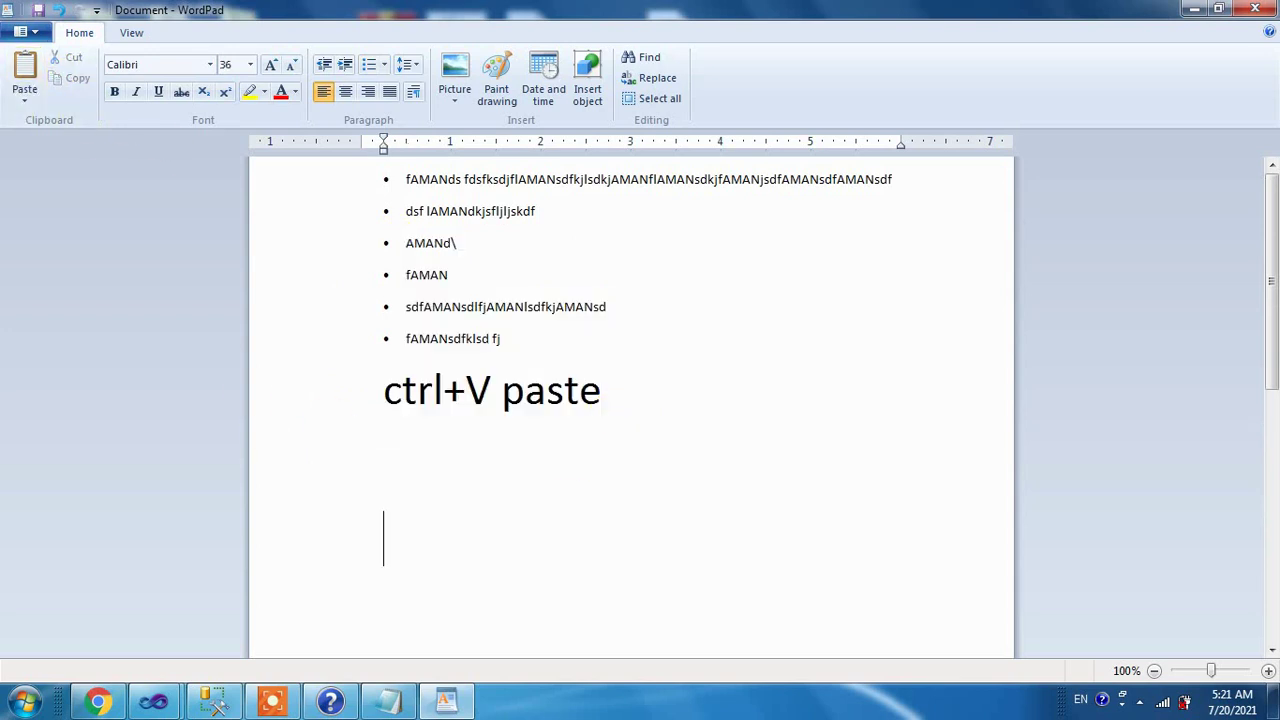
{"action": "left_click", "coordinate": [24, 95]}
{"action": "left_click", "coordinate": [24, 139]}
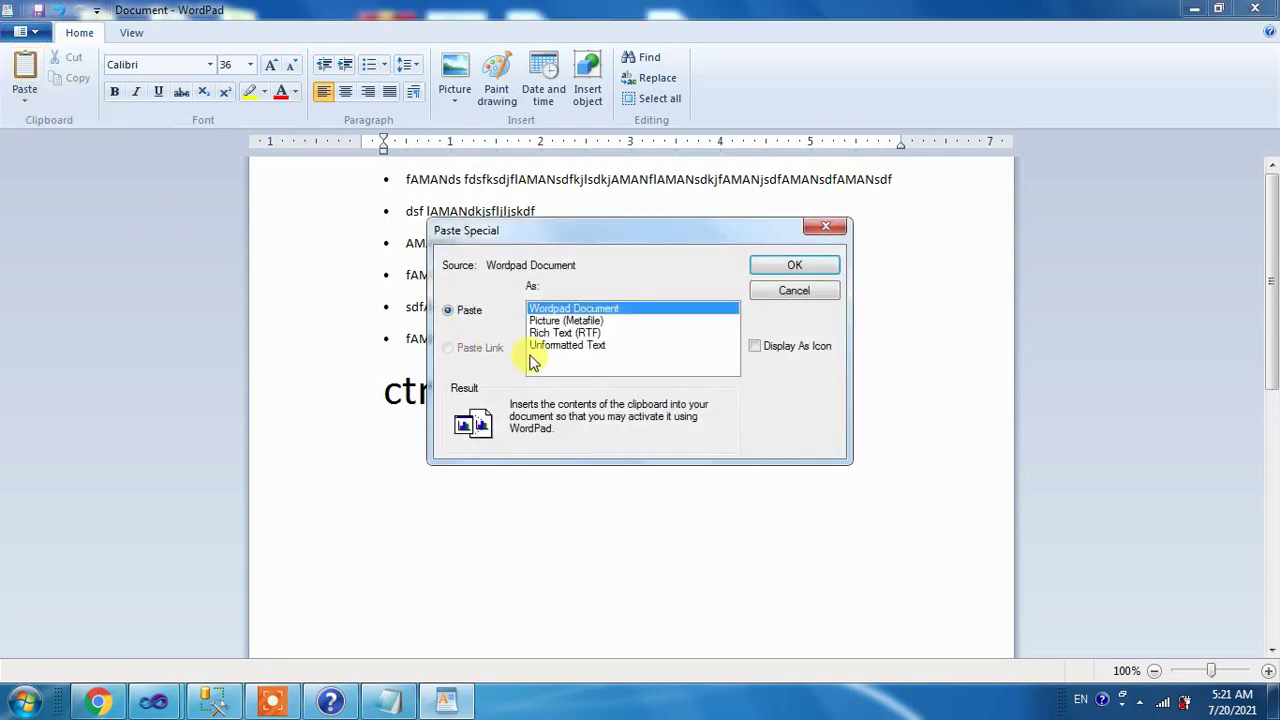
{"action": "left_click", "coordinate": [556, 321]}
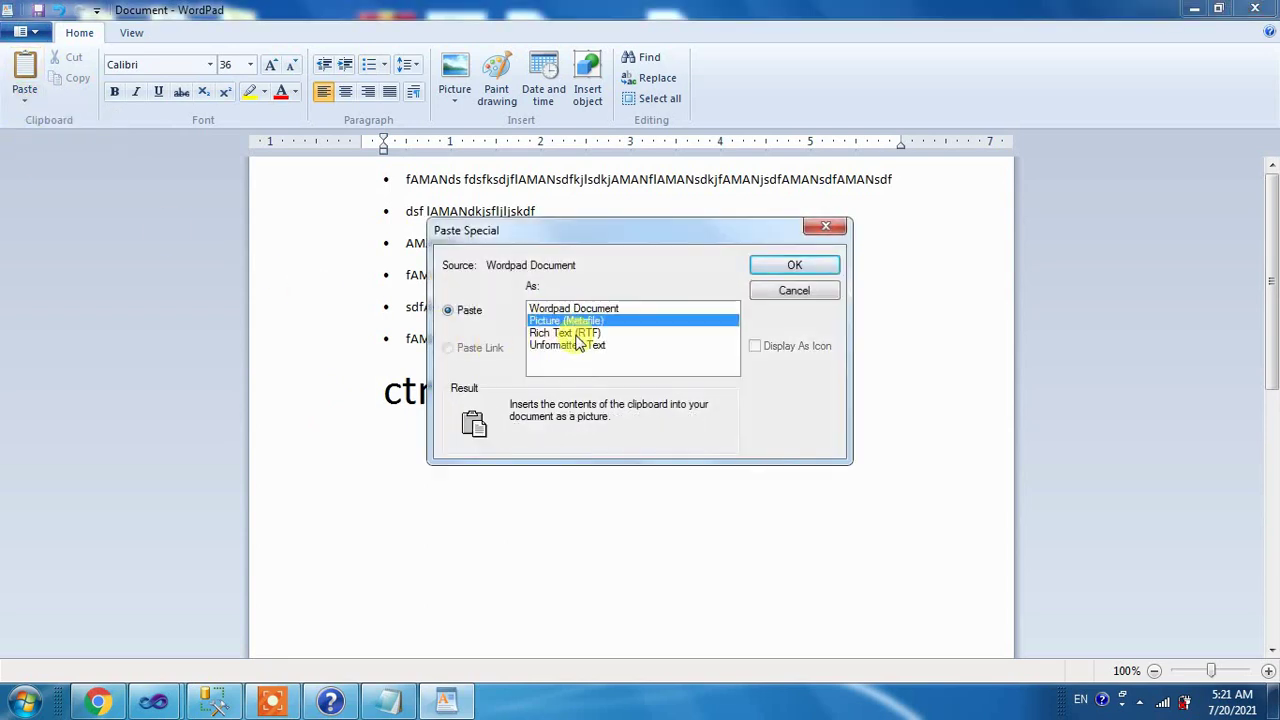
{"action": "left_click", "coordinate": [790, 265]}
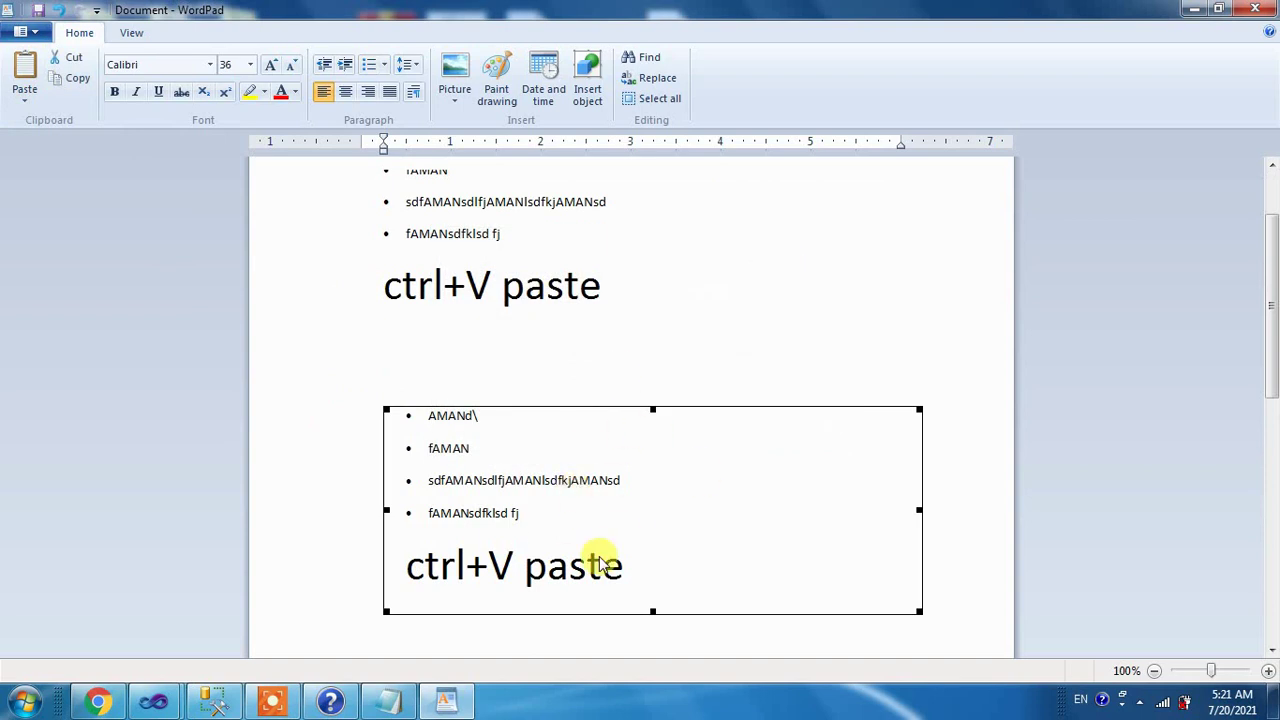
Step: Select the pasted picture and stretch it vertically to make it slightly taller
{"action": "left_click", "coordinate": [645, 392]}
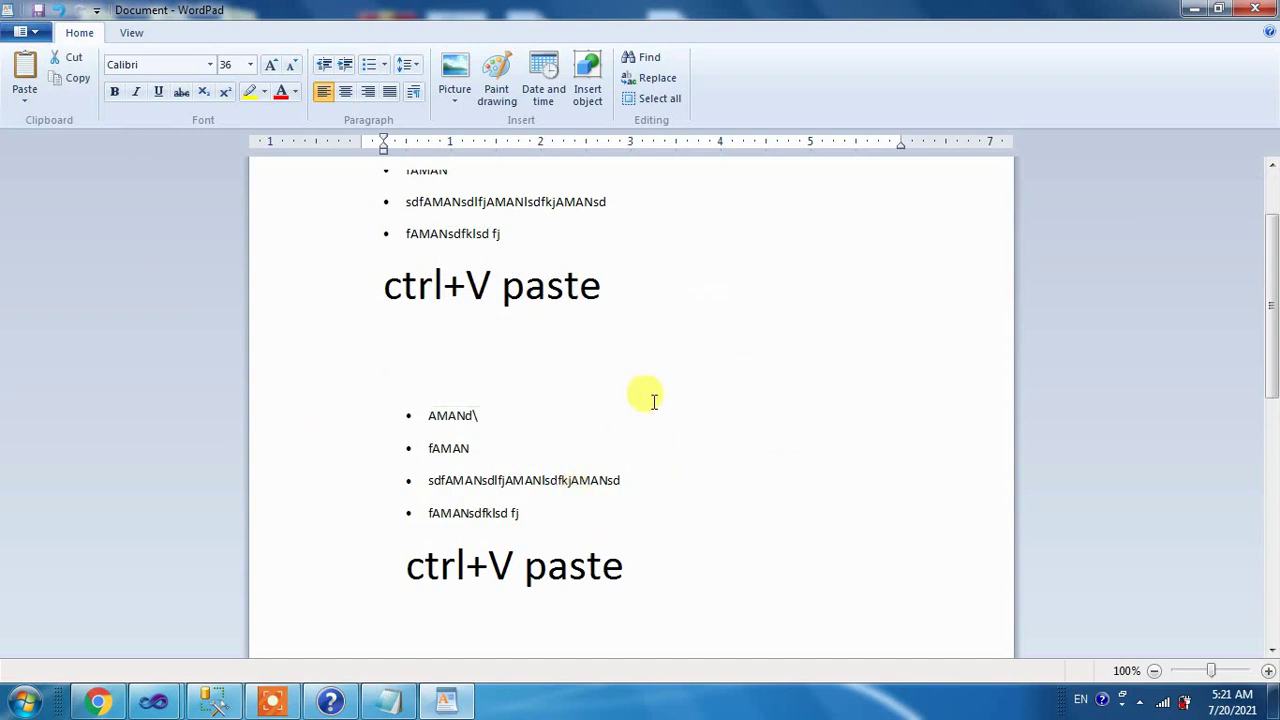
{"action": "left_click", "coordinate": [618, 487]}
{"action": "left_click_drag", "start_coordinate": [651, 405], "coordinate": [651, 365]}
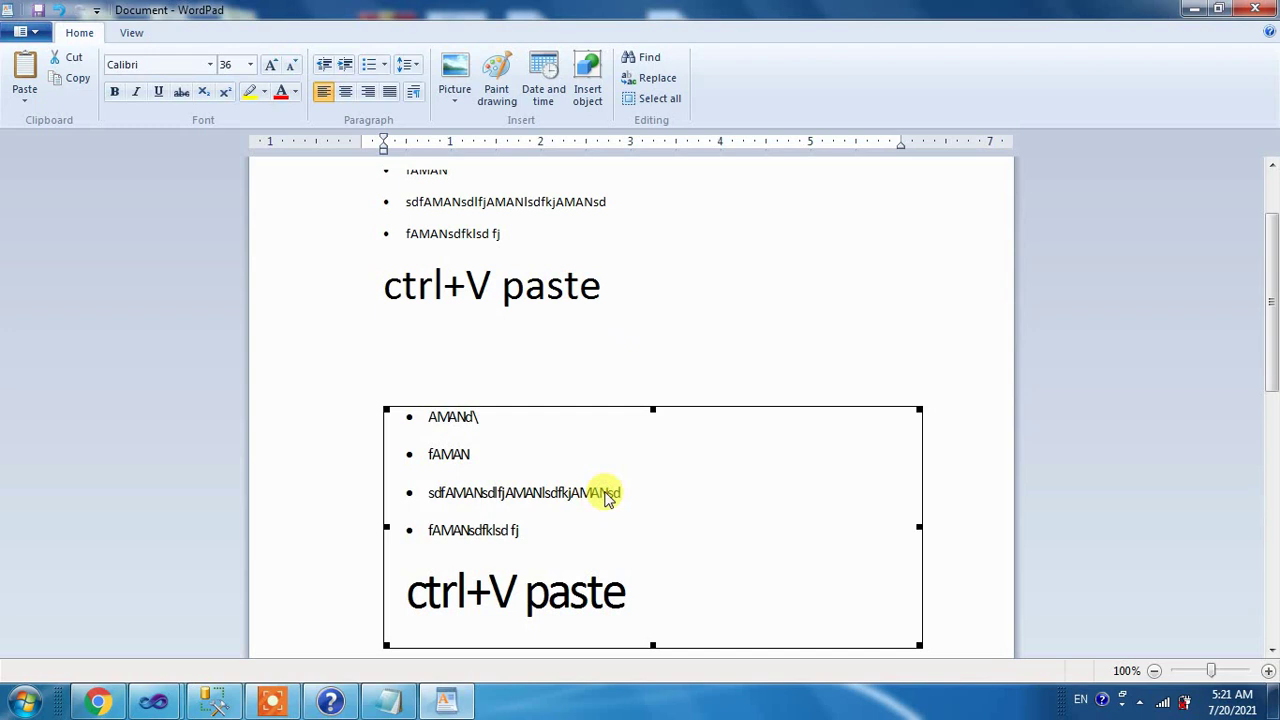
Step: Deselect the pasted picture and view the available paste options without pasting anything
{"action": "left_click", "coordinate": [590, 265]}
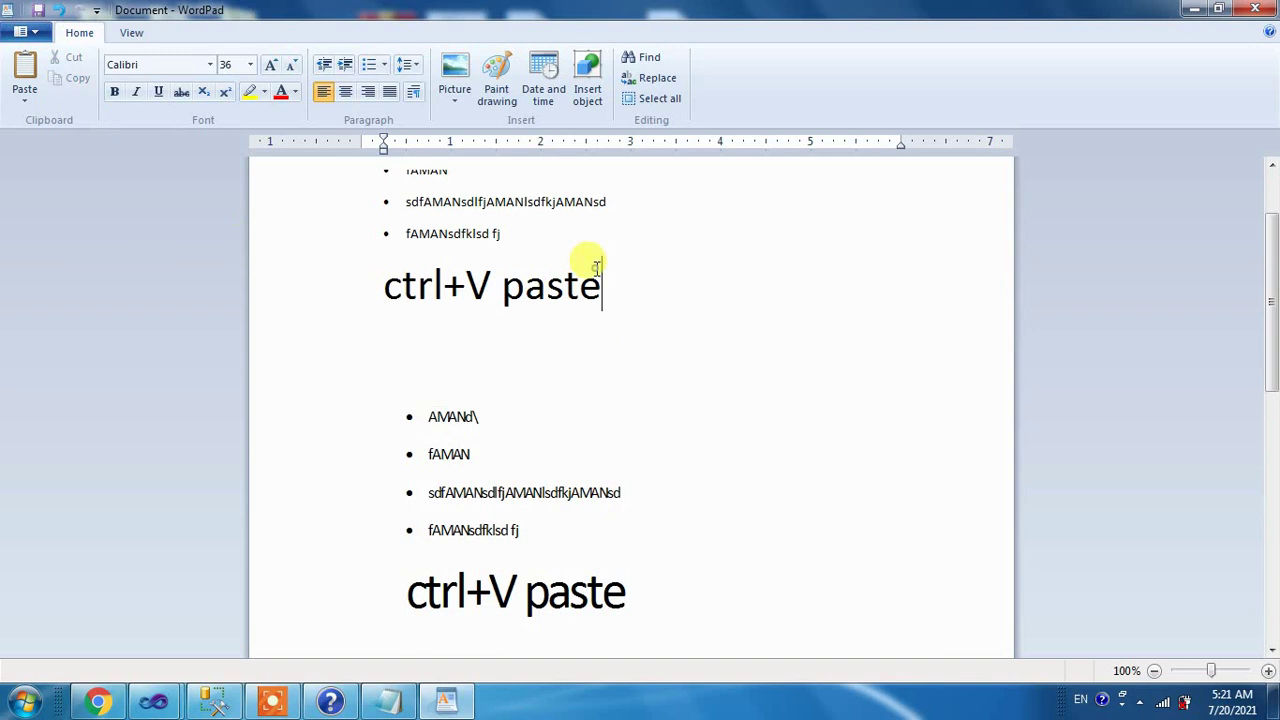
{"action": "left_click", "coordinate": [30, 92]}
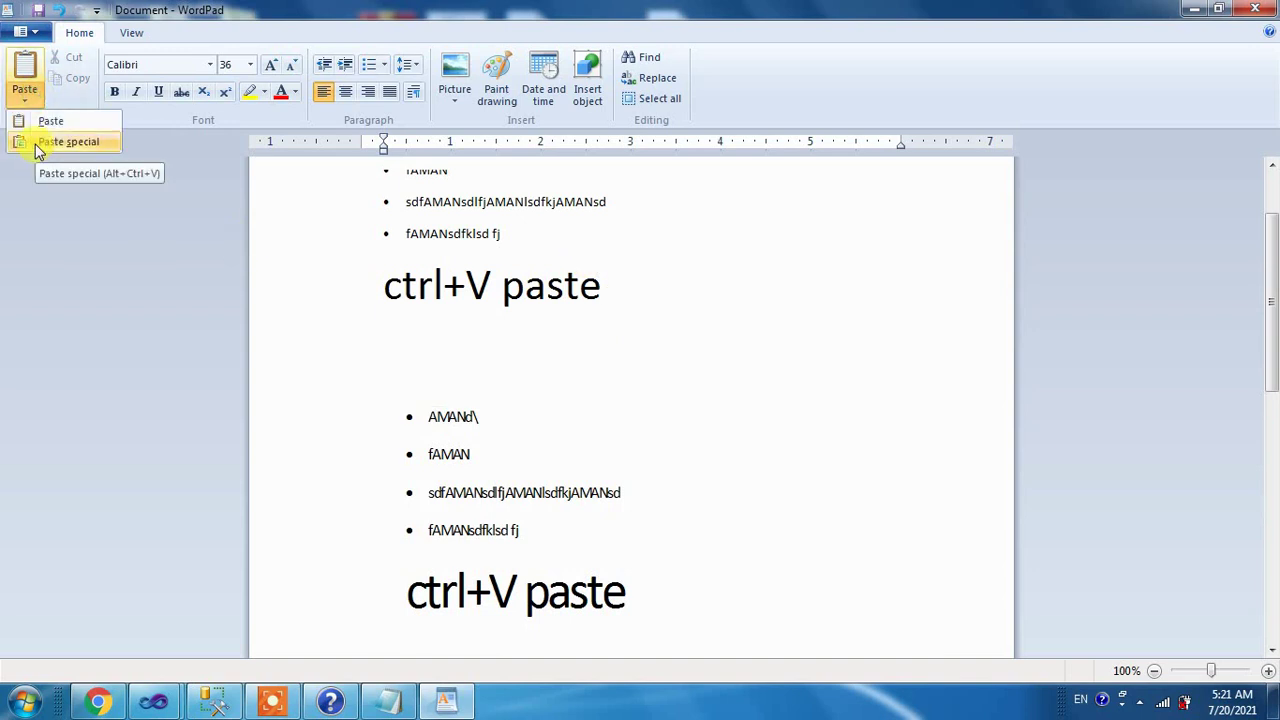
{"action": "left_click", "coordinate": [637, 511]}
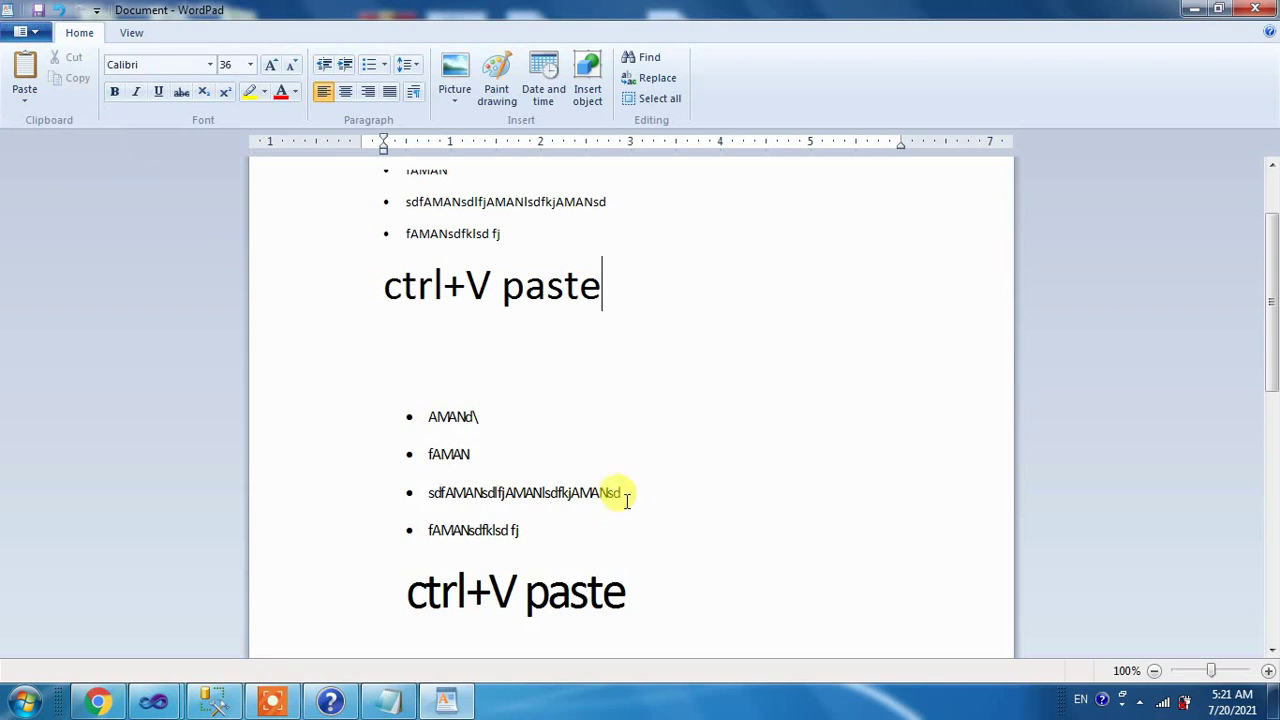
{"action": "scroll", "coordinate": [578, 472], "scroll_direction": "up", "scroll_amount": 2}
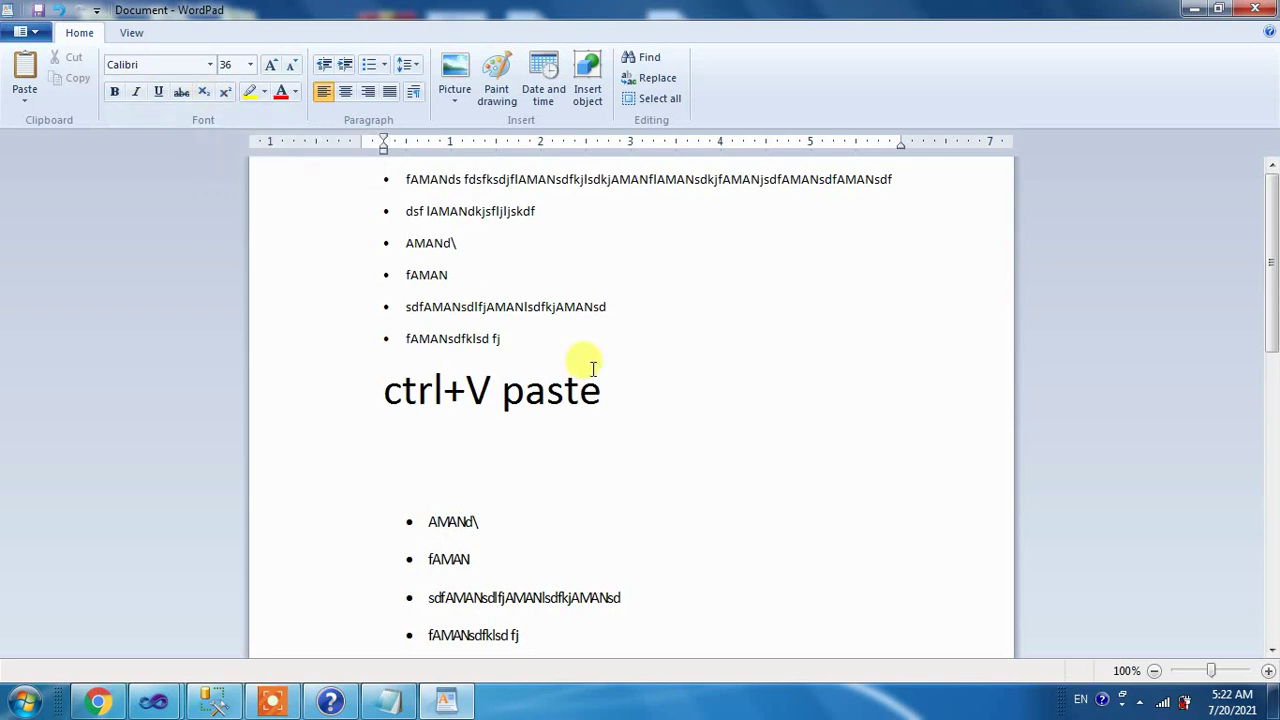
Step: Bring up the Windows Run dialog and return to the WordPad document without running a program
{"action": "key", "text": "super+r"}
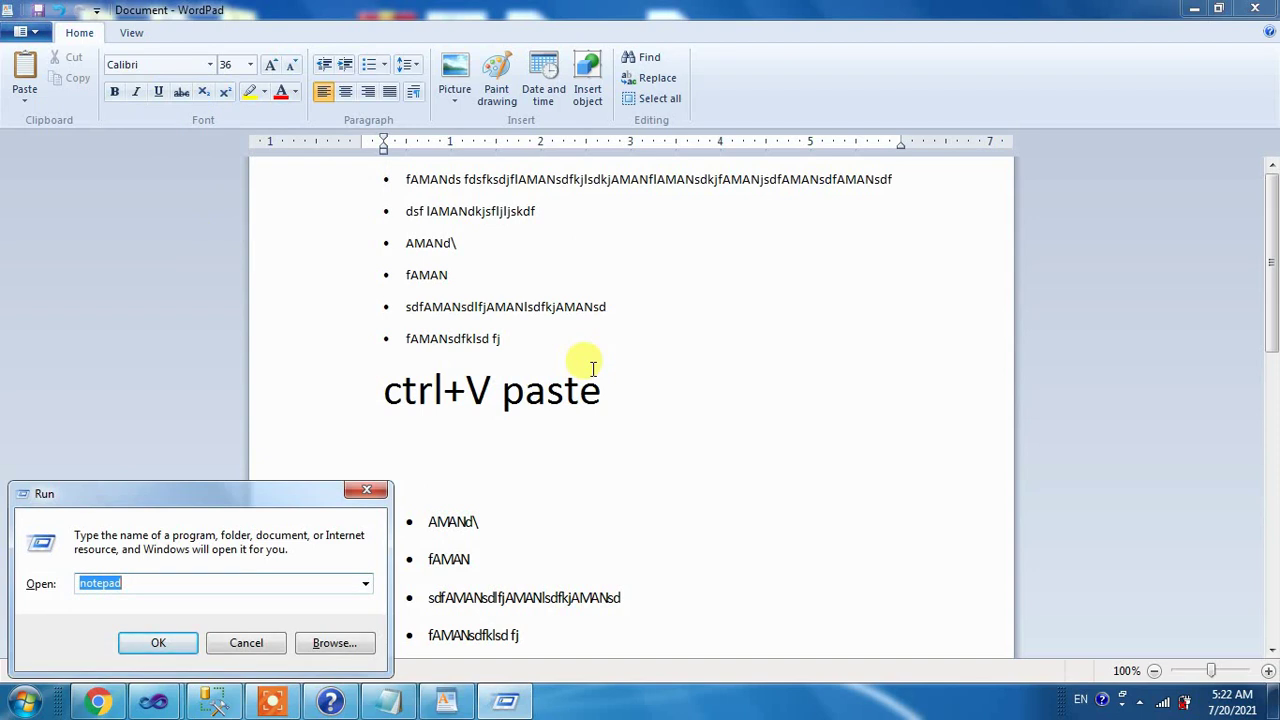
{"action": "left_click", "coordinate": [600, 390]}
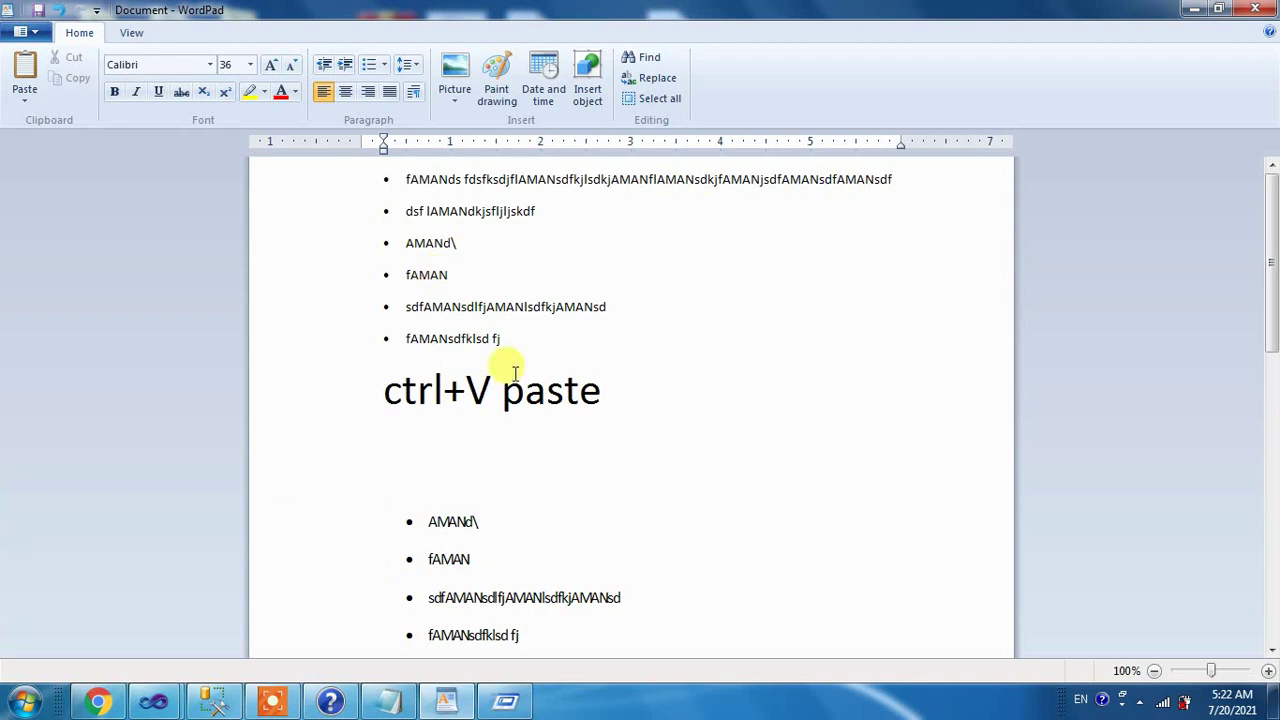
{"action": "left_click", "coordinate": [288, 708]}
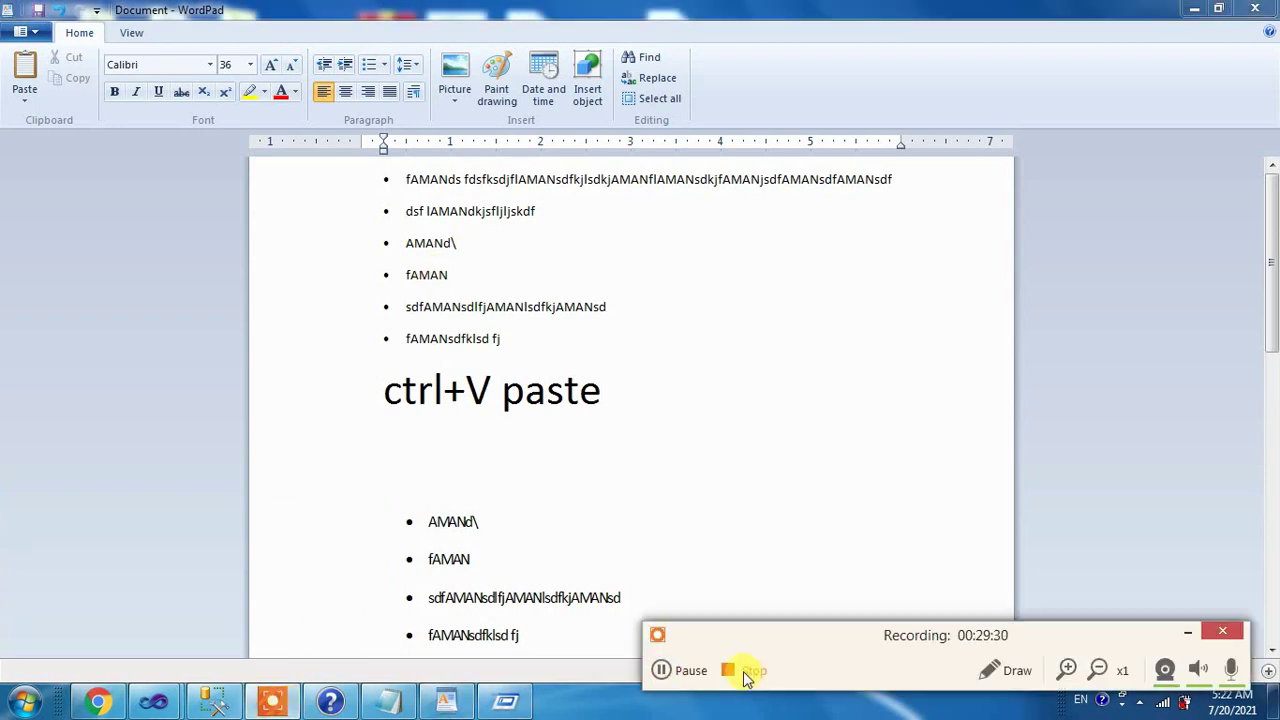